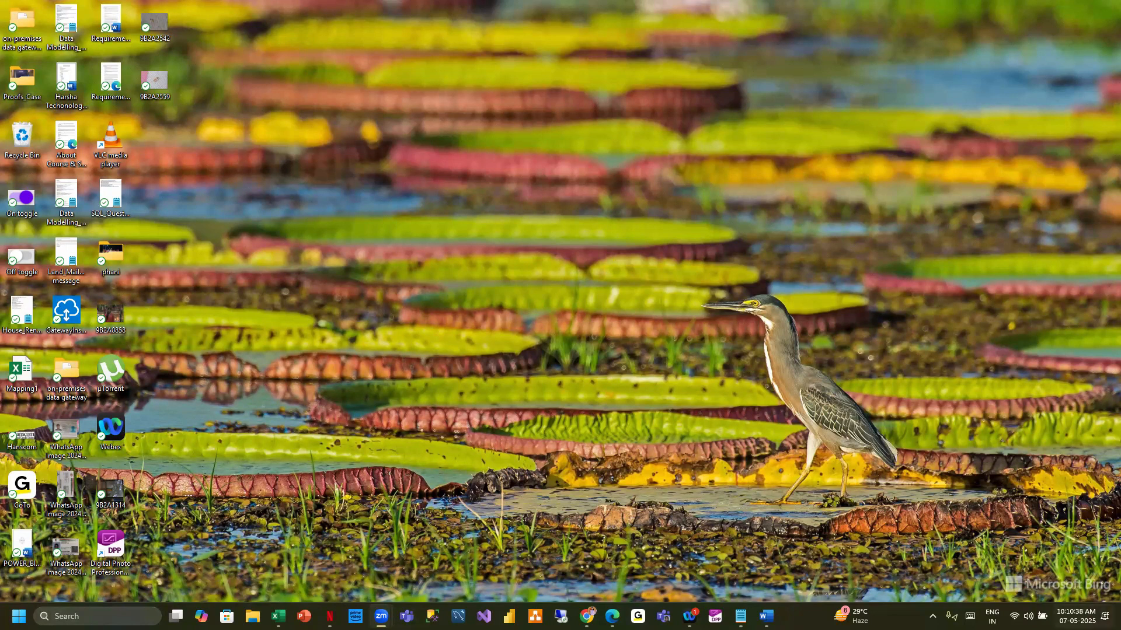
key("super+n")
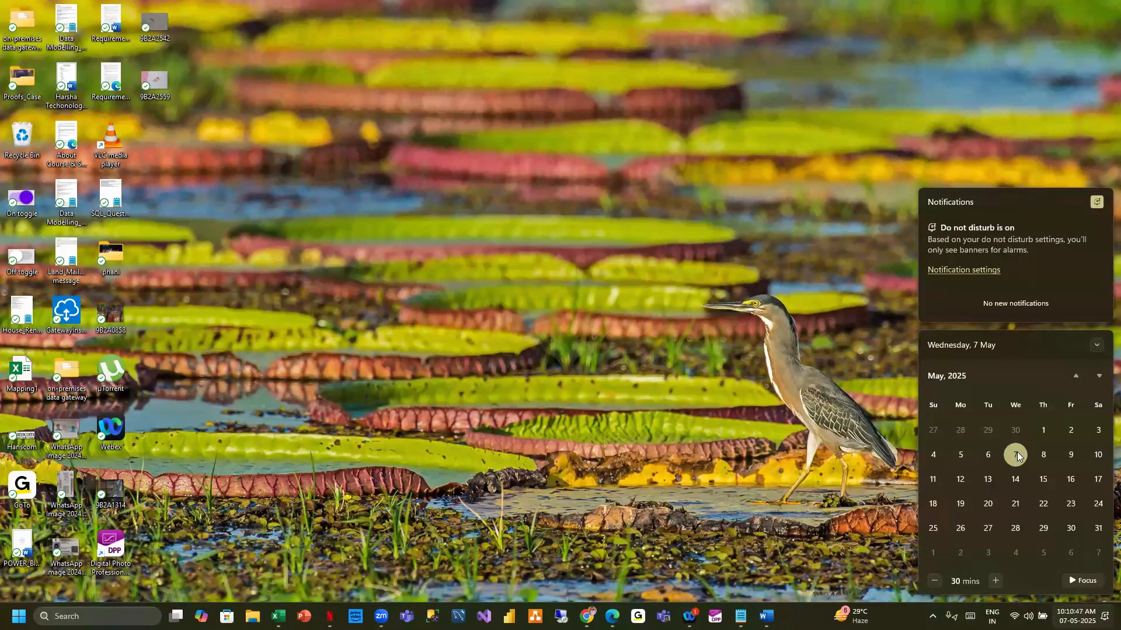
left_click(675, 296)
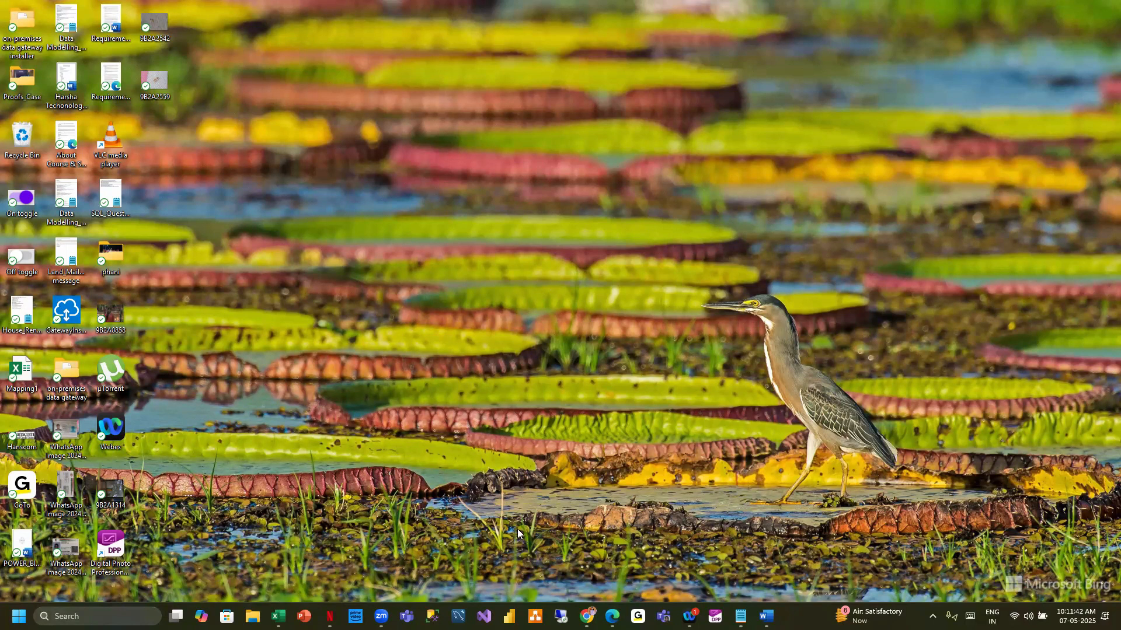
left_click(1077, 617)
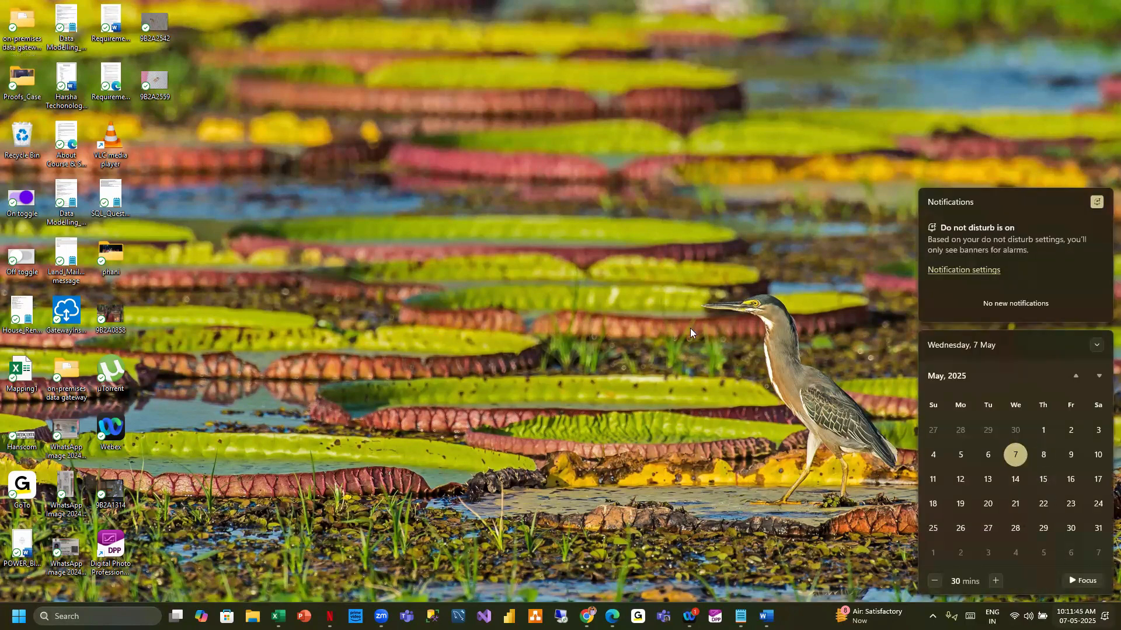
left_click(531, 241)
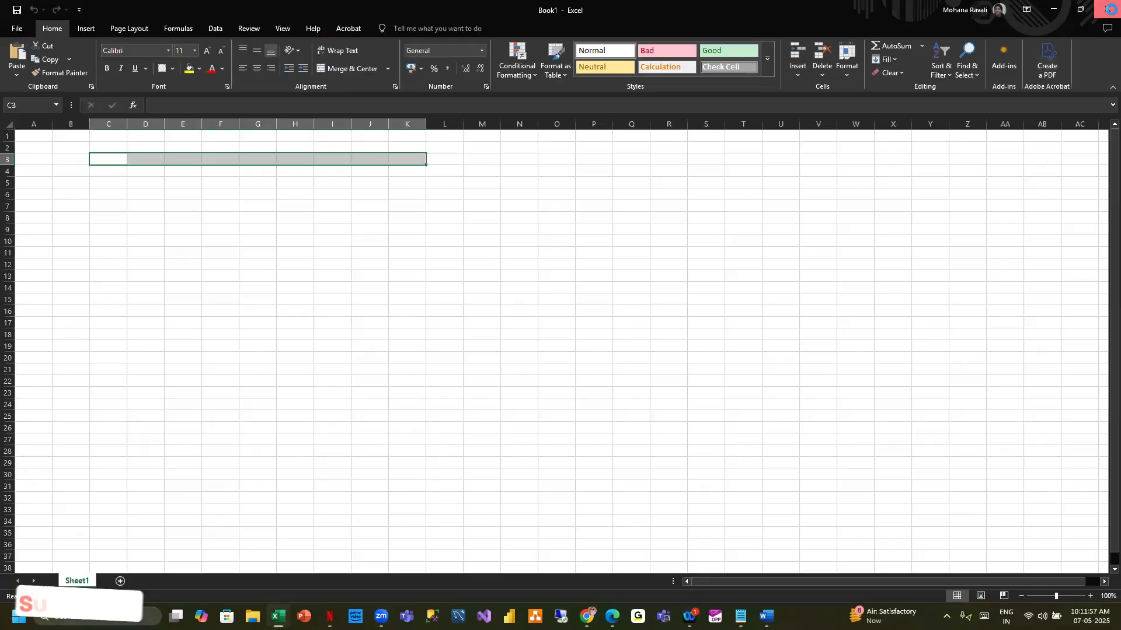
left_click(1108, 6)
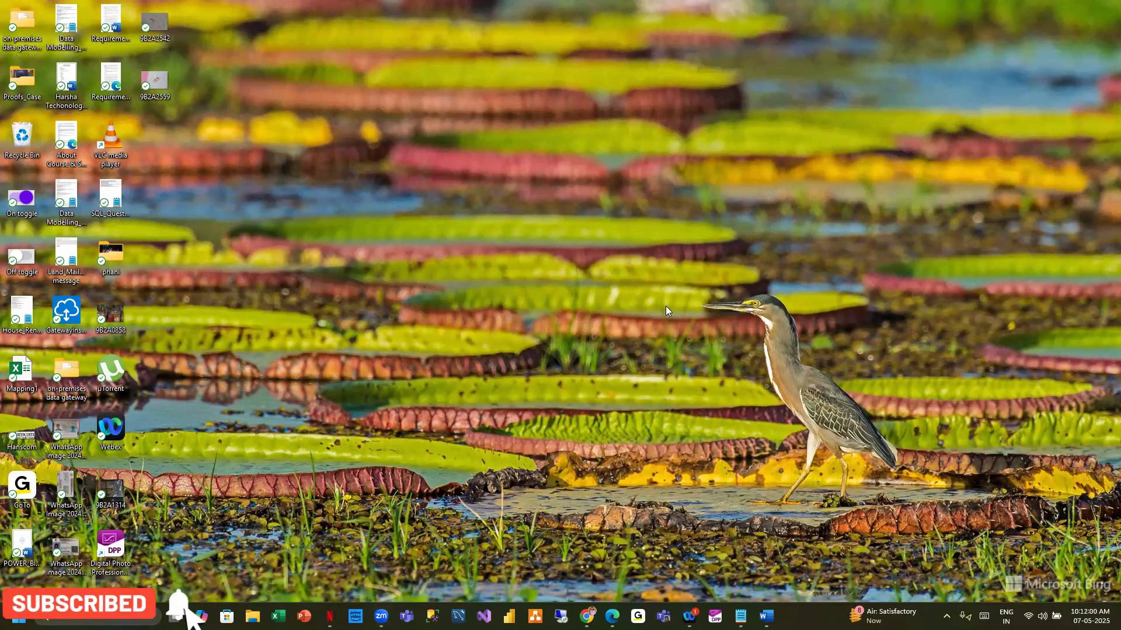
mouse_move(587, 615)
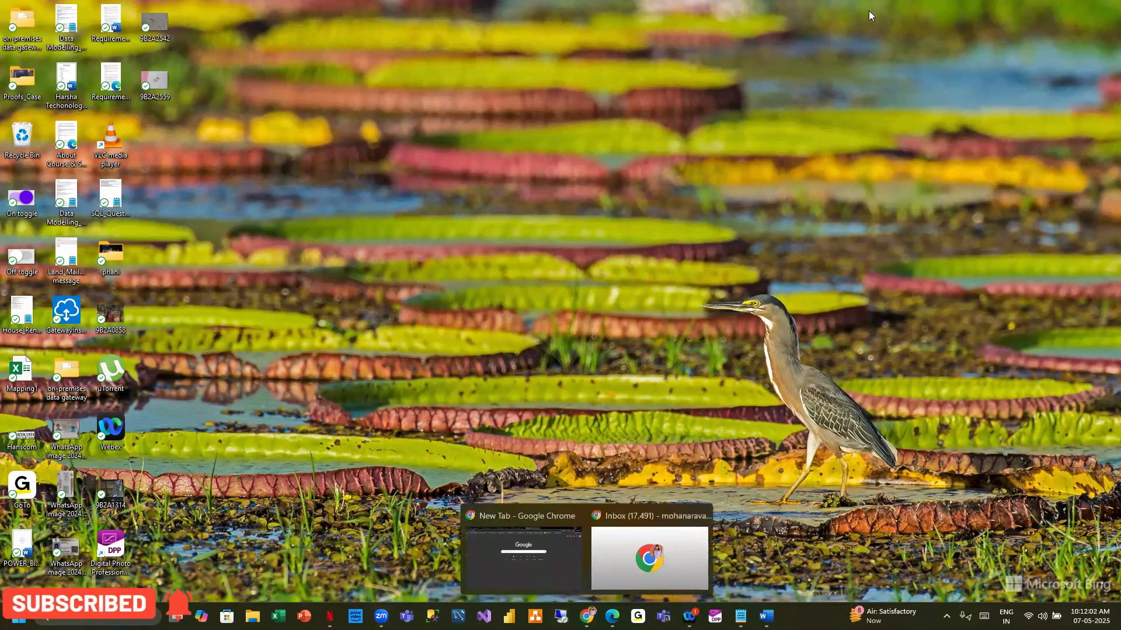
left_click(557, 546)
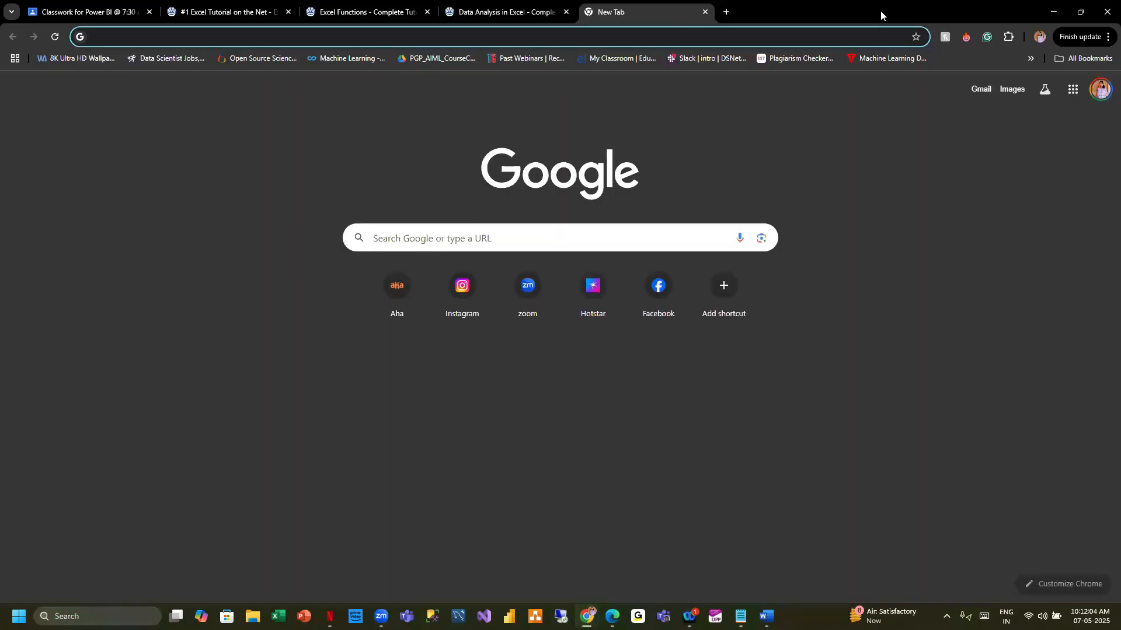
left_click_drag(882, 16, 1120, 11)
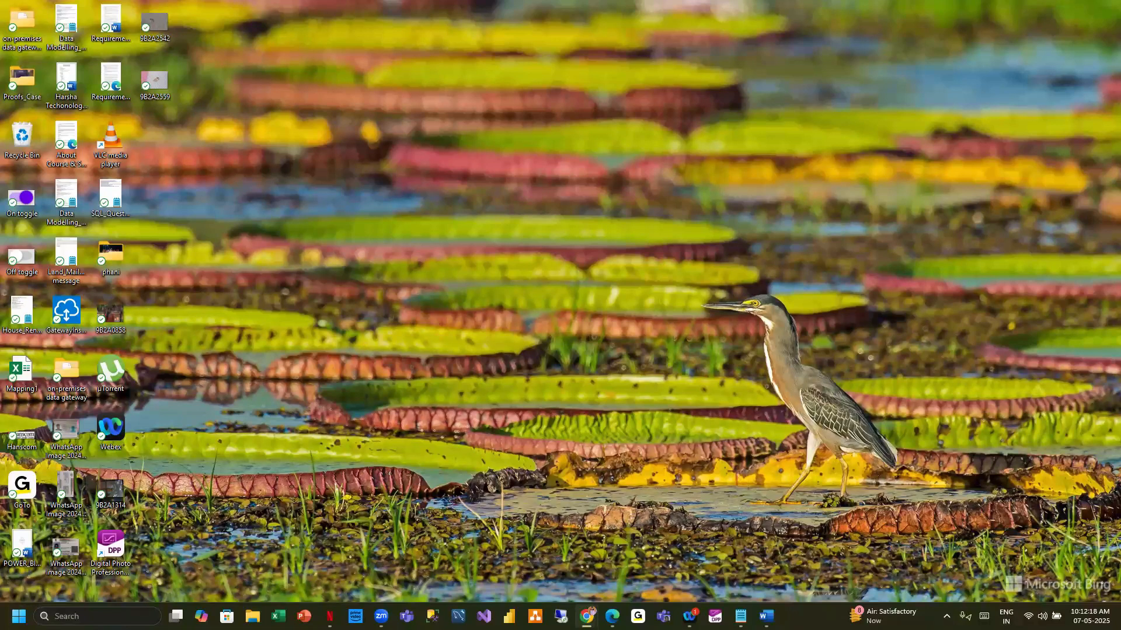
- Launch Excel and create a new blank workbook
left_click(97, 616)
type("excel")
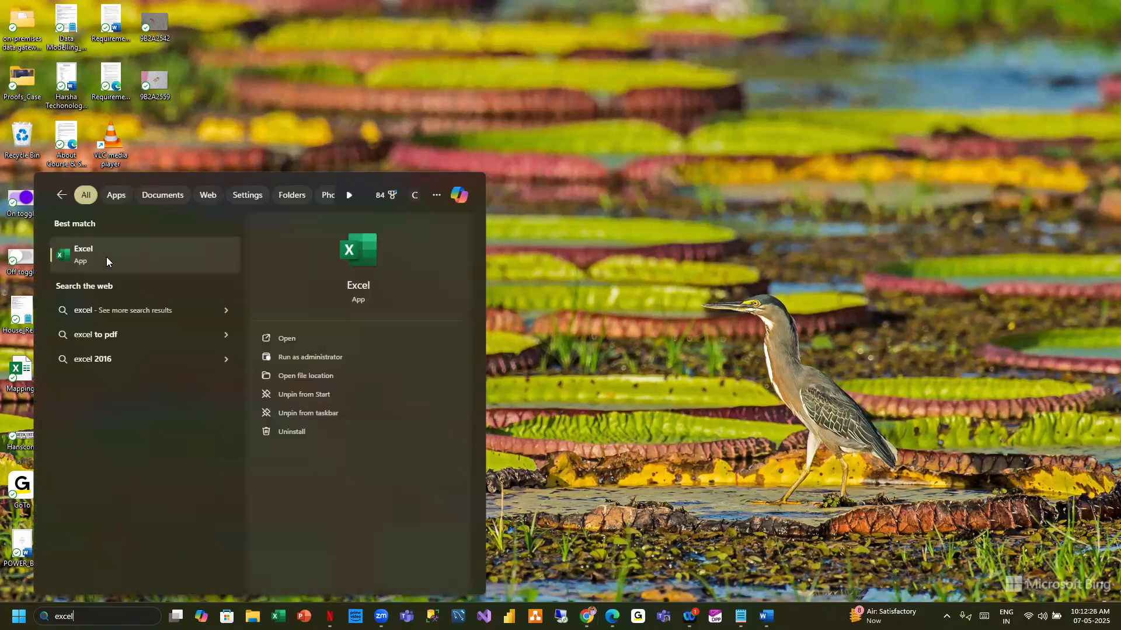
left_click(106, 257)
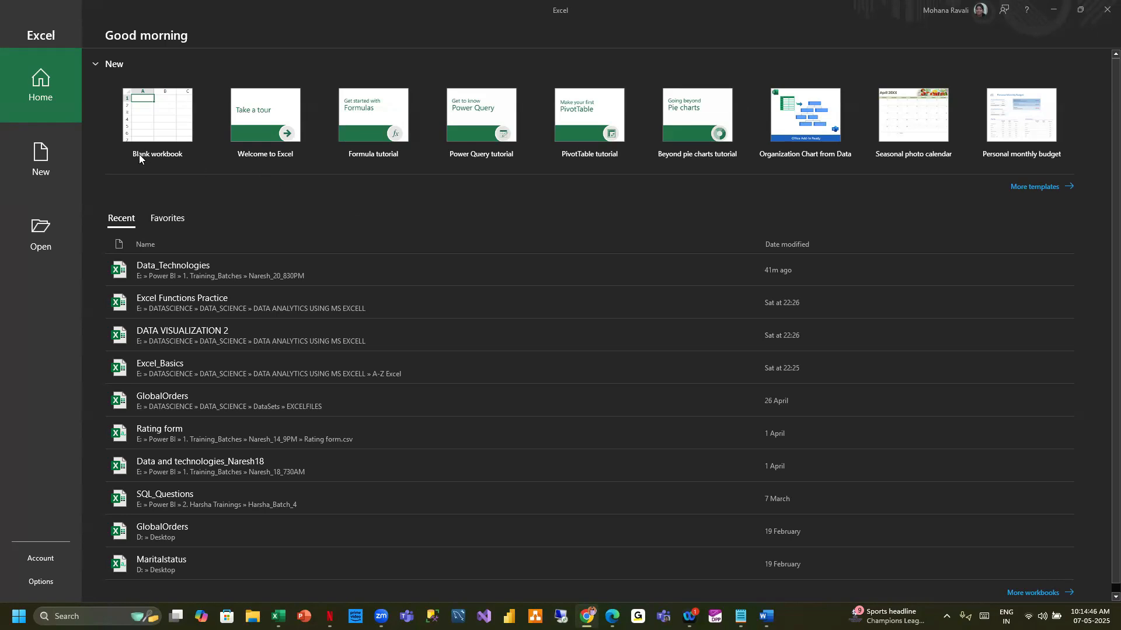
left_click(163, 103)
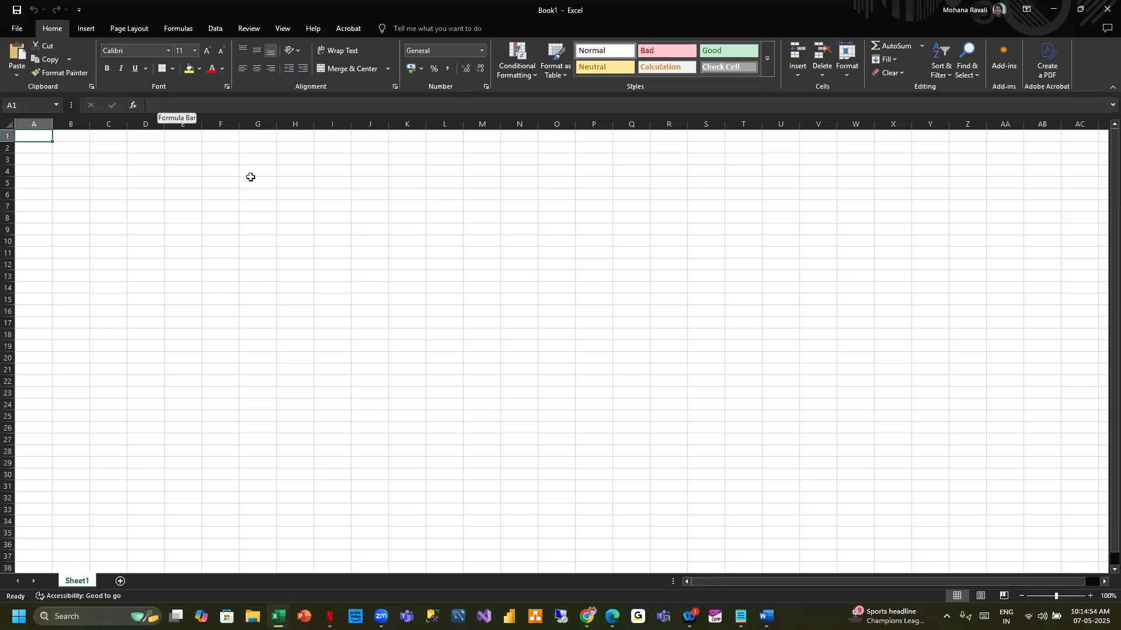
- Select individual cells across the empty sheet one by one, including A1, B1, A2, I8, G5, E4 and D2, to examine their addresses
left_click(138, 172)
left_click(31, 139)
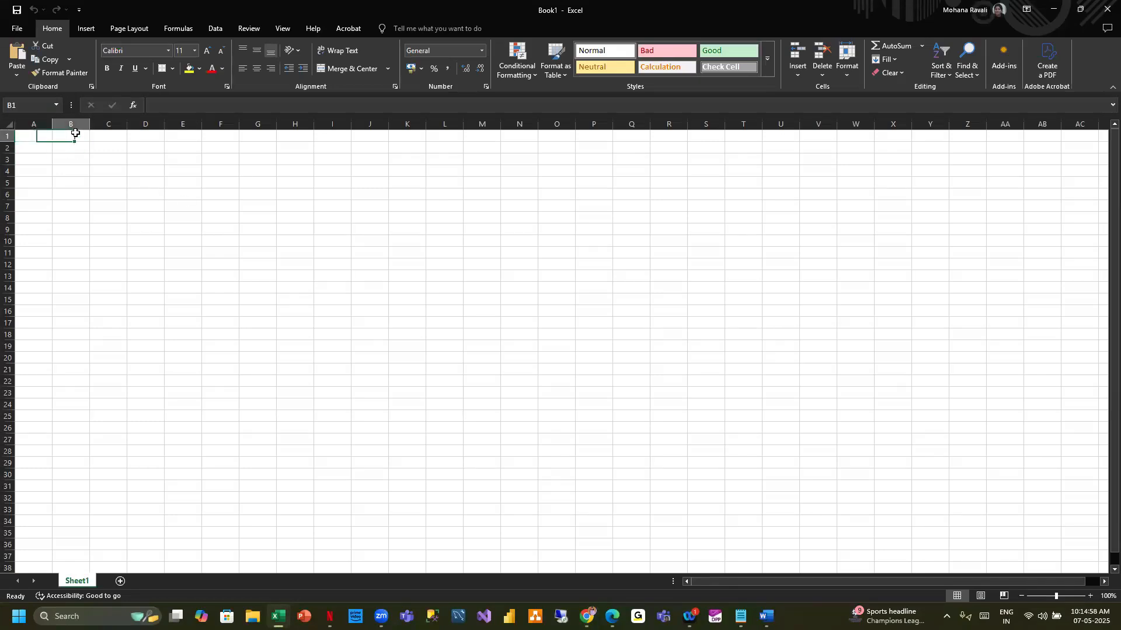
left_click(8, 135)
left_click(27, 148)
left_click(30, 137)
left_click(67, 138)
left_click(66, 145)
left_click(42, 145)
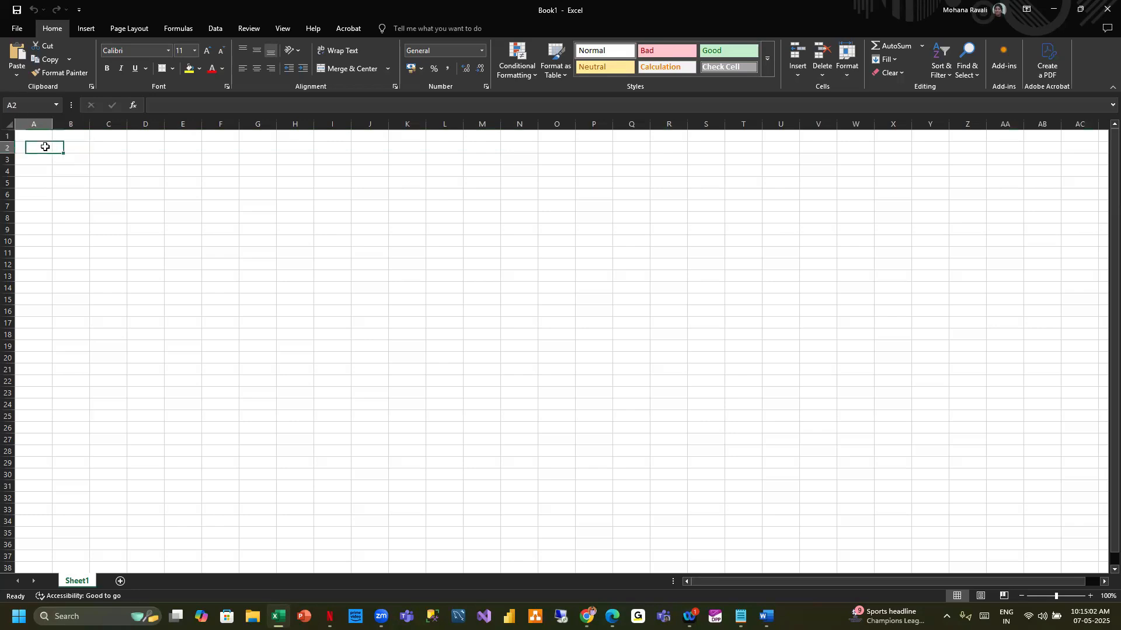
left_click(40, 138)
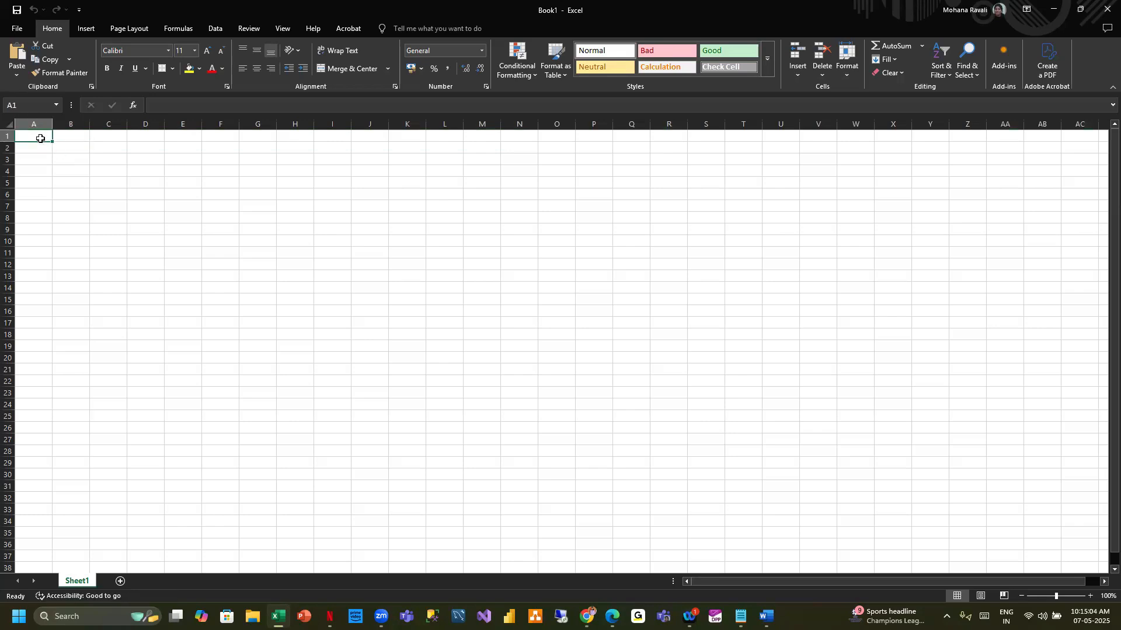
left_click(322, 219)
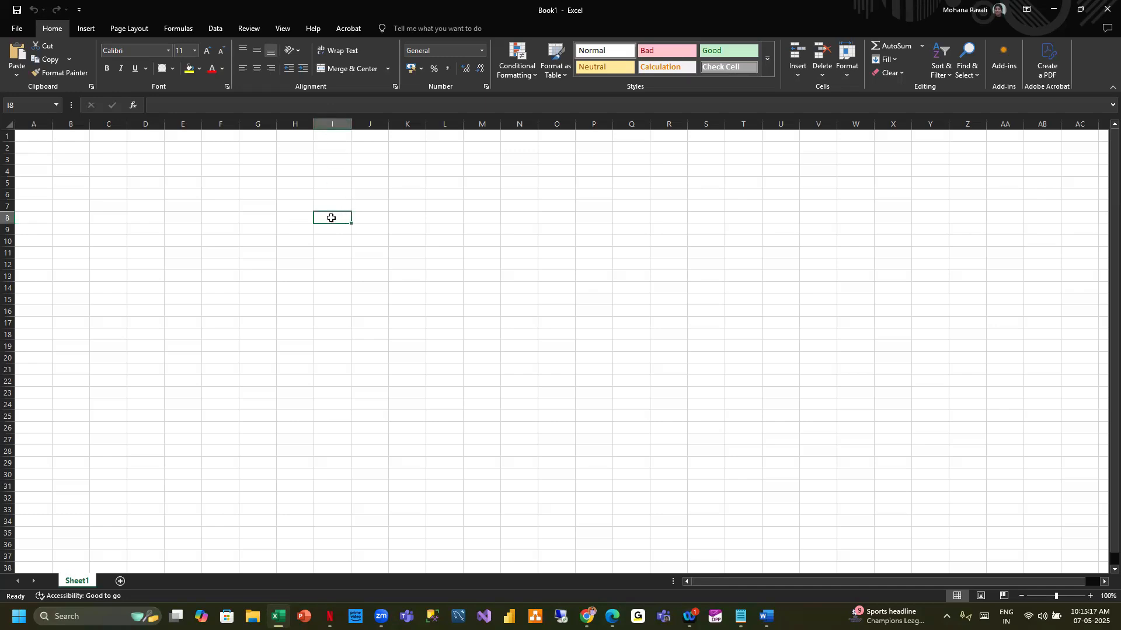
left_click(253, 183)
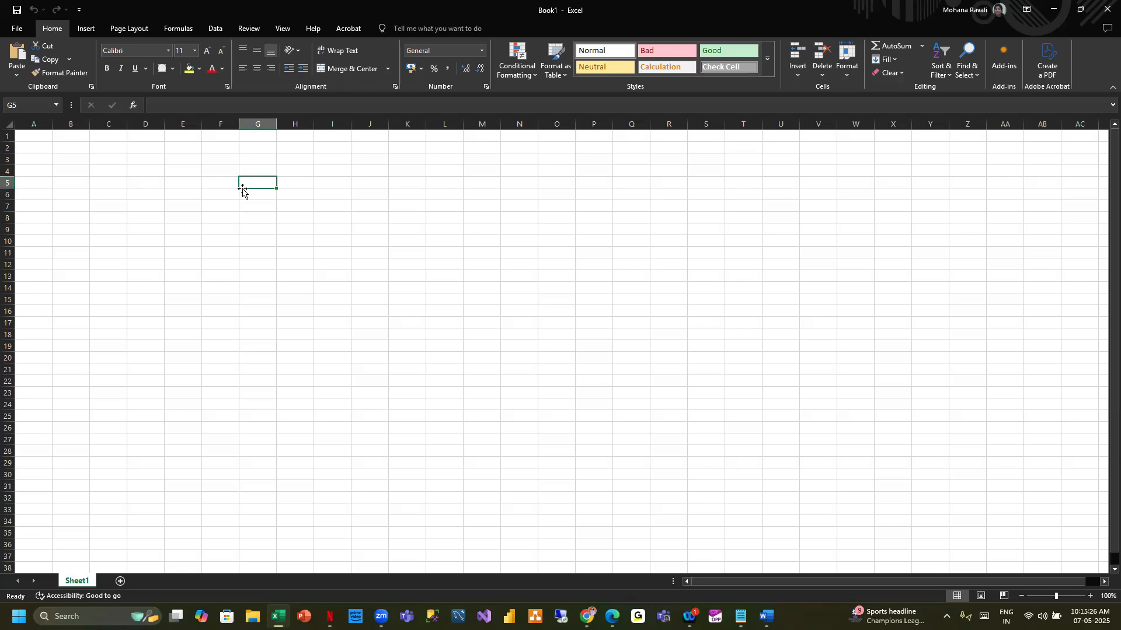
left_click(194, 172)
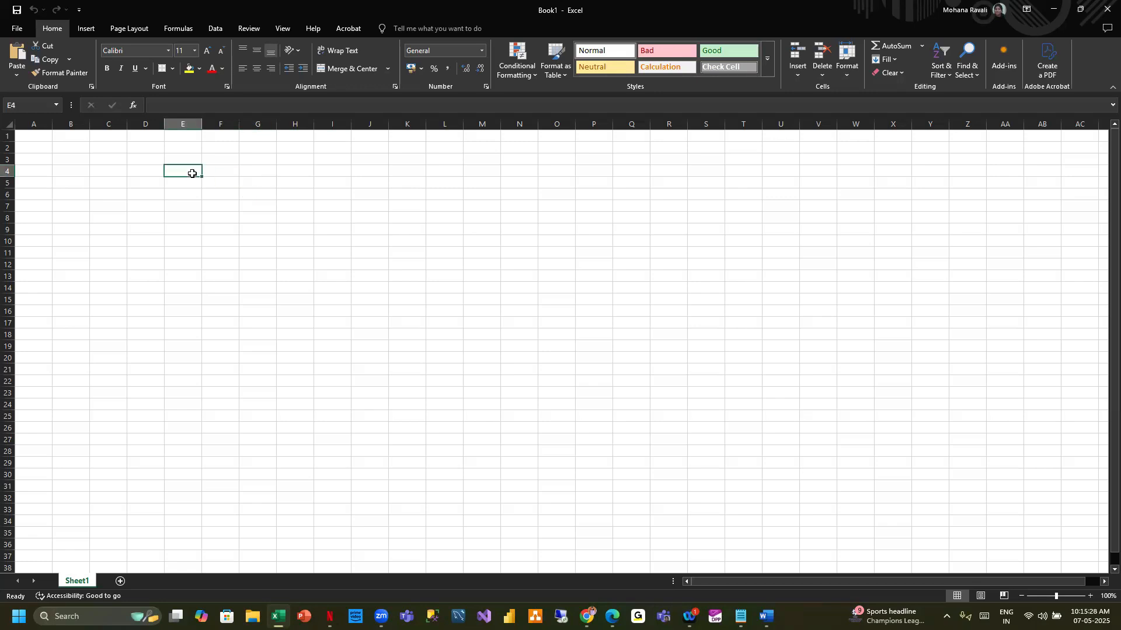
left_click(142, 146)
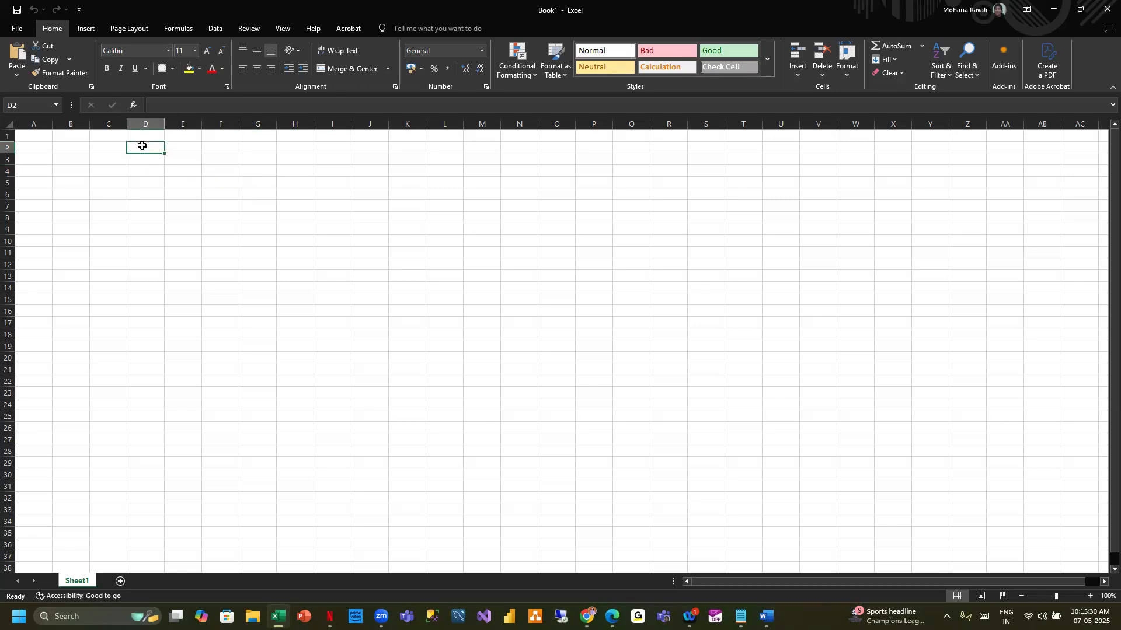
left_click(389, 260)
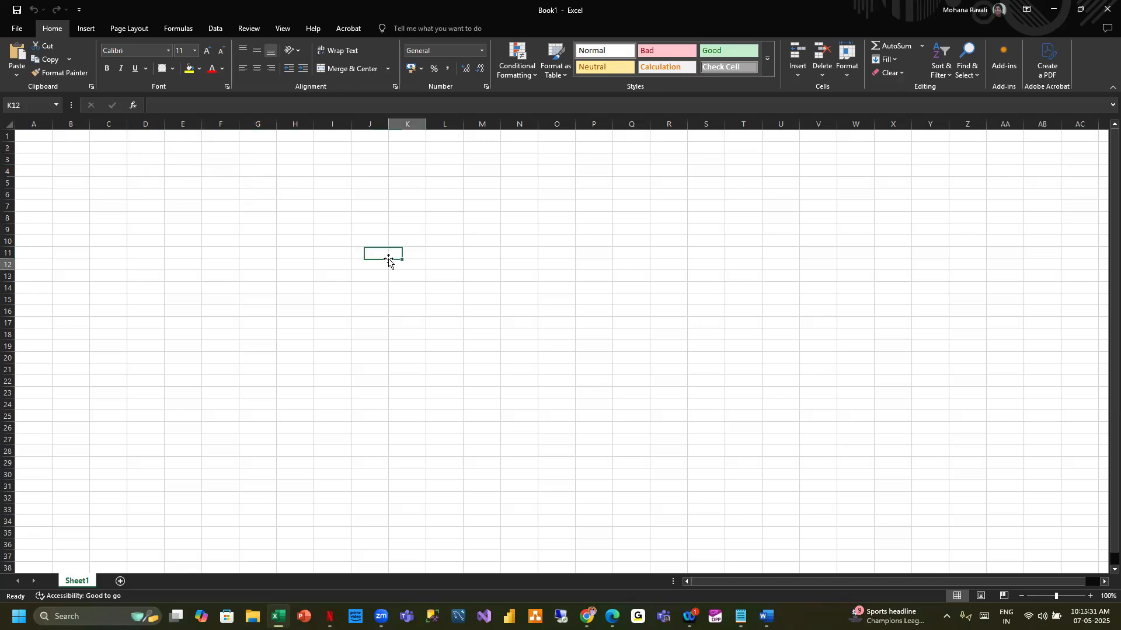
left_click(329, 242)
left_click(290, 221)
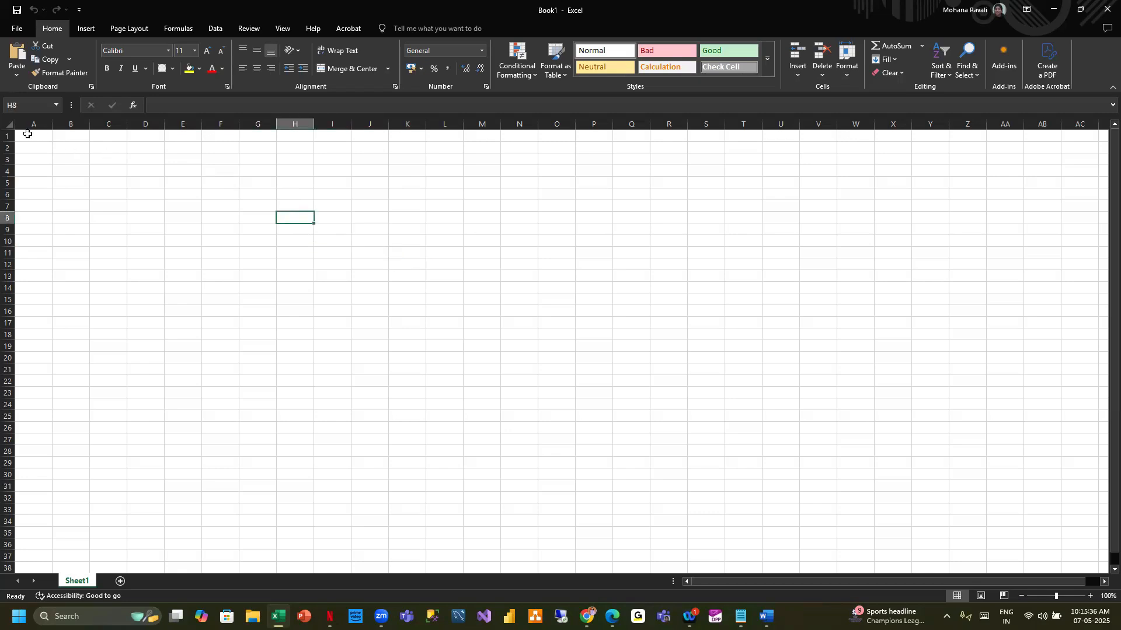
- Highlight entire rows 1 to 5 one at a time, followed by column E and row 6, to examine rows and columns
left_click(8, 135)
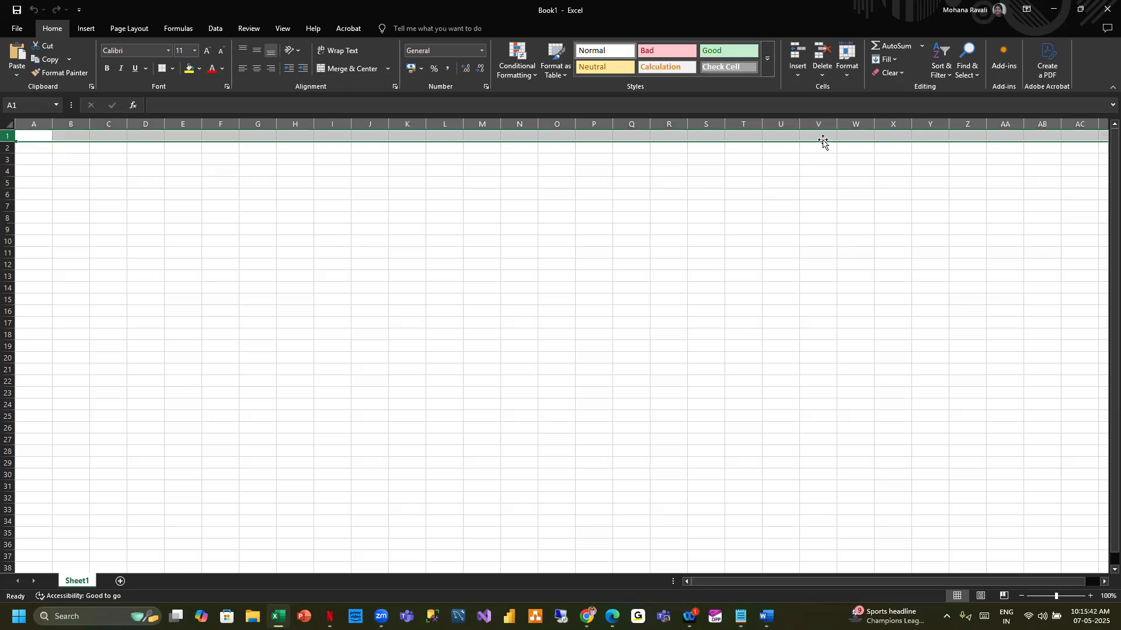
left_click(8, 148)
left_click(7, 160)
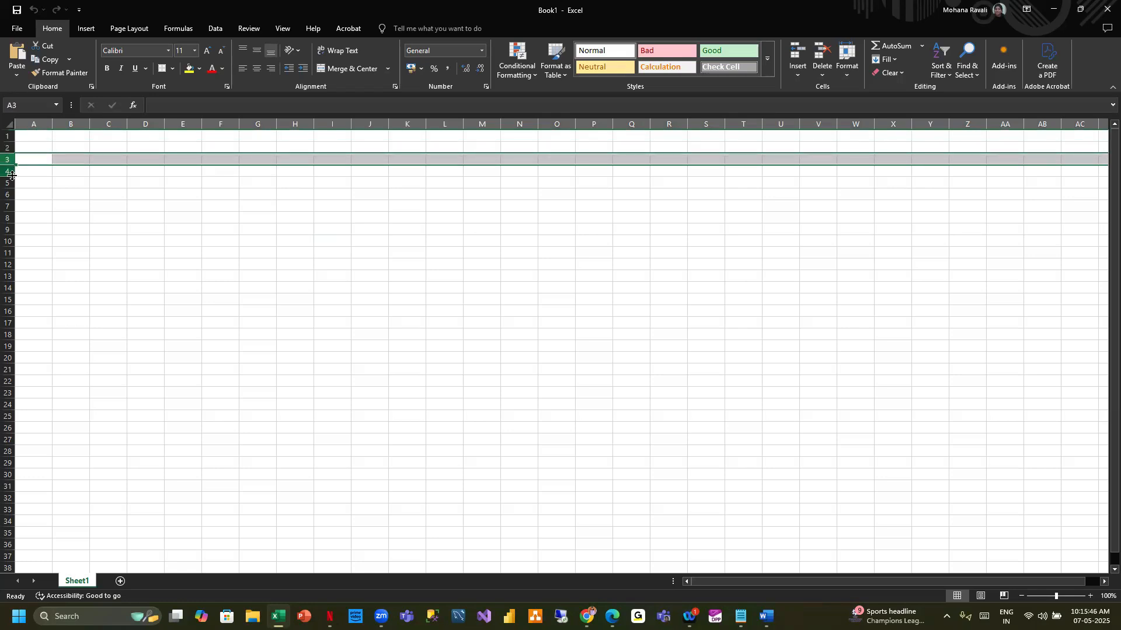
left_click(7, 171)
left_click(7, 183)
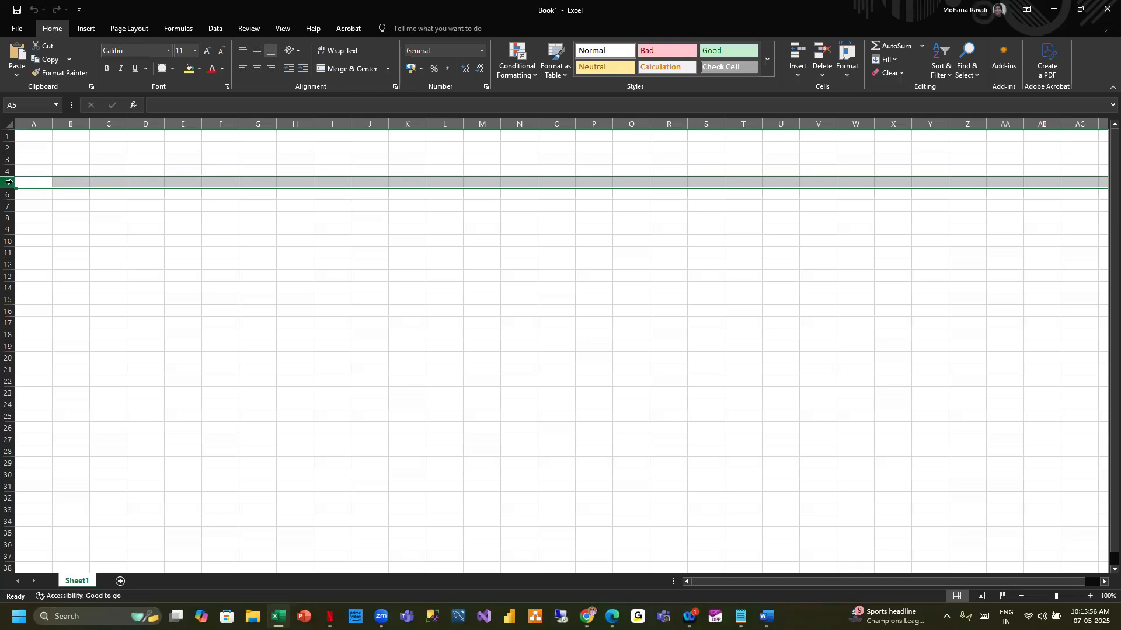
left_click(179, 123)
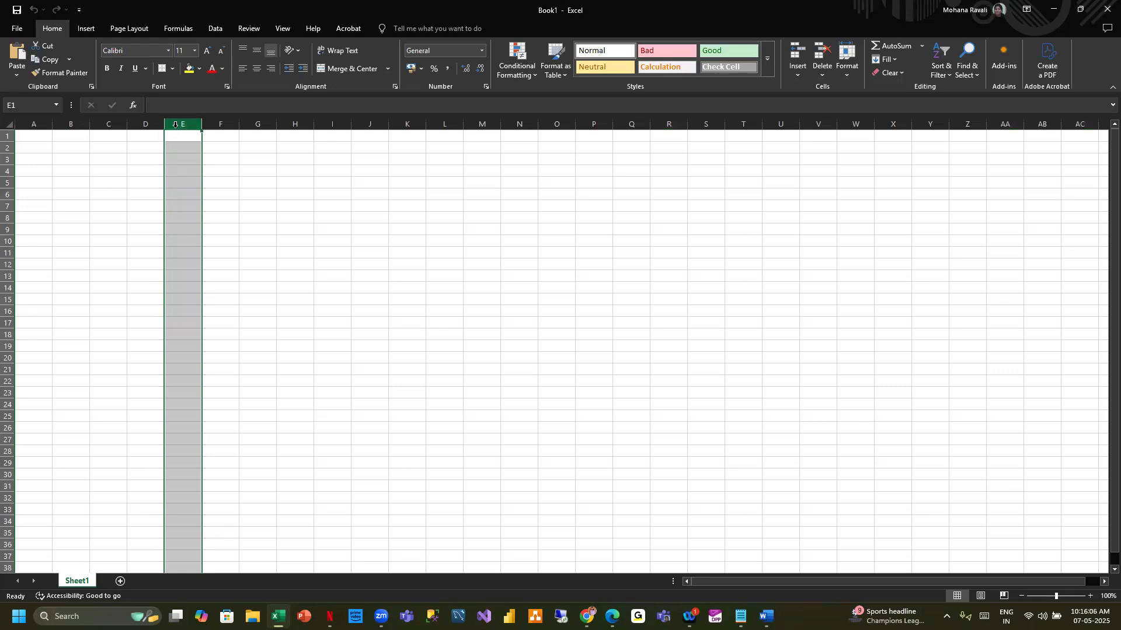
left_click(8, 195)
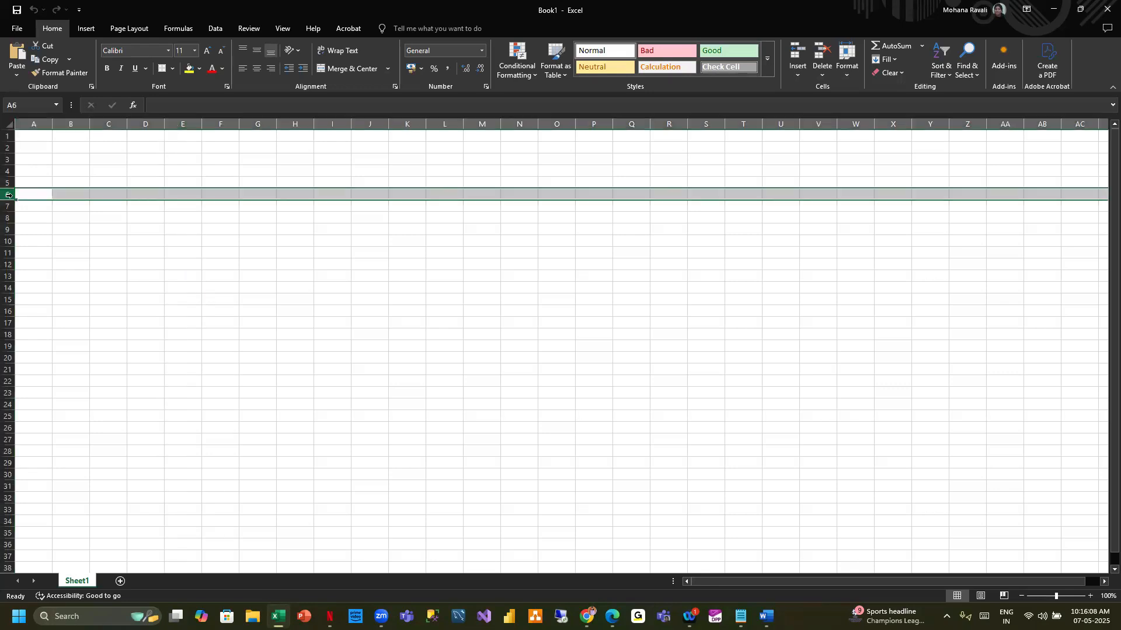
left_click(138, 153)
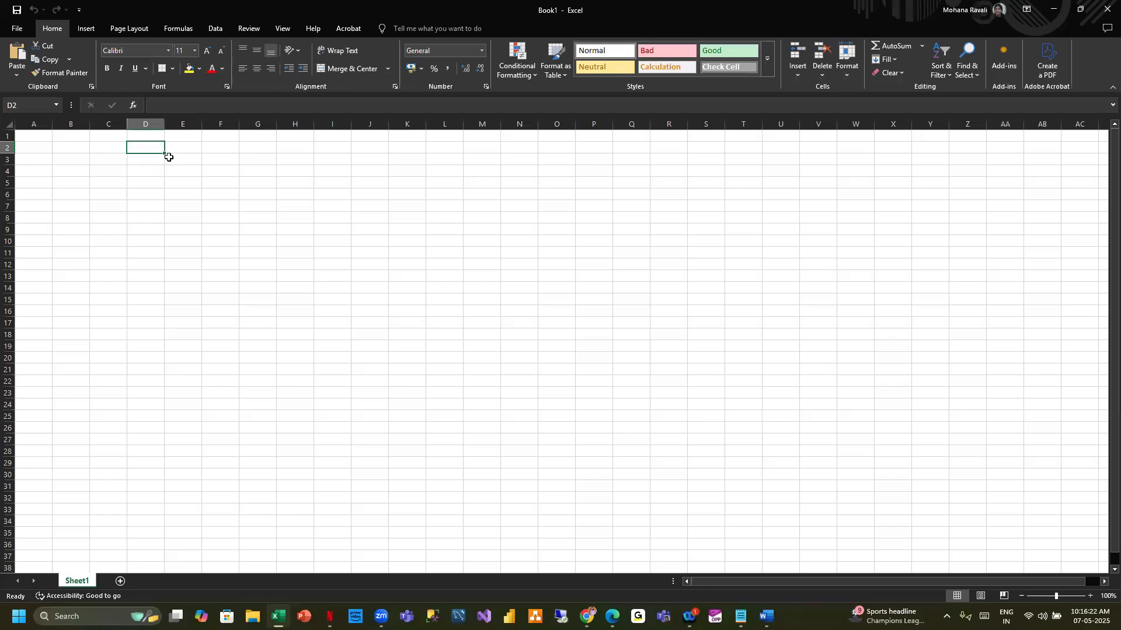
left_click(104, 149)
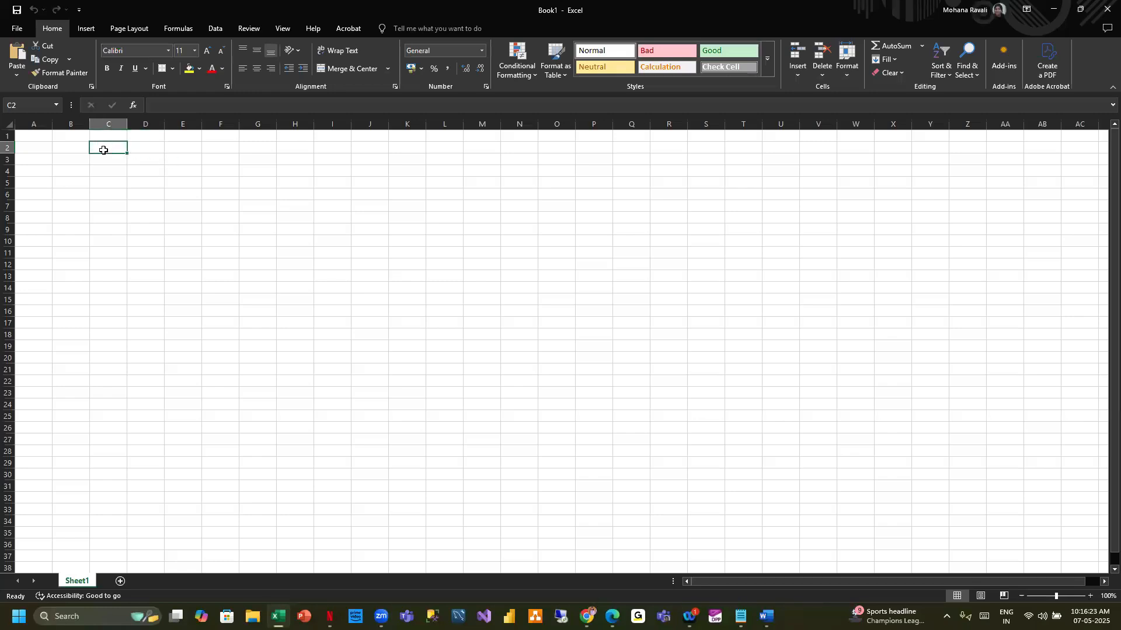
left_click(36, 139)
left_click(380, 192)
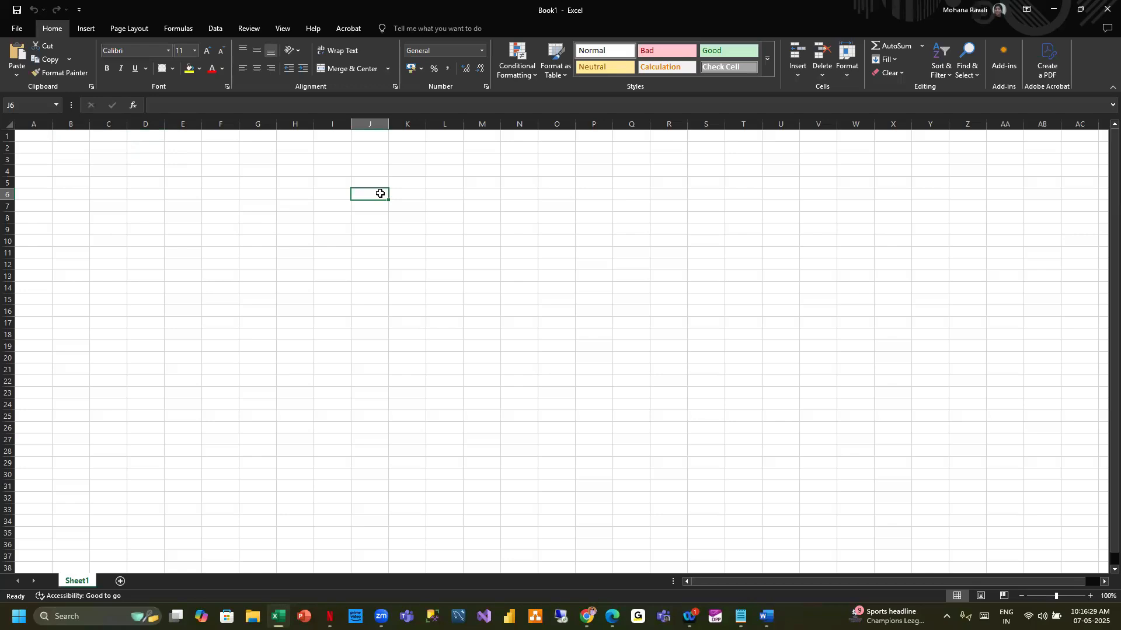
- Enter the values 20, 30, 40 and 50 down column F in cells F6 to F9
left_click(220, 197)
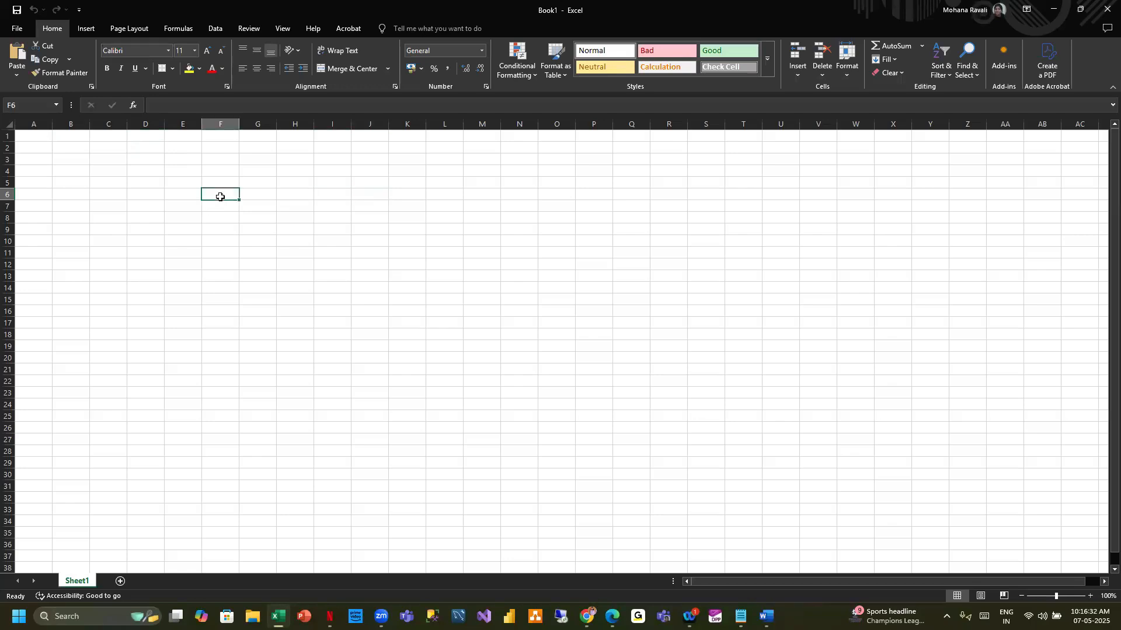
type("20")
key("Return")
type("30")
key("Return")
type("40")
key("Return")
type("50")
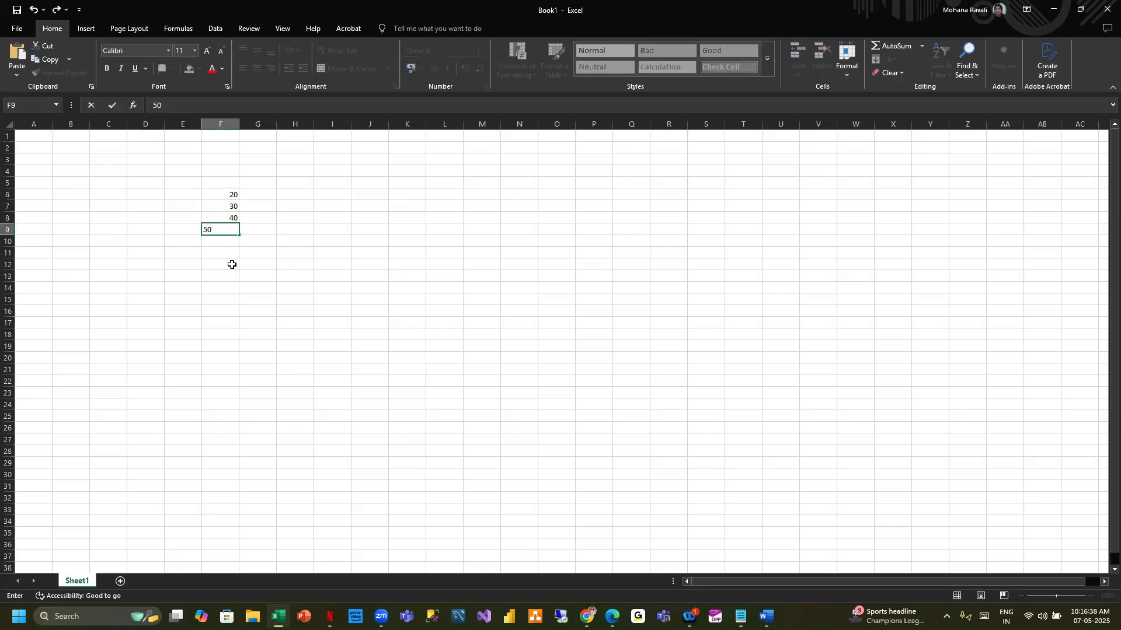
left_click(246, 300)
- Enter the values 20, 45, 65 and 78 down column D in cells D6 to D9
left_click(152, 195)
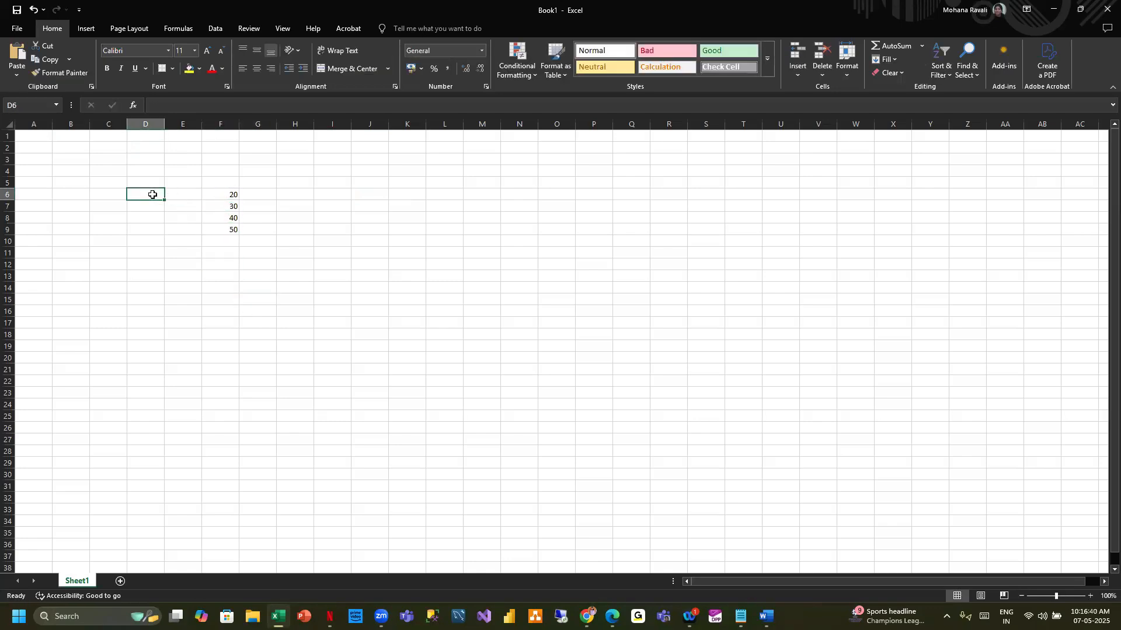
type("20")
key("Return")
type("45")
key("Return")
type("65")
key("Return")
type("78")
key("Return")
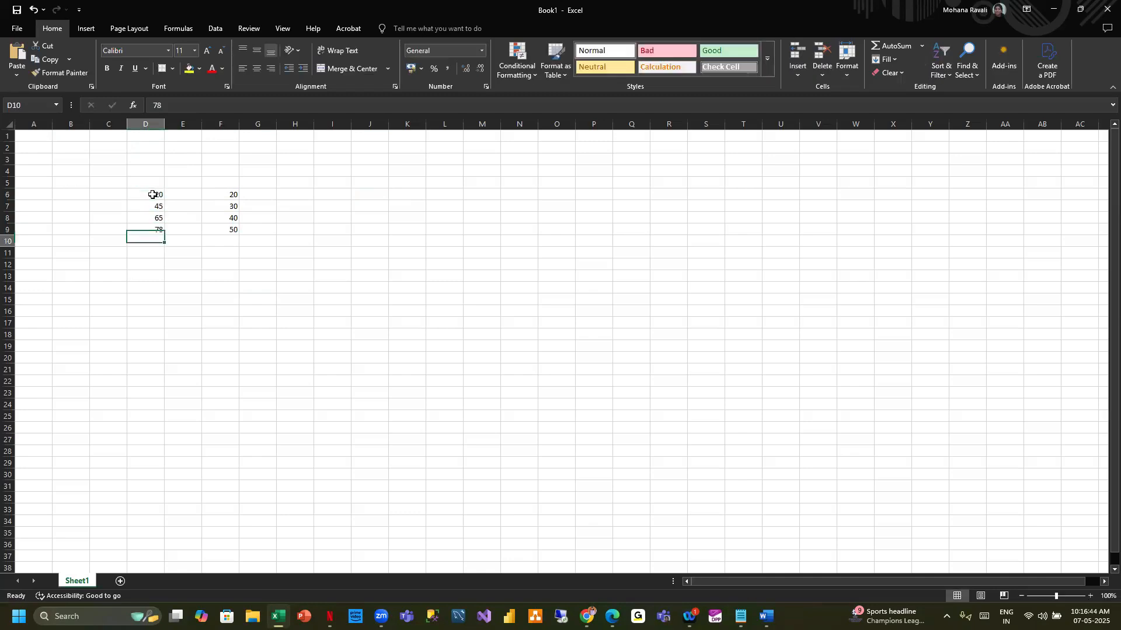
left_click(252, 324)
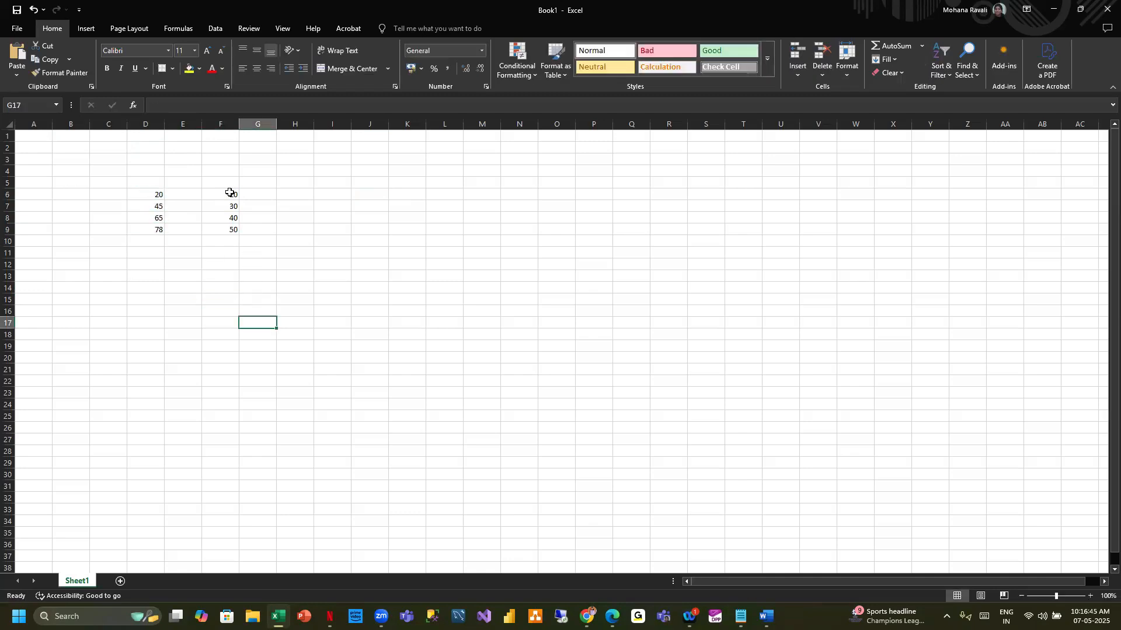
- Highlight the number ranges F6:F9 and D6:D9 in turn to examine the entered data
left_click_drag(229, 193, 229, 231)
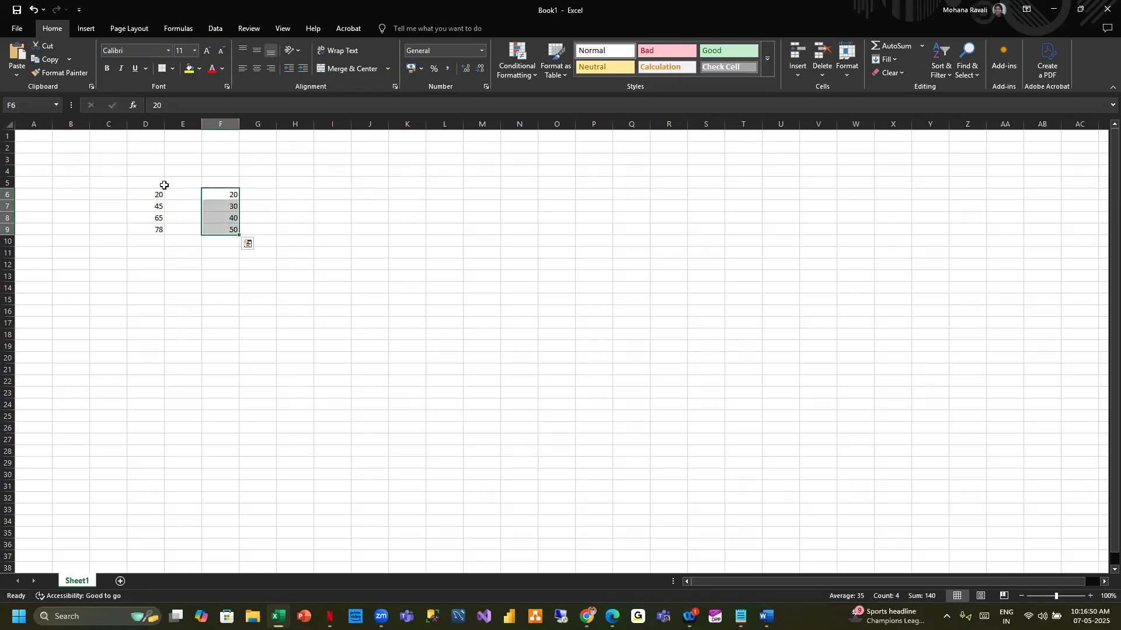
left_click_drag(155, 193, 153, 231)
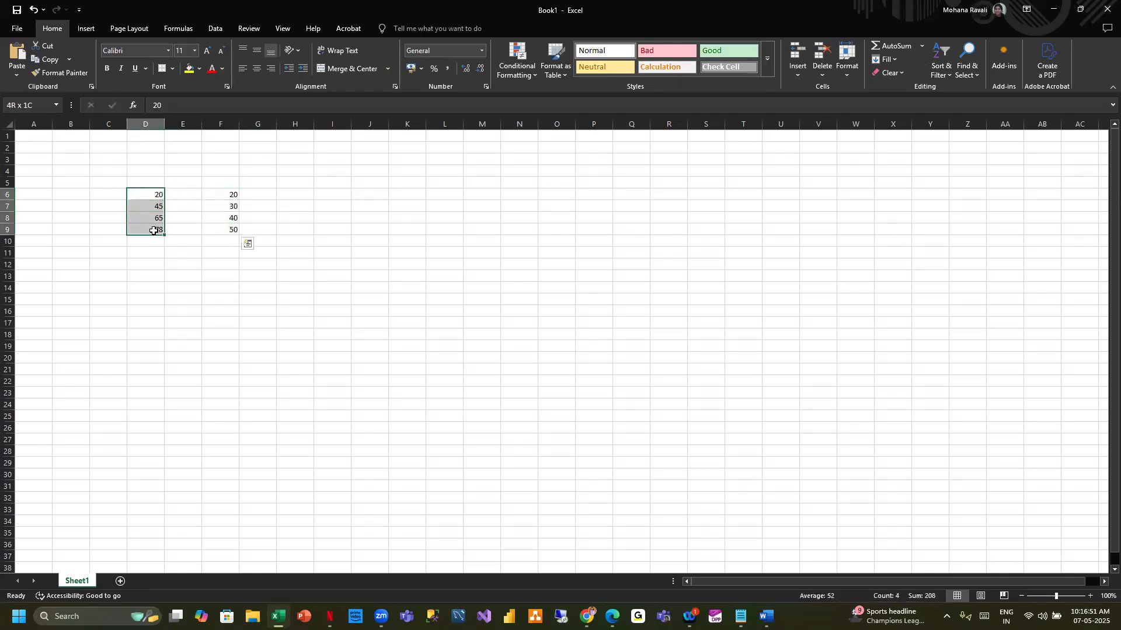
- Go through cells D6 to D9 one at a time to examine the value in each
left_click(234, 331)
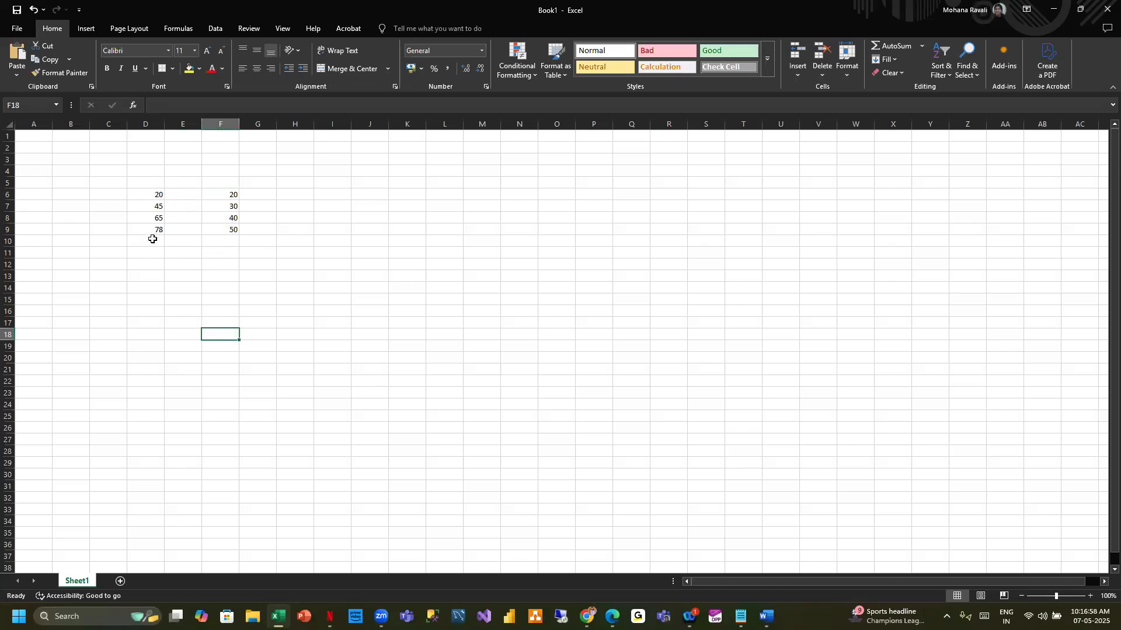
left_click(151, 196)
key("Down")
key("Down")
key("Down")
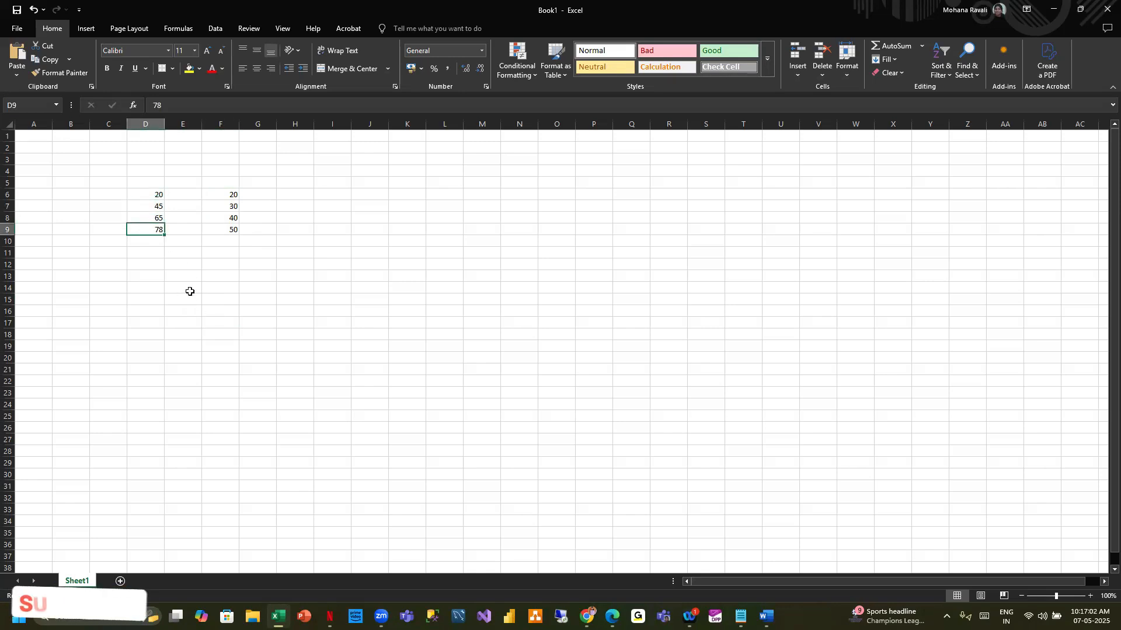
- Try to total the column D numbers with the range formula =D6:D9 in cell D10, and clear the entry
left_click(156, 243)
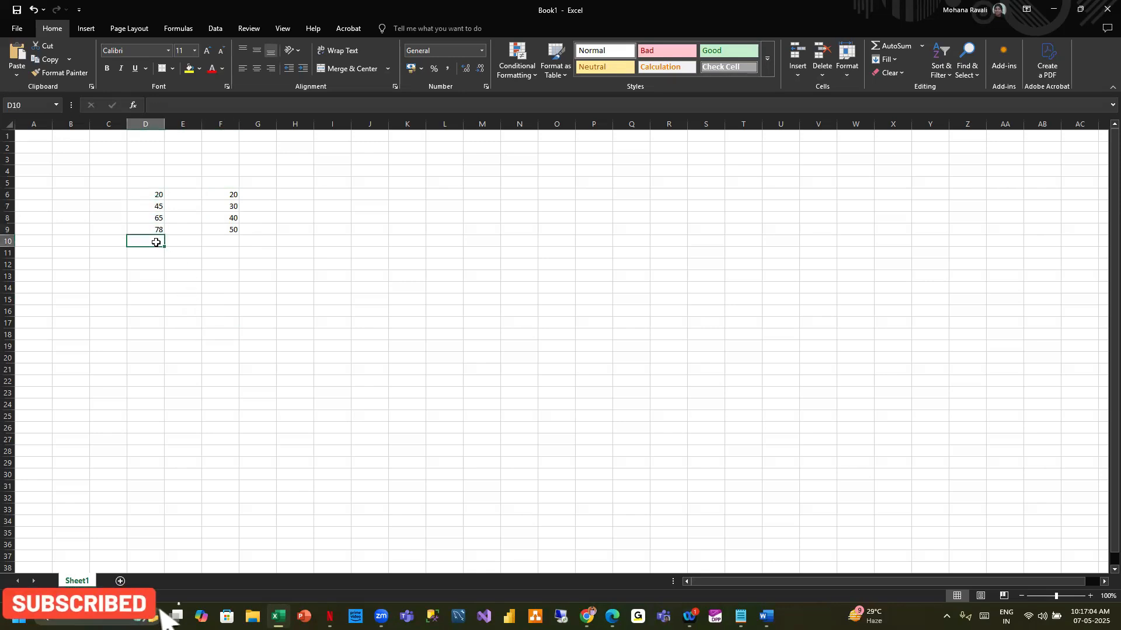
type("=")
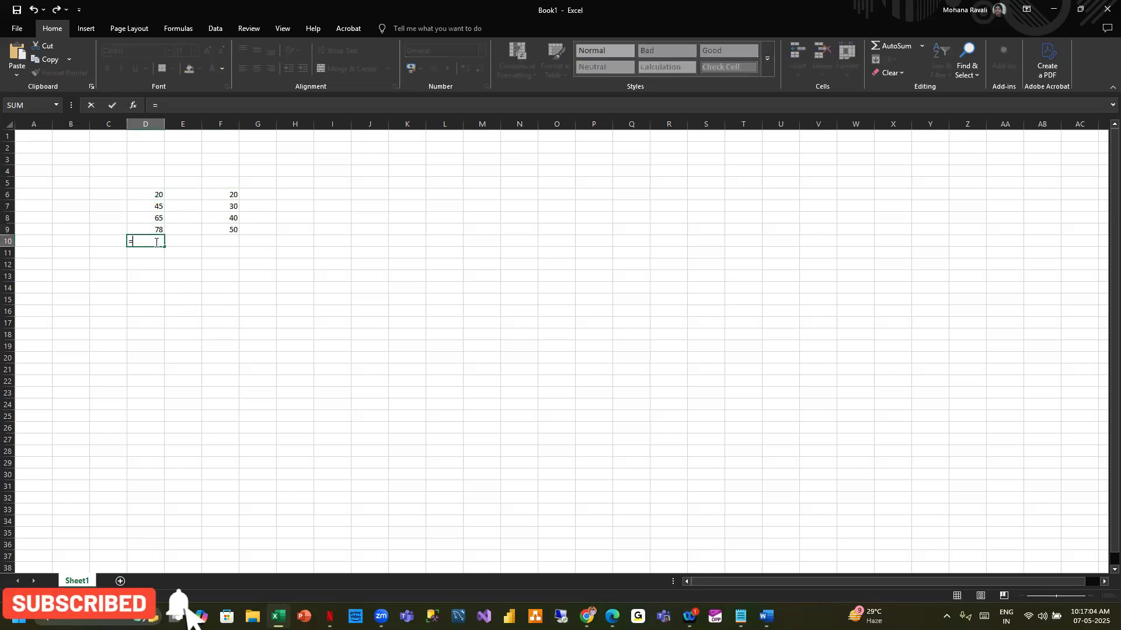
left_click(145, 195)
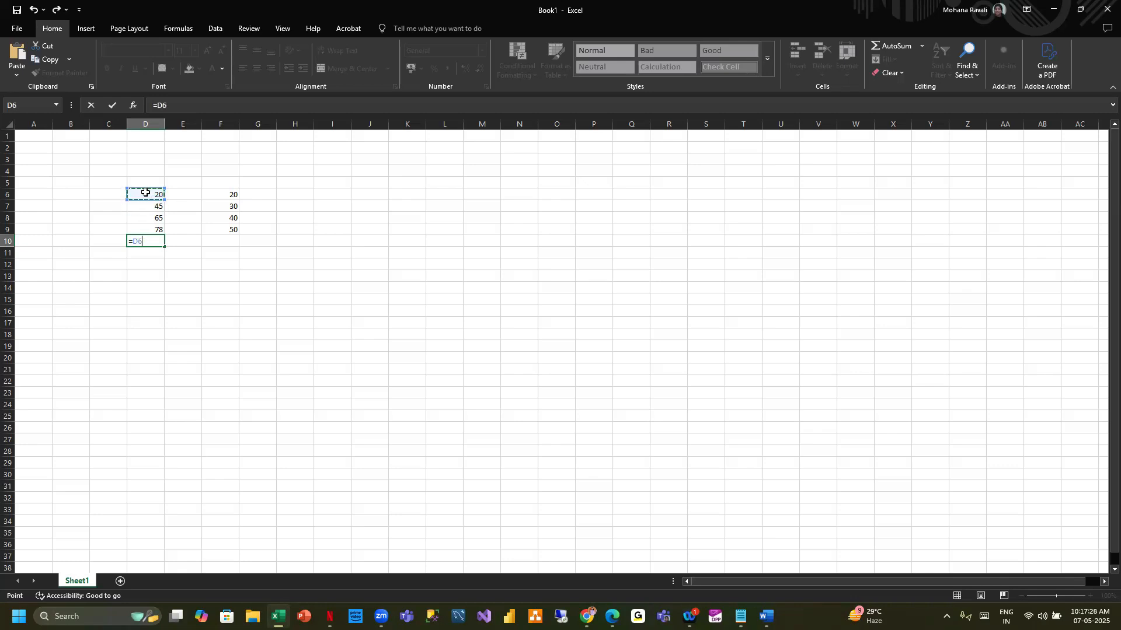
key("shift+Down")
key("shift+Down")
key("shift+Down")
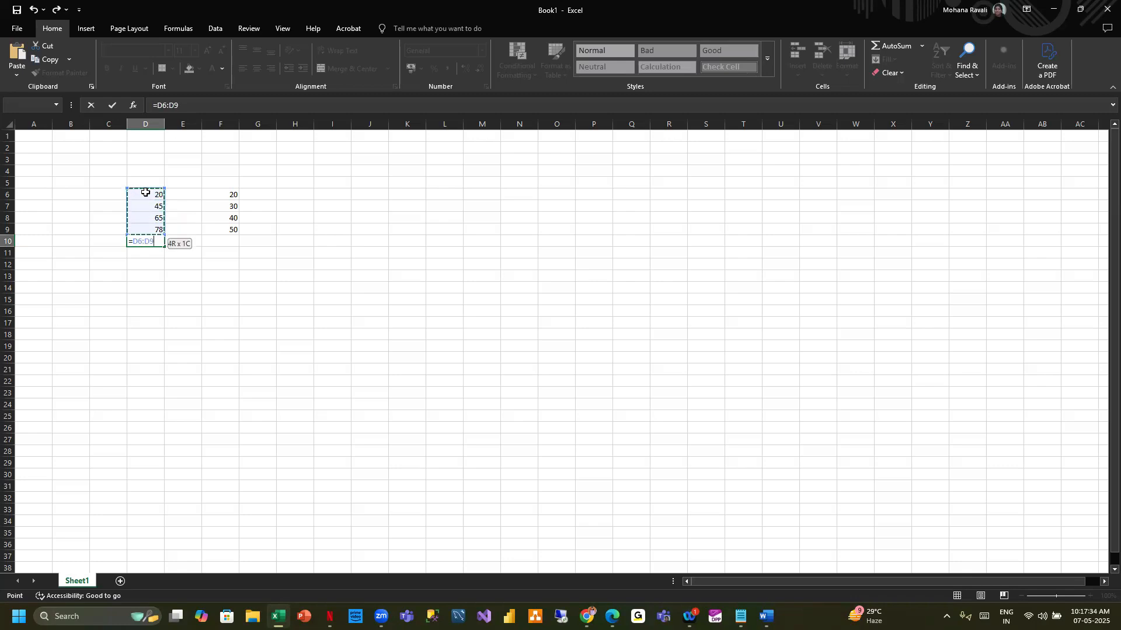
key("shift+Up")
key("shift+Up")
key("shift+Up")
key("shift+Up")
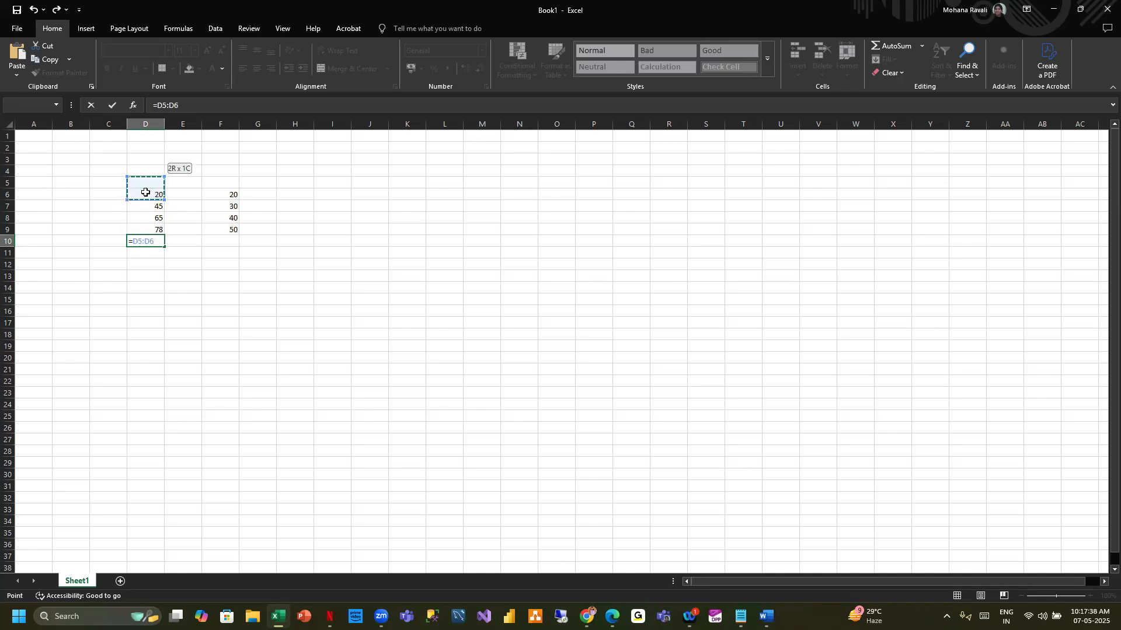
key("shift+Down")
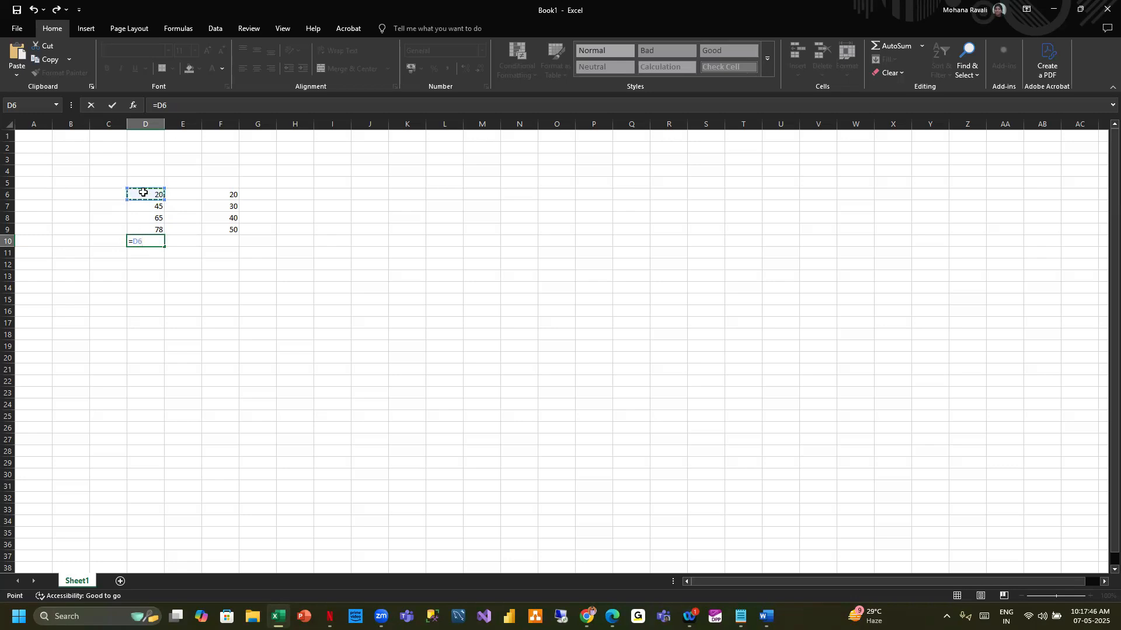
key("shift+Down")
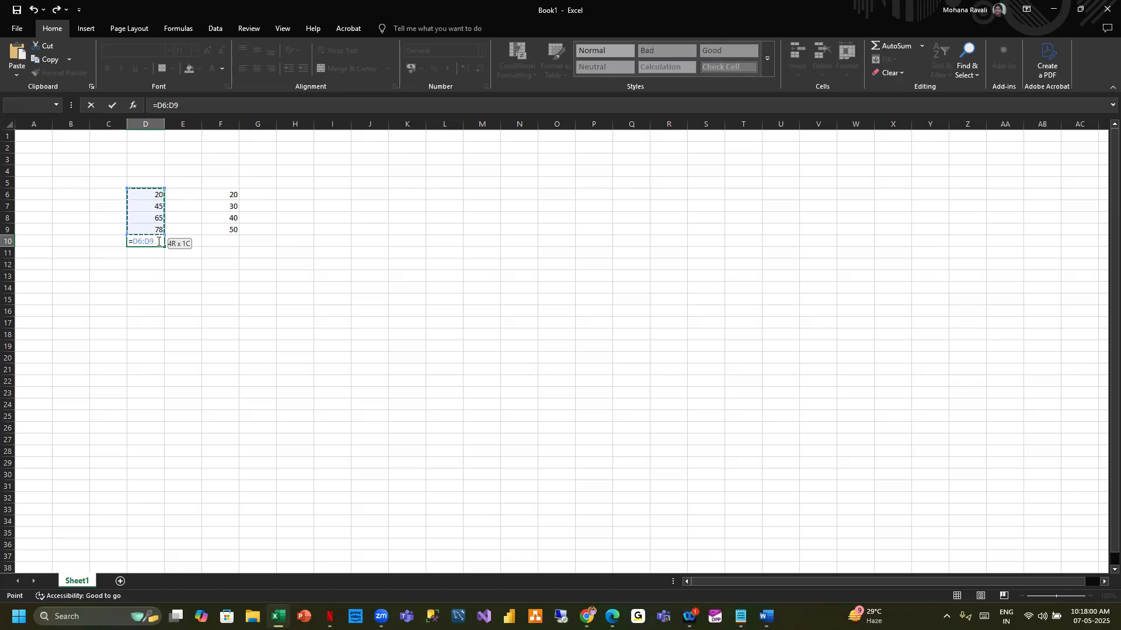
key("ctrl+Return")
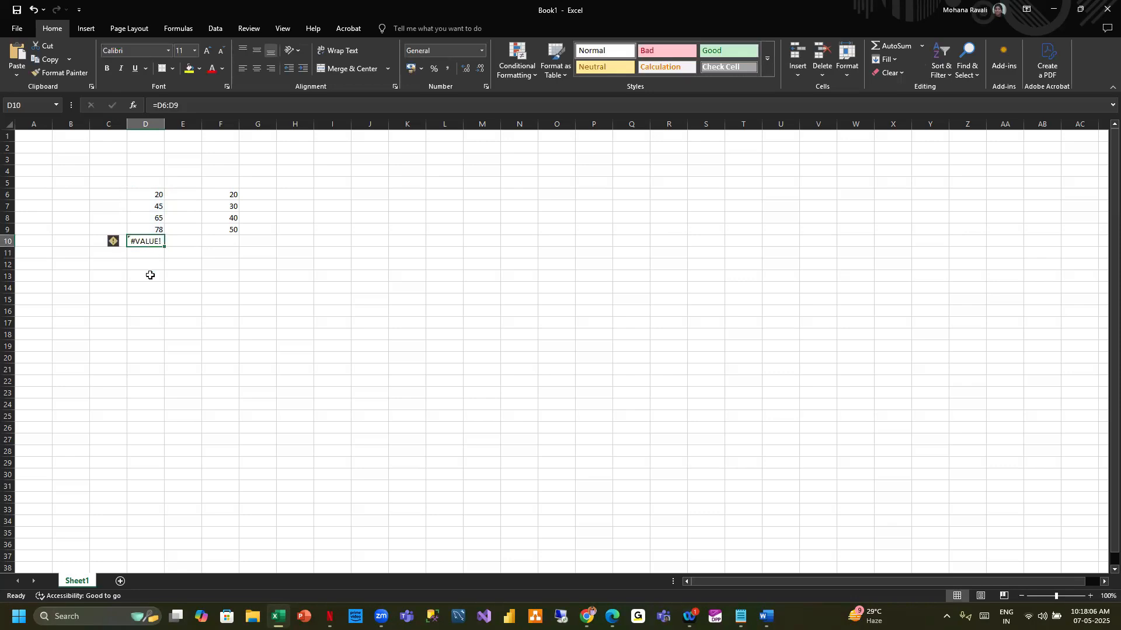
key("Delete")
- Enter the addition formula =D6+D7+D8+D9 in cell D10
type("=")
left_click(152, 195)
type("+")
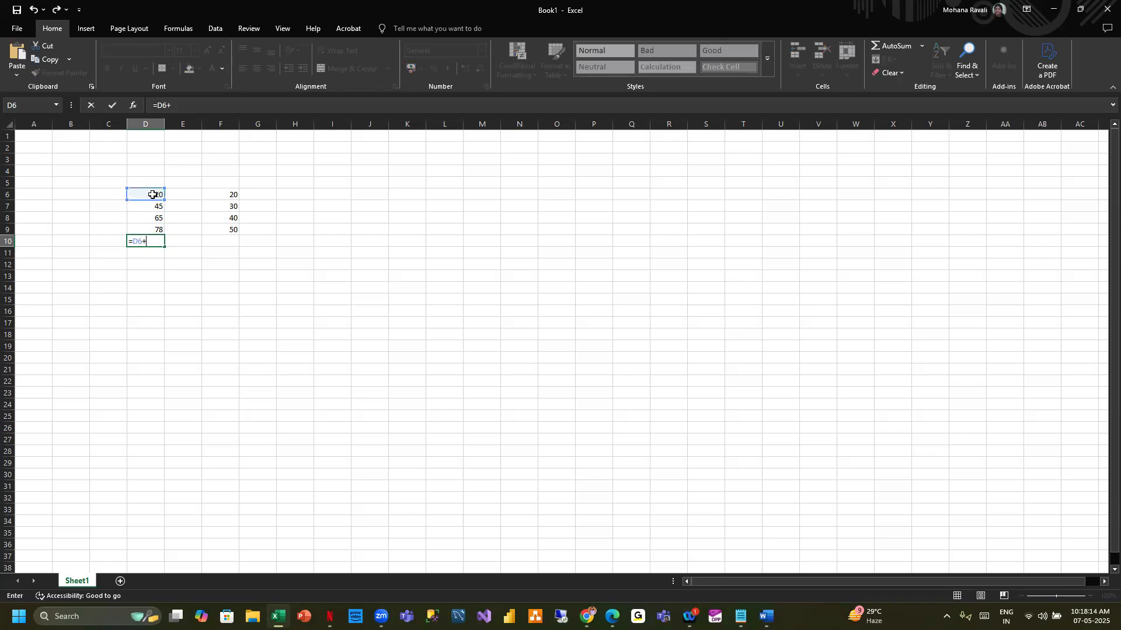
left_click(152, 204)
type("+")
left_click(152, 218)
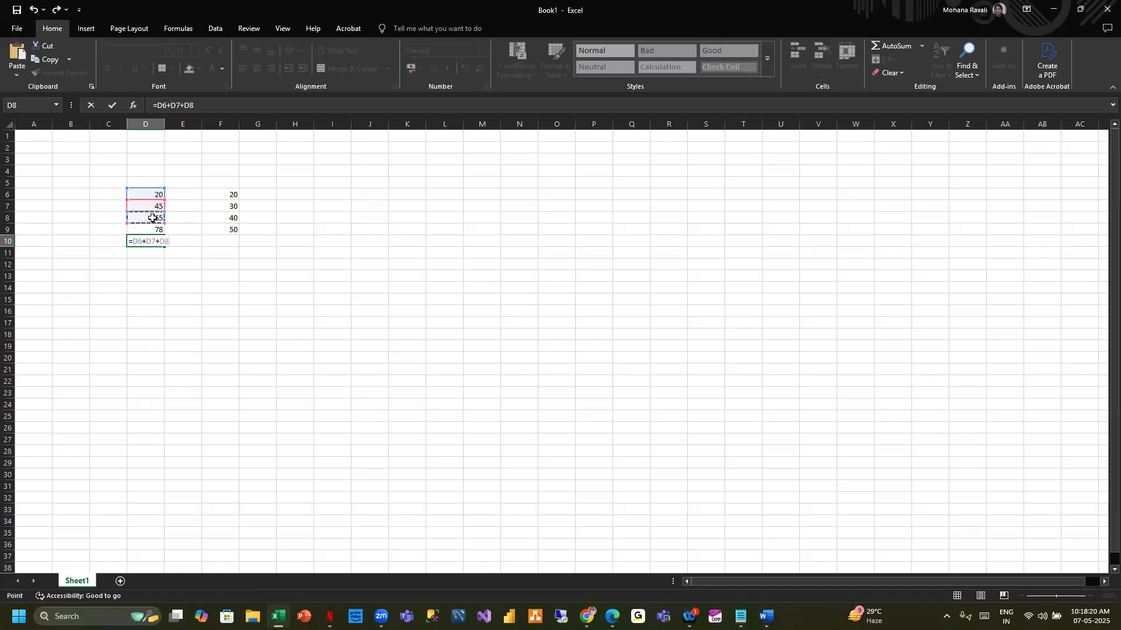
type("+")
left_click(153, 230)
key("Return")
- Open the formula in cell D10 to examine its cell references, keeping it as =D6+D7+D8+D9
left_click(160, 241)
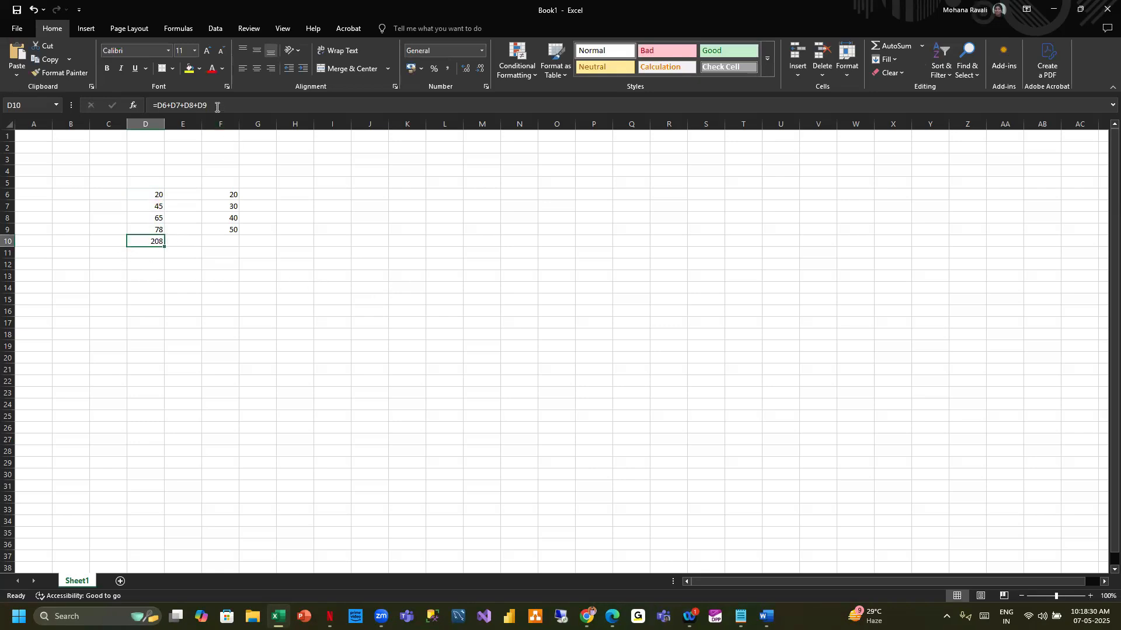
left_click(166, 105)
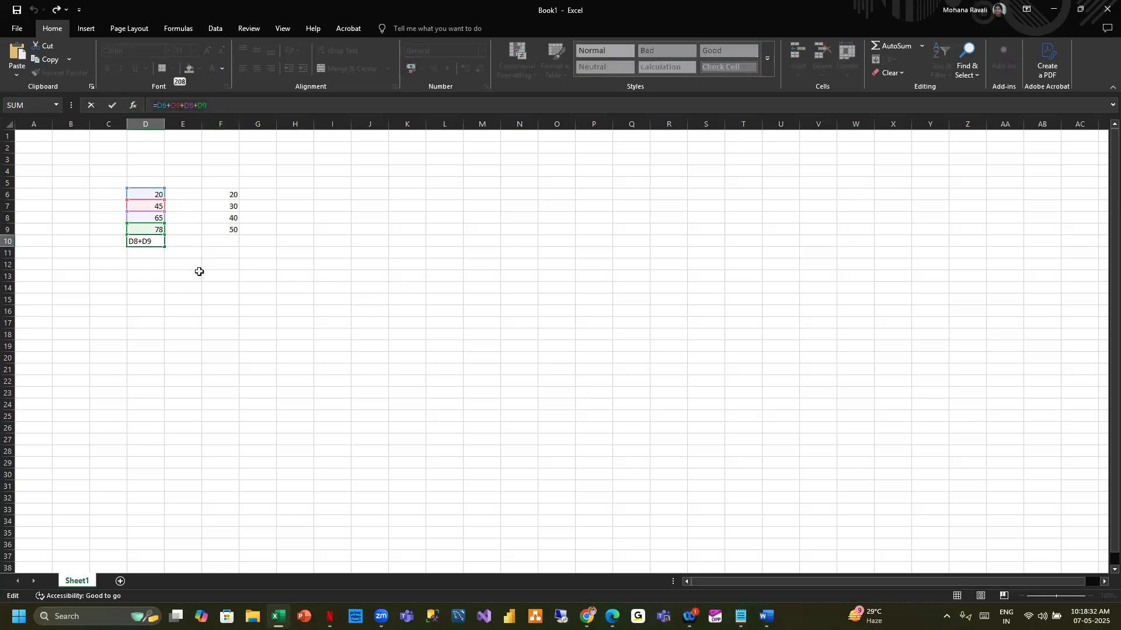
left_click(181, 311)
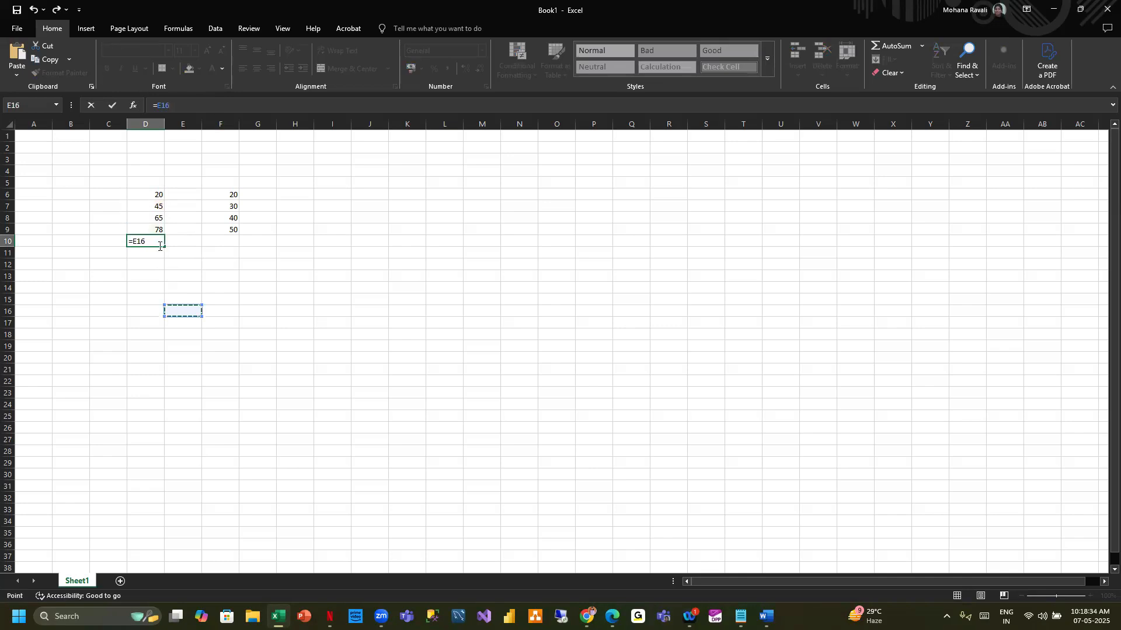
key("ctrl+z")
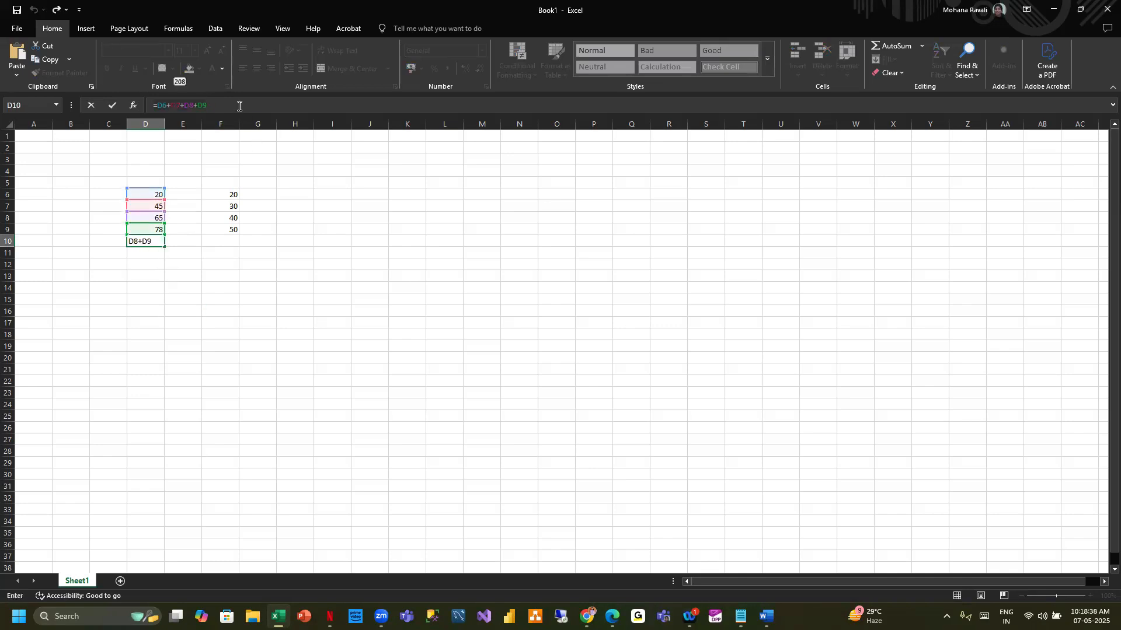
key("Return")
left_click(153, 241)
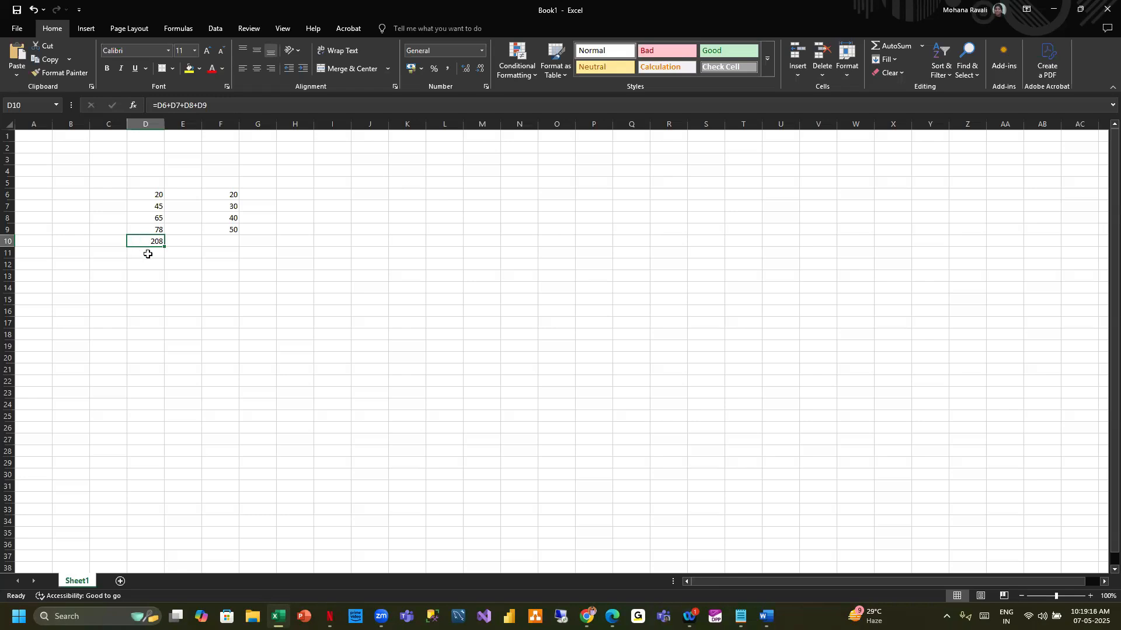
- Start a SUM function in cell D11 with D6 as the first cell of its range
left_click(147, 254)
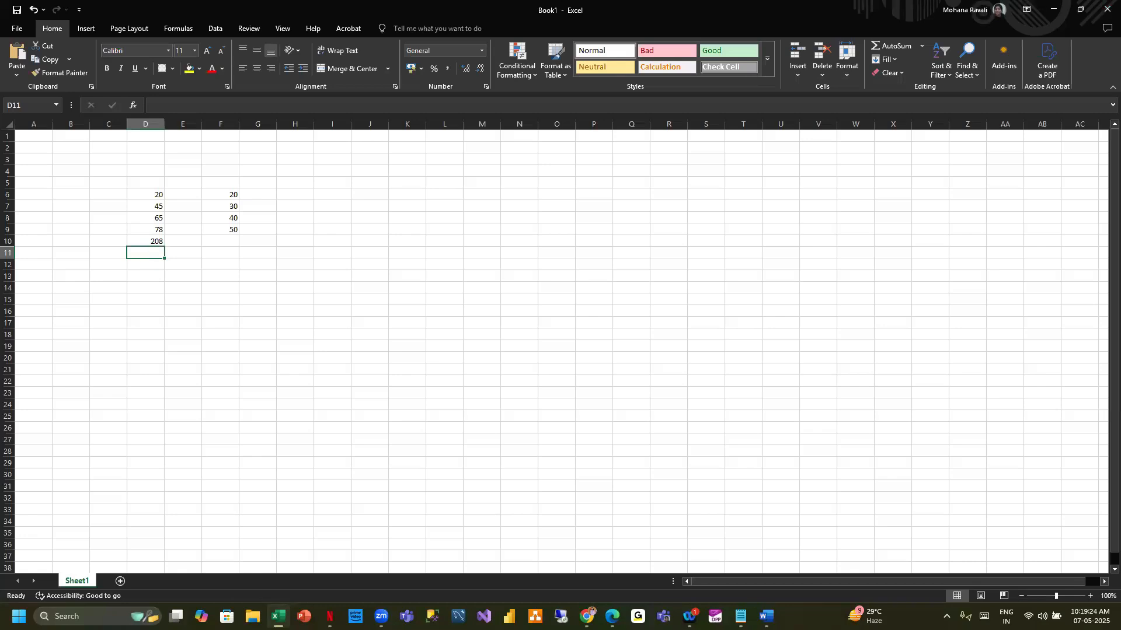
key("alt+Tab")
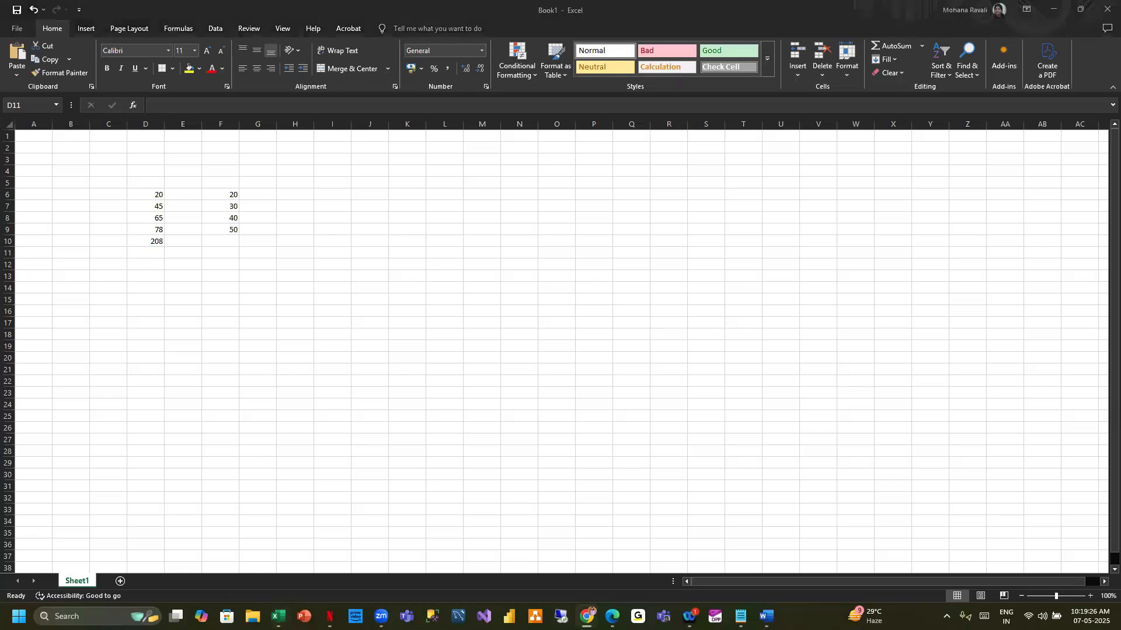
left_click(153, 251)
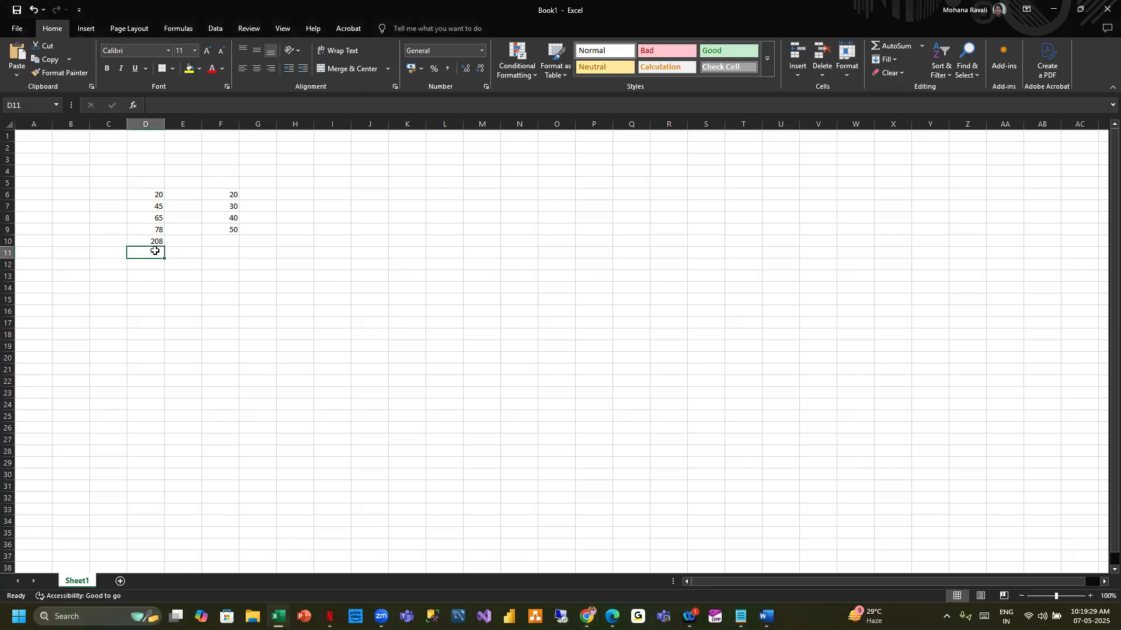
type("=")
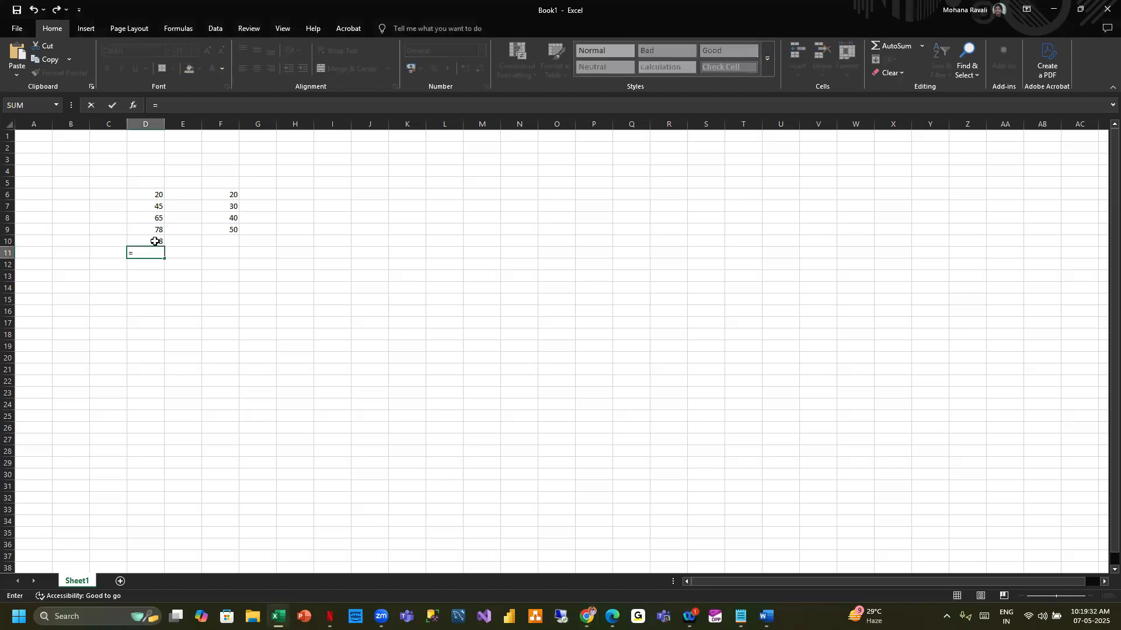
type("sum")
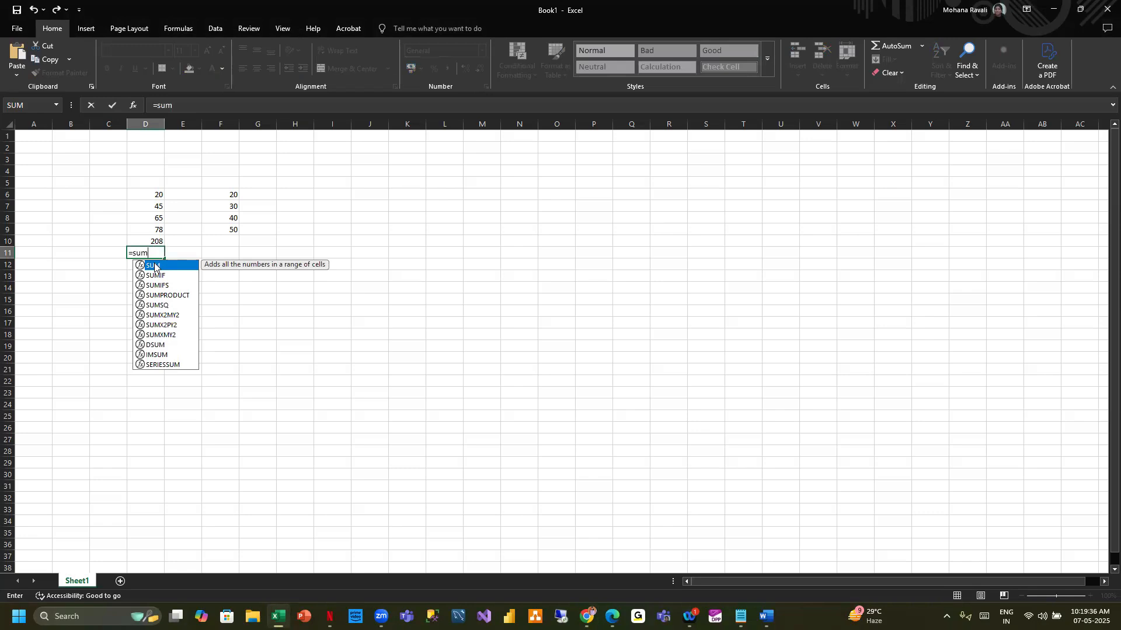
double_click(155, 266)
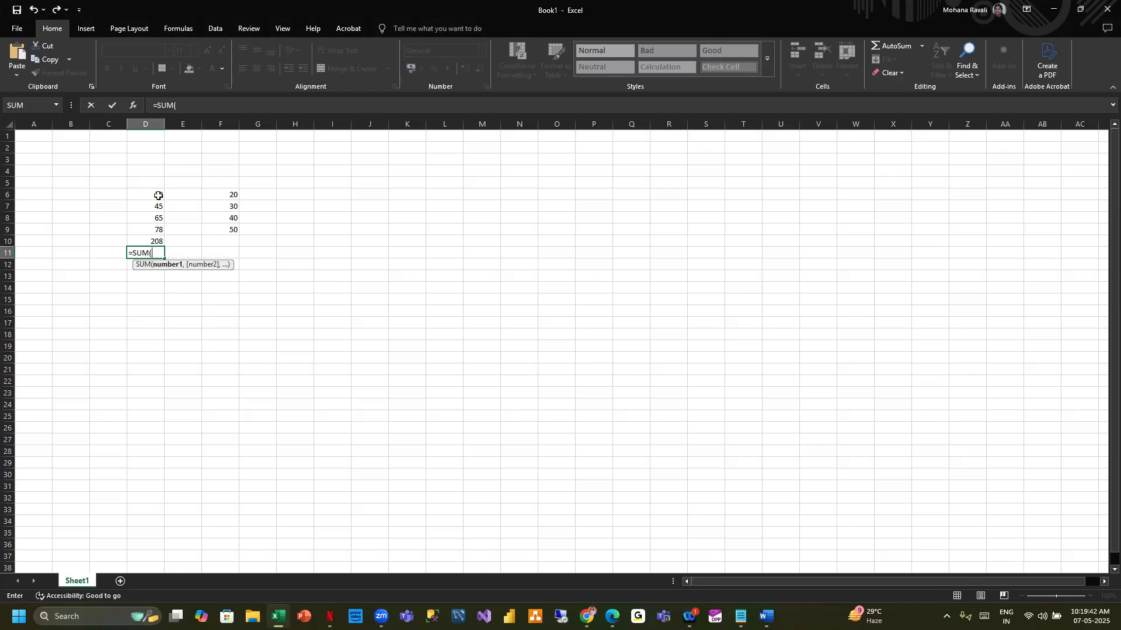
left_click(156, 196)
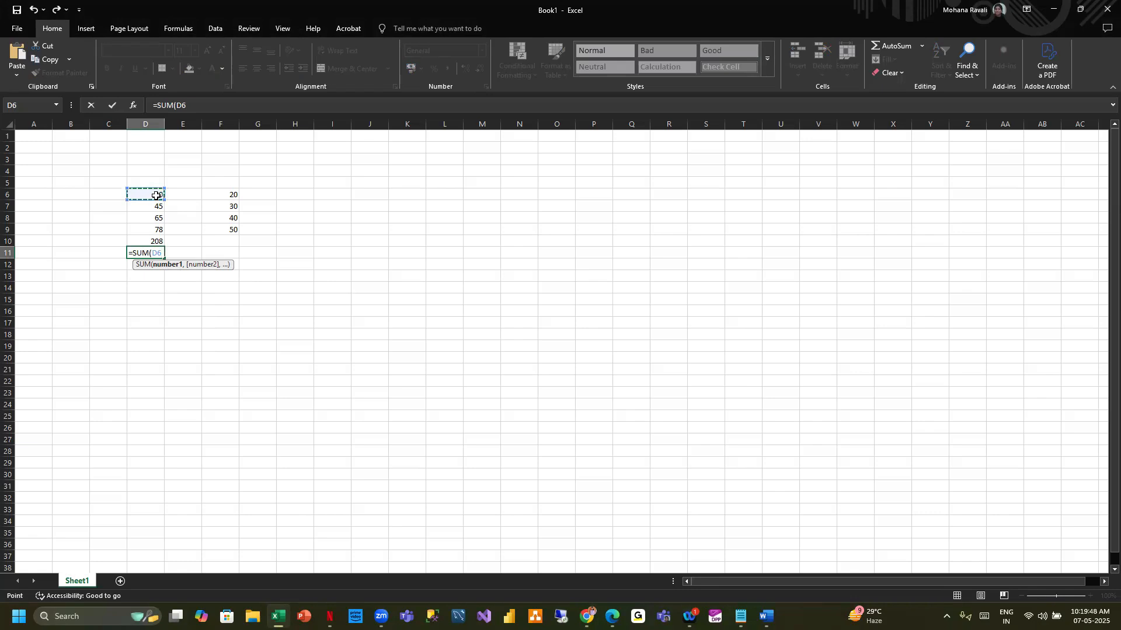
- Try extending the SUM range down to D9 and shrink it back to D6 alone
key("shift+Down")
key("shift+Down")
key("shift+Down")
key("shift+Down")
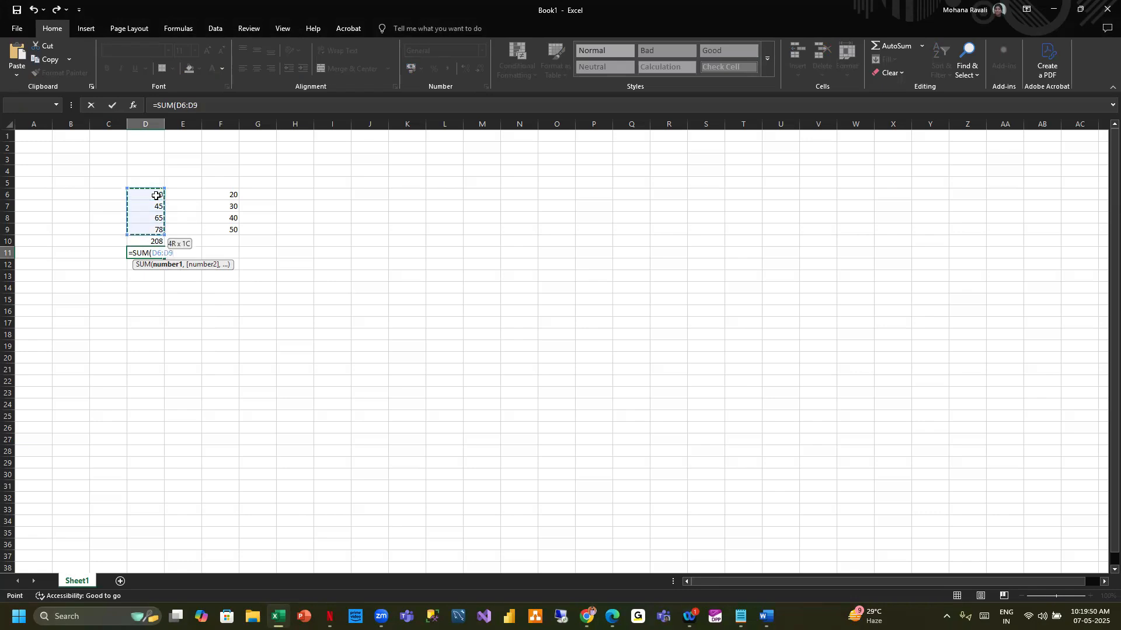
key("shift+Up")
key("shift+Up")
key("shift+Up")
key("shift+Up")
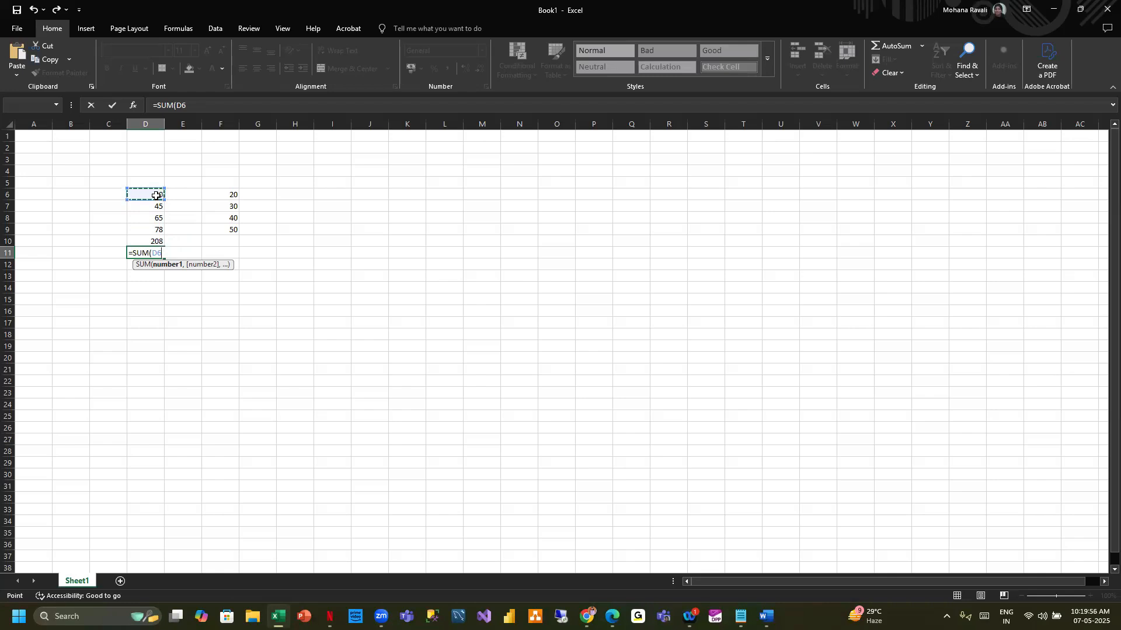
- Extend the SUM range to D6:D10 and complete the formula =SUM(D6:D10) in cell D11
key("shift+Down")
key("shift+Down")
key("shift+Down")
key("shift+Down")
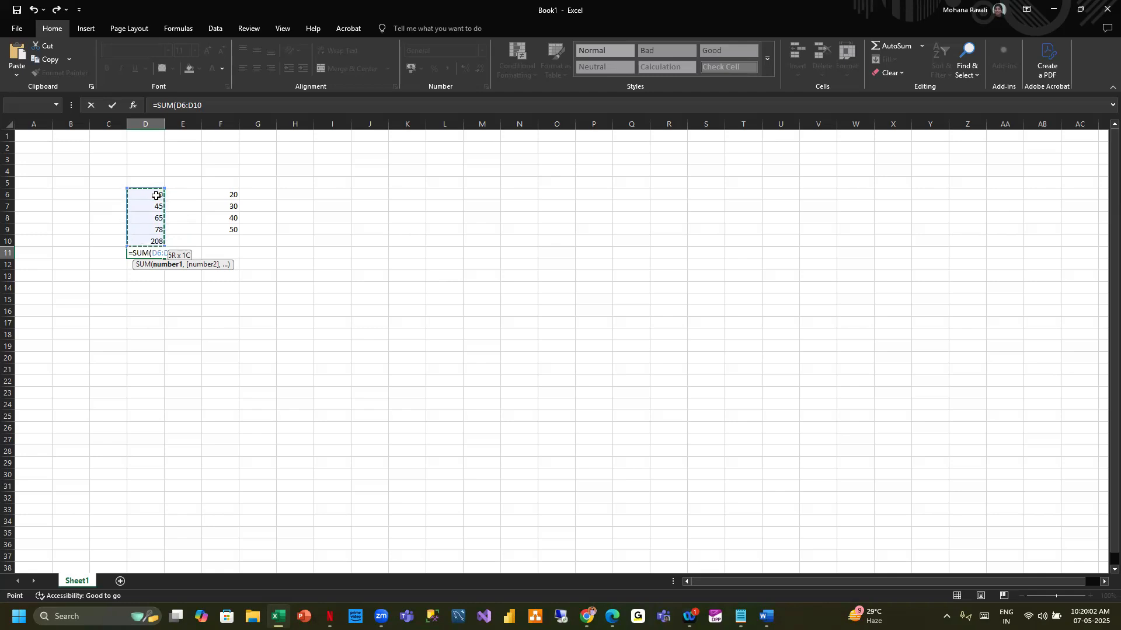
key("Return")
left_click(158, 254)
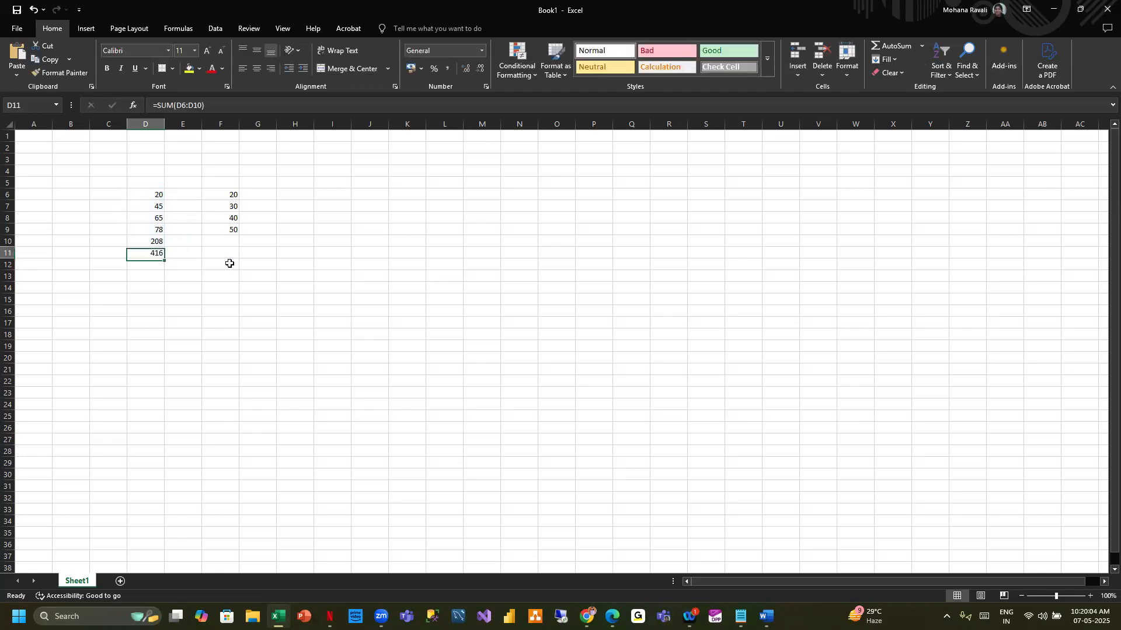
- Copy the addition formula from cell D10 into cell E16 and inspect the pasted formula's cell references
left_click(150, 242)
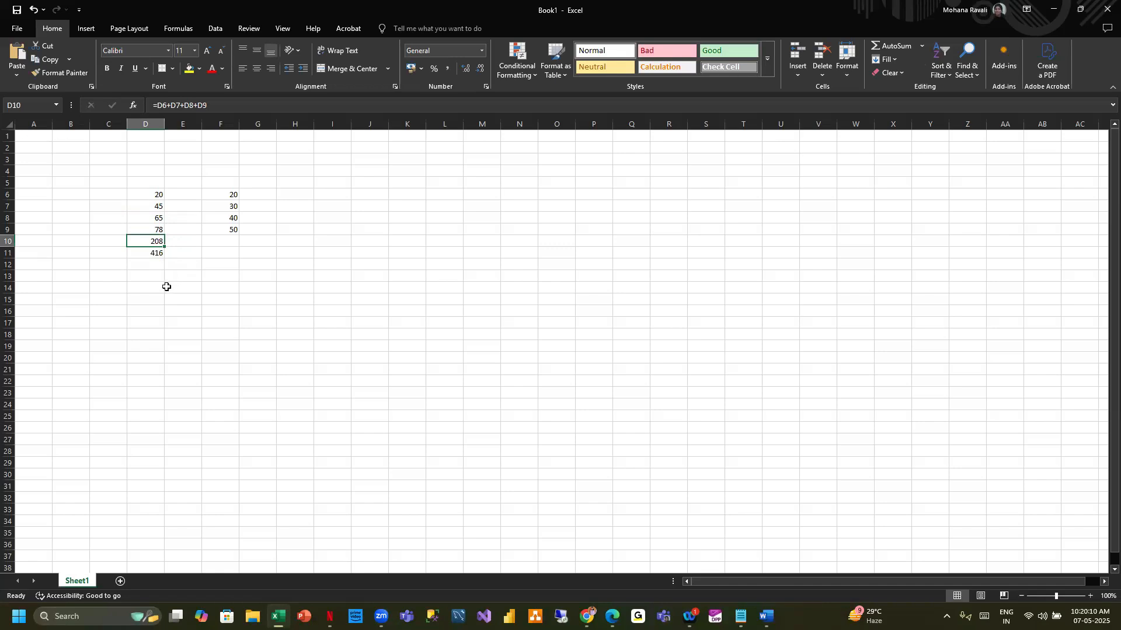
left_click(165, 290)
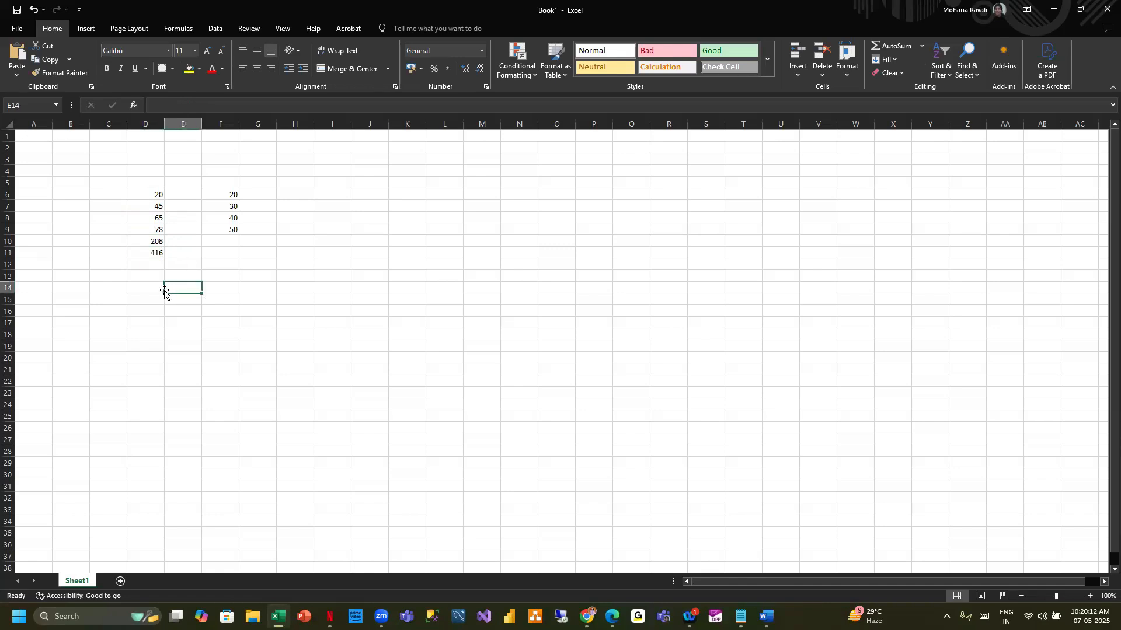
left_click(150, 242)
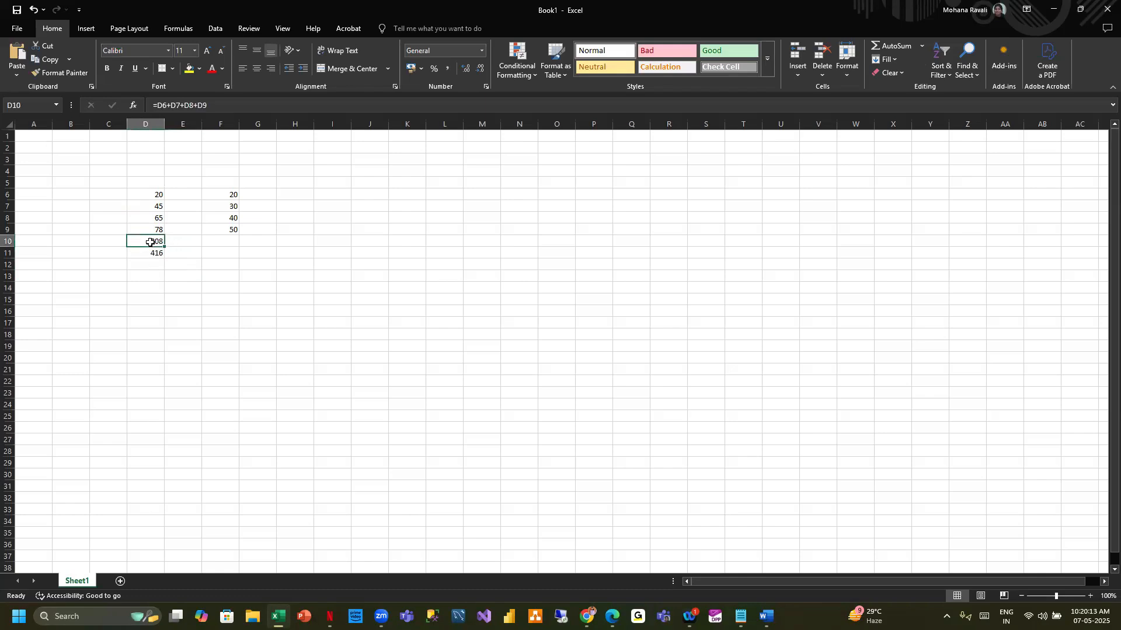
key("ctrl+c")
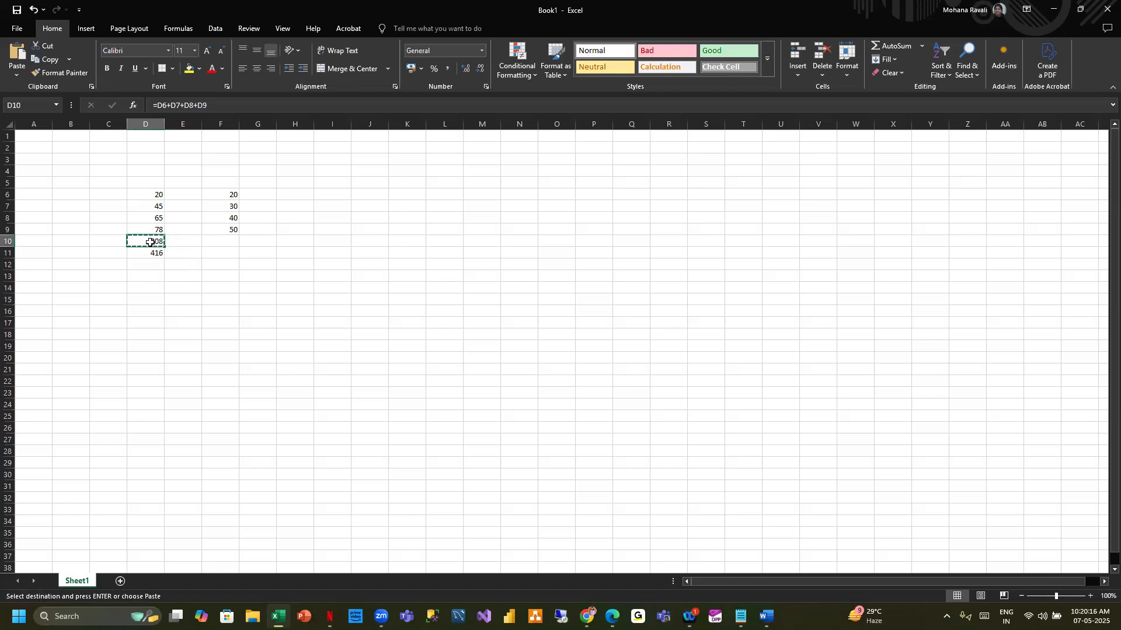
left_click(180, 310)
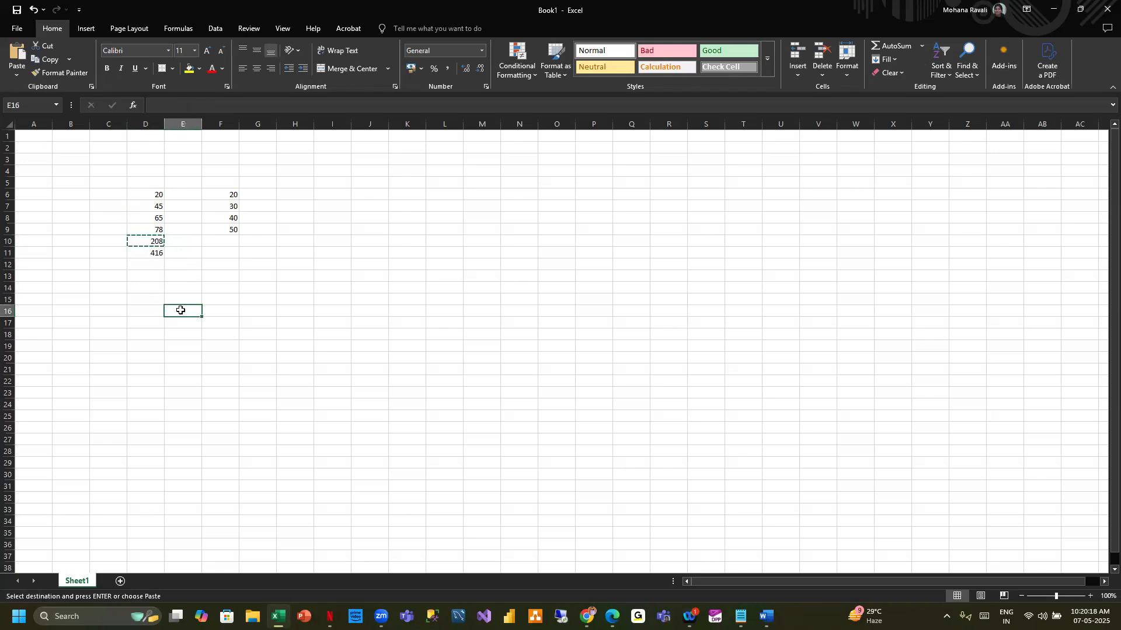
key("ctrl+v")
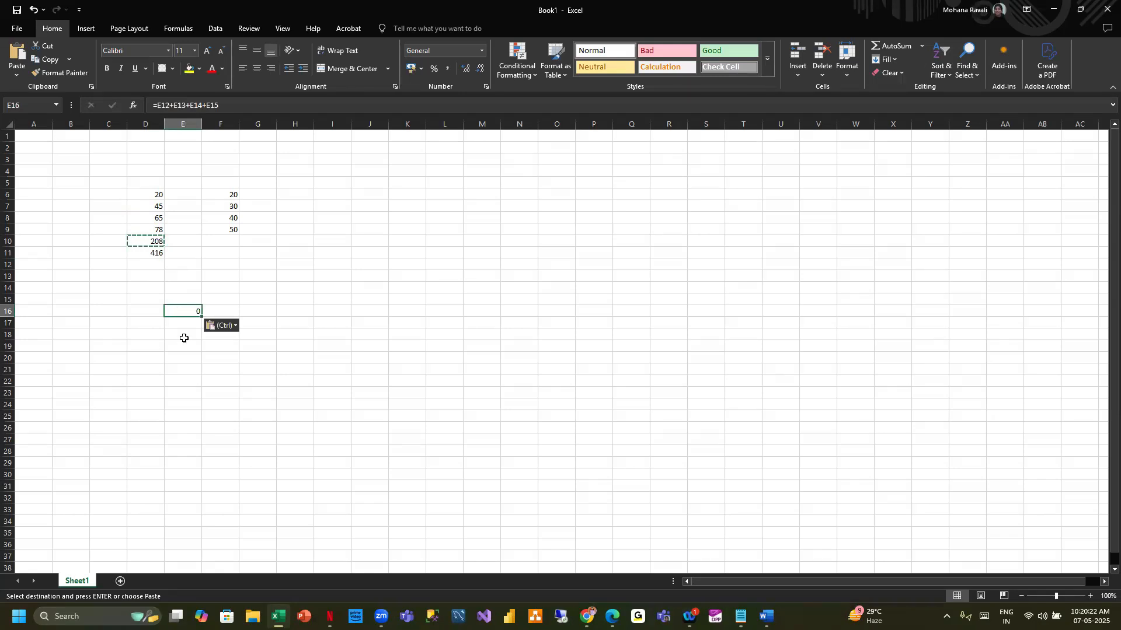
left_click(183, 333)
key("Escape")
left_click(186, 313)
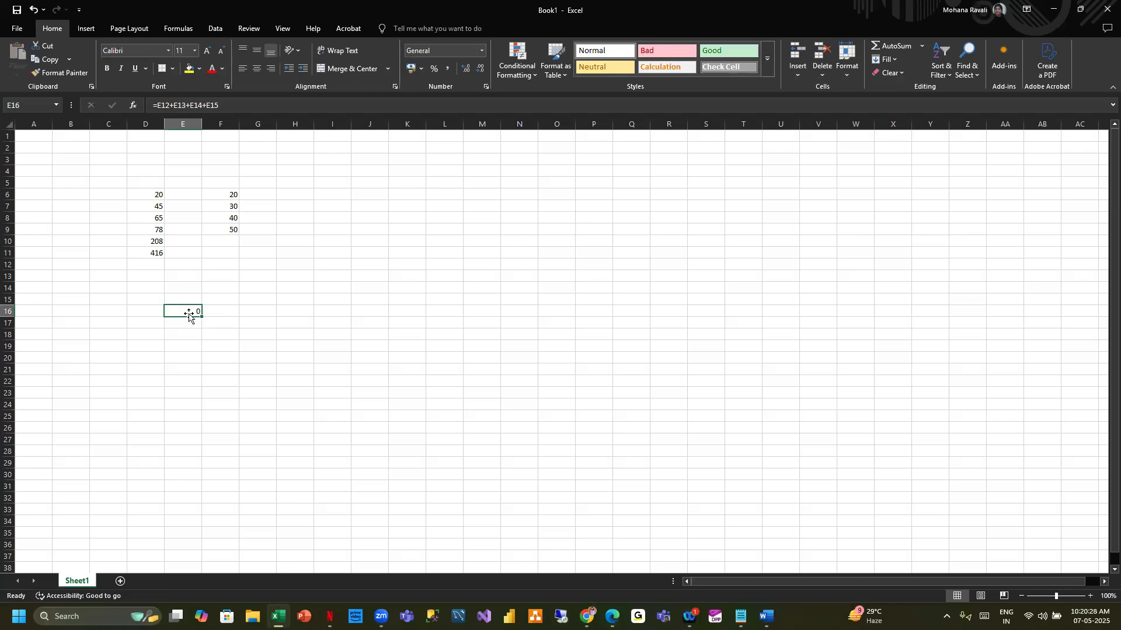
- Clear the pasted formula from cell E16 and copy the addition formula from cell D10 into cell E14
key("Delete")
left_click(158, 241)
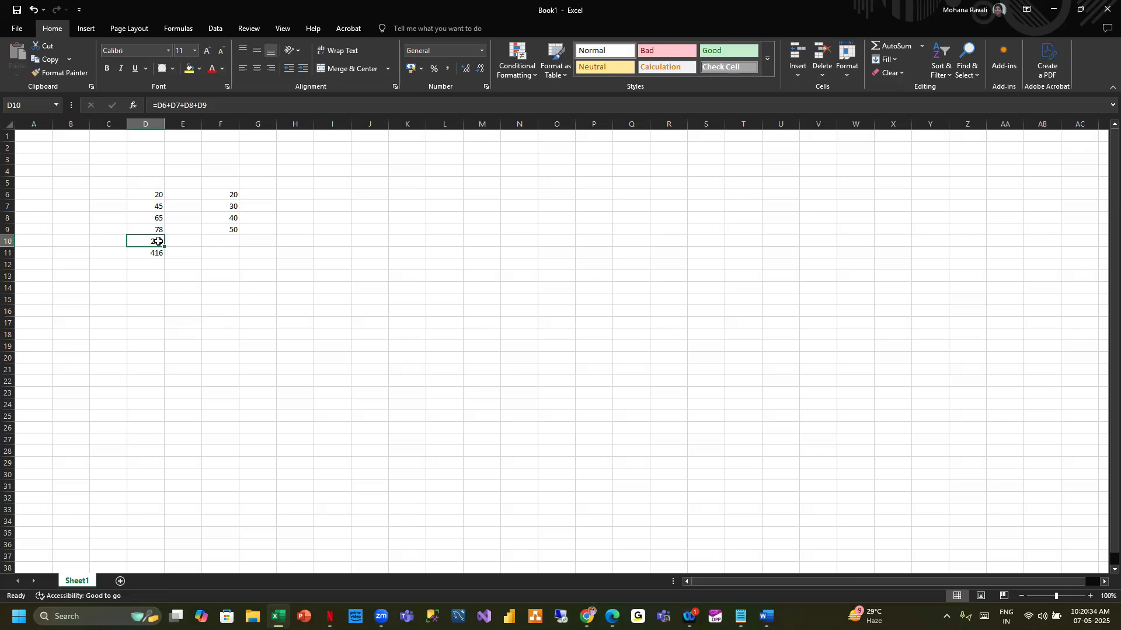
key("ctrl+c")
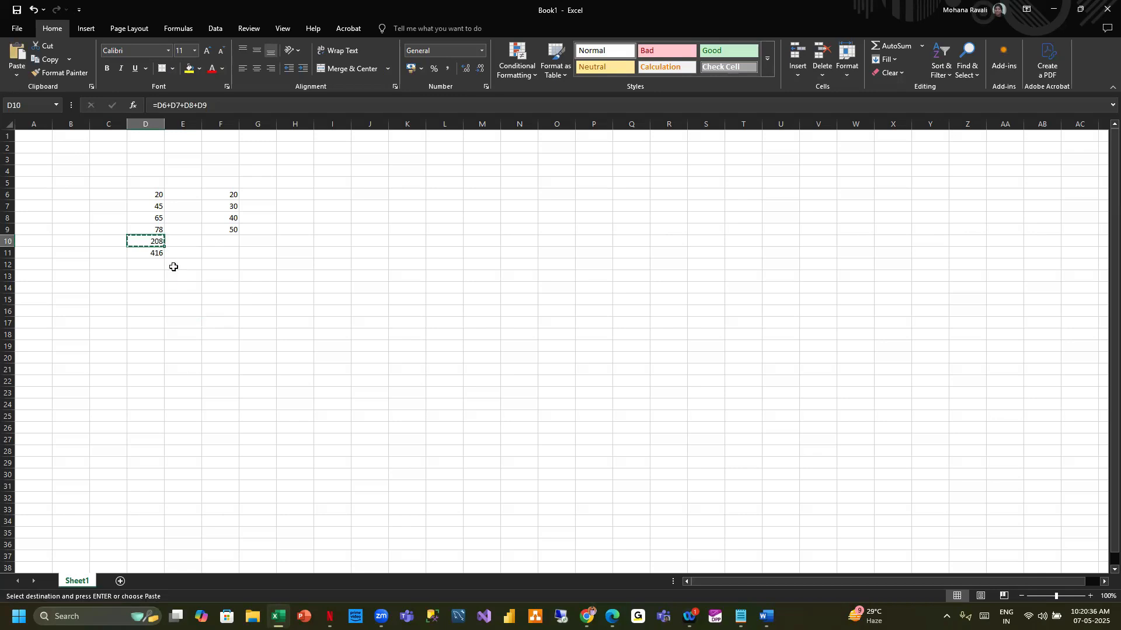
left_click(185, 286)
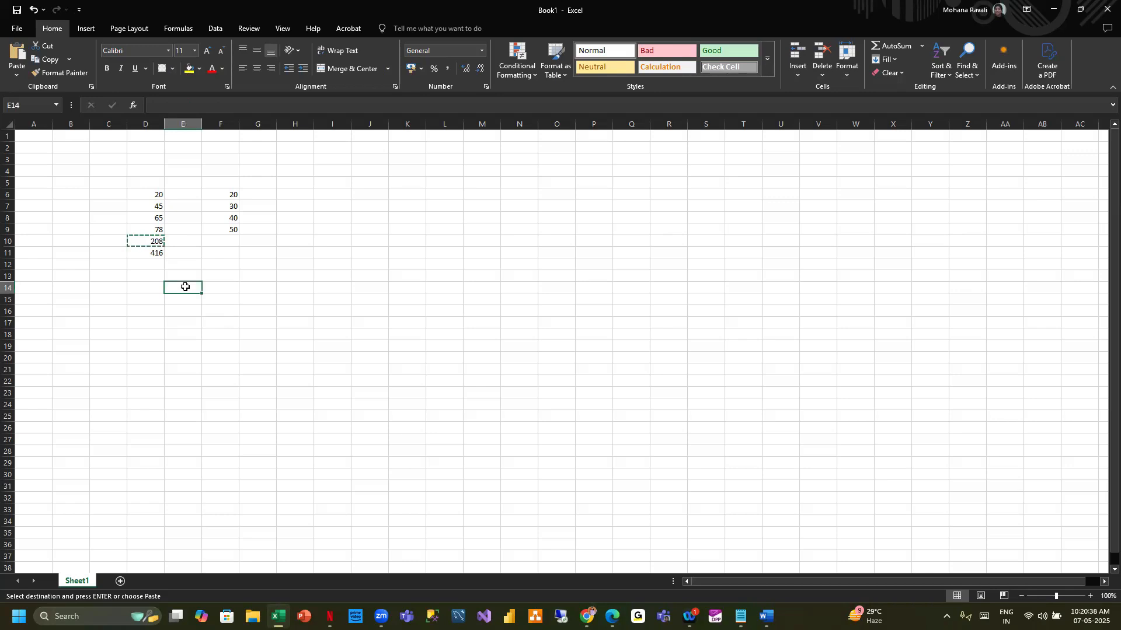
key("ctrl+v")
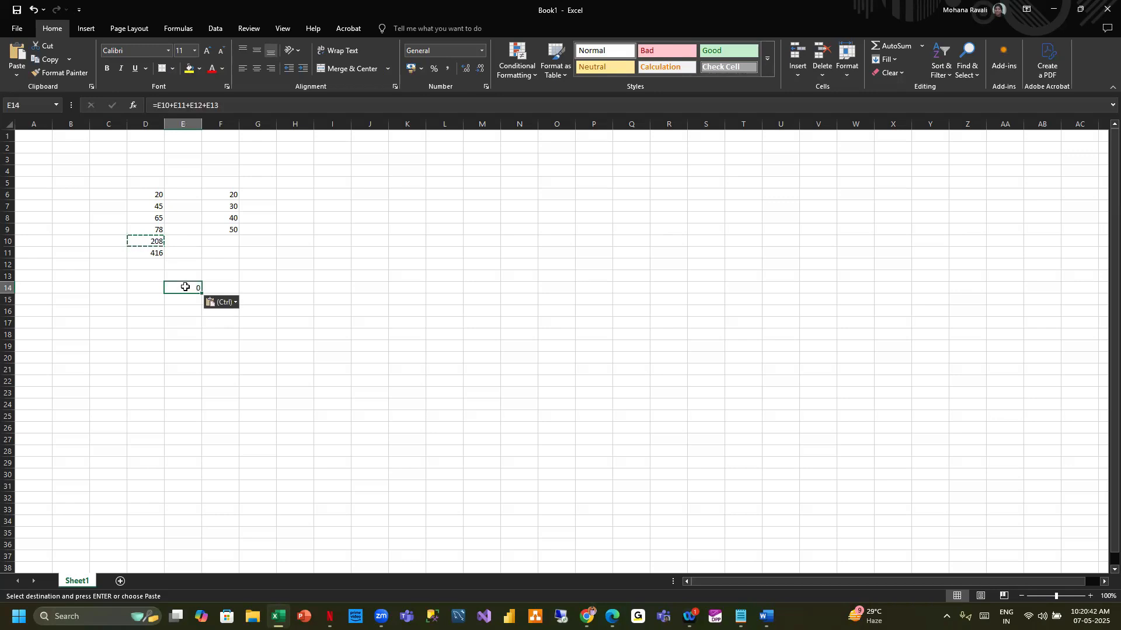
- Clear the pasted formula from cell E14 and examine the cell references of the addition formula in cell D10
key("Delete")
left_click(354, 296)
left_click(157, 241)
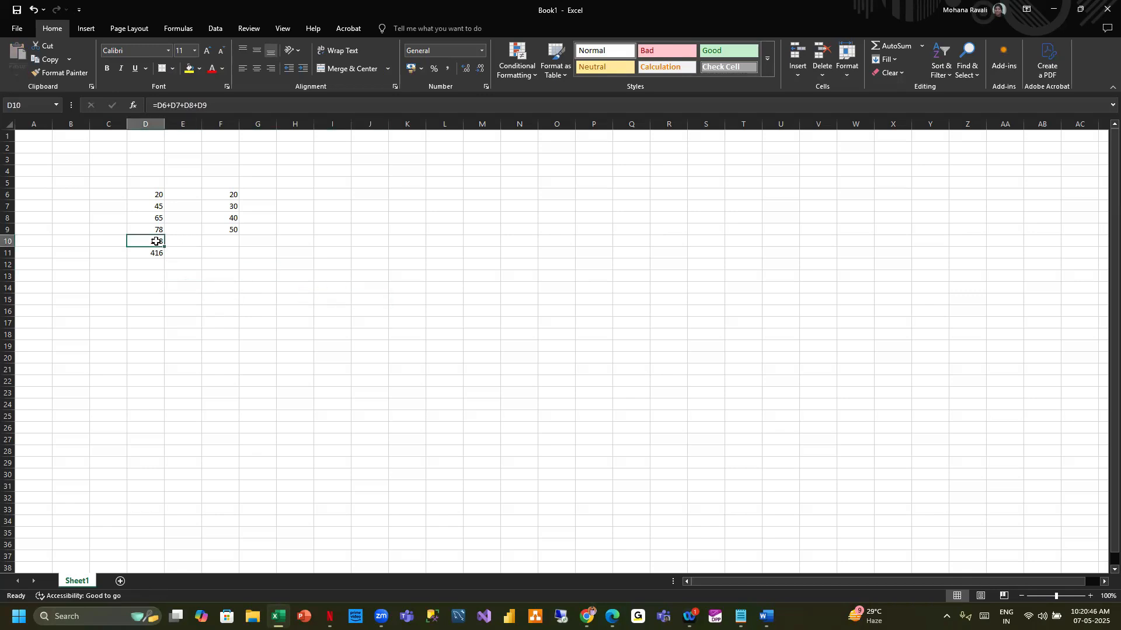
double_click(156, 240)
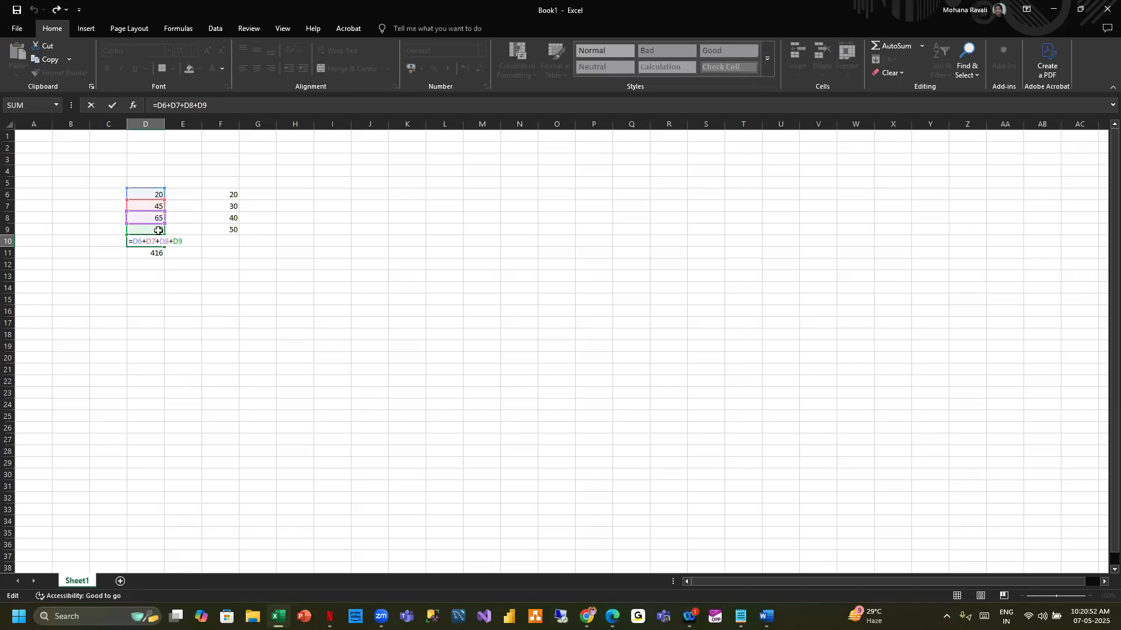
left_click(215, 106)
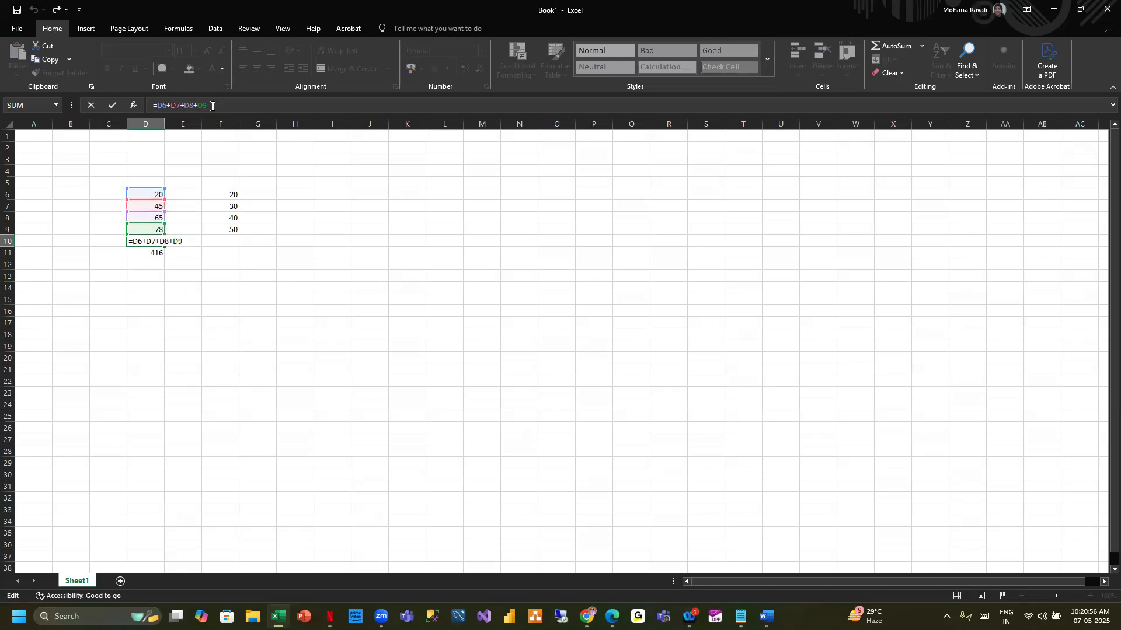
key("Return")
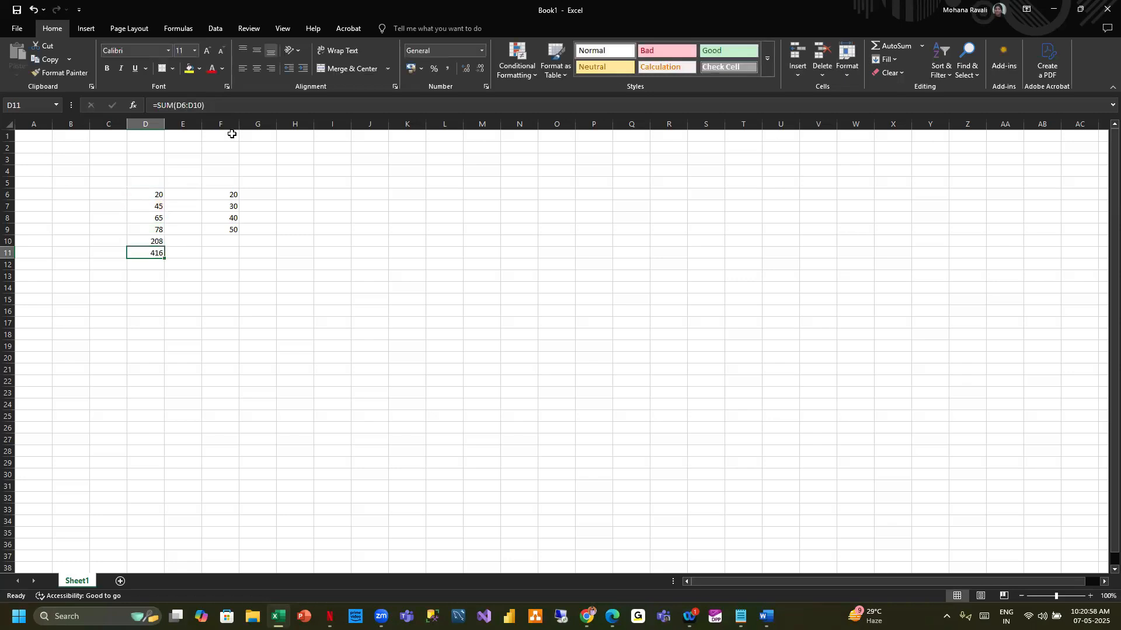
- Copy the addition formula from cell D10 into cell E13 and examine the cell references of the pasted formula
left_click(151, 241)
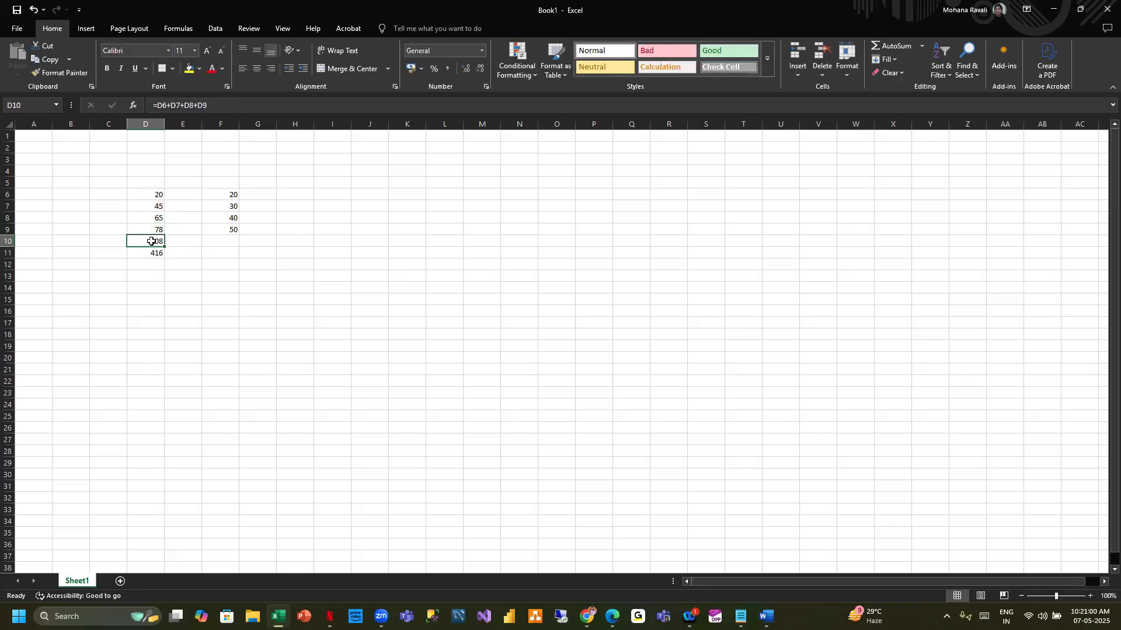
key("ctrl+c")
left_click(187, 273)
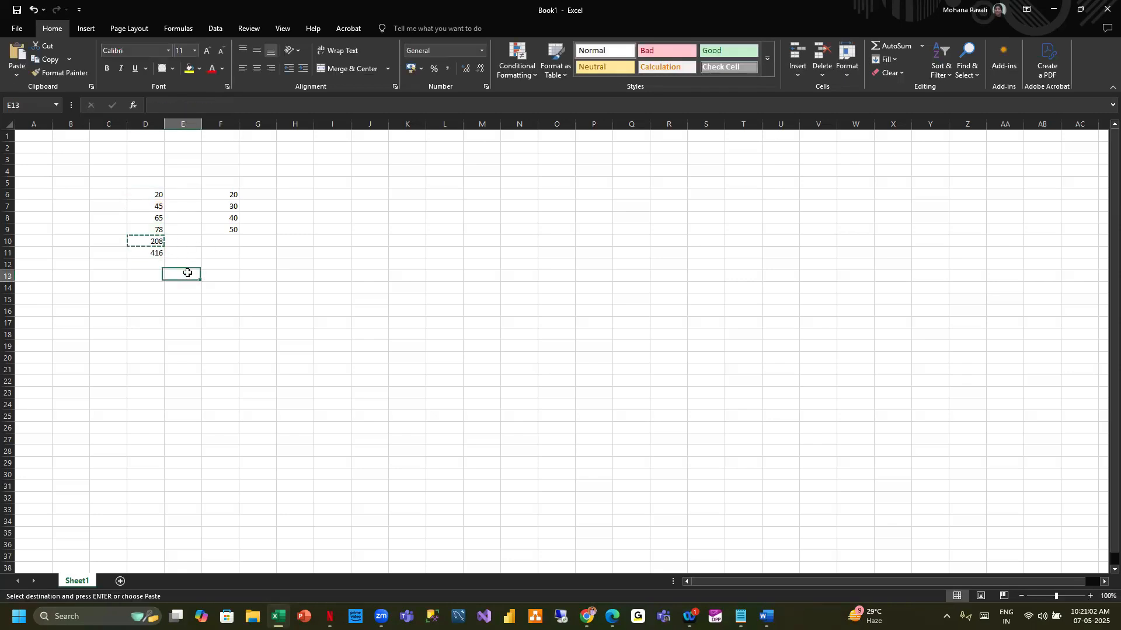
key("ctrl+v")
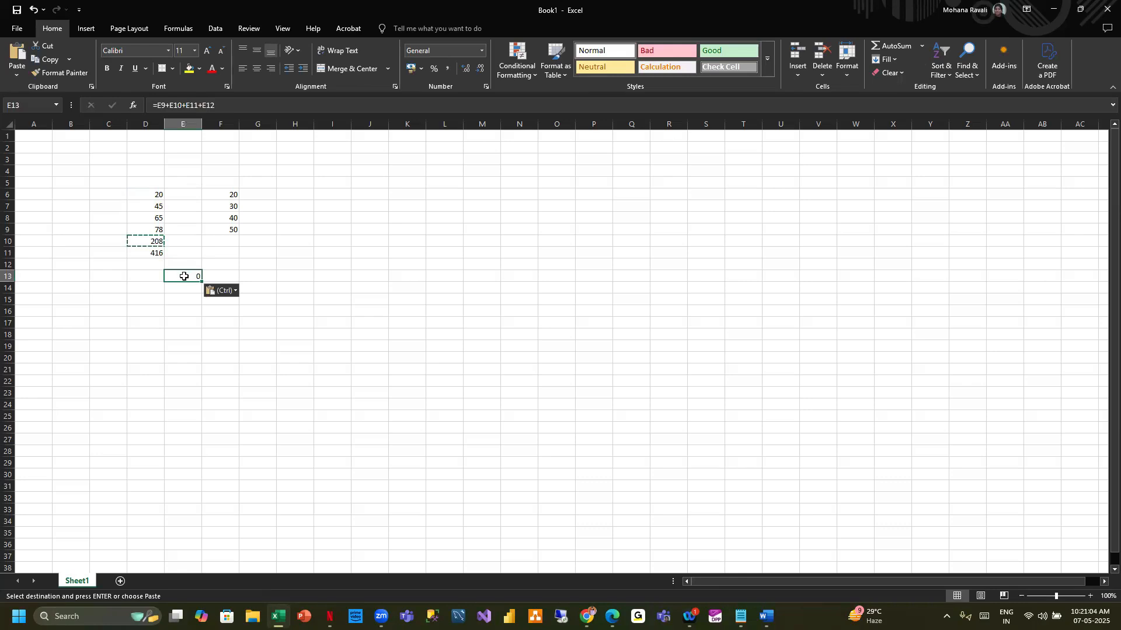
double_click(184, 276)
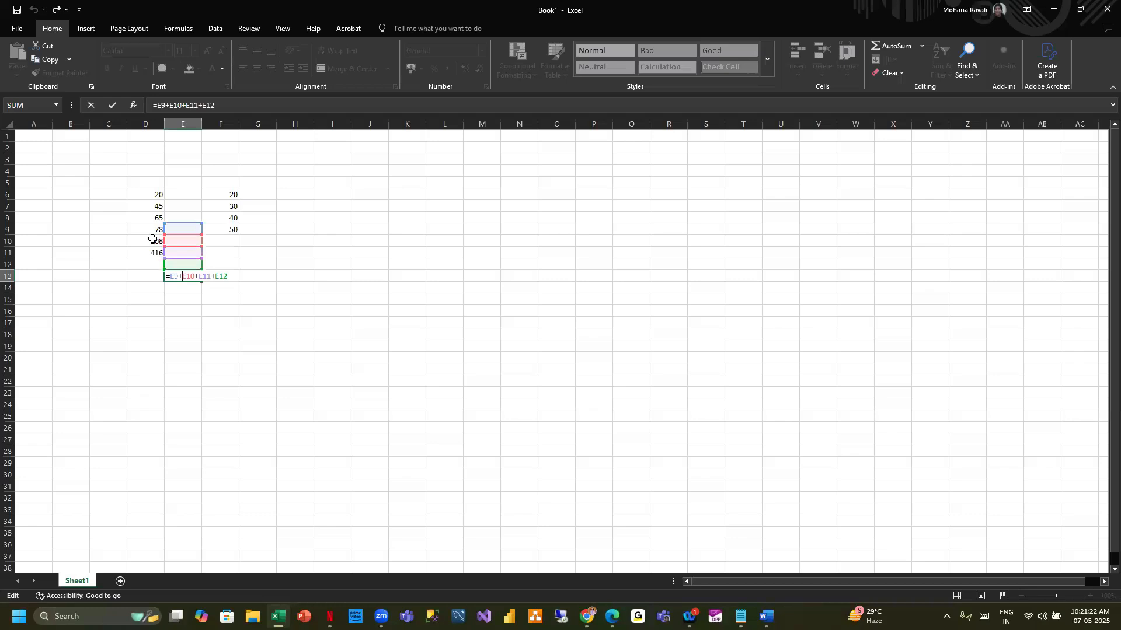
- Clear the pasted addition formula from cell E13
left_click(186, 277)
key("BackSpace")
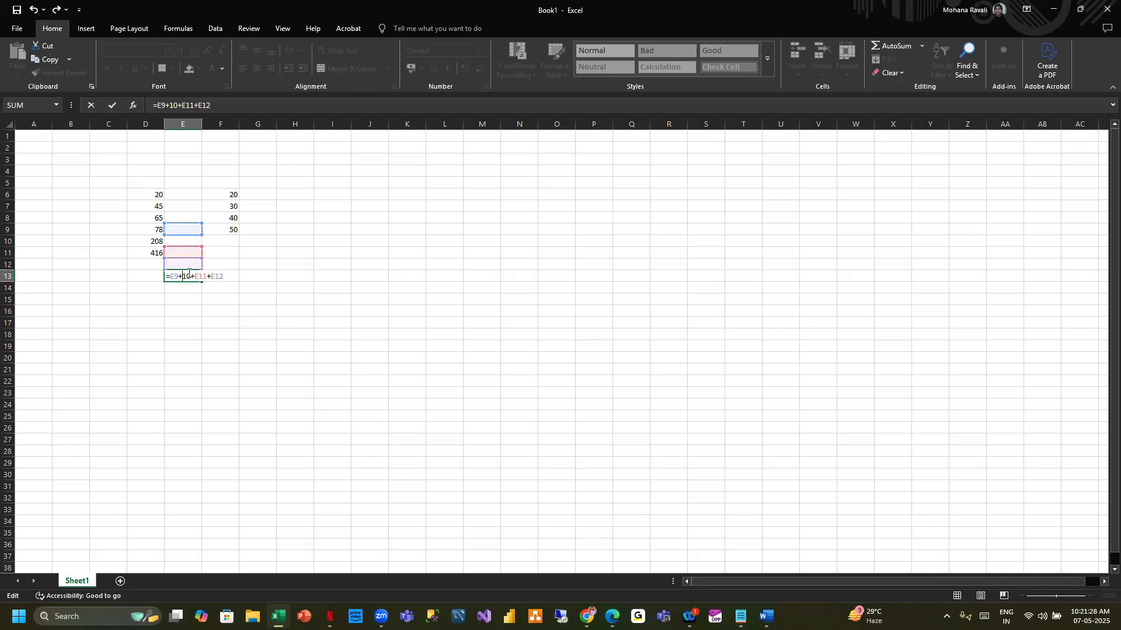
left_click_drag(226, 280, 122, 282)
key("BackSpace")
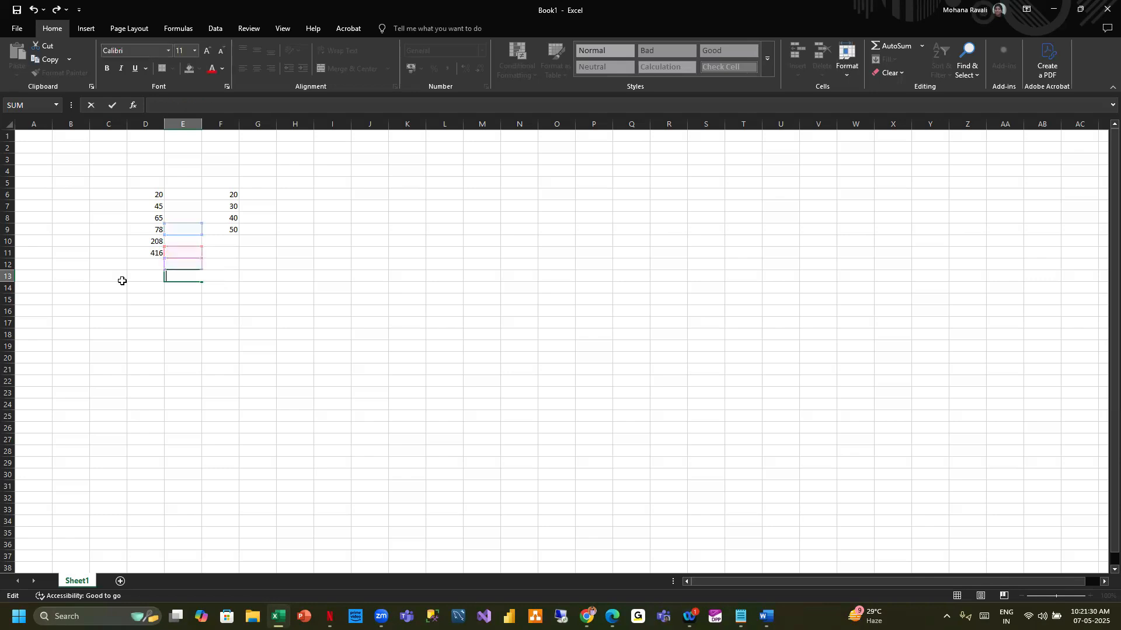
left_click(236, 321)
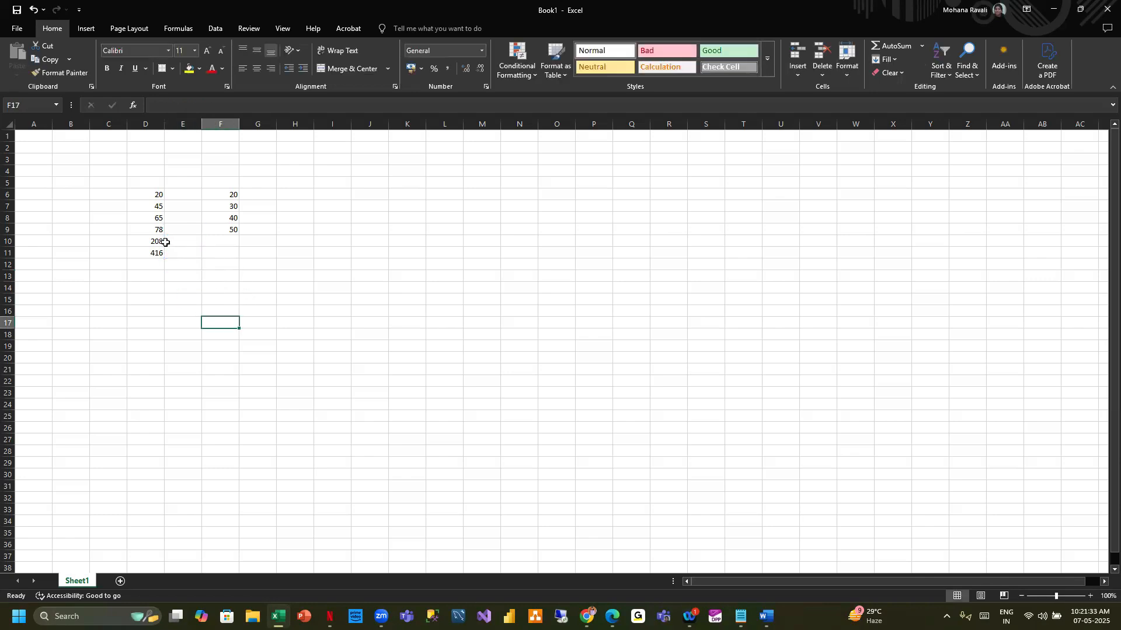
left_click(185, 286)
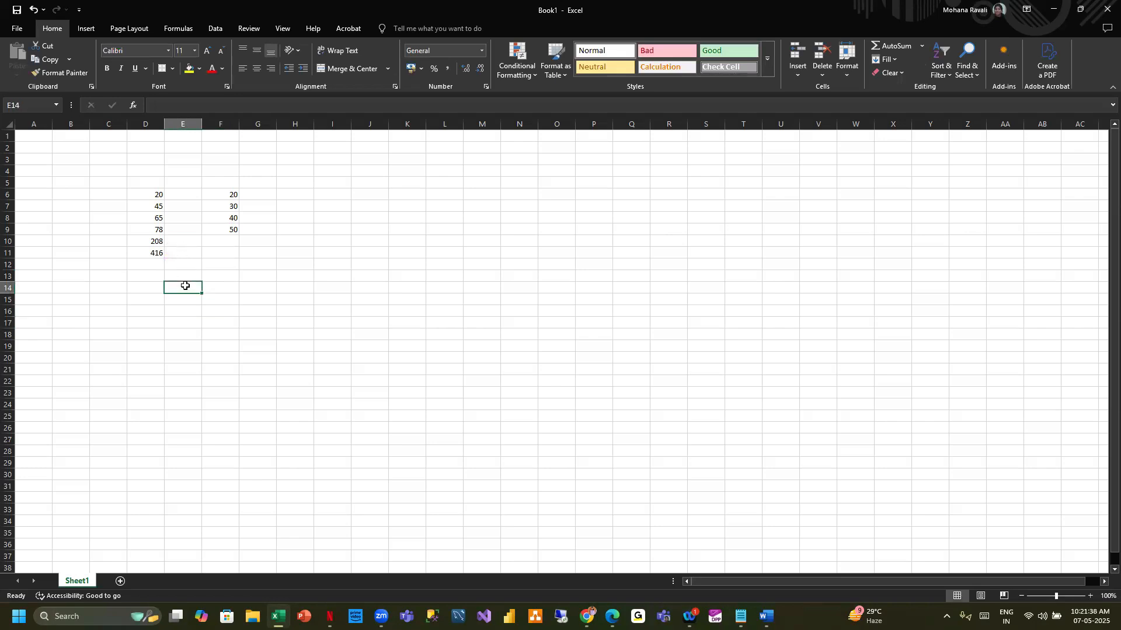
type("=")
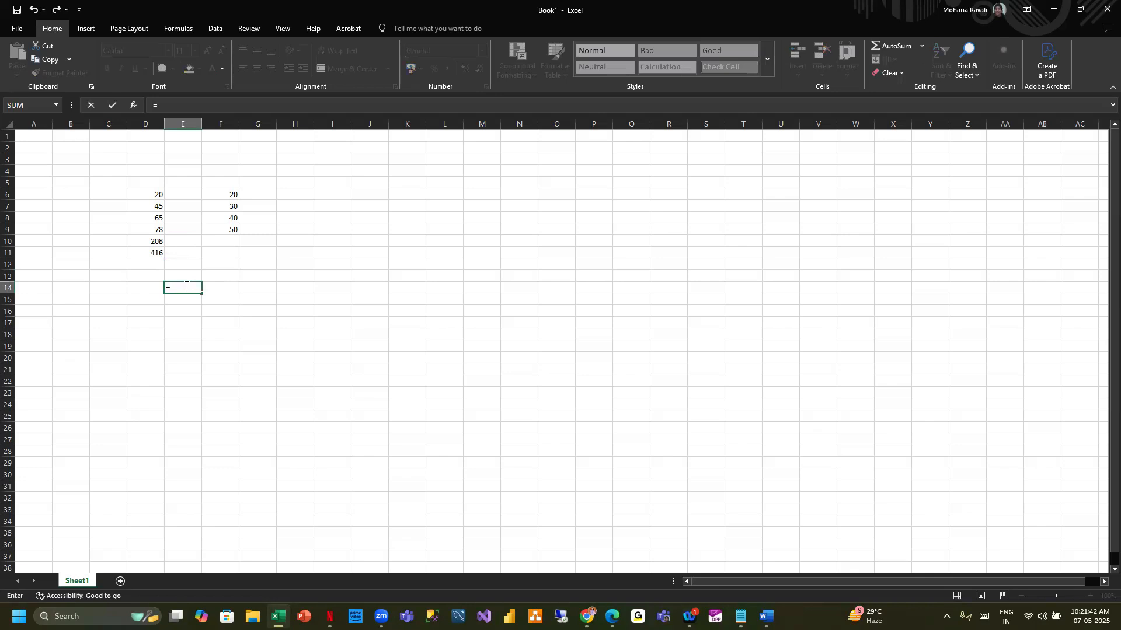
type("sum")
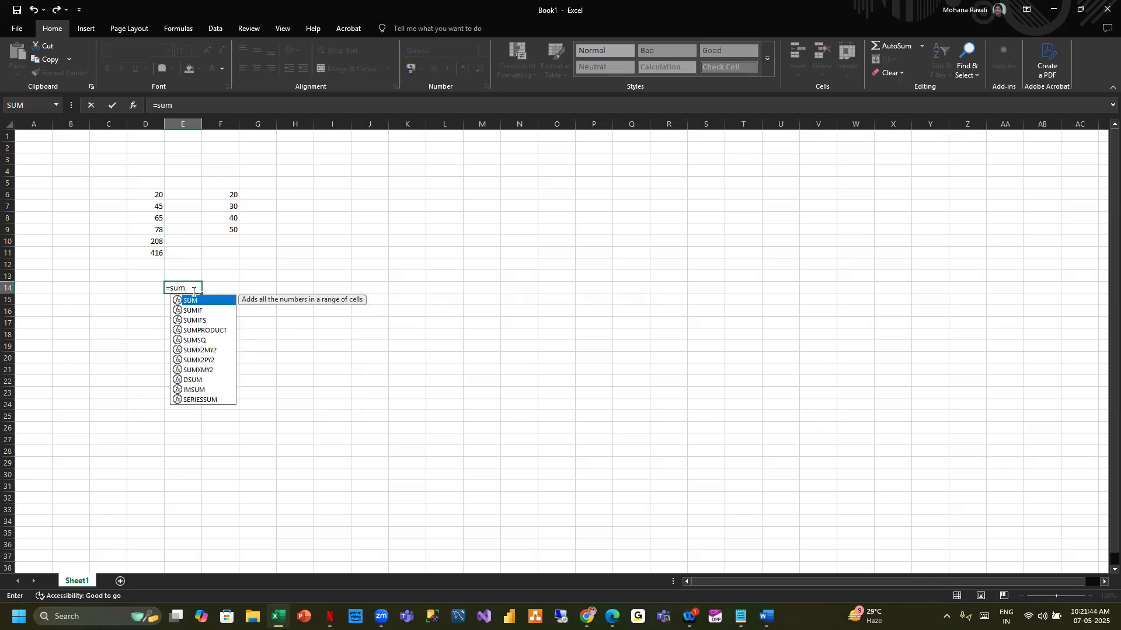
double_click(196, 301)
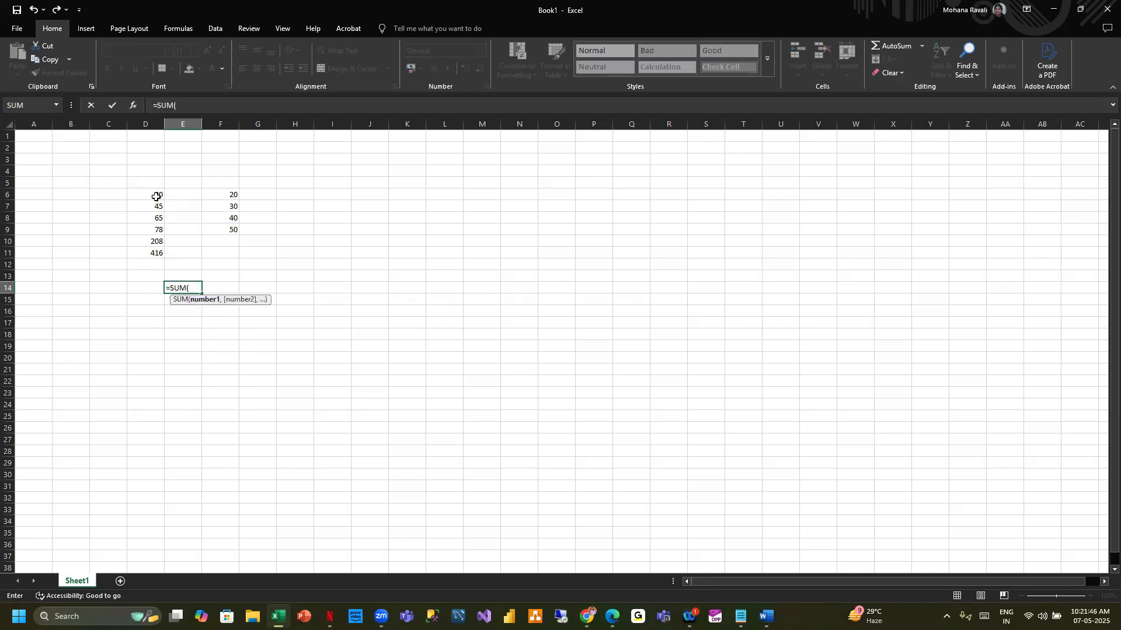
left_click(154, 195)
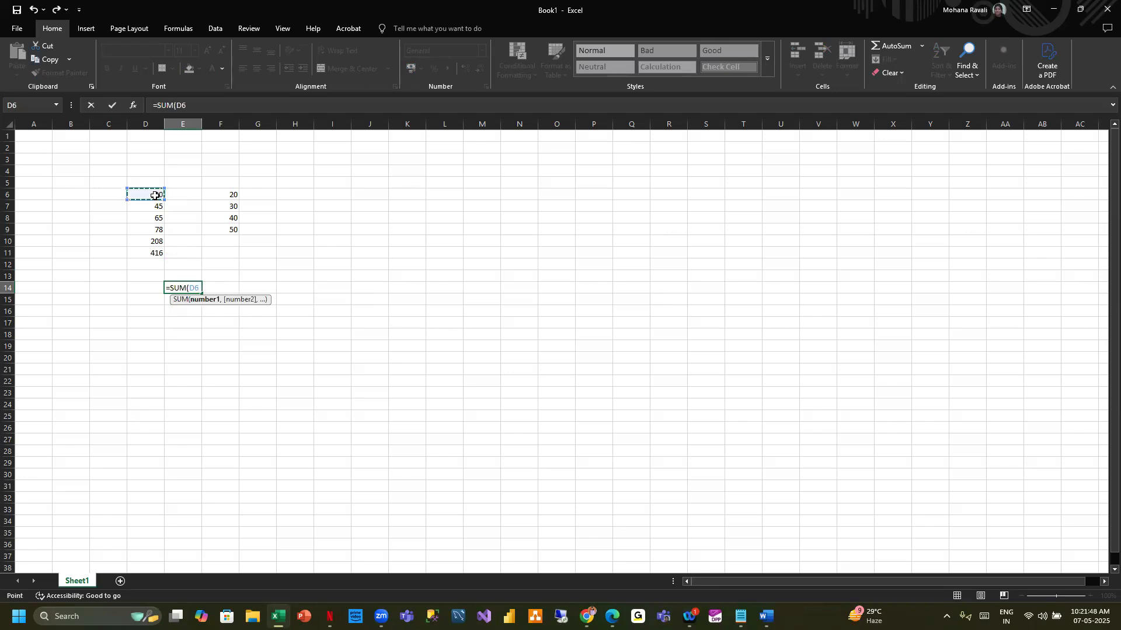
key("ctrl+shift+Down")
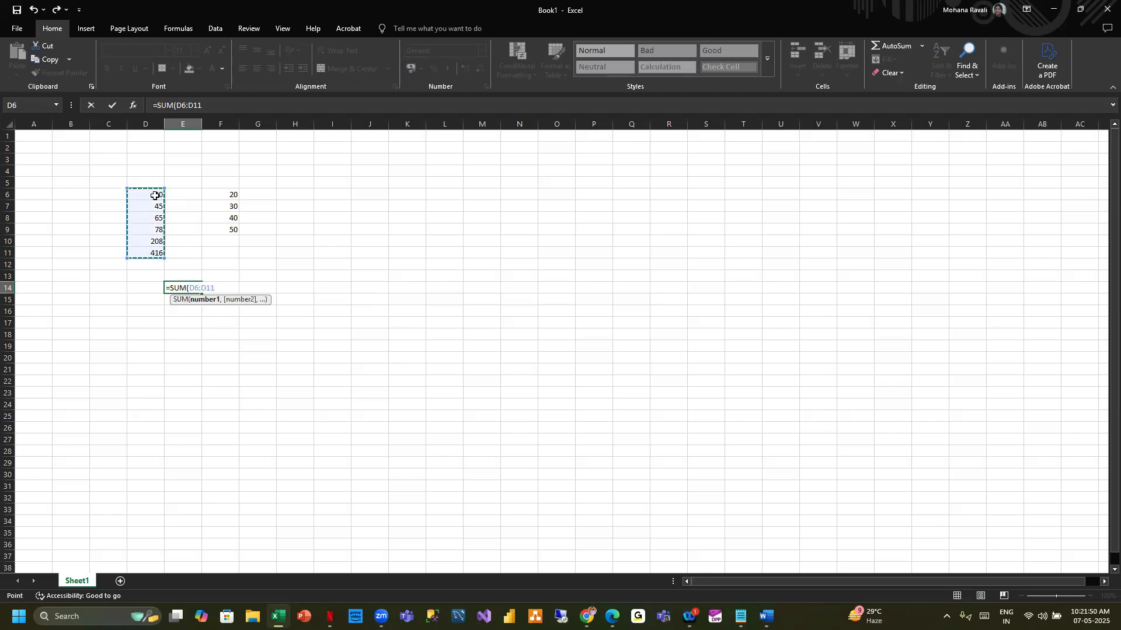
key("shift+Up")
key("shift+Up")
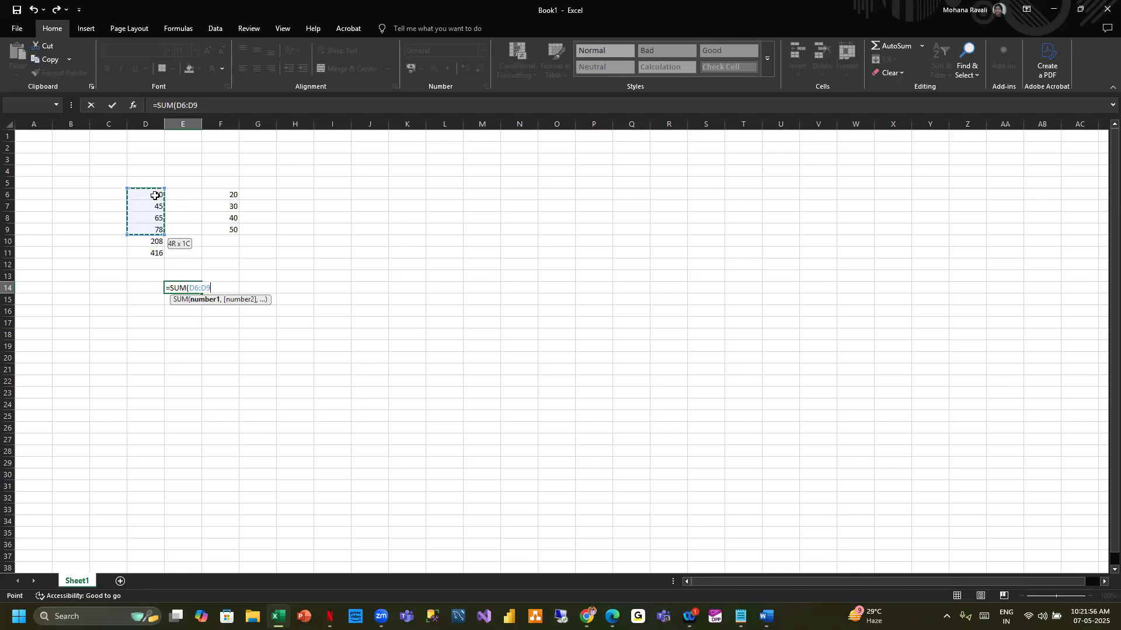
key("BackSpace")
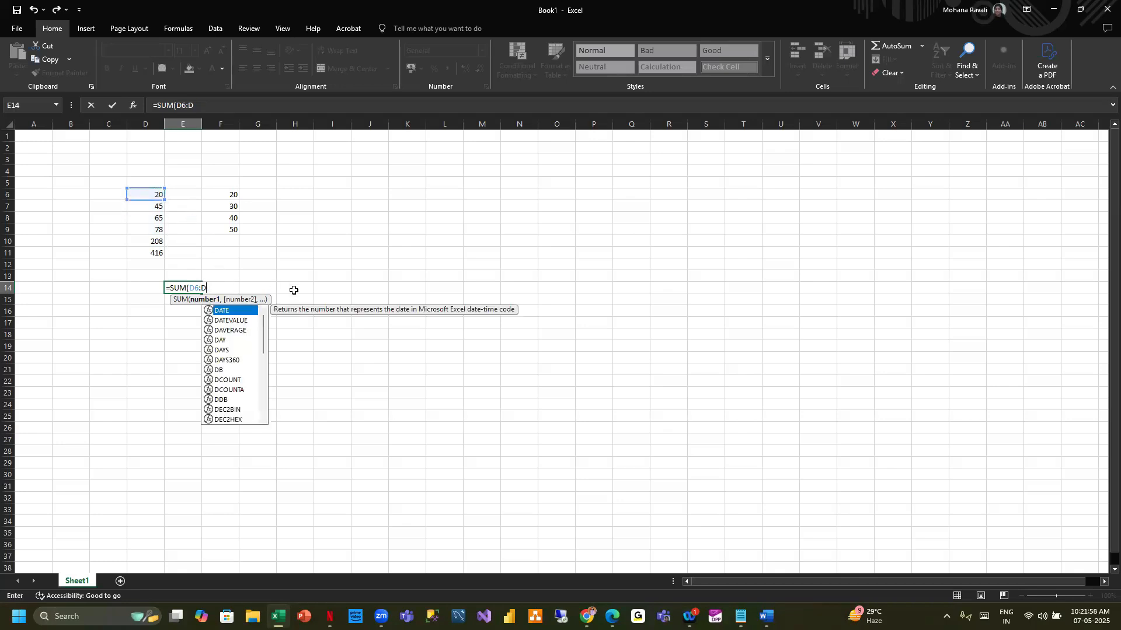
key("Escape")
left_click(456, 390)
- Clear the addition formula from cell D10 and the SUM formula from cell D11
left_click(155, 239)
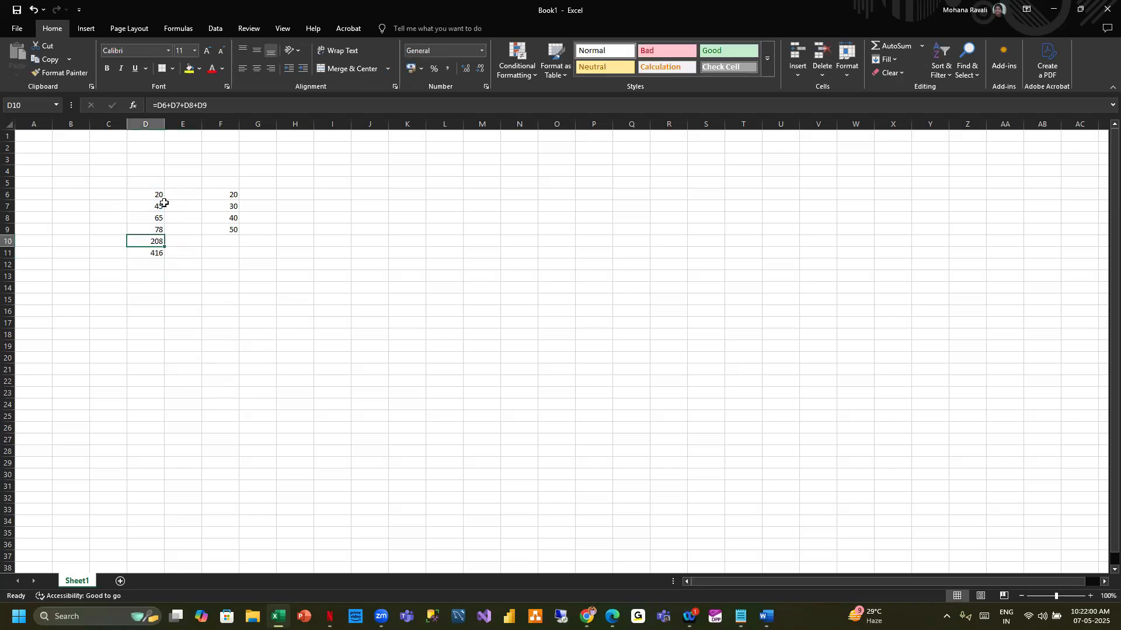
left_click_drag(213, 104, 132, 105)
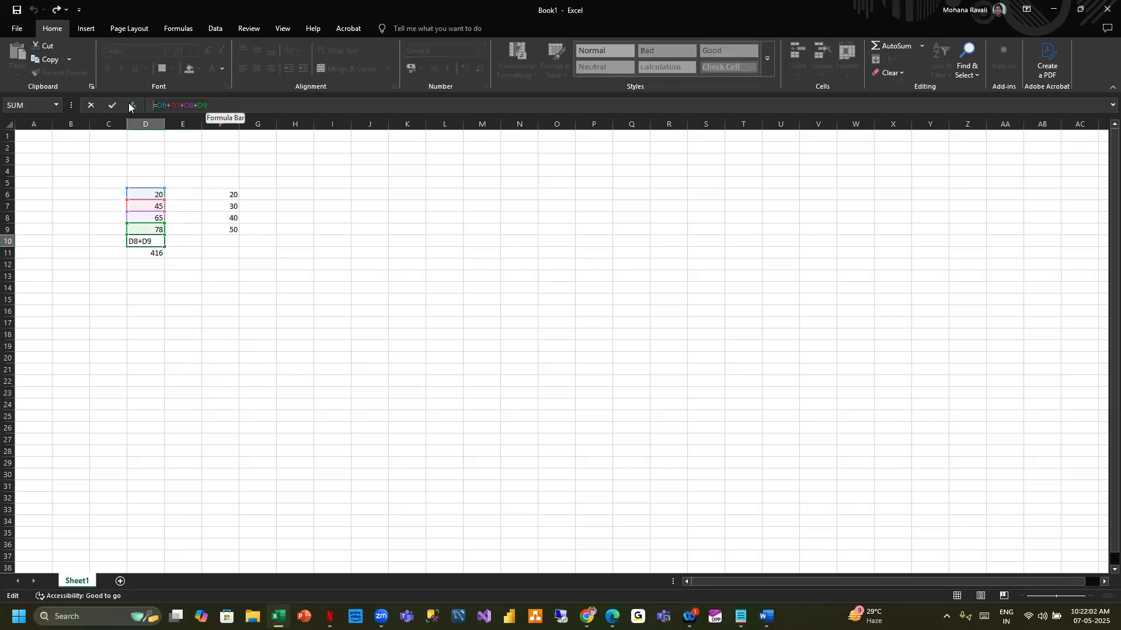
key("BackSpace")
left_click(199, 293)
left_click(149, 242)
left_click(155, 256)
key("Delete")
- Enter =SUM($D$6:$D$9) with absolute references in cell D10 and check the formula
left_click(155, 240)
type("=")
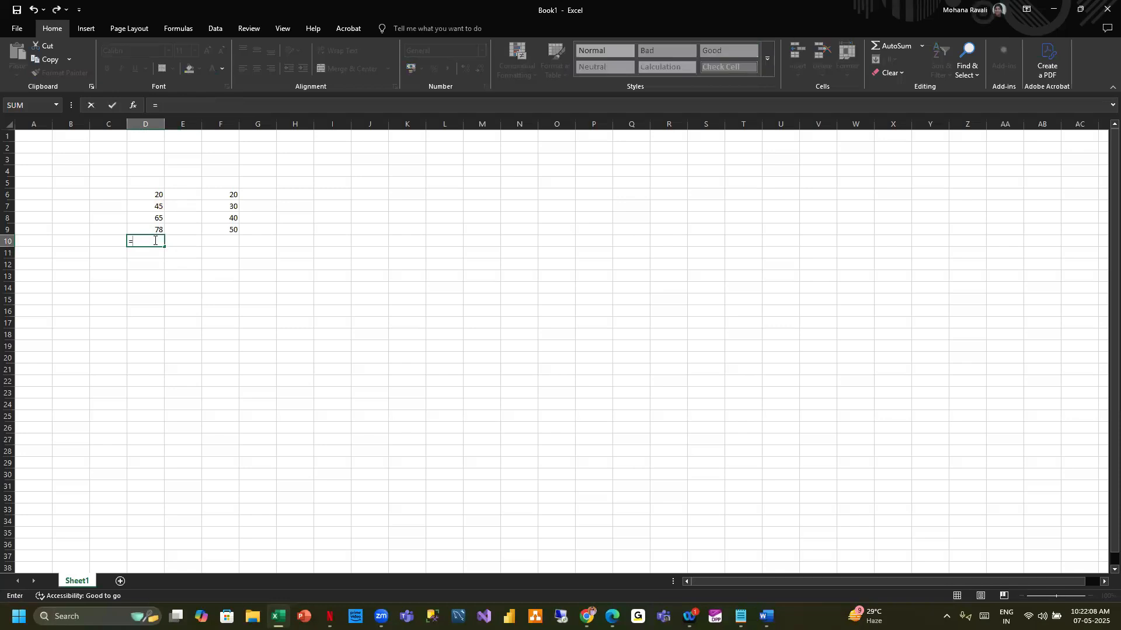
type("sum")
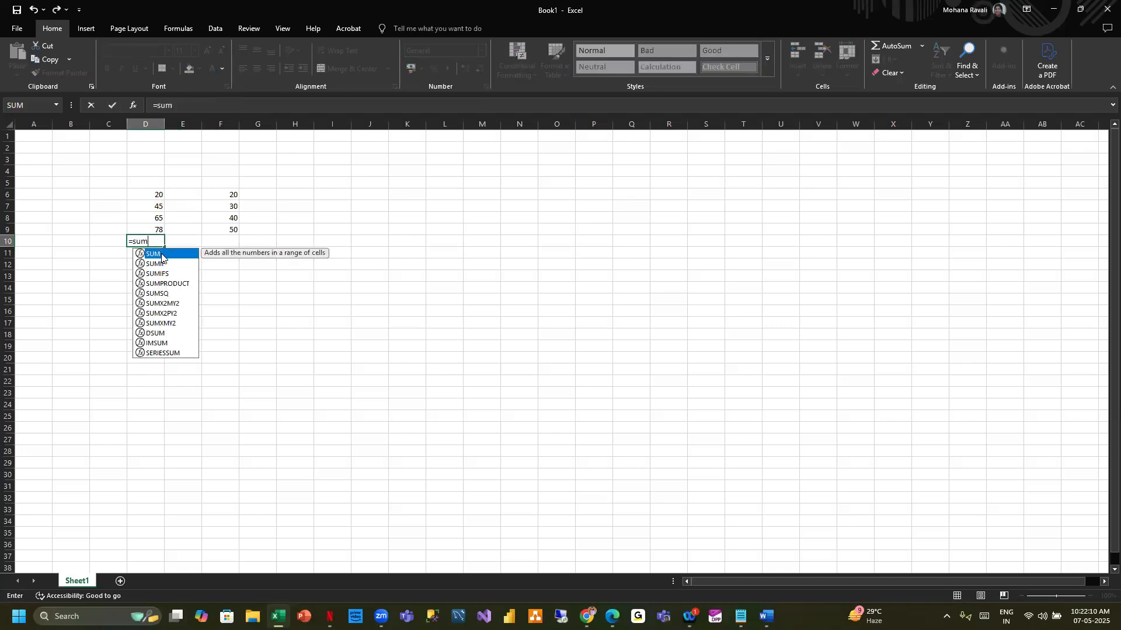
double_click(161, 255)
left_click_drag(157, 195, 161, 229)
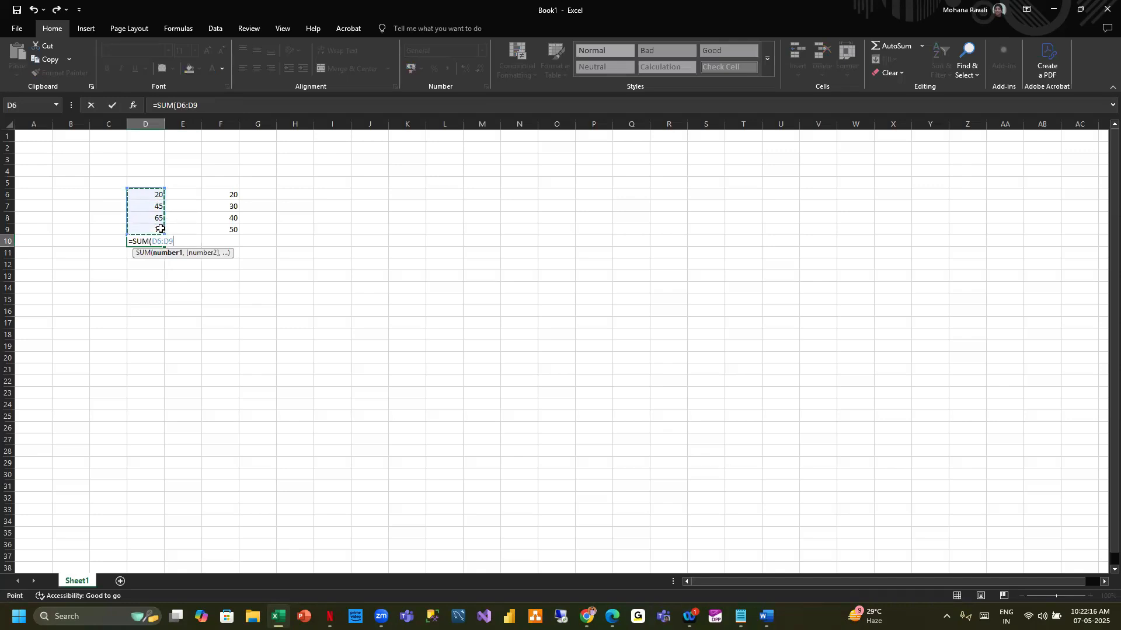
key("F4")
key("Return")
left_click(156, 240)
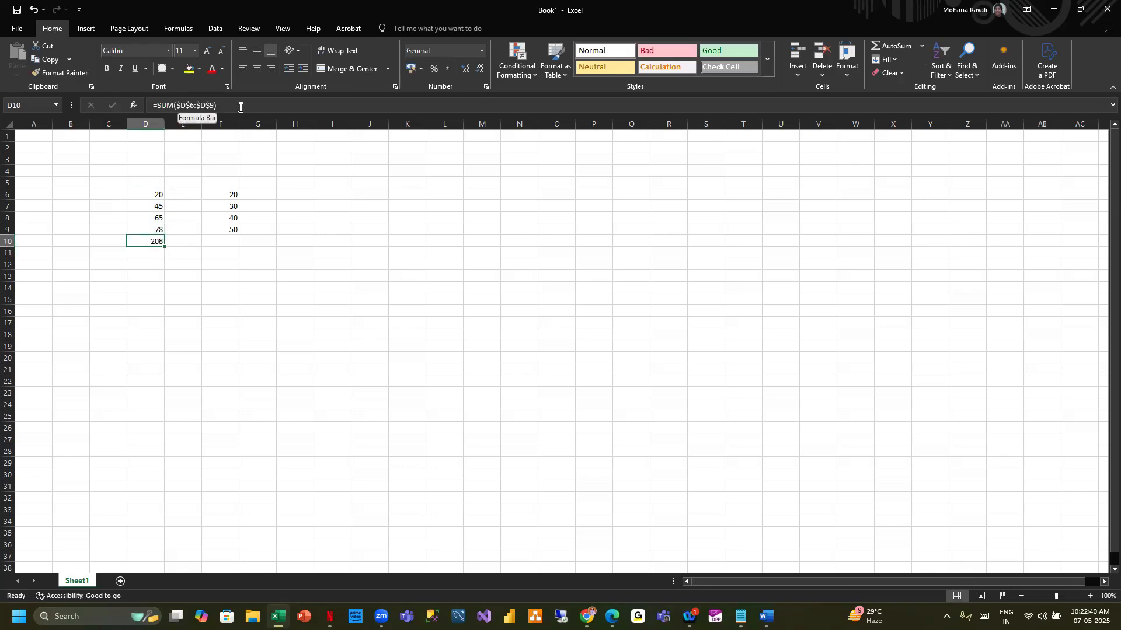
- Copy the absolute-reference SUM formula from cell D10 into cell F14 and end the copy mode
left_click(192, 340)
left_click(149, 244)
key("ctrl+c")
left_click(216, 286)
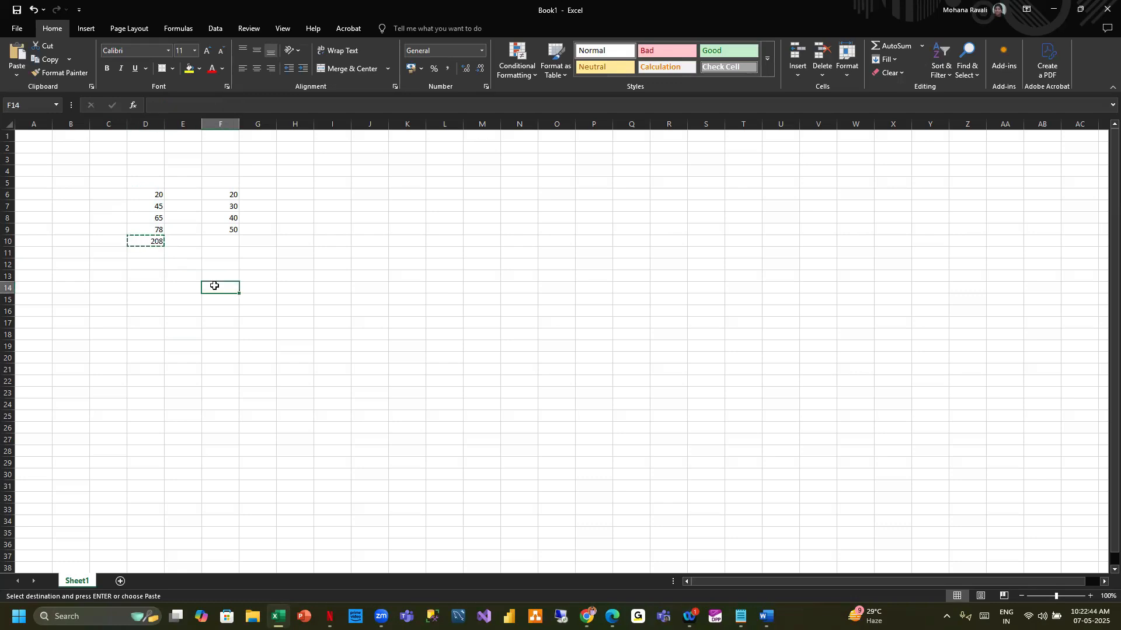
key("ctrl+v")
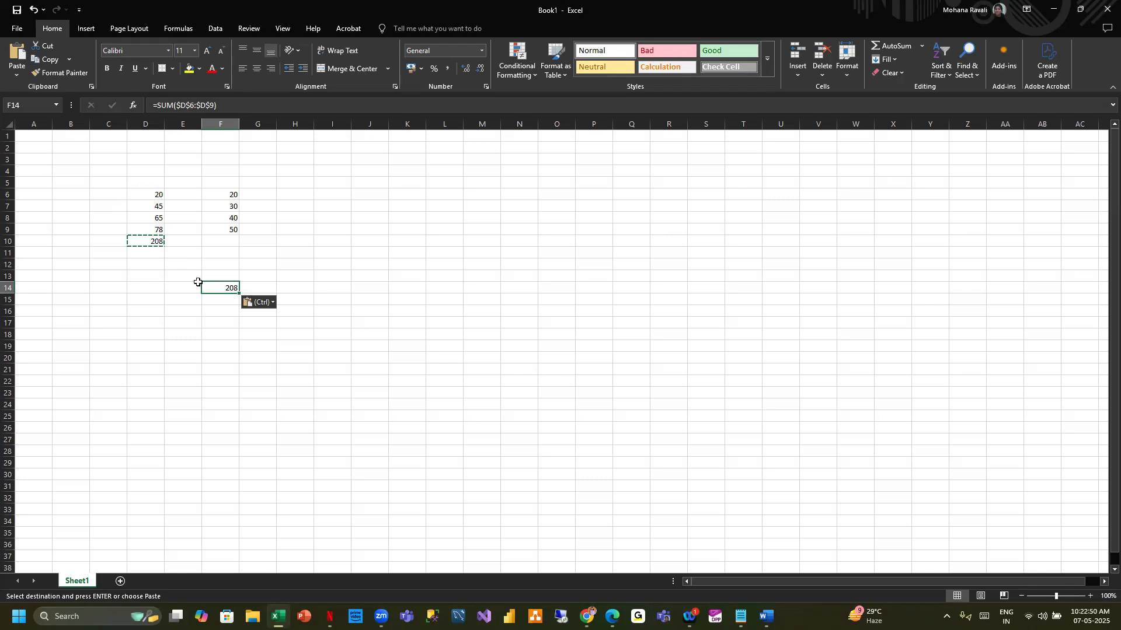
left_click(172, 311)
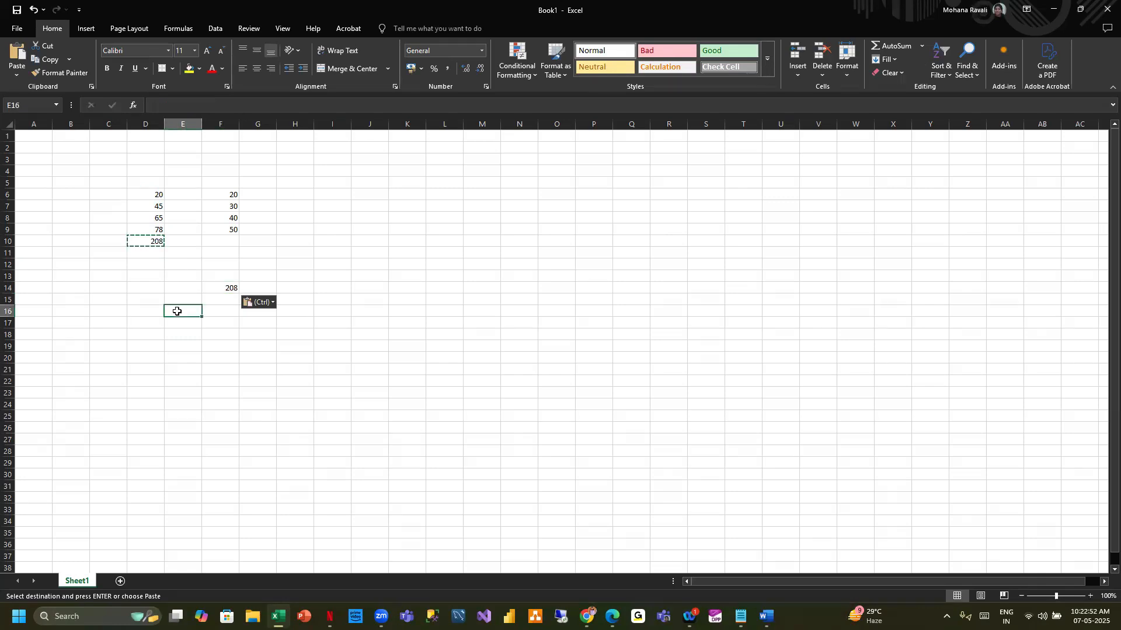
key("Escape")
left_click(294, 334)
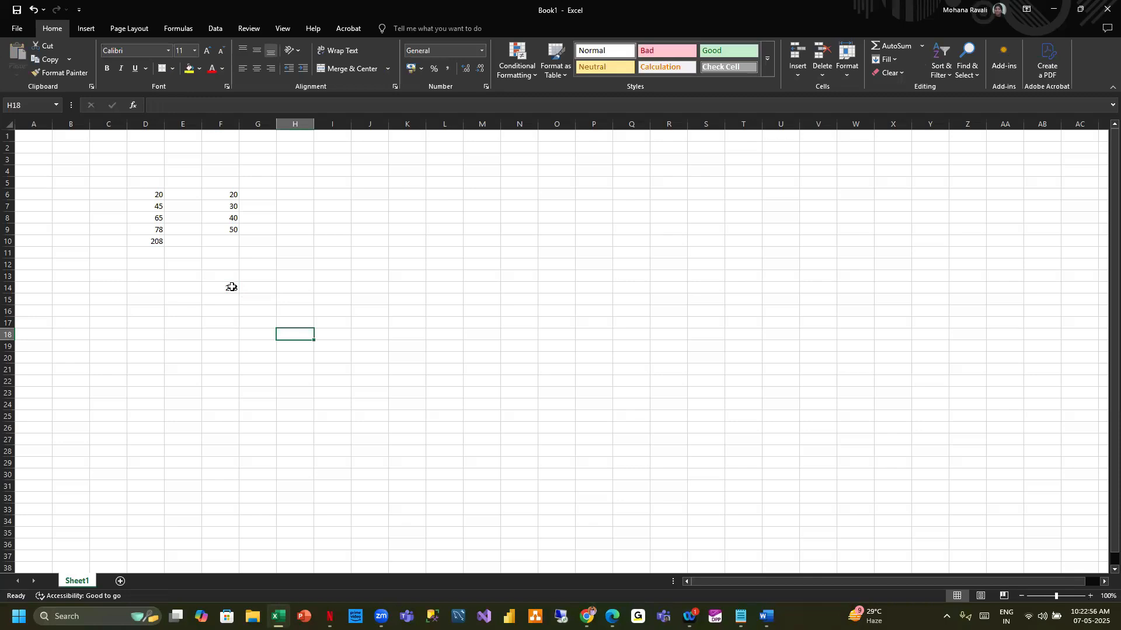
- Clear the copied SUM formula from cell F14
left_click(231, 287)
key("Delete")
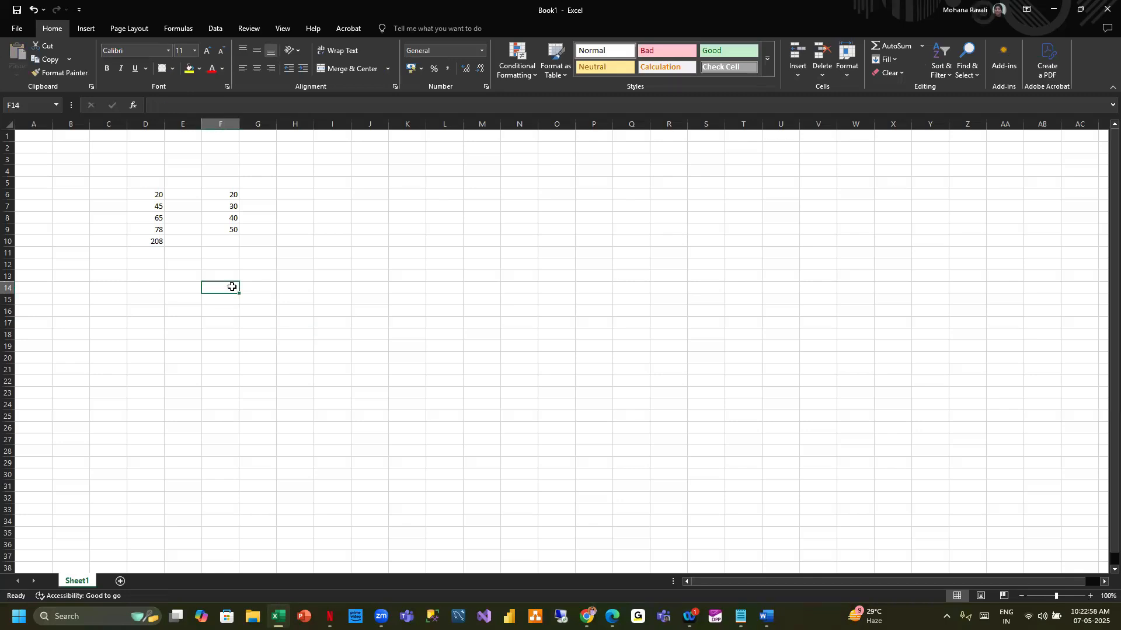
left_click(361, 321)
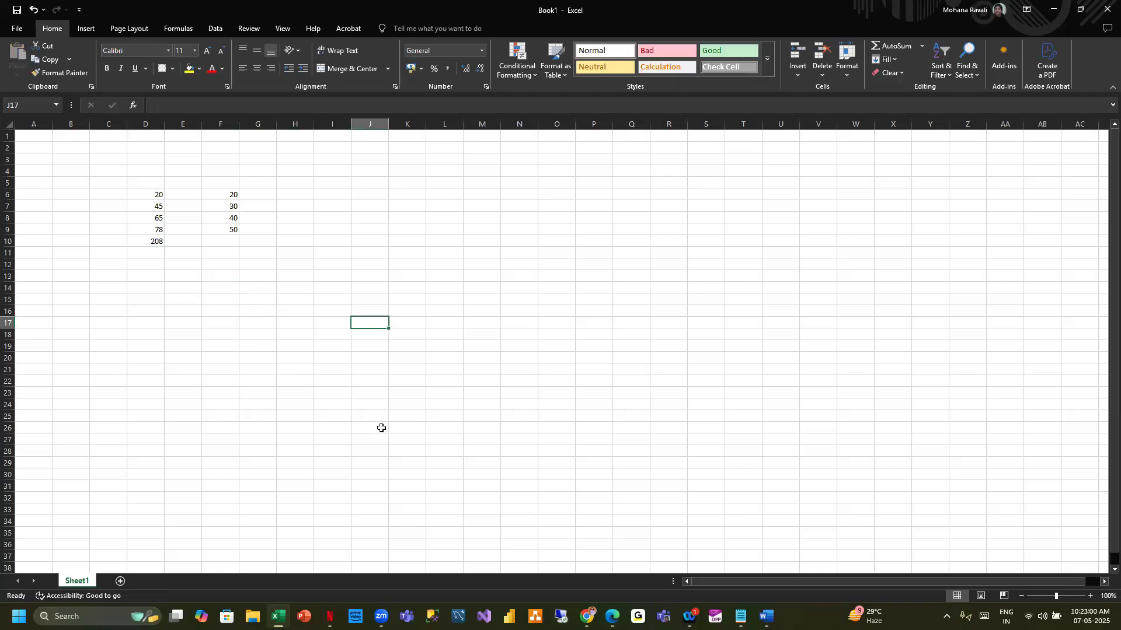
- Switch to Notepad and start a new note headed "Excel" with the first bullet "- How to open Excel"
mouse_move(740, 616)
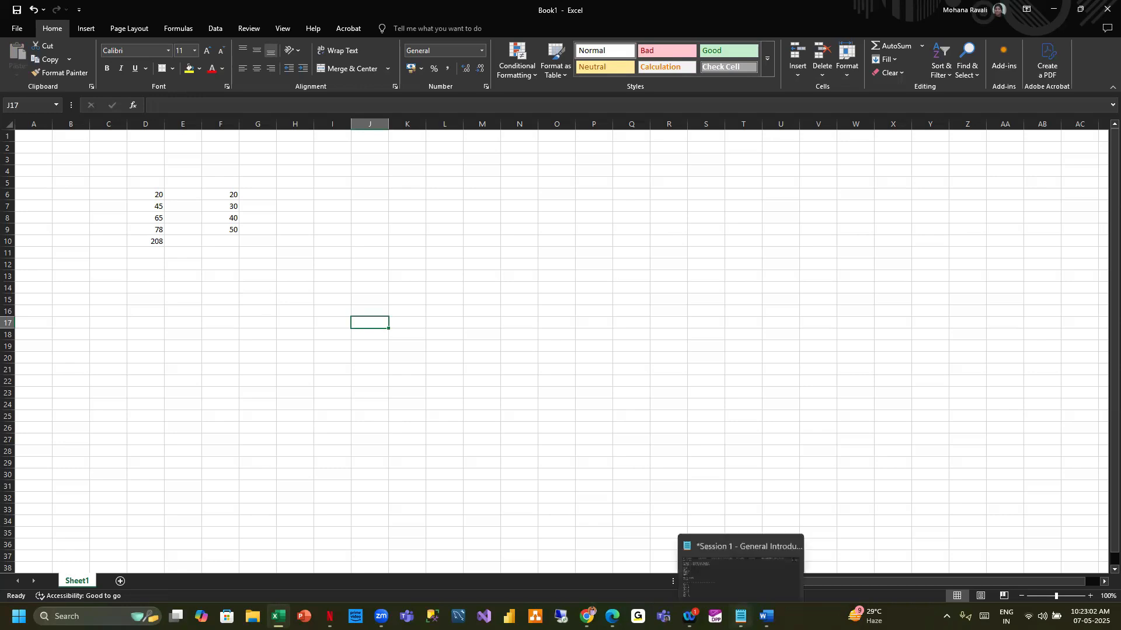
left_click(737, 580)
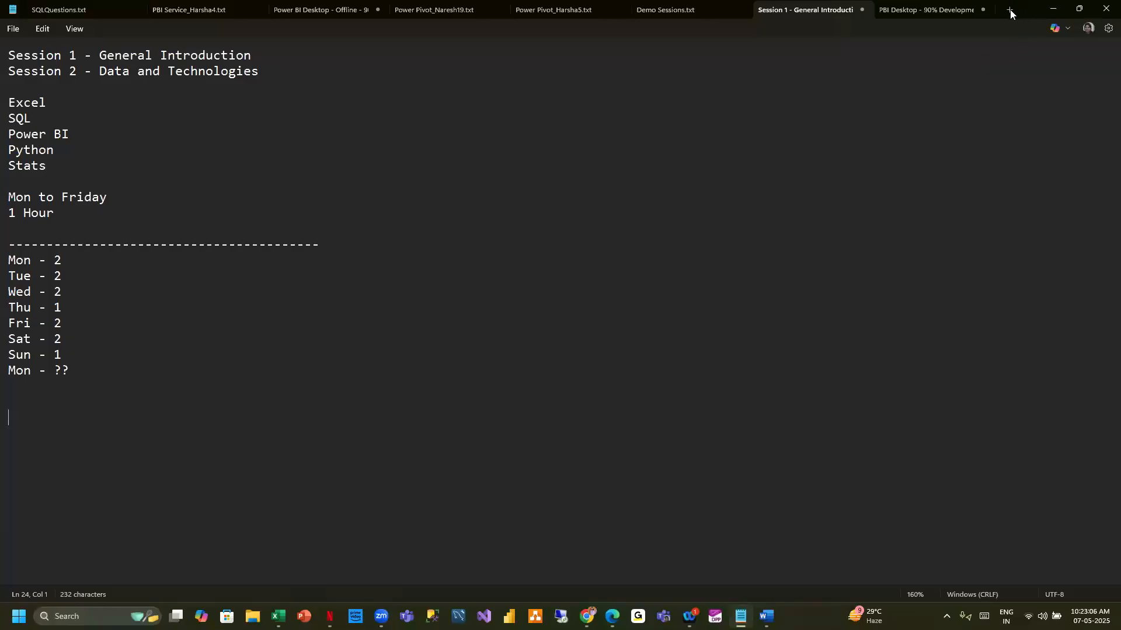
key("ctrl+n")
type("Exe")
key("BackSpace")
type("cel")
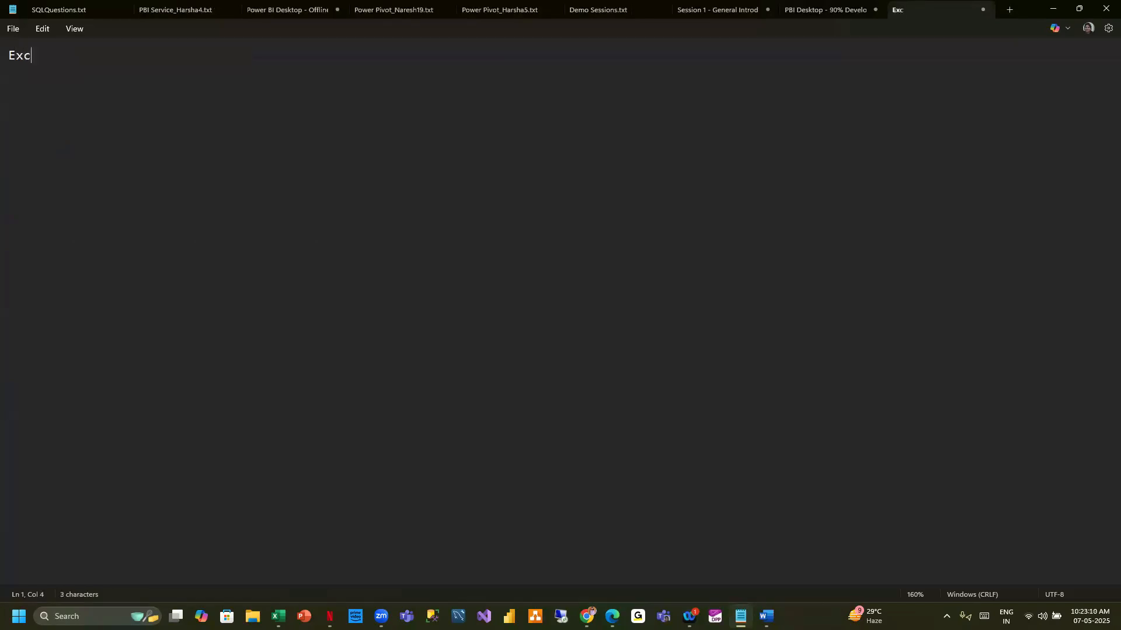
key("Return")
key("Return")
type("- How to open Excel")
key("Return")
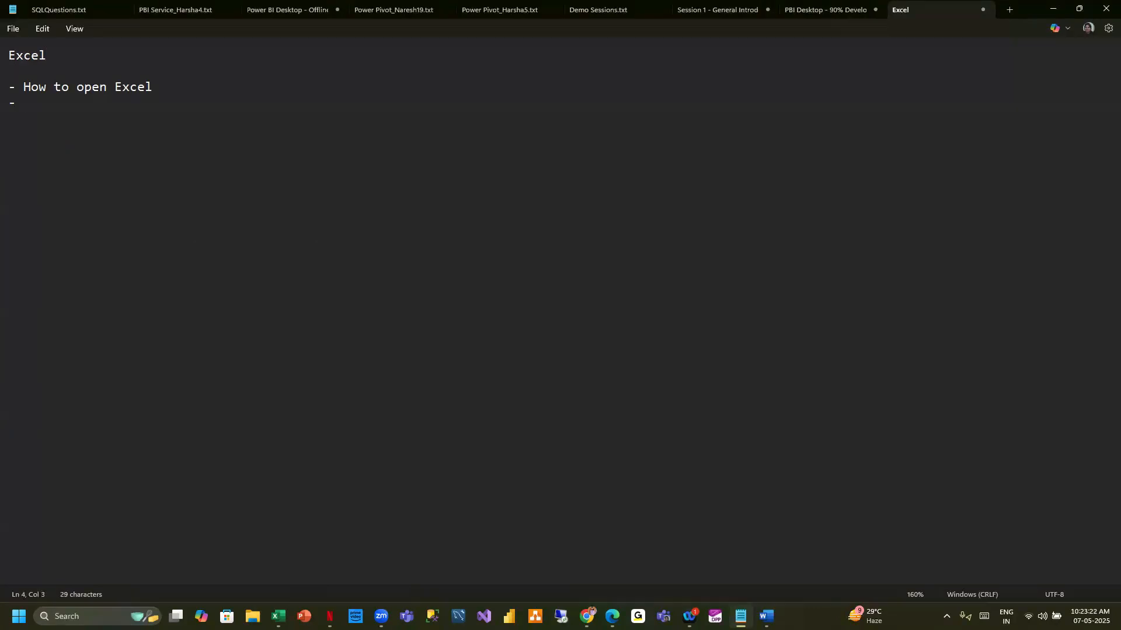
- Write the second bullet as "- Cell, Rows and Columns in Excel", correcting its wording
type("- Rows nd Columns in Excel")
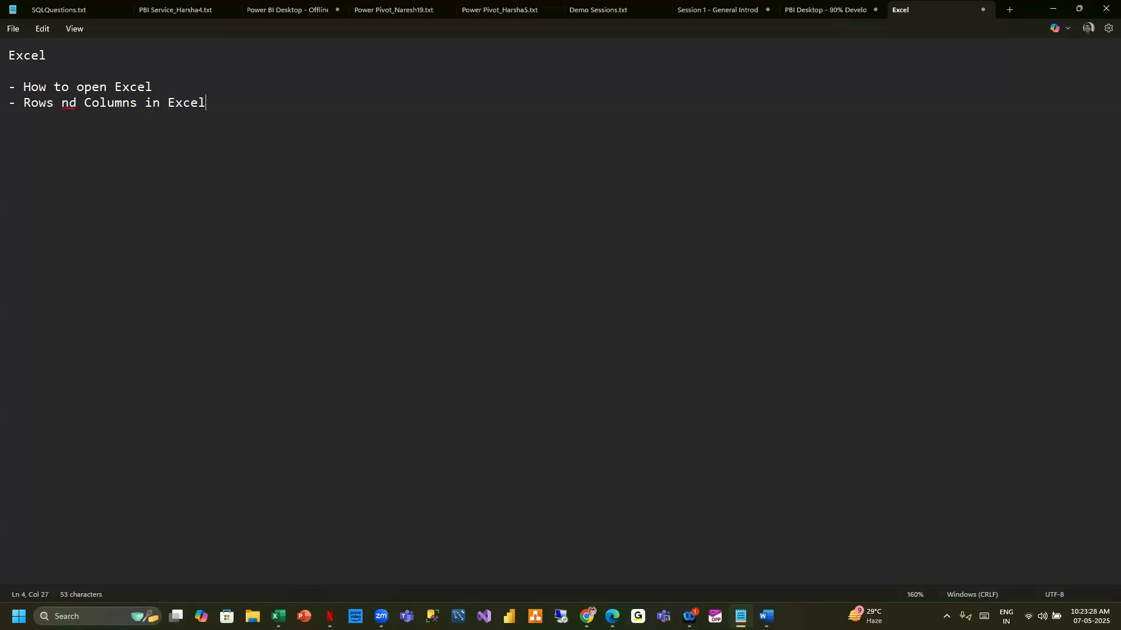
left_click(62, 105)
type("a")
left_click(24, 104)
type("Cel,")
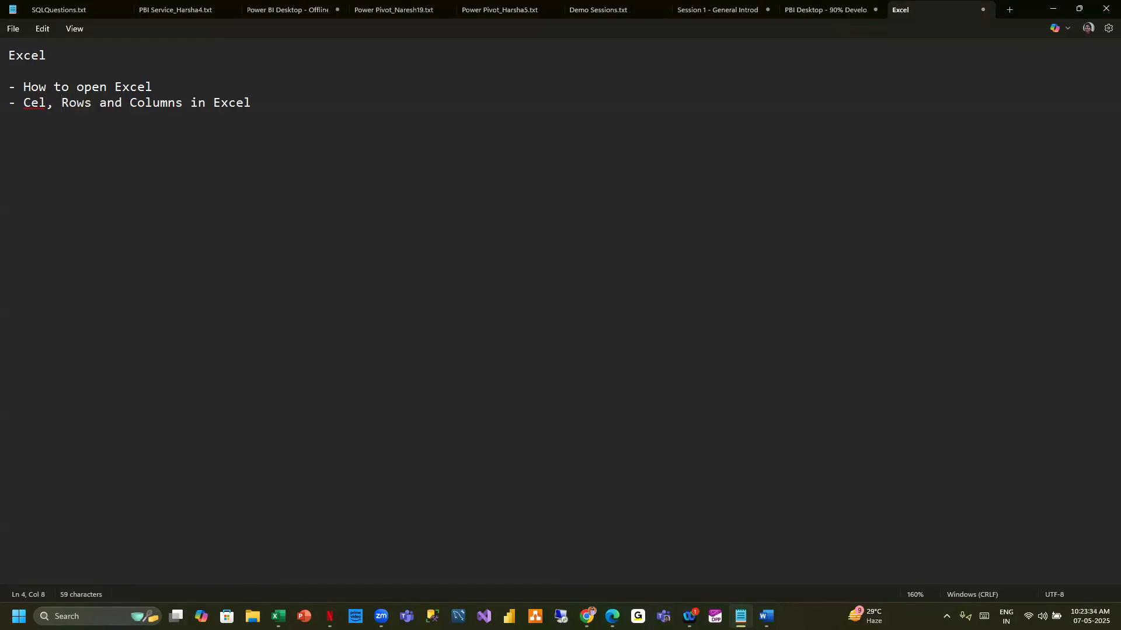
key("BackSpace")
key("BackSpace")
type("l,")
- Add the bullets "- How to write a Formula in Excel" and "- How to copy the formula in Excel", fixing the spelling of Formula
key("Return")
type("-")
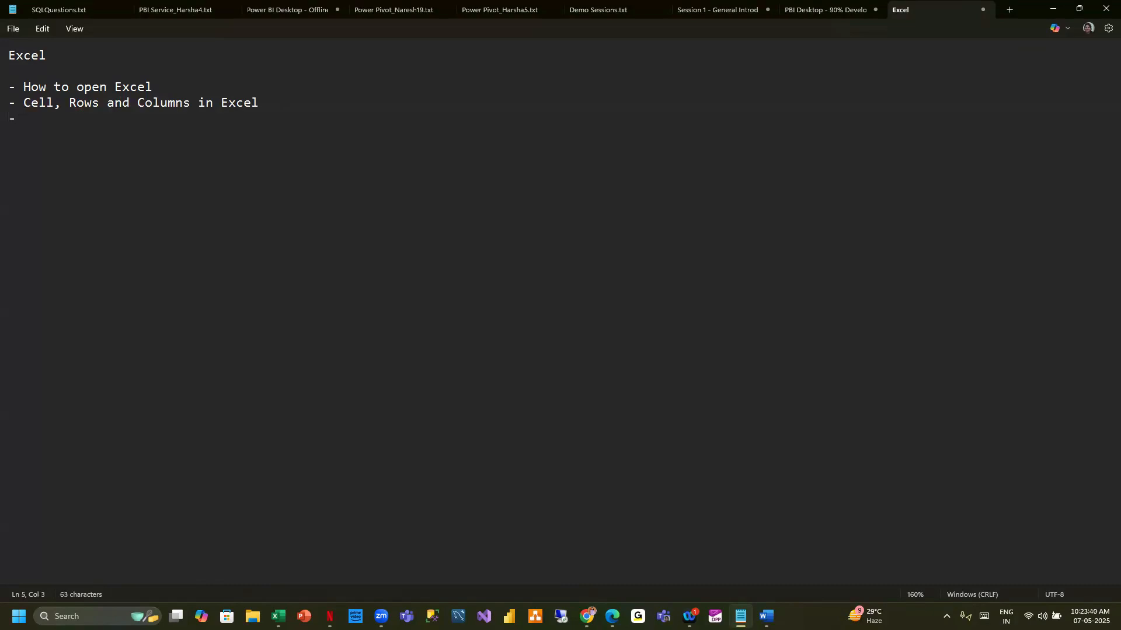
type(" How to write a Fromula")
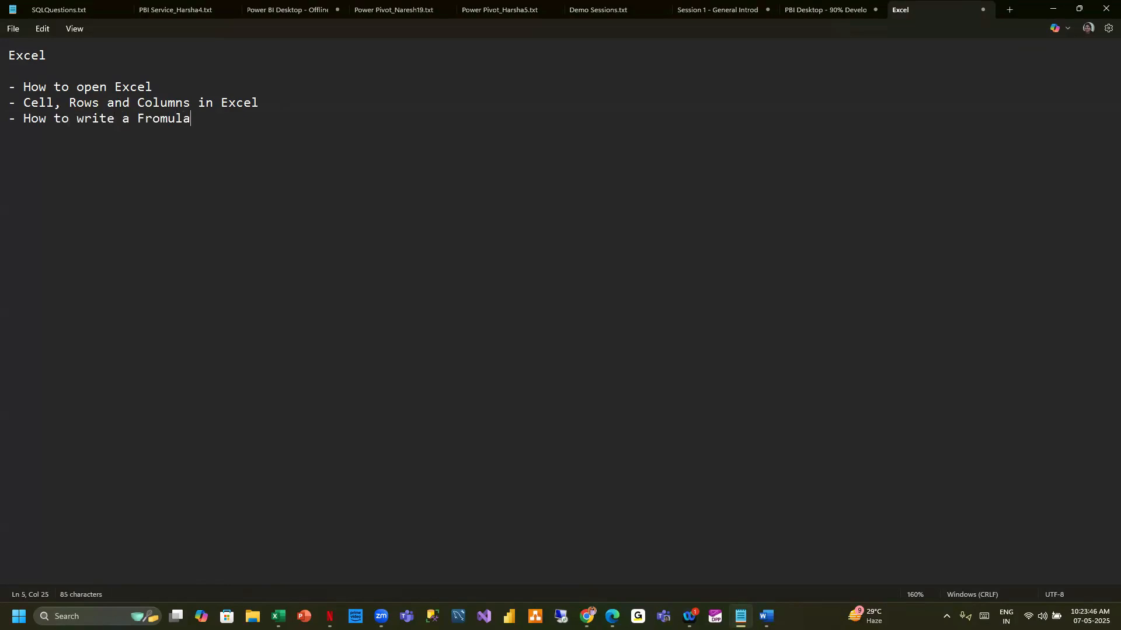
type(" in Excel - How t")
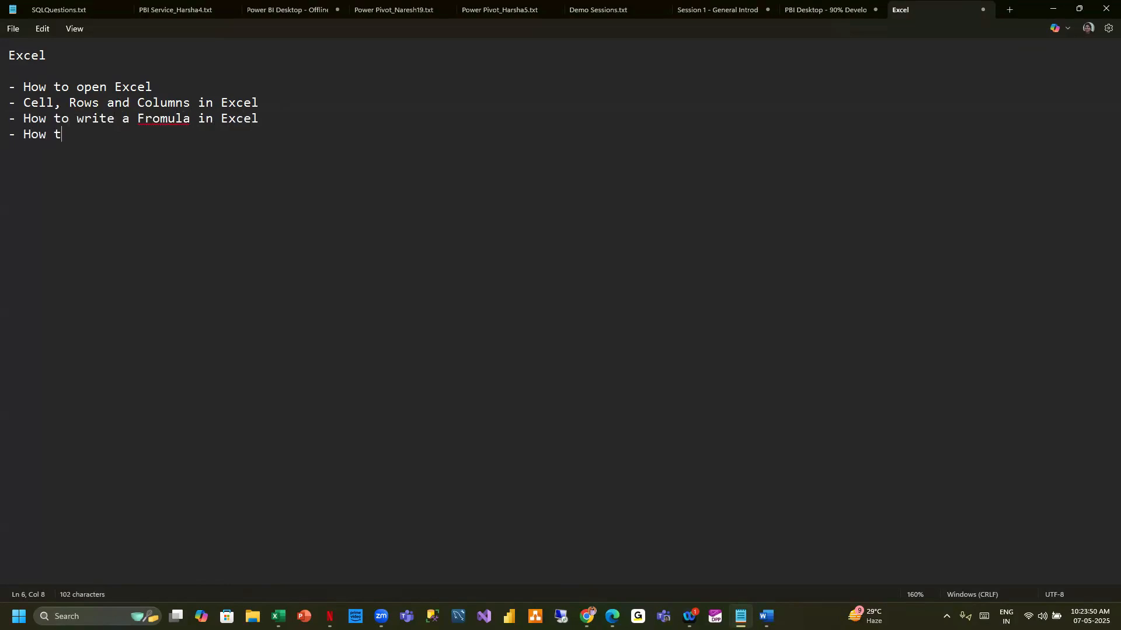
type("o copy the formula in Excel")
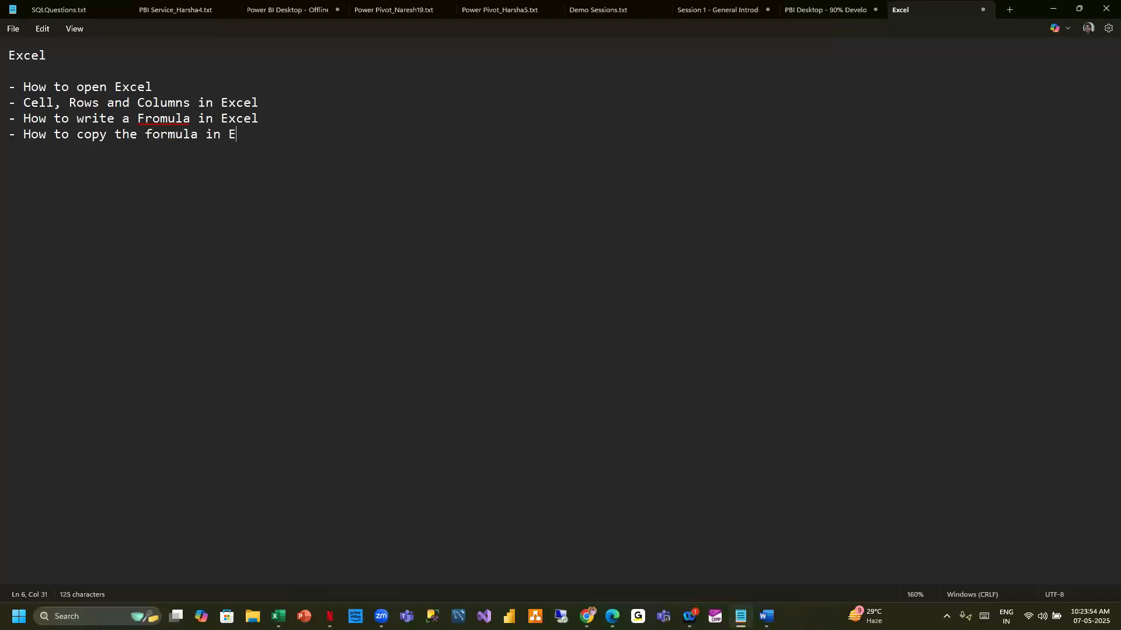
left_click(164, 120)
left_click(154, 141)
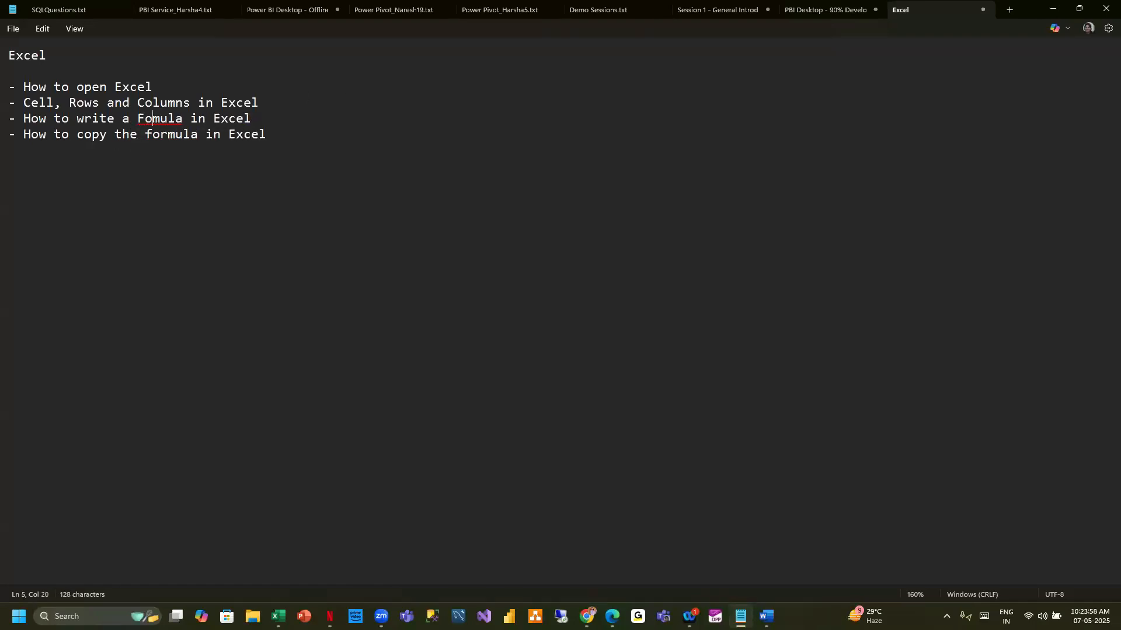
- Insert "- How to select the range of cells in Excel" above the formula bullets and switch back to the Excel workbook
left_click(280, 103)
key("Return")
type("- How to ")
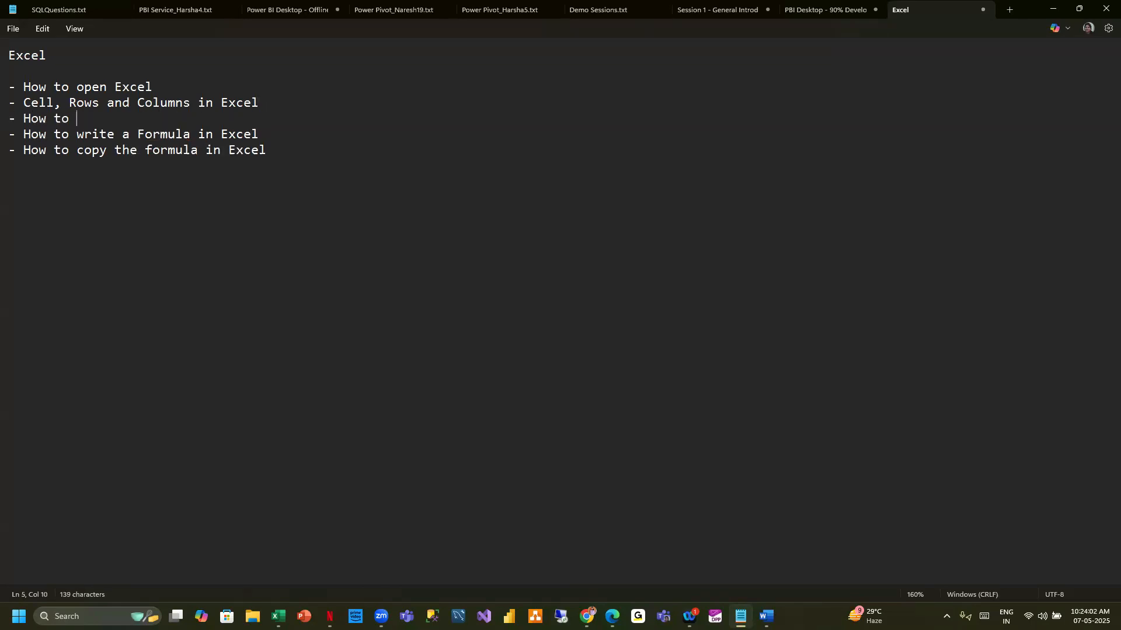
type("select the range of cells i")
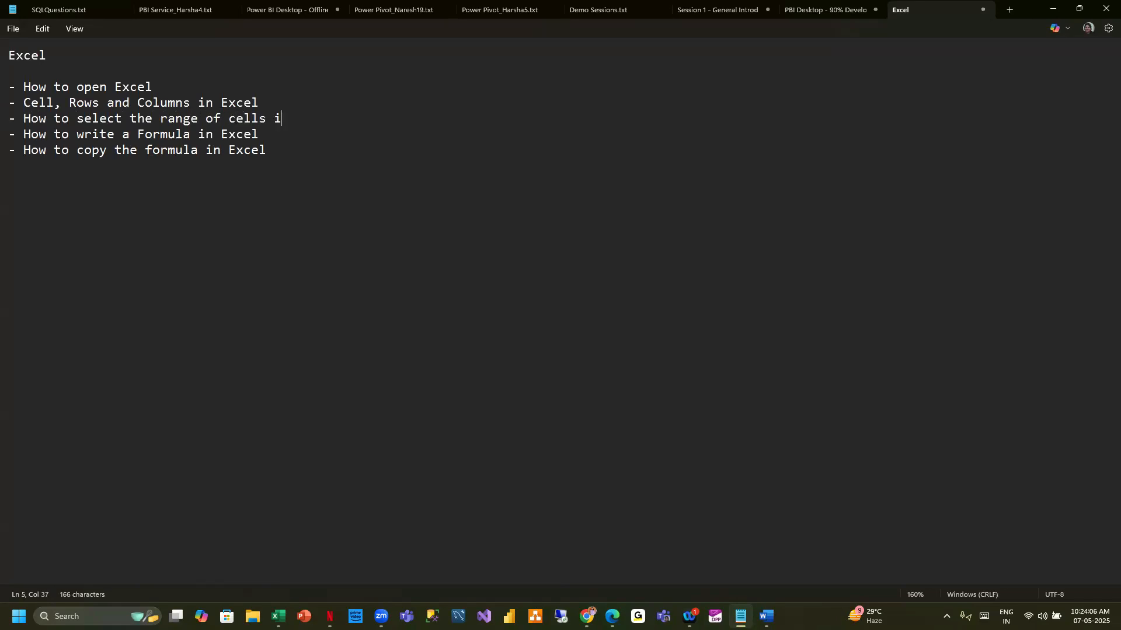
type("n Excell")
key("BackSpace")
key("Return")
key("BackSpace")
left_click_drag(9, 88, 270, 151)
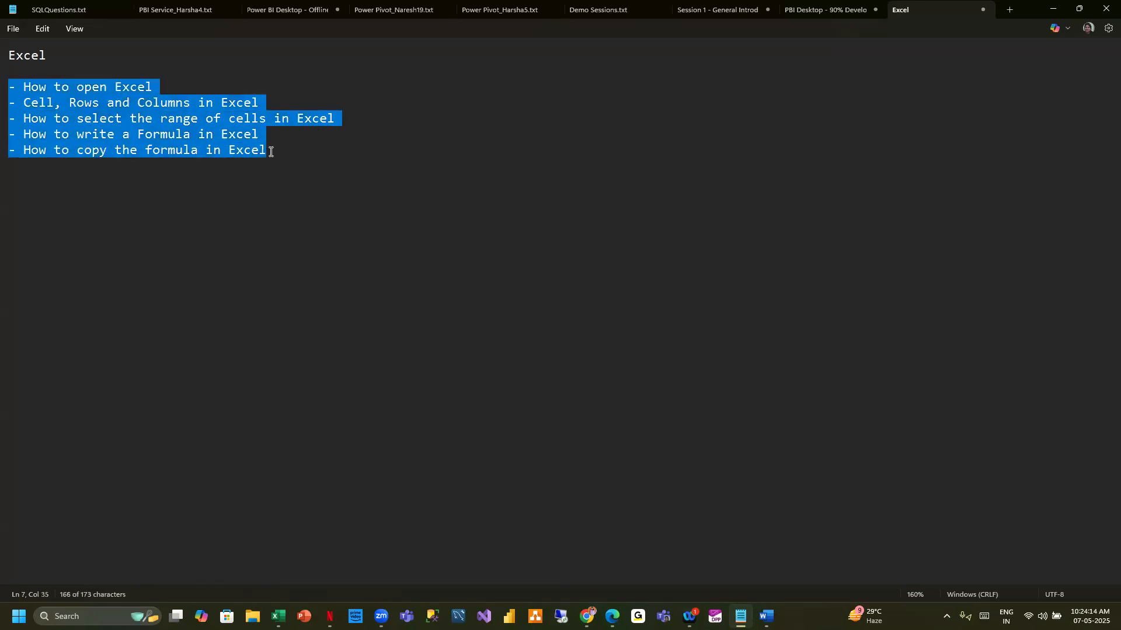
left_click(271, 152)
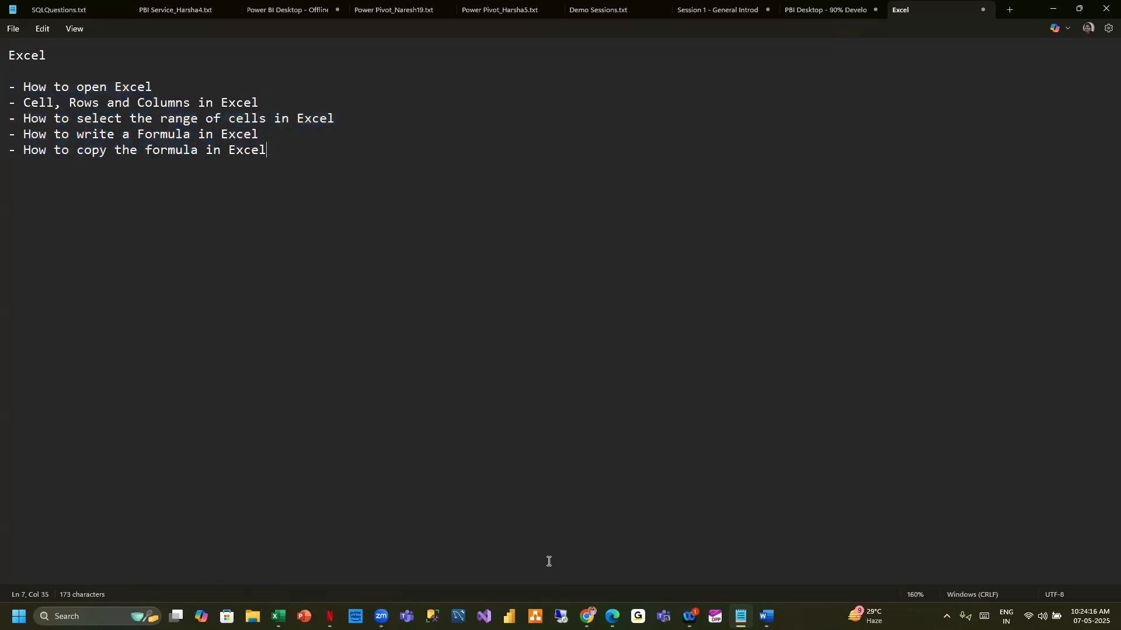
left_click(278, 617)
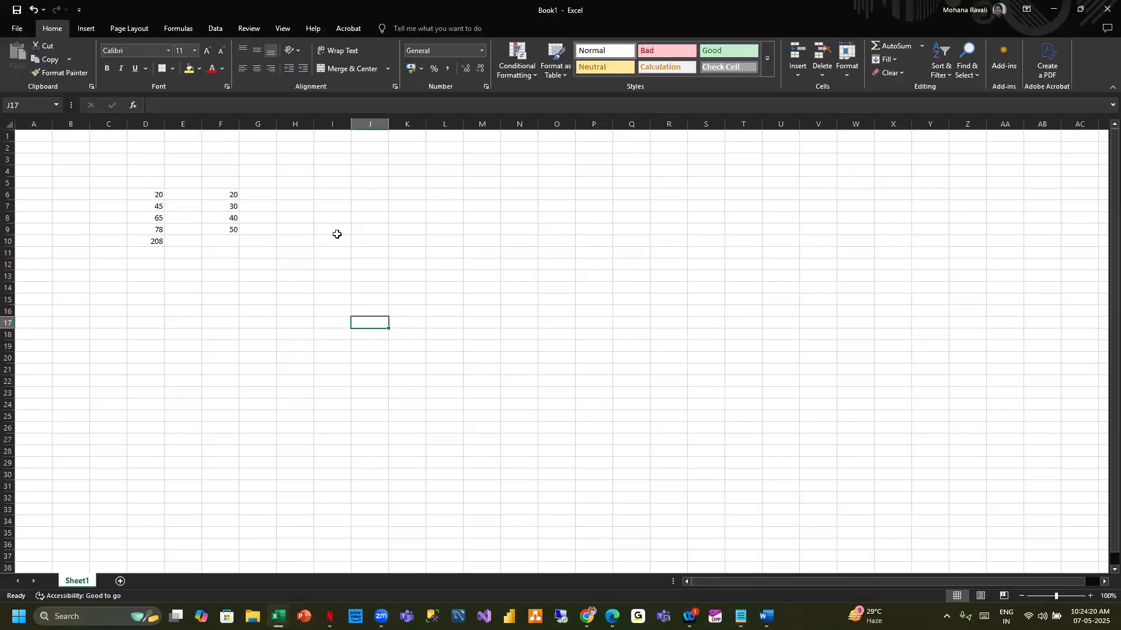
left_click(337, 232)
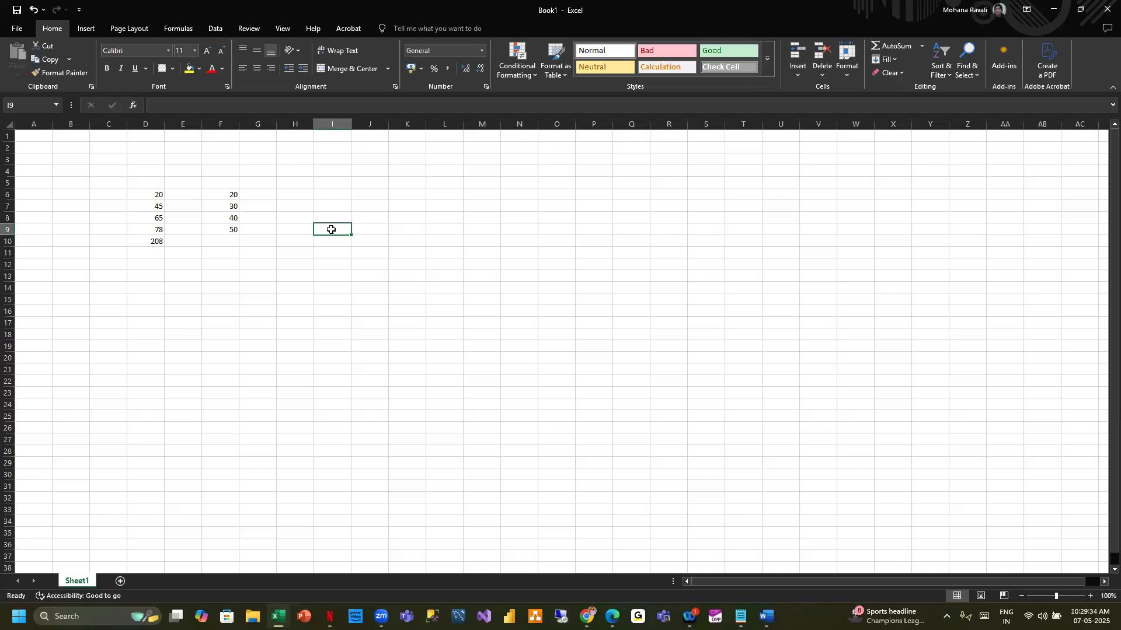
left_click(394, 211)
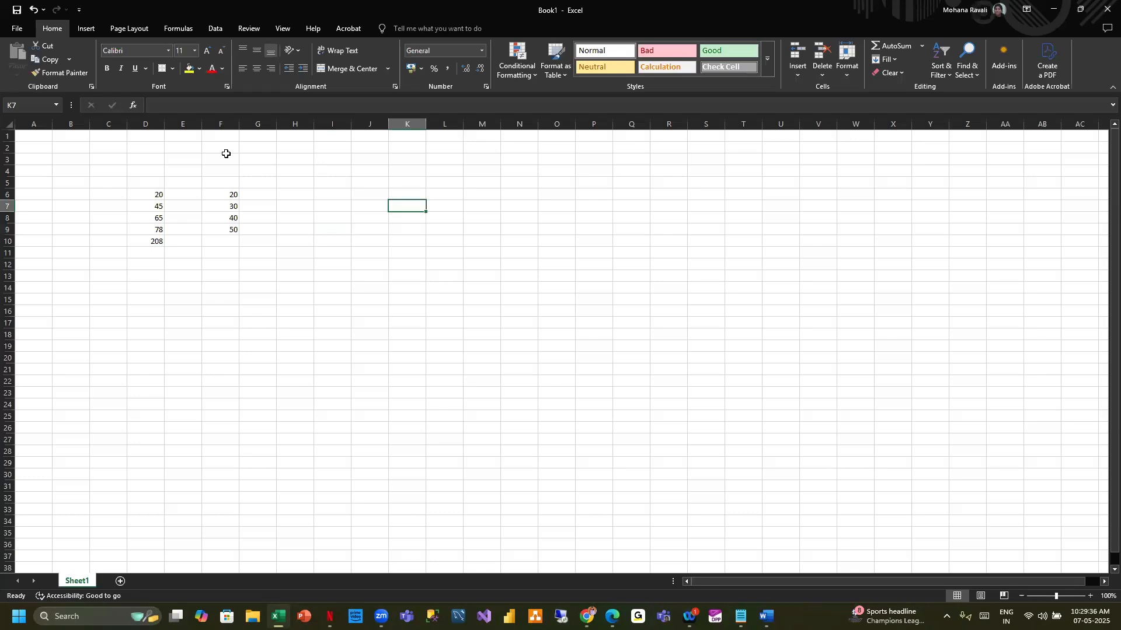
left_click(25, 136)
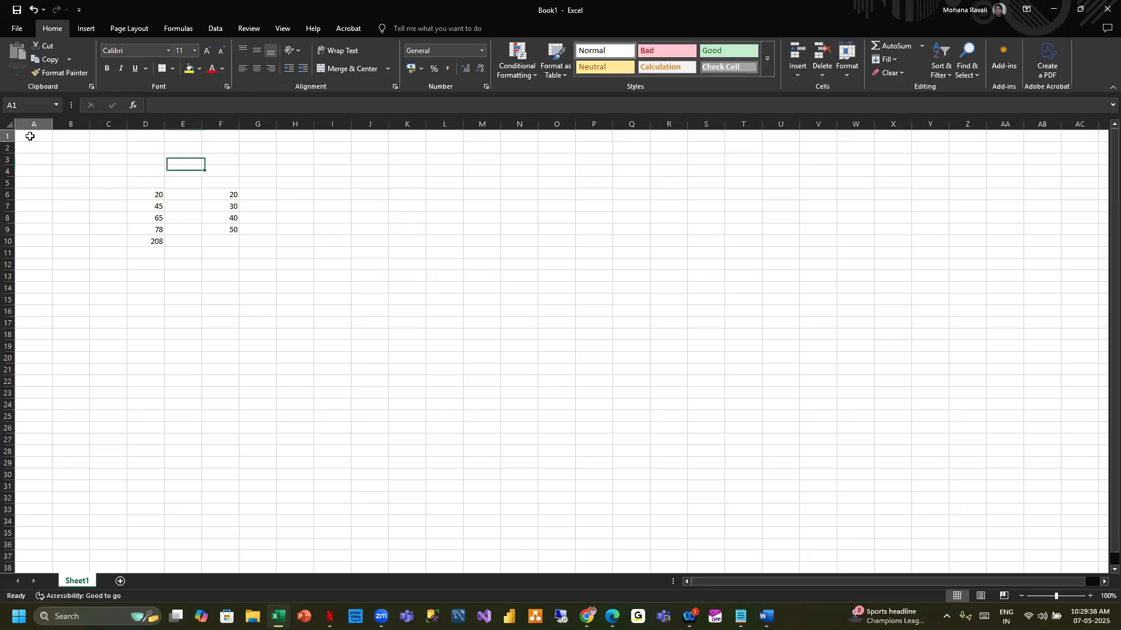
left_click(67, 227)
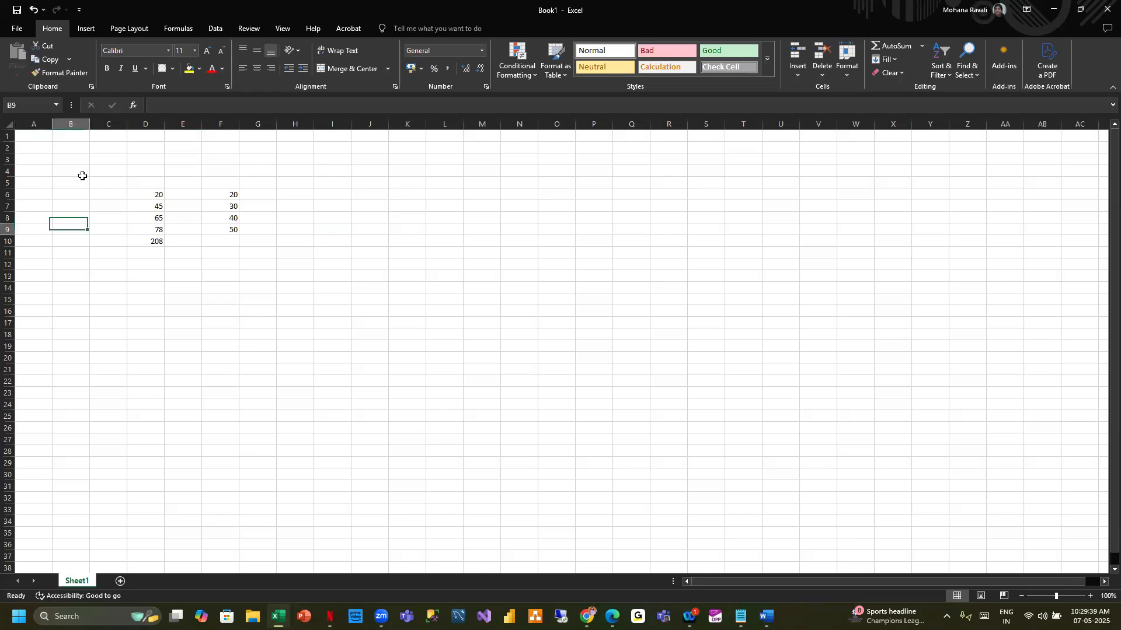
- Enter 1 in cell A1 and 2 in cell B1
left_click(31, 137)
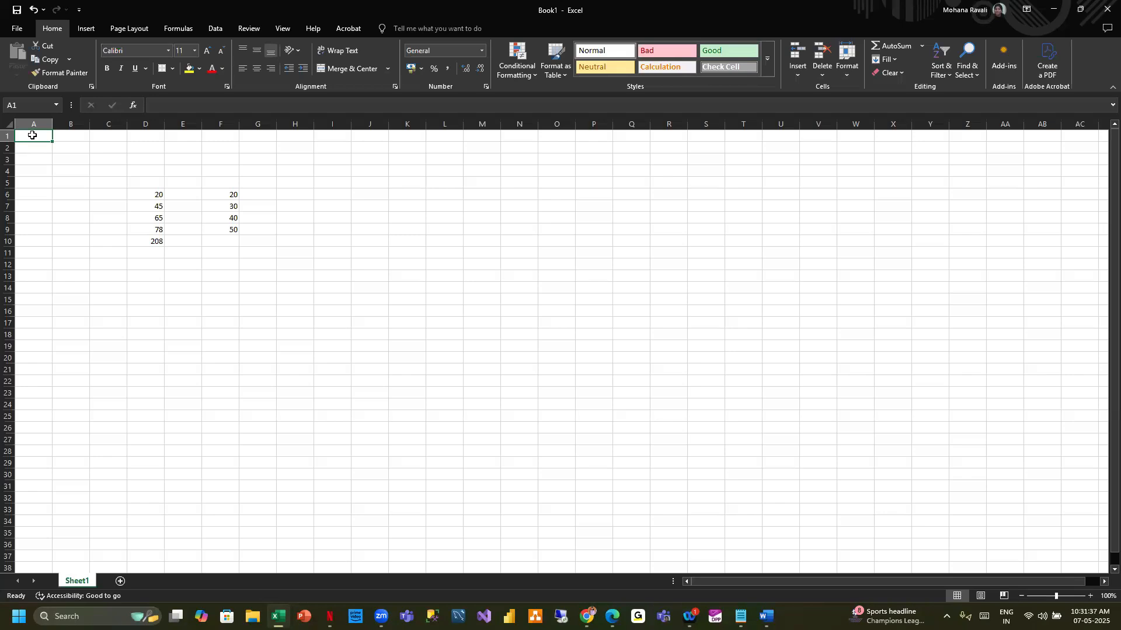
type("1")
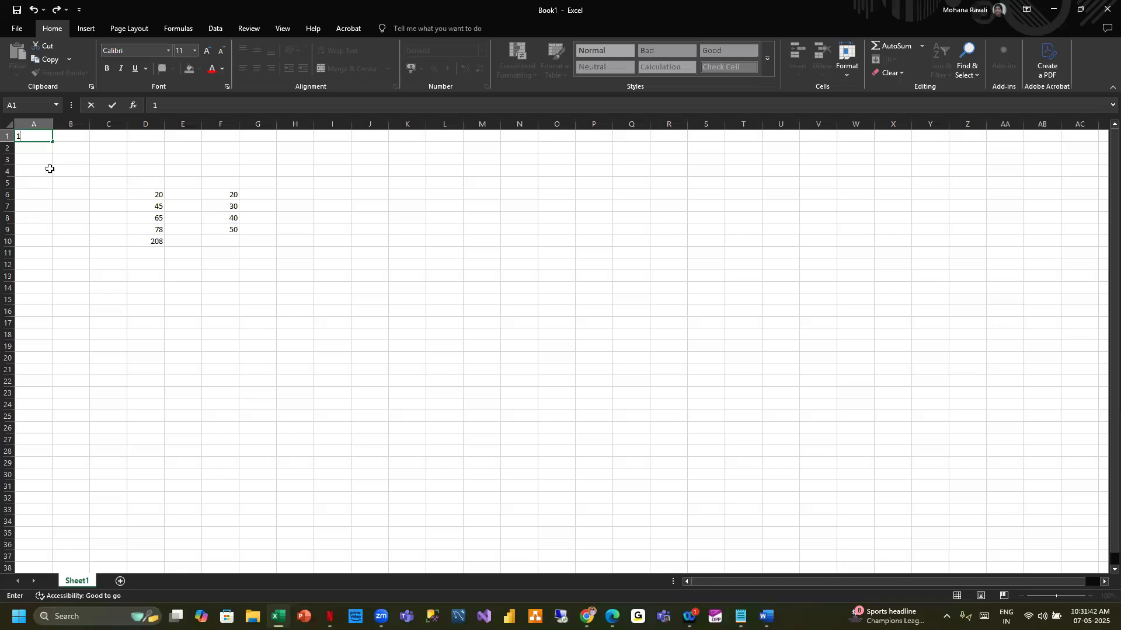
key("Tab")
type("2")
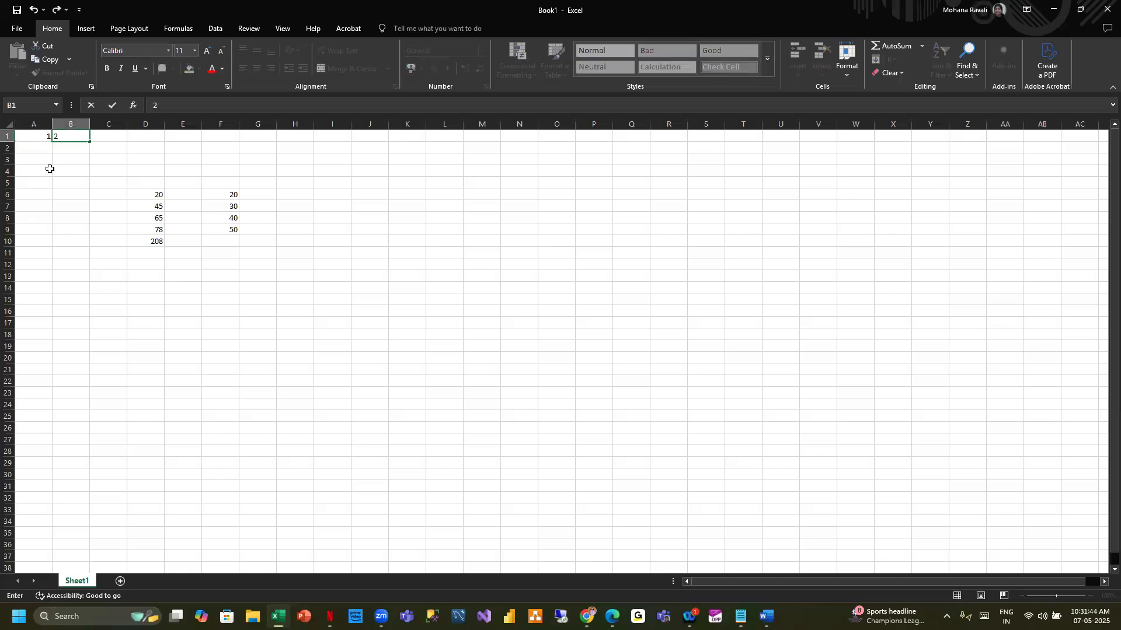
key("Tab")
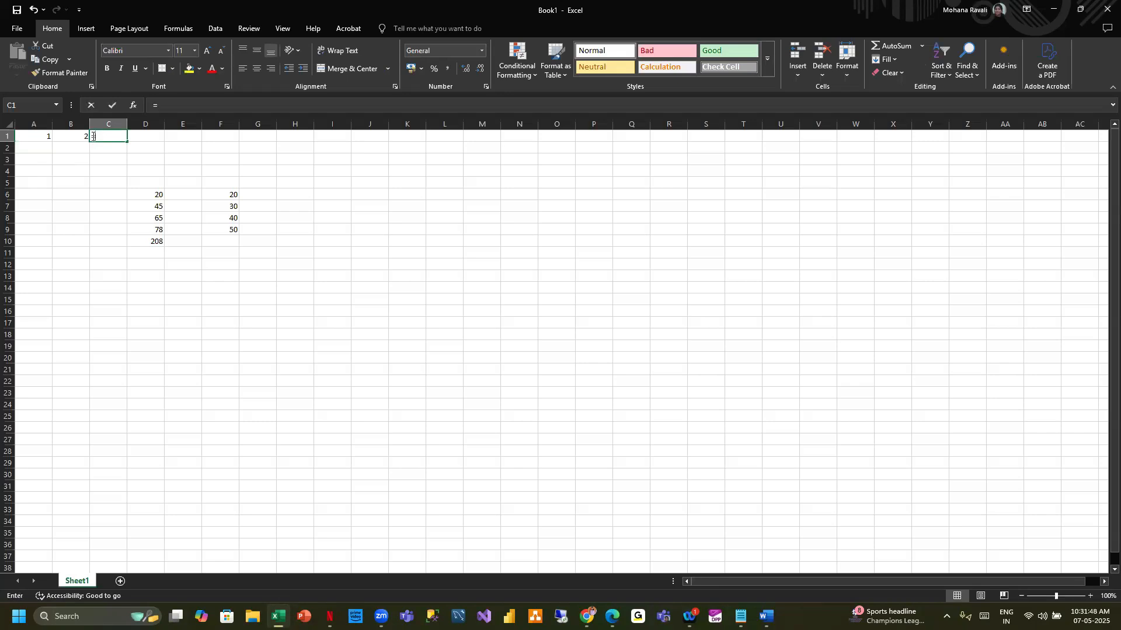
- Enter the formula =B1+1 in cell C1
type("=")
left_click(75, 135)
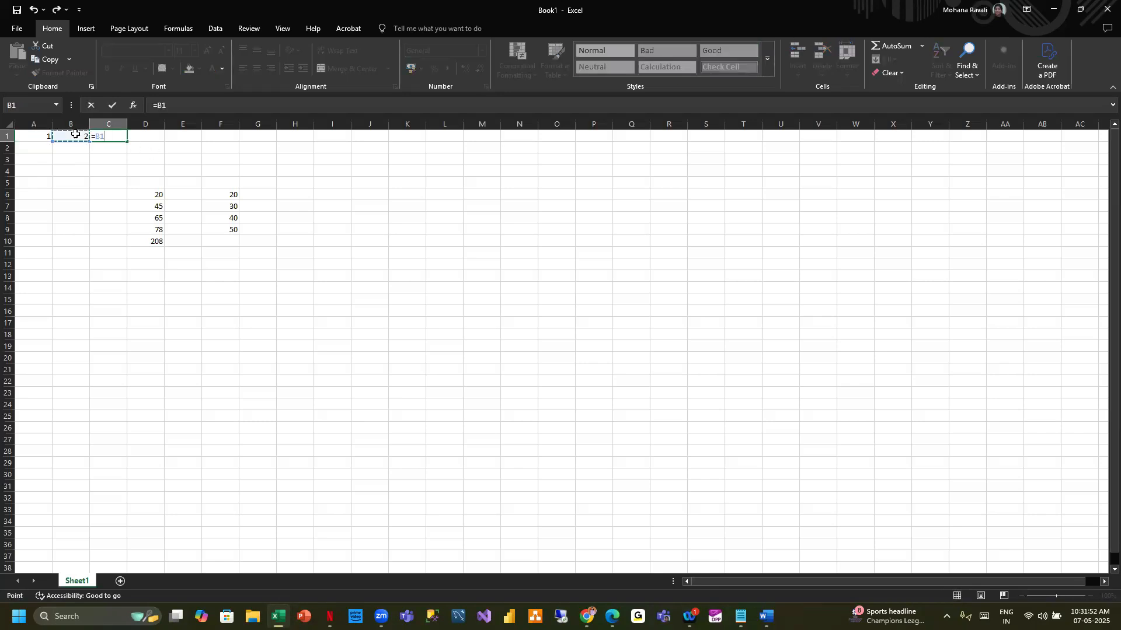
type("+1")
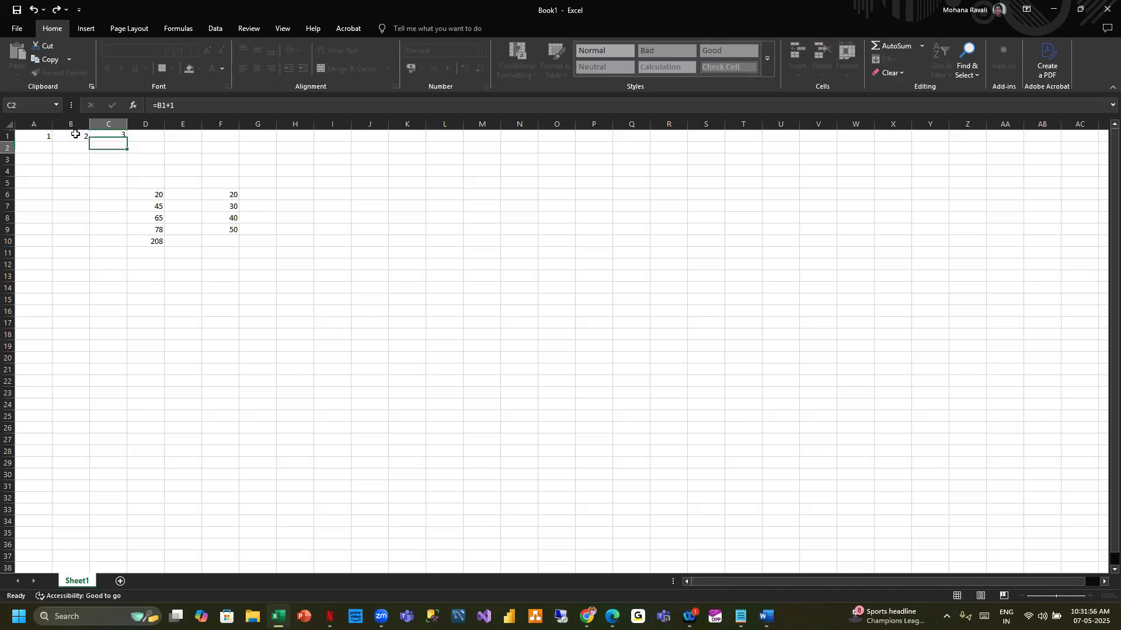
- Fill the formula from cell C1 across row 1 through cell G1
left_click(100, 139)
left_click_drag(127, 141, 232, 138)
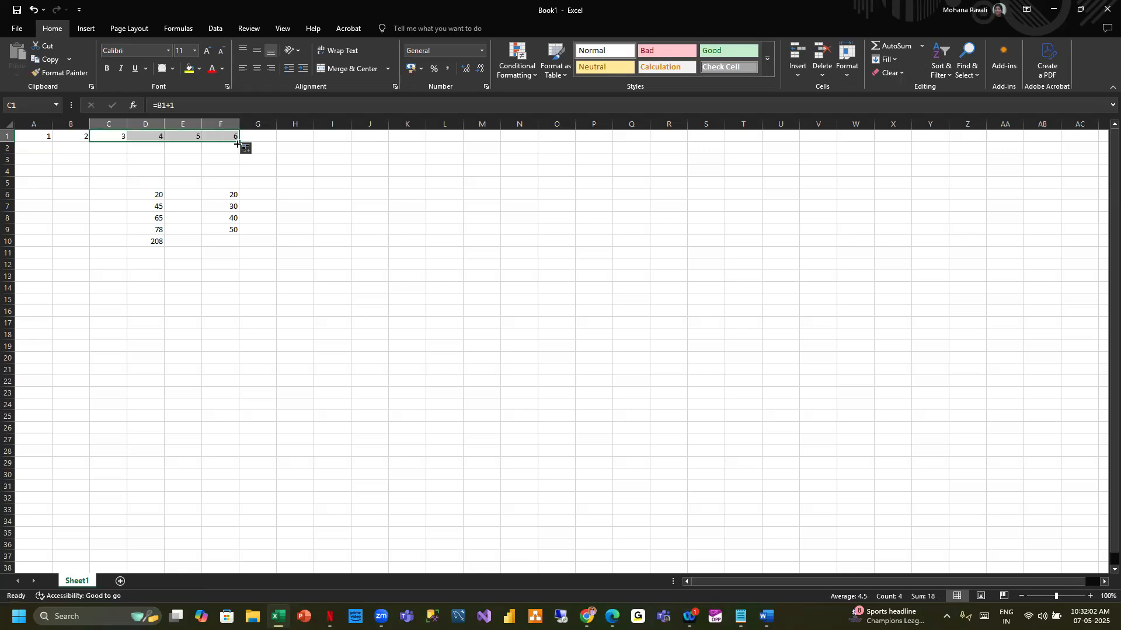
left_click_drag(239, 142, 290, 144)
left_click(316, 195)
left_click(232, 136)
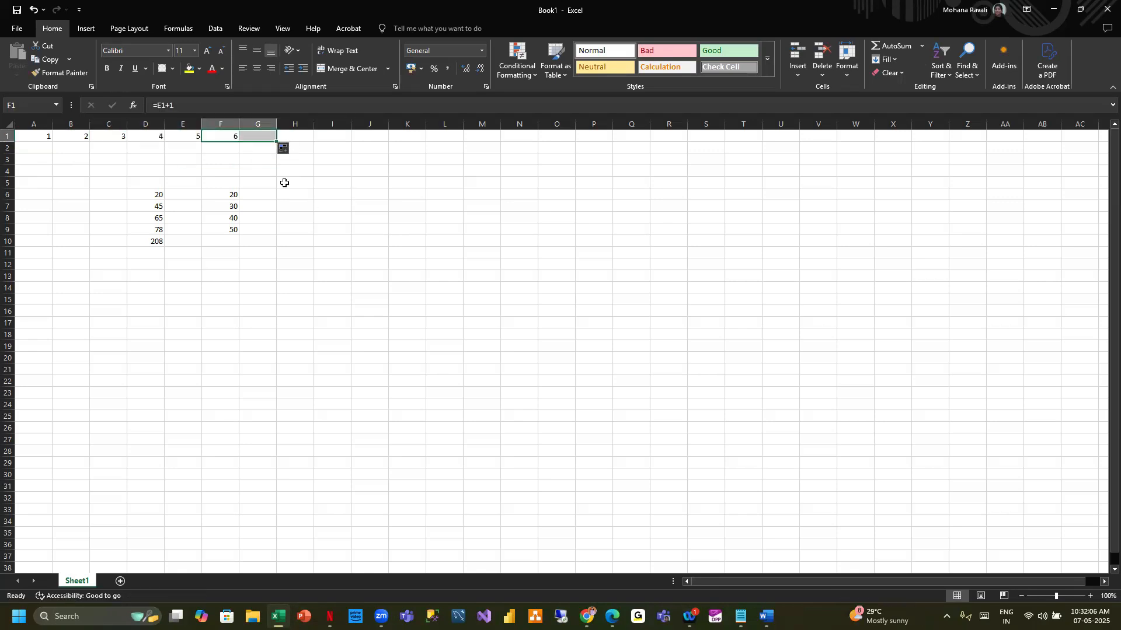
left_click(285, 228)
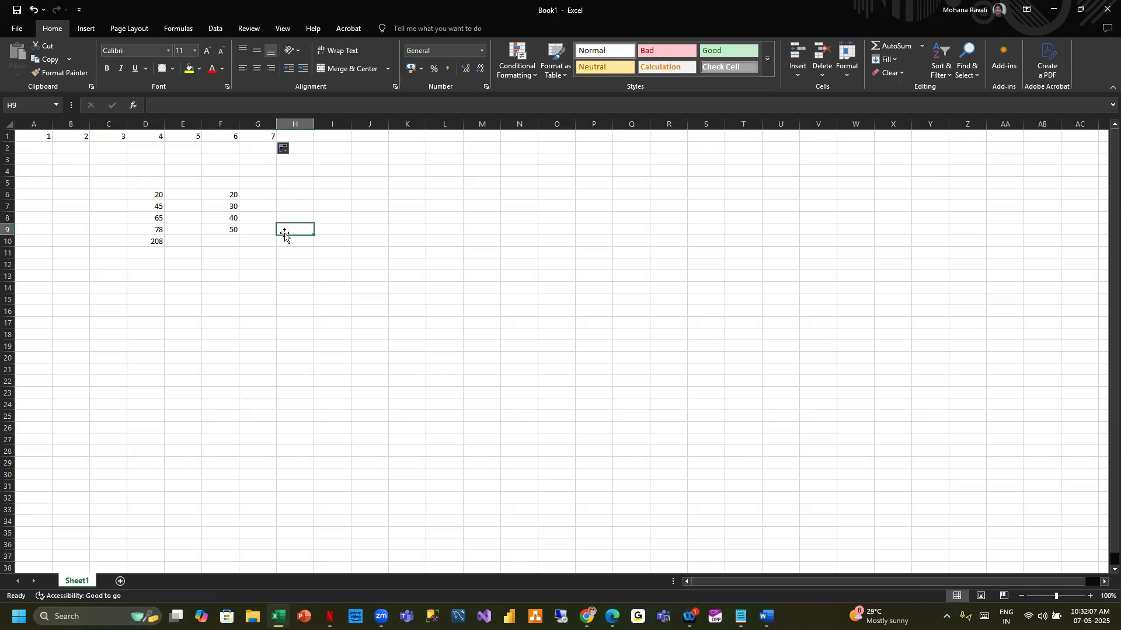
- Copy the formula in cell G1 across the rest of row 1 to the sheet's last column, XFD
left_click(269, 134)
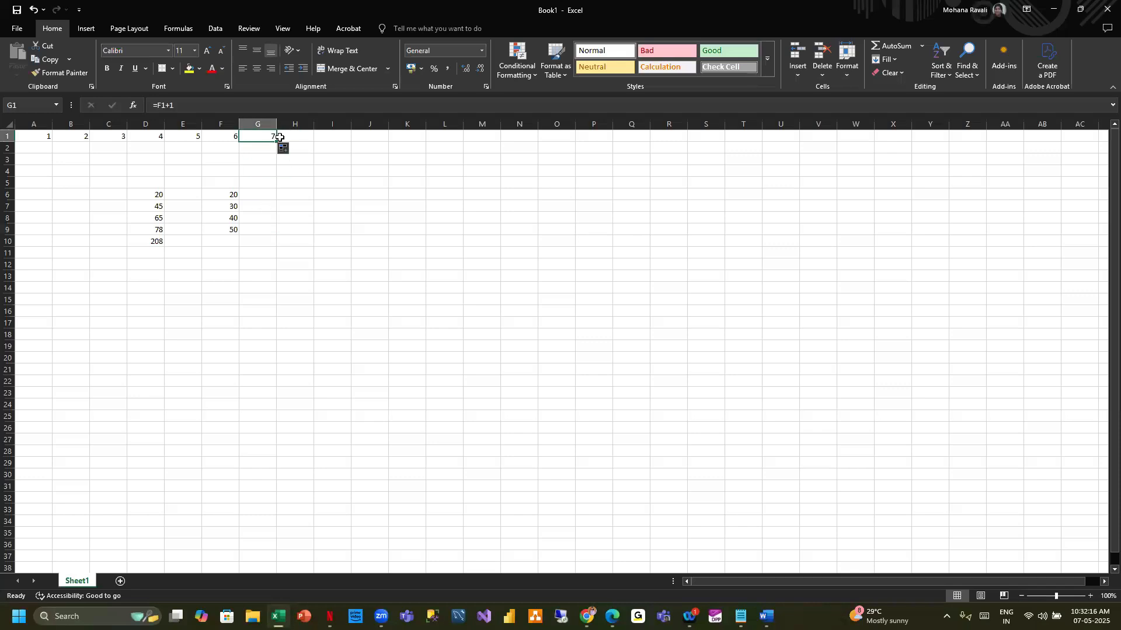
key("ctrl+c")
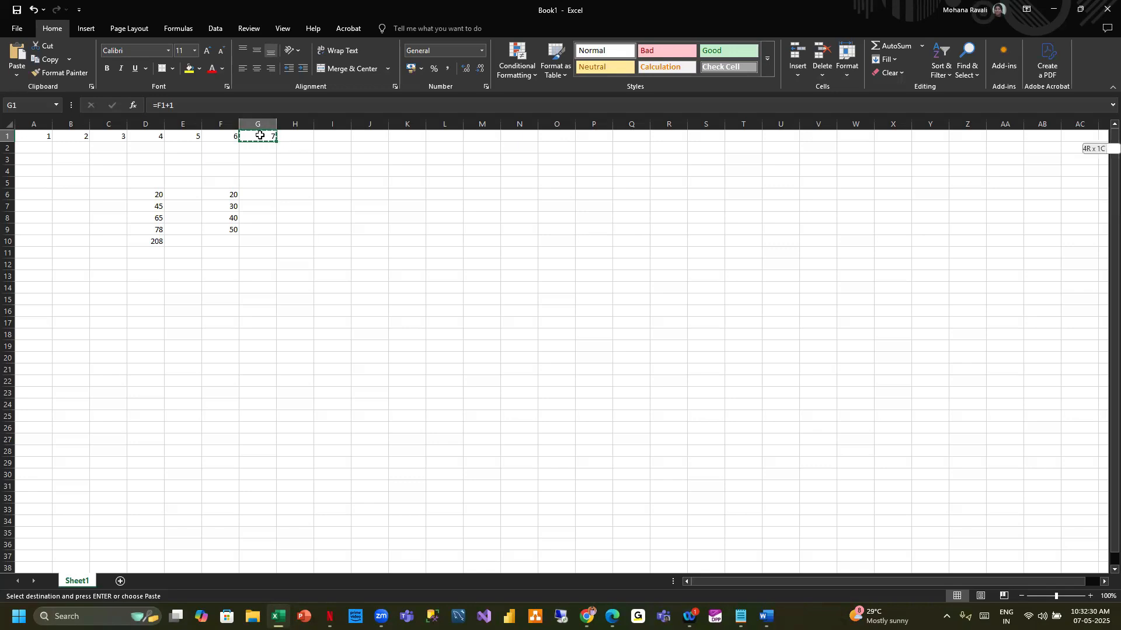
key("ctrl+shift+Right")
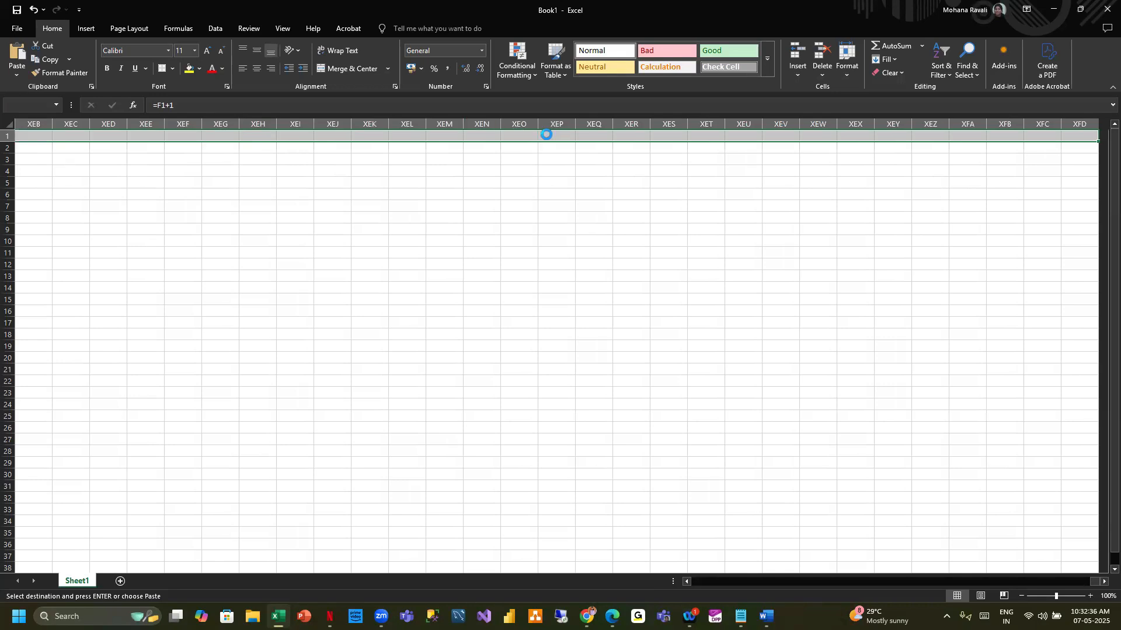
key("ctrl+v")
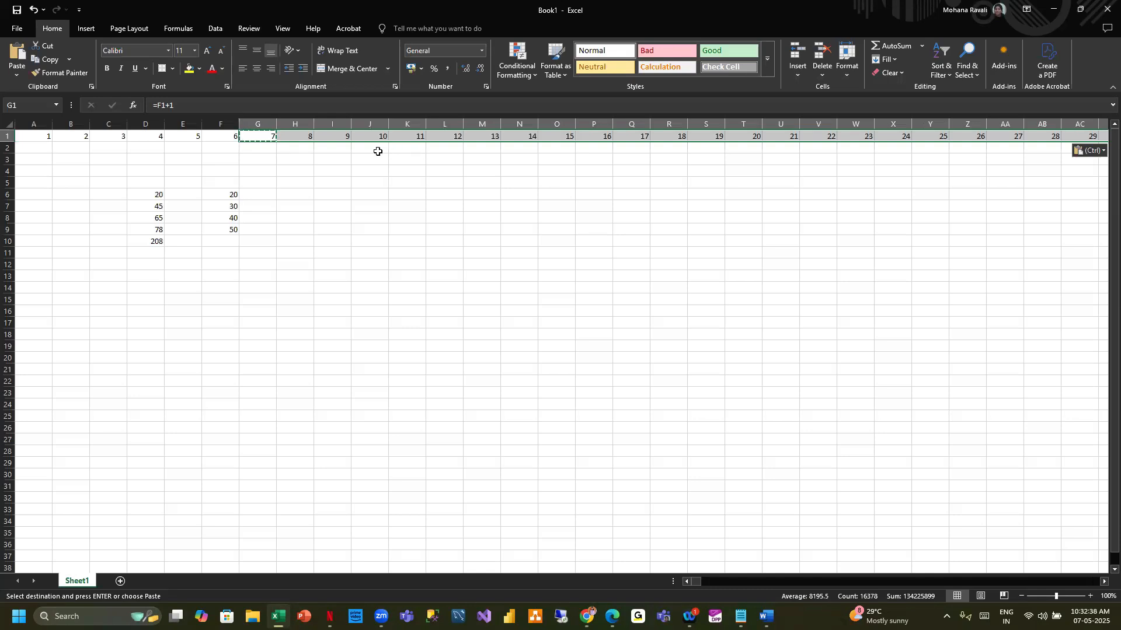
- Jump from cell G1 to the last filled cell in row 1 to check the column number
left_click(296, 137)
left_click(261, 135)
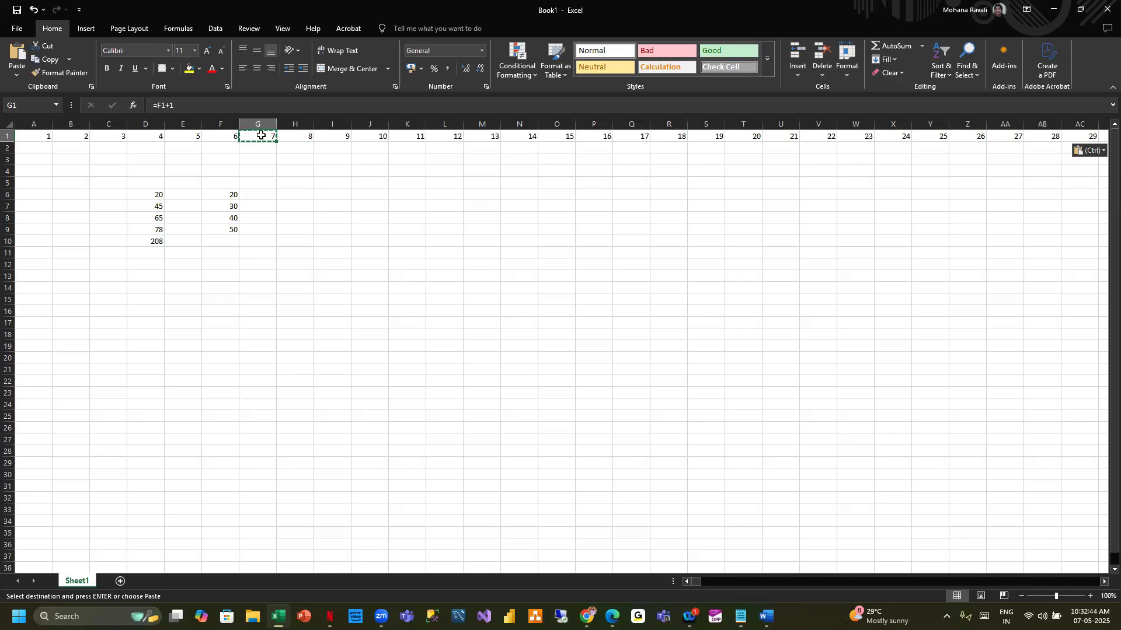
key("ctrl+Right")
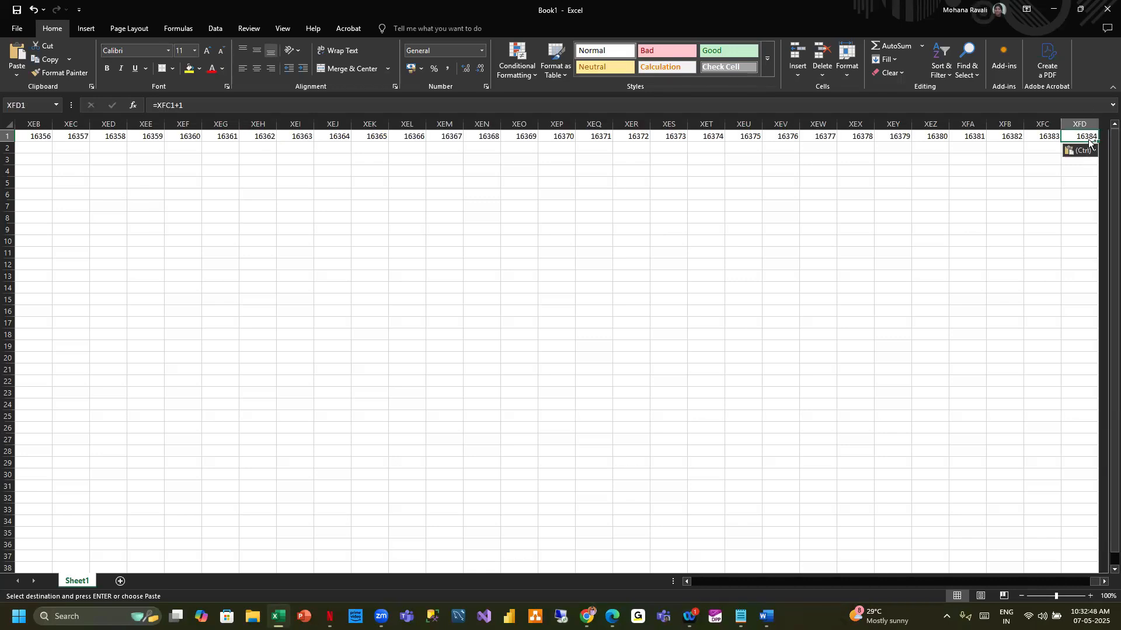
- Return to the start of row 1 and cancel the pending copy, leaving empty cell K5 selected
key("ctrl+Left")
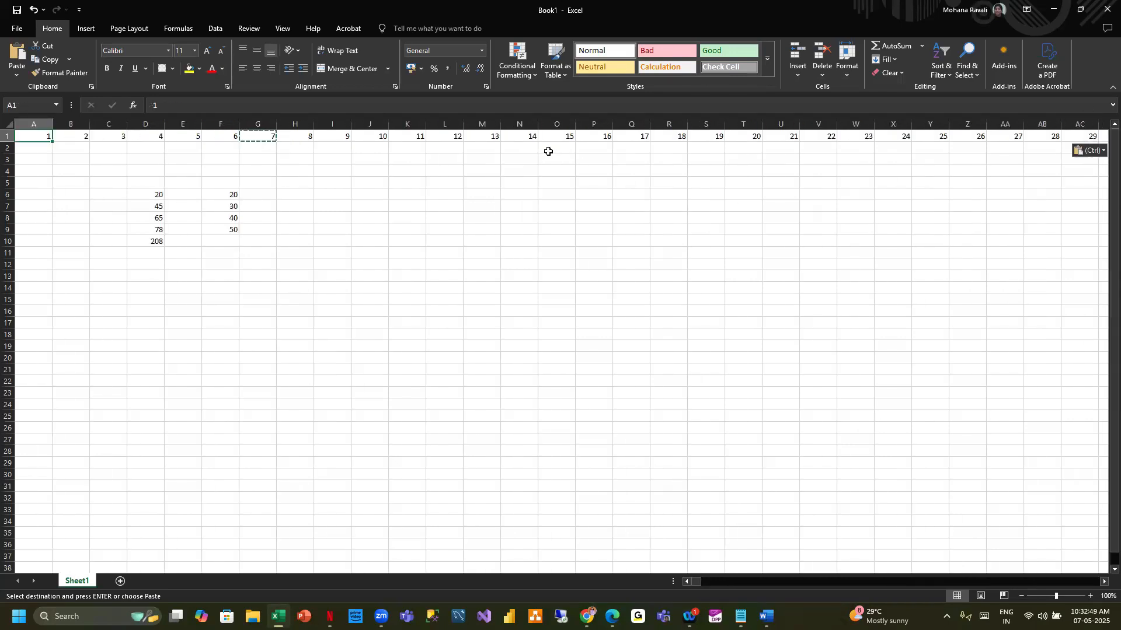
left_click(296, 231)
key("Escape")
left_click(408, 206)
left_click(406, 195)
left_click(405, 184)
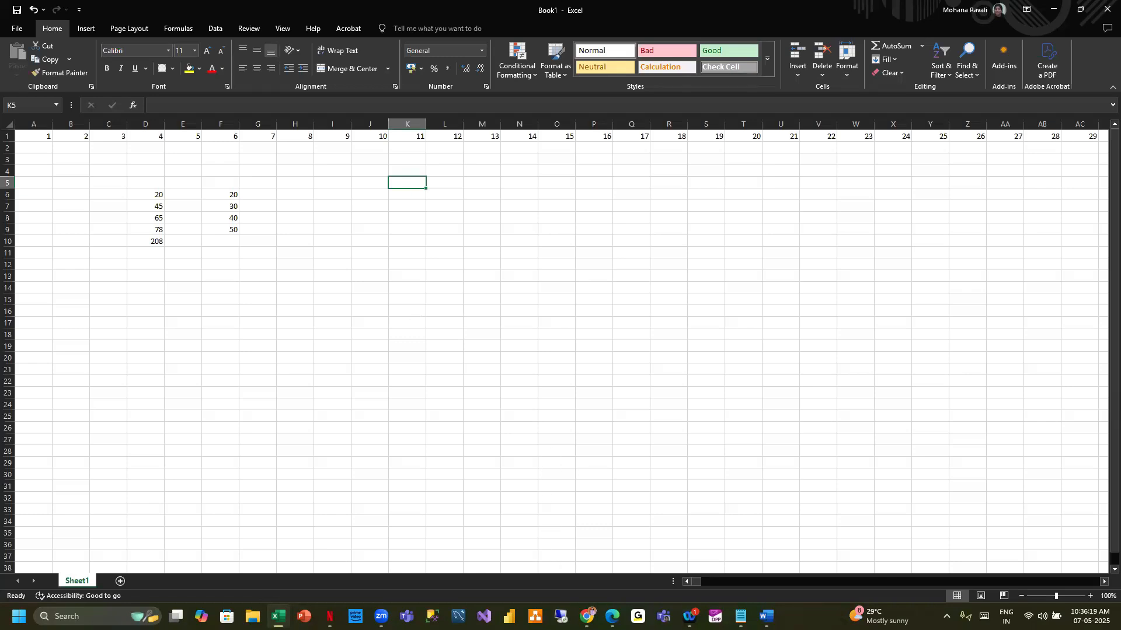
- Switch to Google Chrome, maximize its window and get the address field ready for a search
key("alt+Tab")
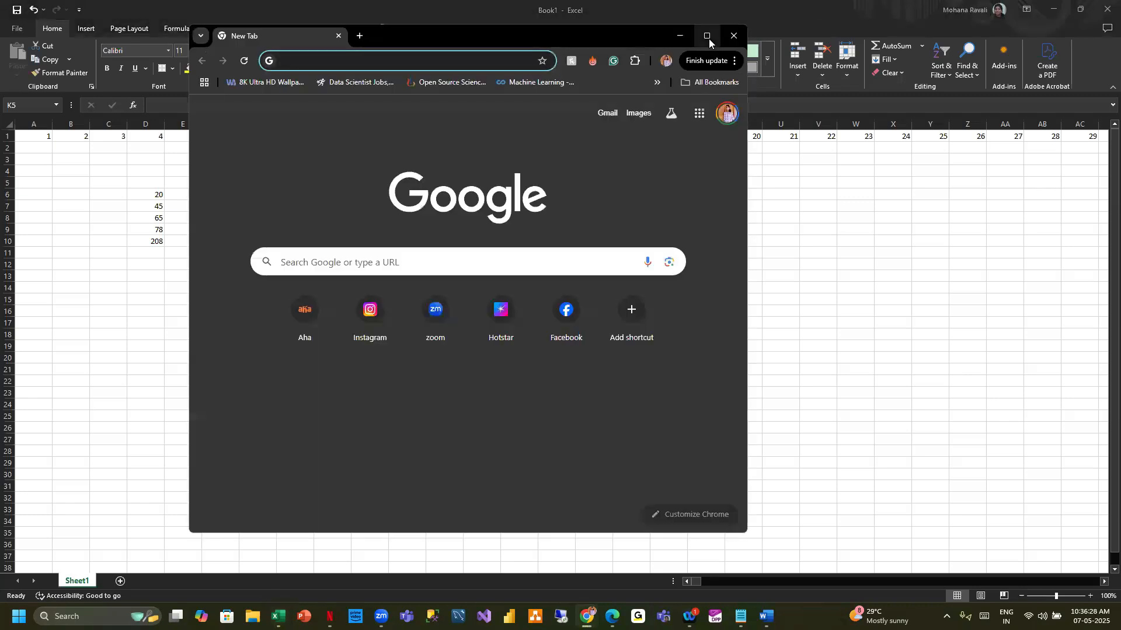
left_click(709, 37)
left_click(338, 31)
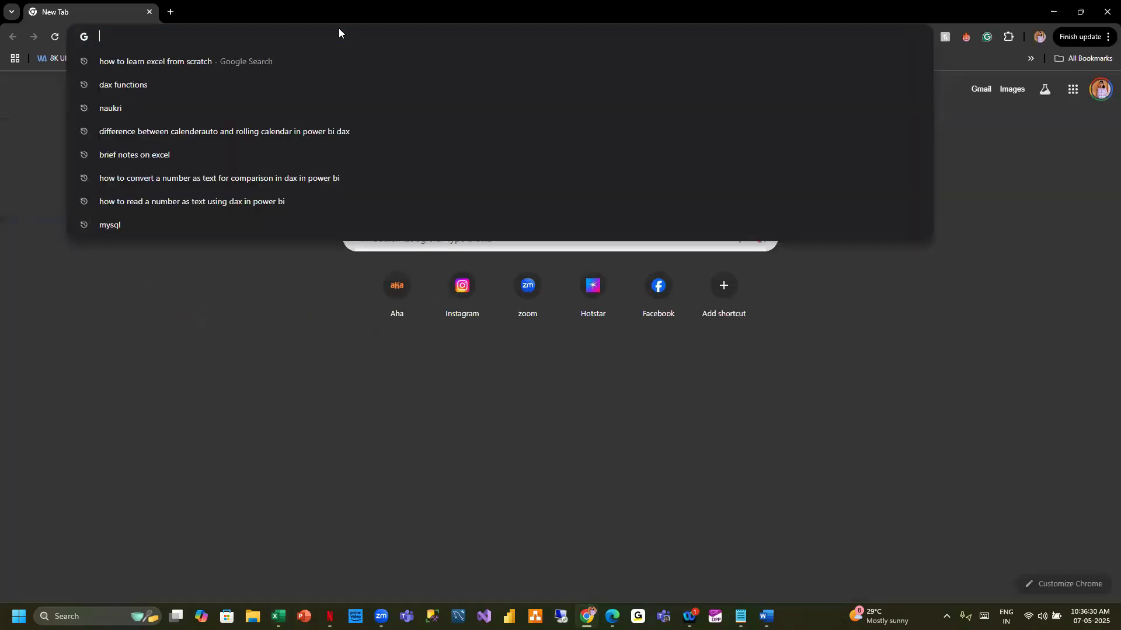
type("superstor")
key("BackSpace")
key("BackSpace")
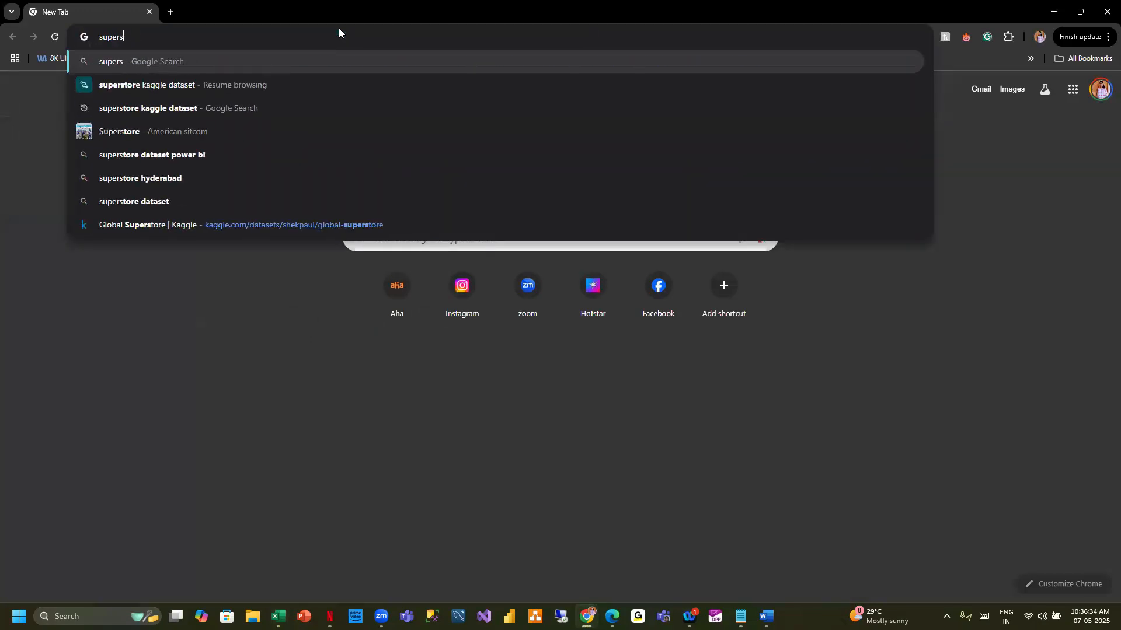
key("Escape")
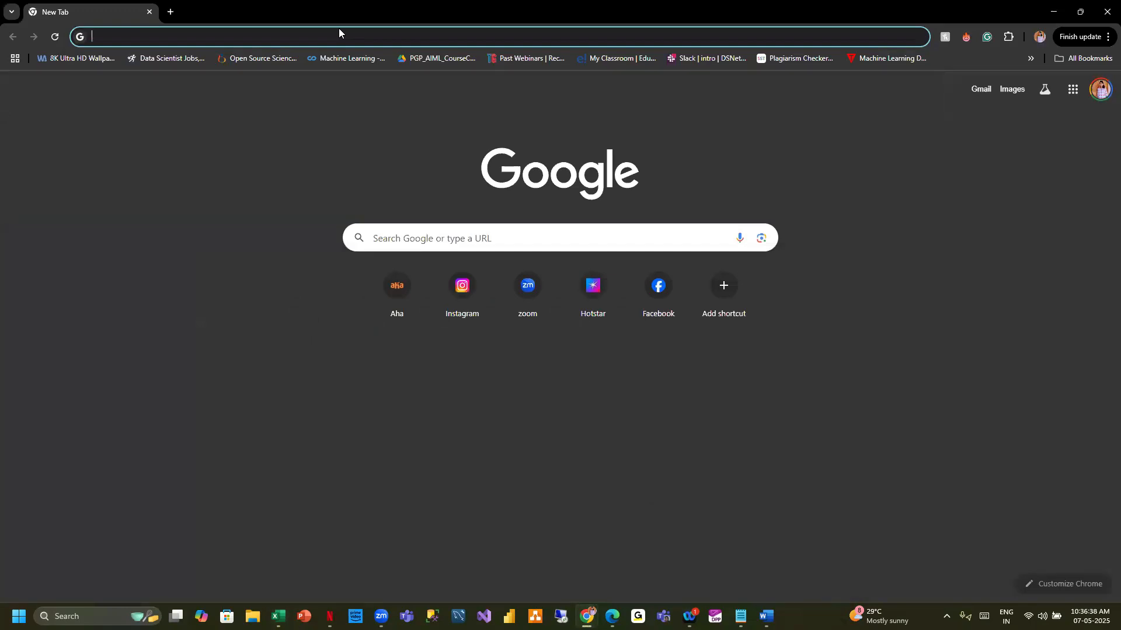
- Search Google for "superstore dataset kaggle" and look through the results
type("SUperstore")
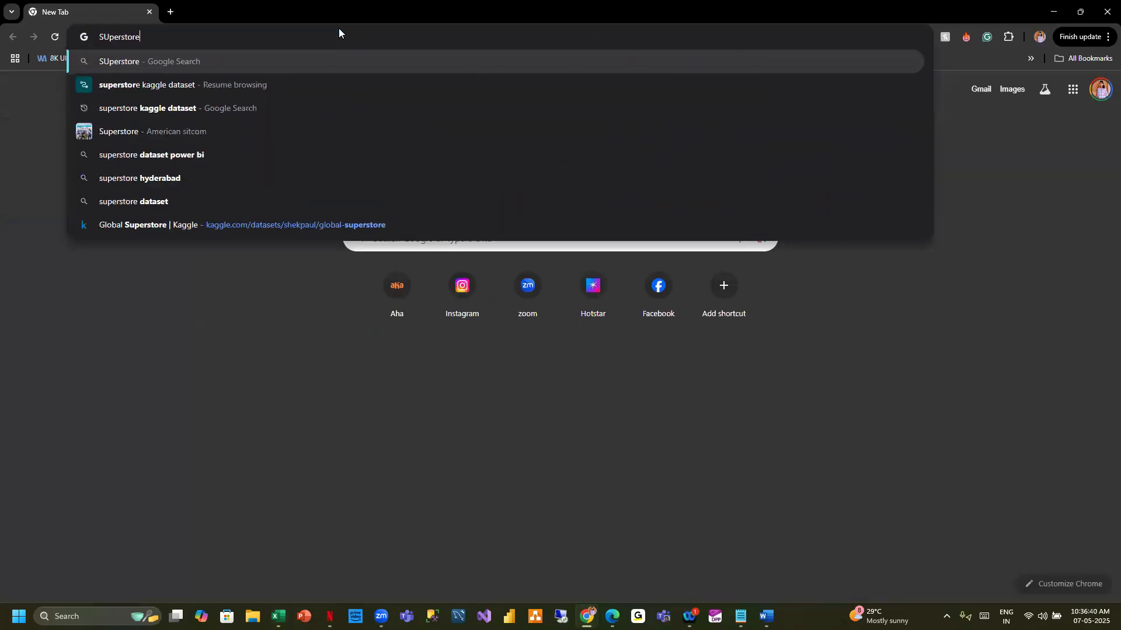
type(" dataset kaggle")
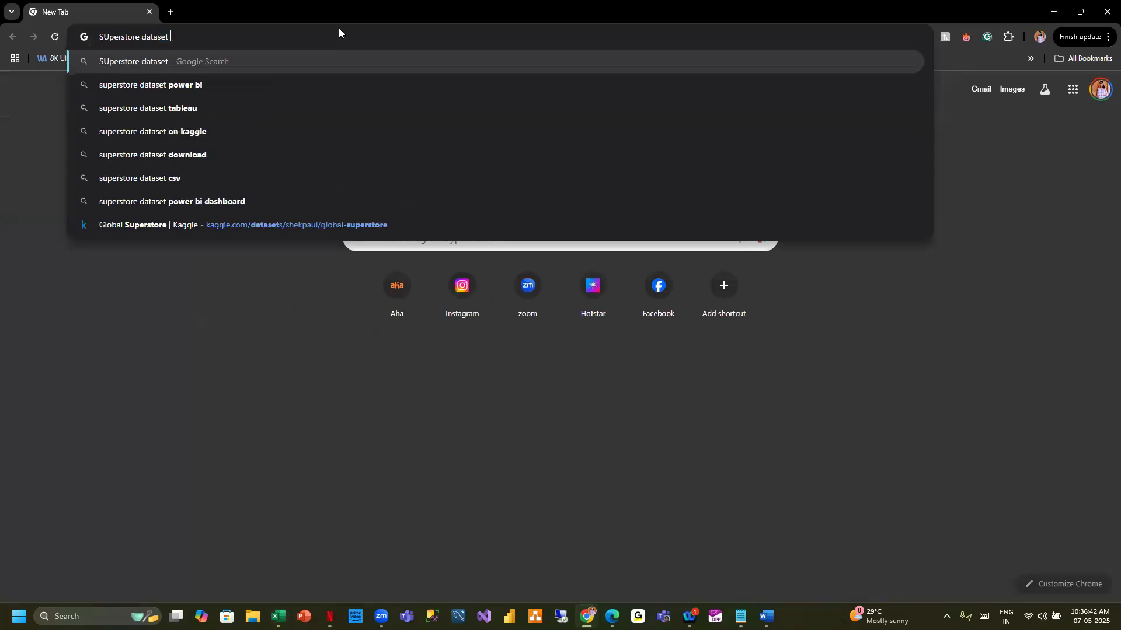
key("Return")
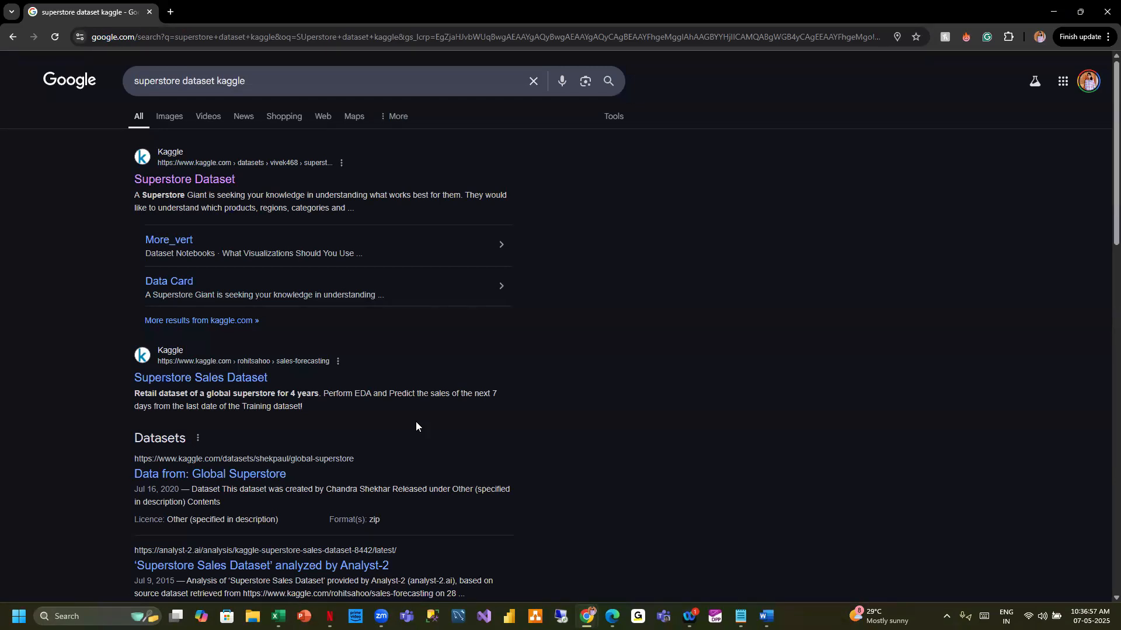
scroll(416, 421, "down", 7)
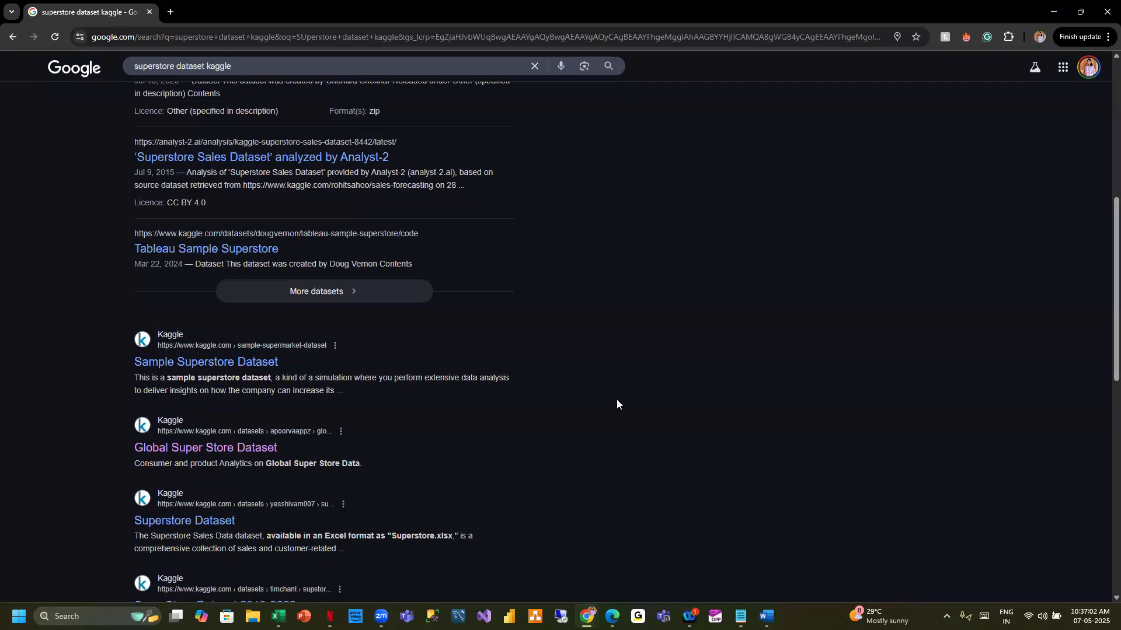
scroll(616, 404, "down", 2)
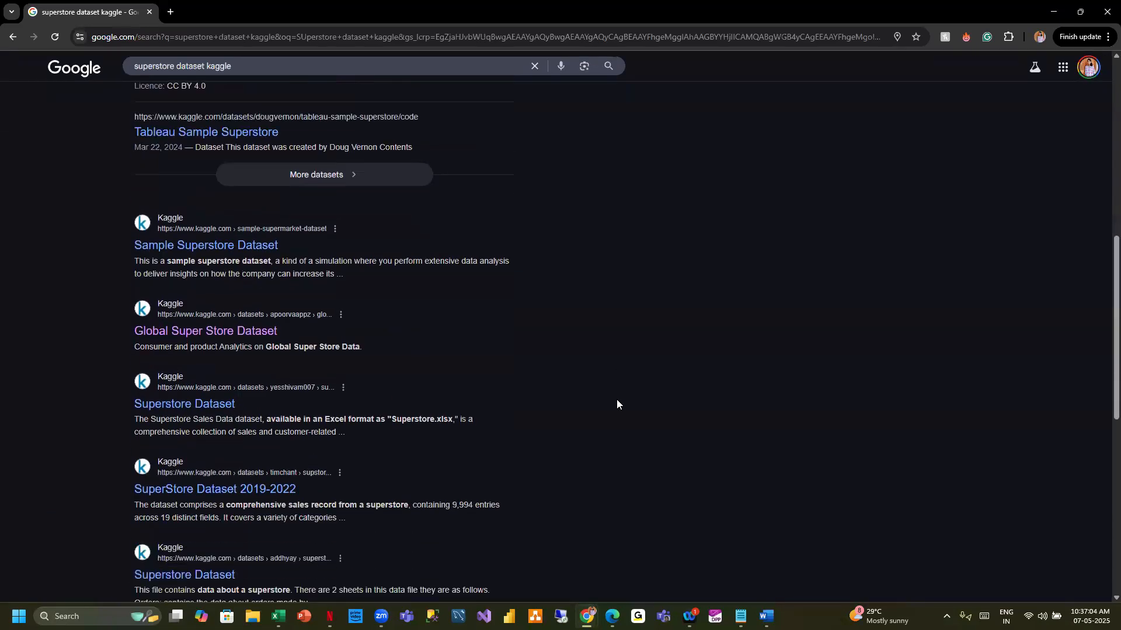
scroll(617, 404, "down", 4)
scroll(616, 404, "up", 11)
scroll(616, 403, "up", 3)
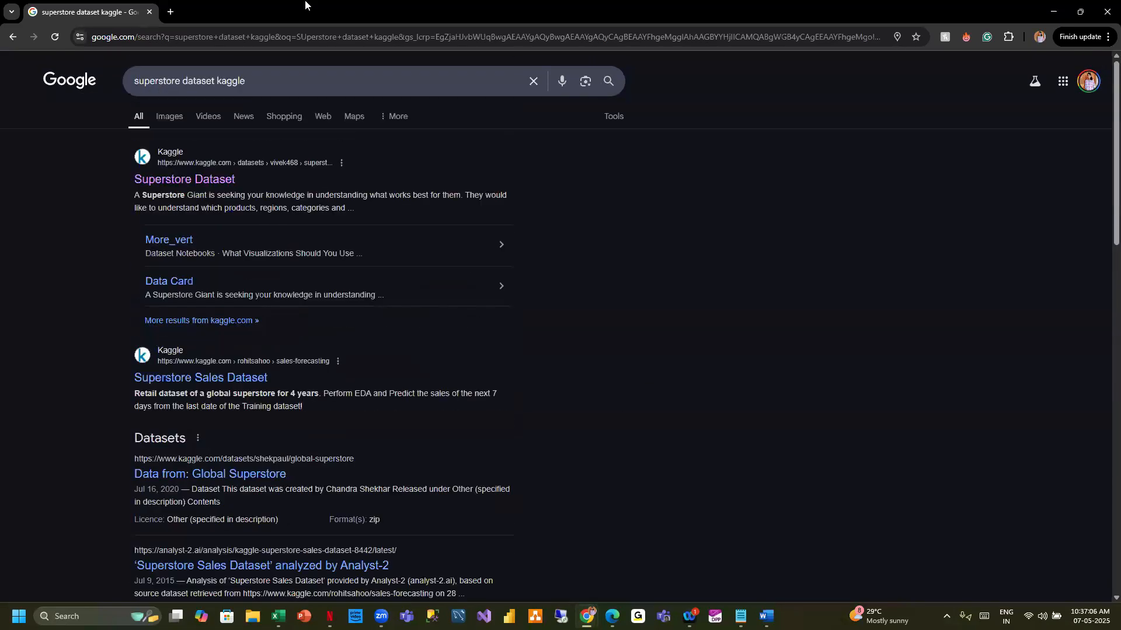
- Refine the Google search to "superstore dataset with orders, returns"
left_click(275, 77)
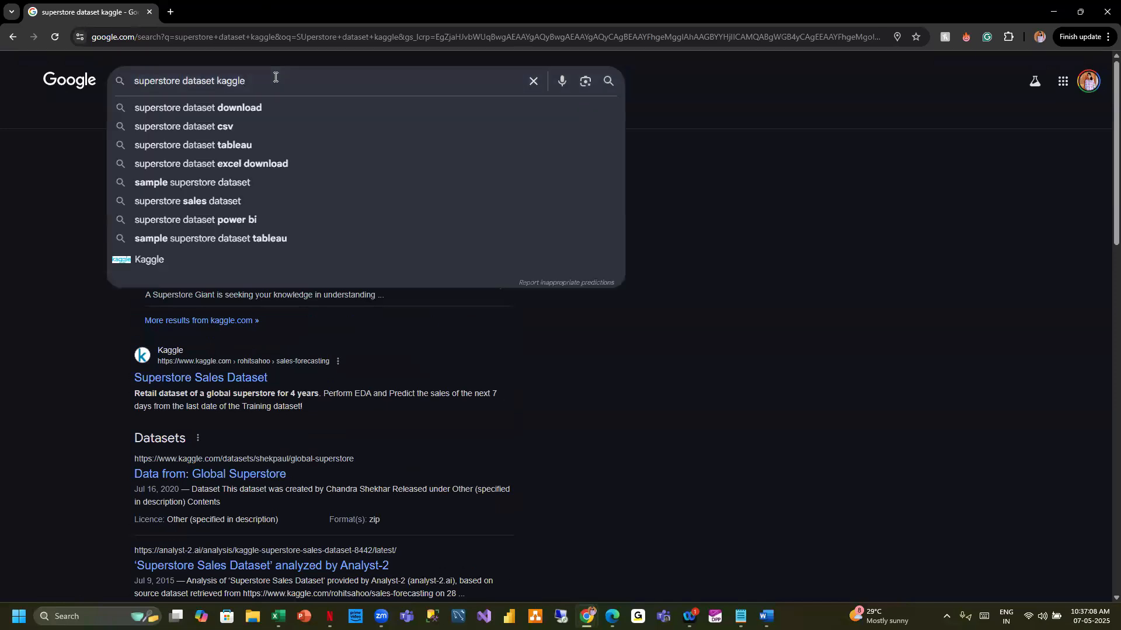
key("BackSpace")
key("BackSpace")
key("BackSpace")
key("BackSpace")
key("BackSpace")
key("BackSpace")
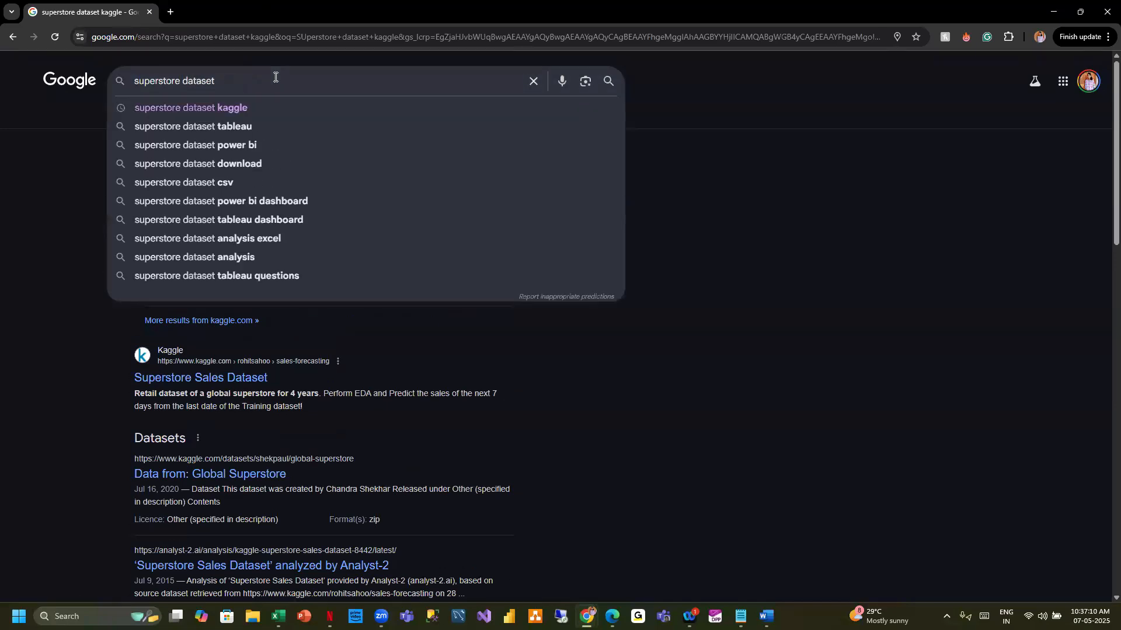
type("with ")
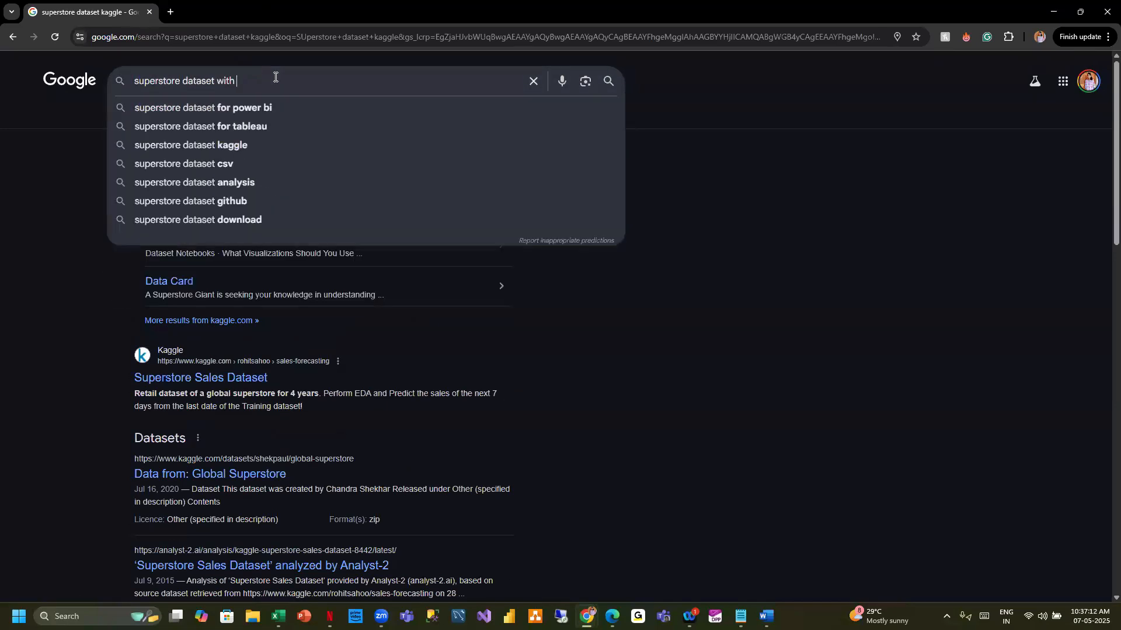
type("orders, returns")
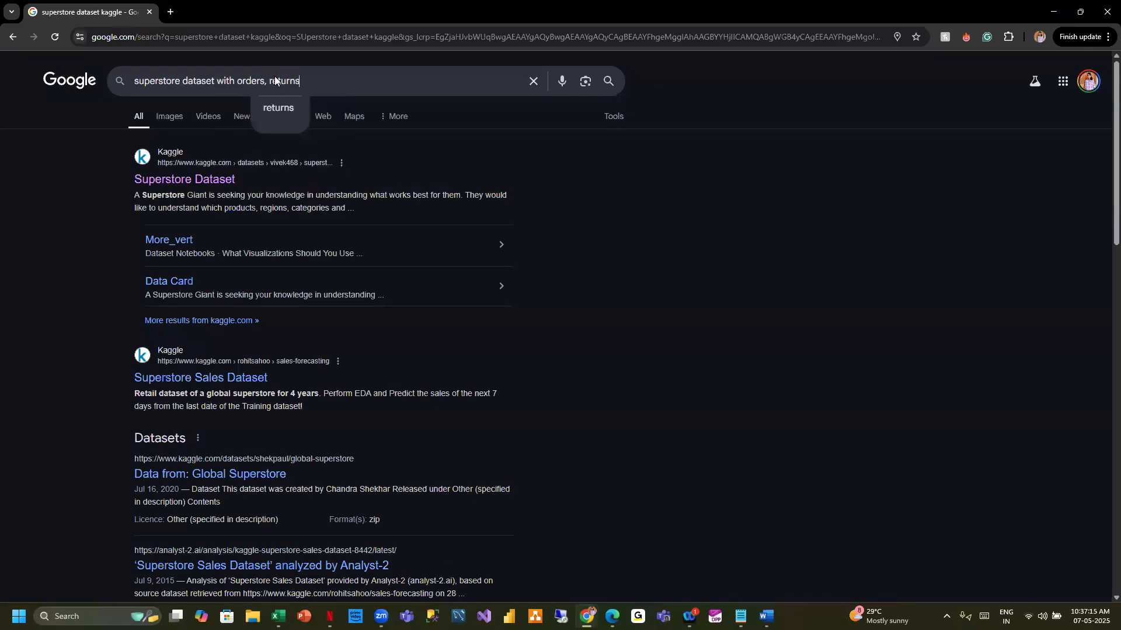
key("Return")
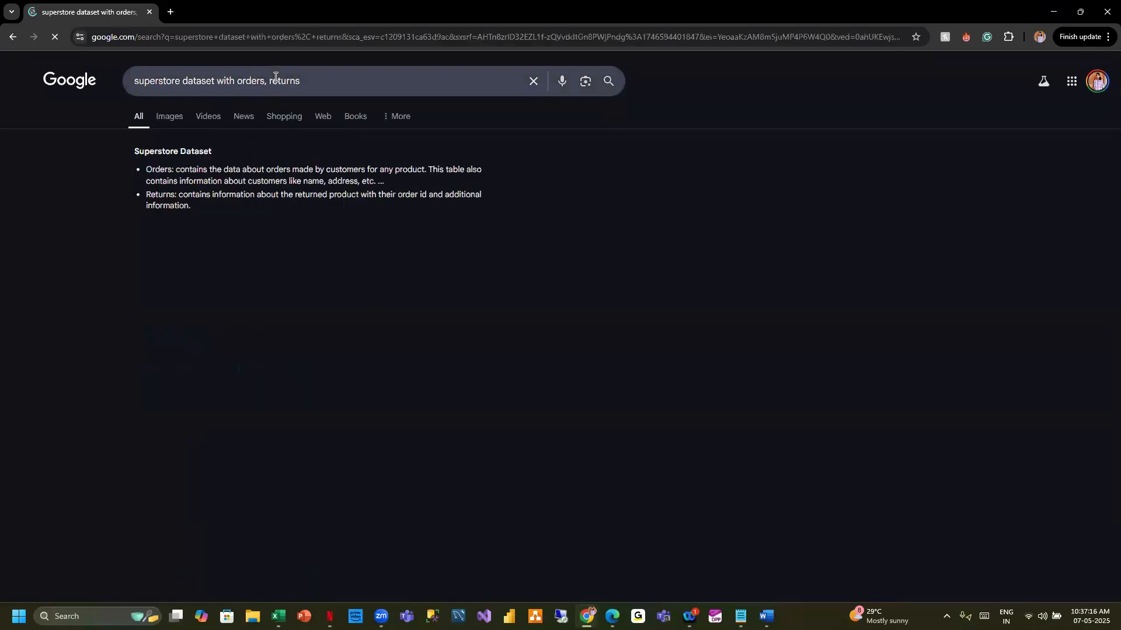
- Extend the search to "superstore dataset with orders, returns in kaggle" and open the first Kaggle Superstore Dataset result
left_click(346, 83)
type("in kaggle")
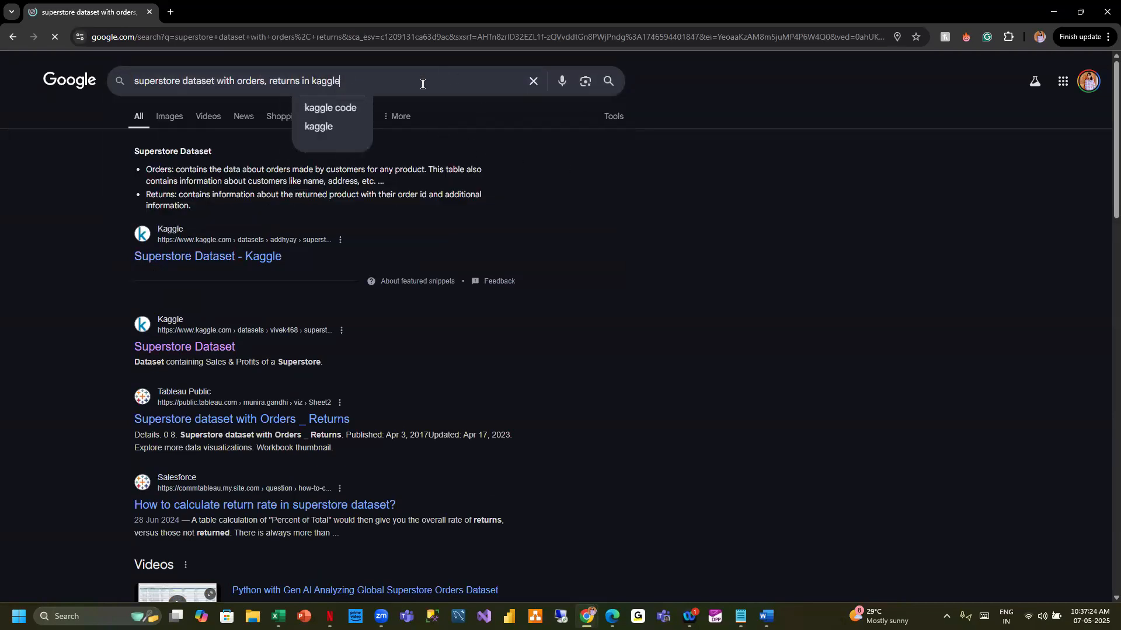
key("Return")
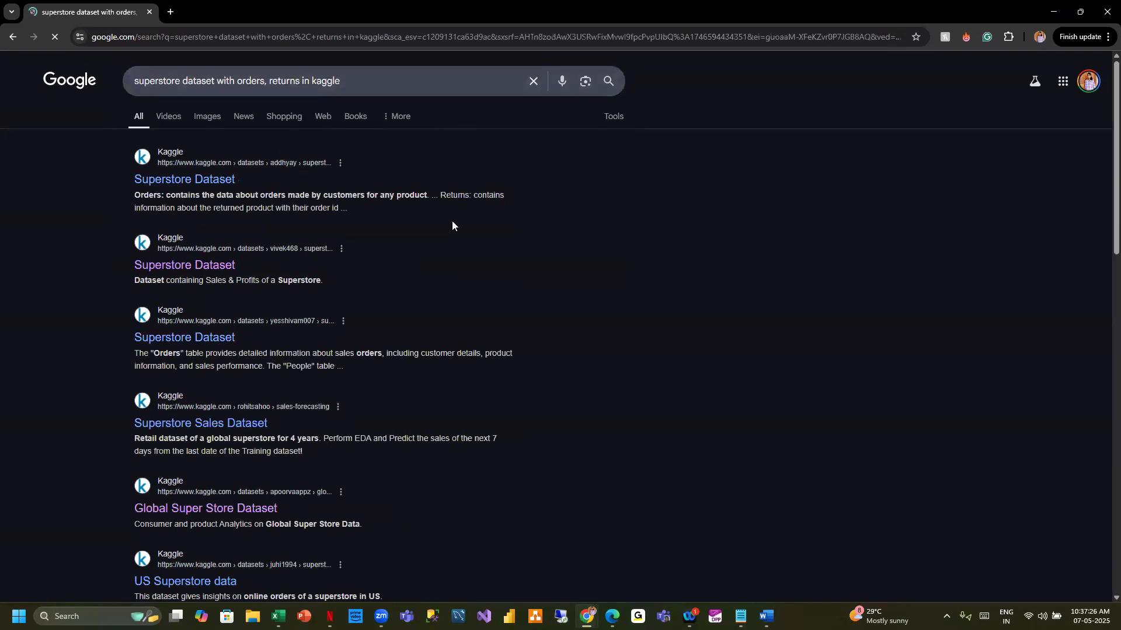
left_click(209, 183)
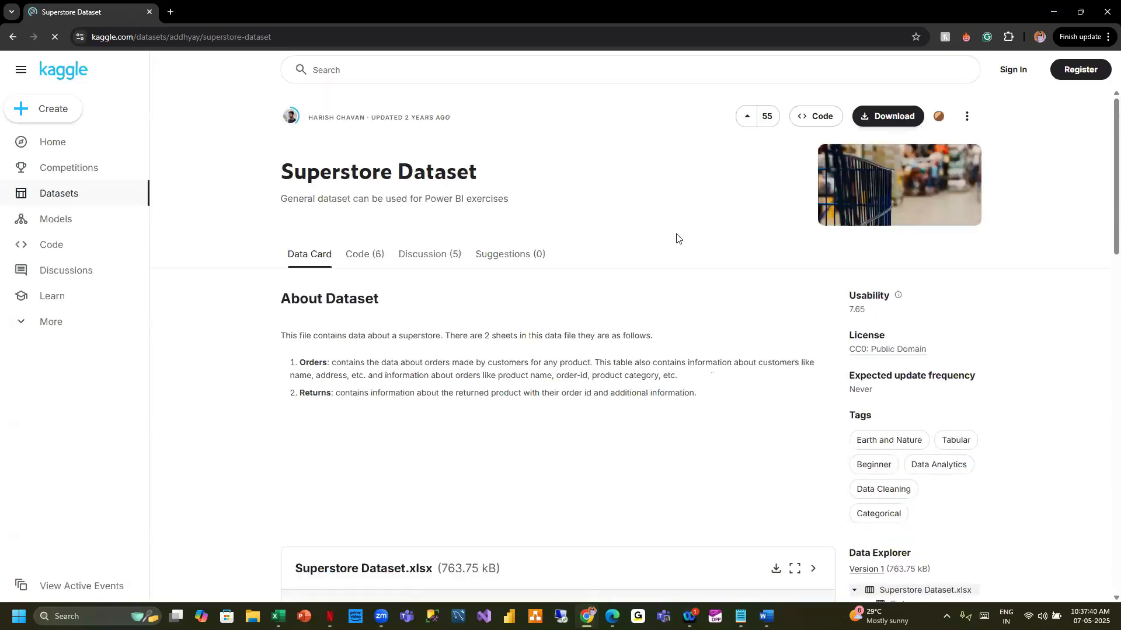
- Examine the dataset page's descriptions of the Orders and Returns sheets and the details of Superstore Dataset.xlsx
scroll(677, 238, "down", 3)
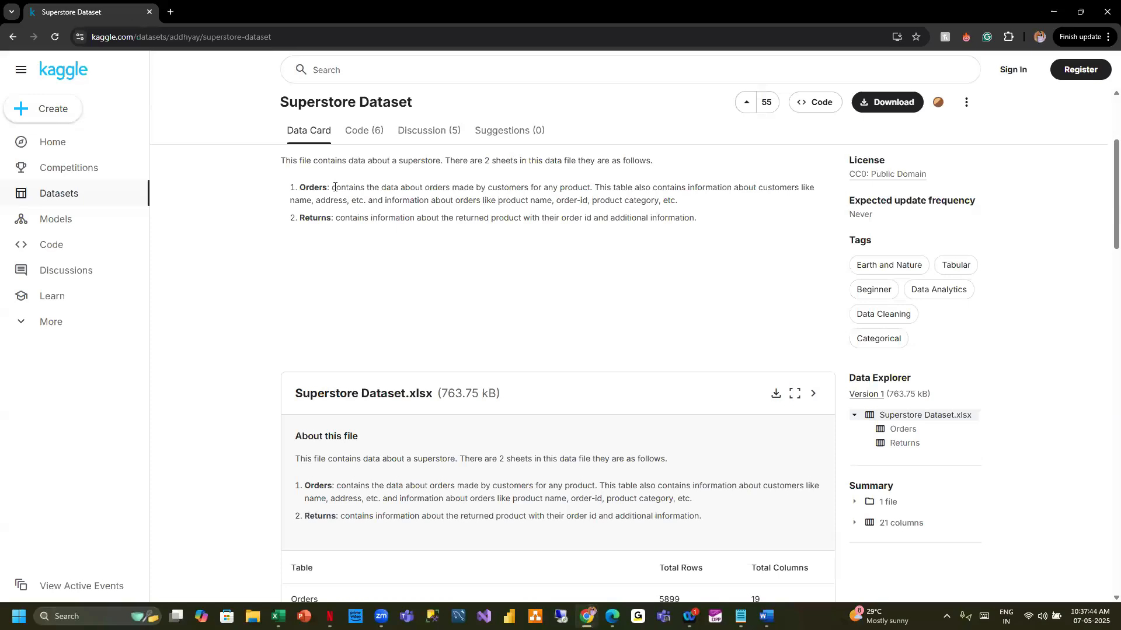
left_click_drag(332, 187, 814, 189)
left_click_drag(316, 200, 671, 200)
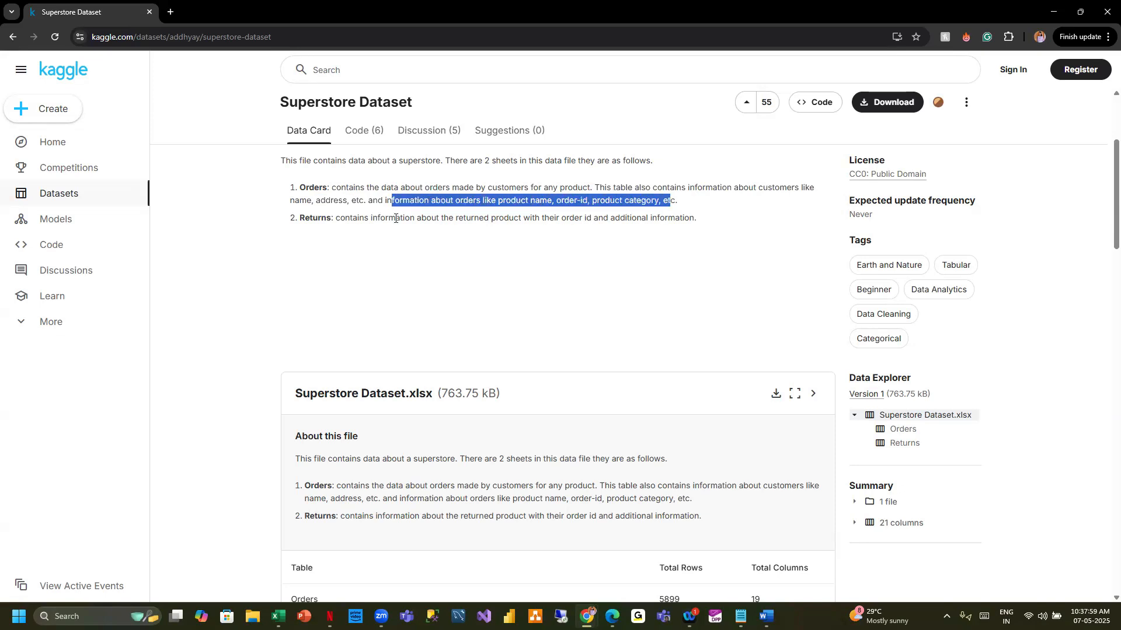
left_click(335, 218)
left_click_drag(337, 218, 726, 222)
left_click(726, 222)
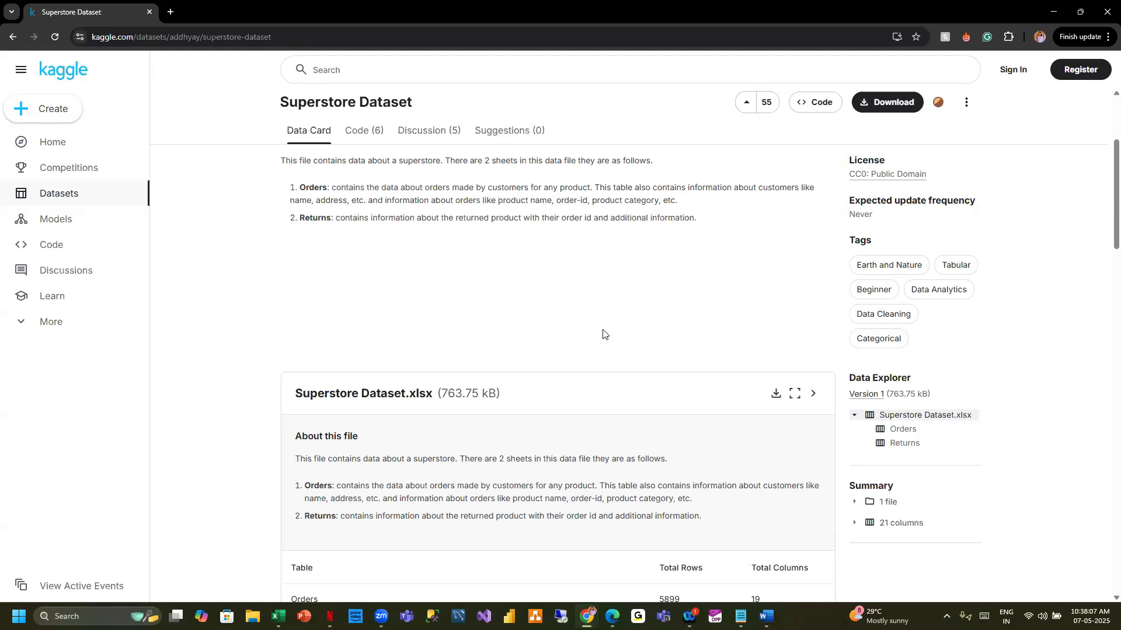
scroll(603, 334, "down", 2)
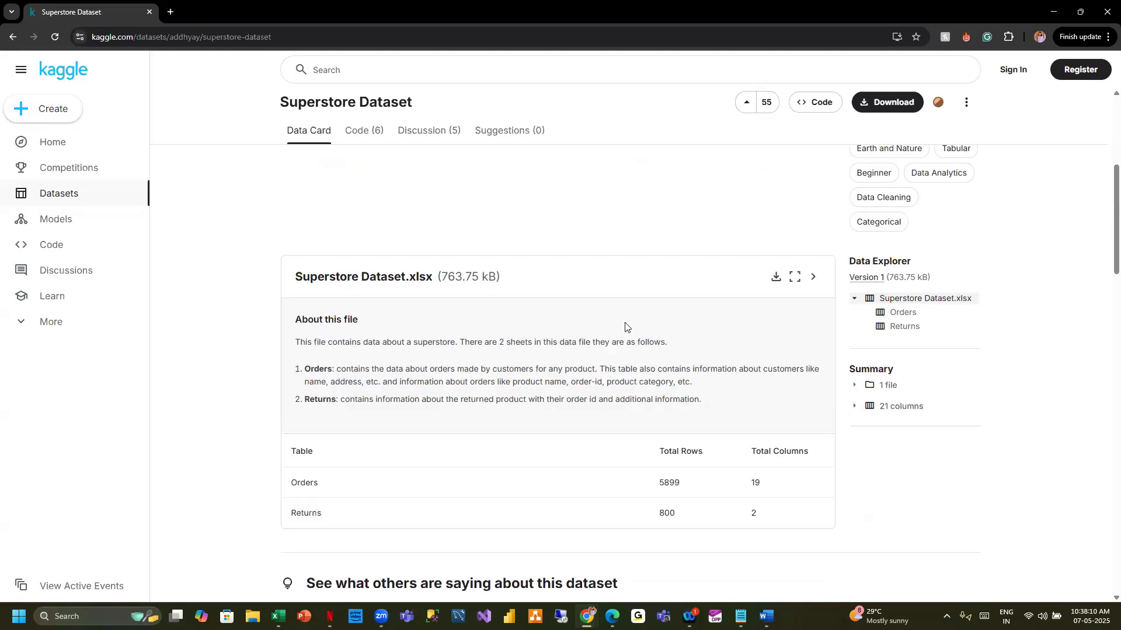
scroll(724, 314, "down", 5)
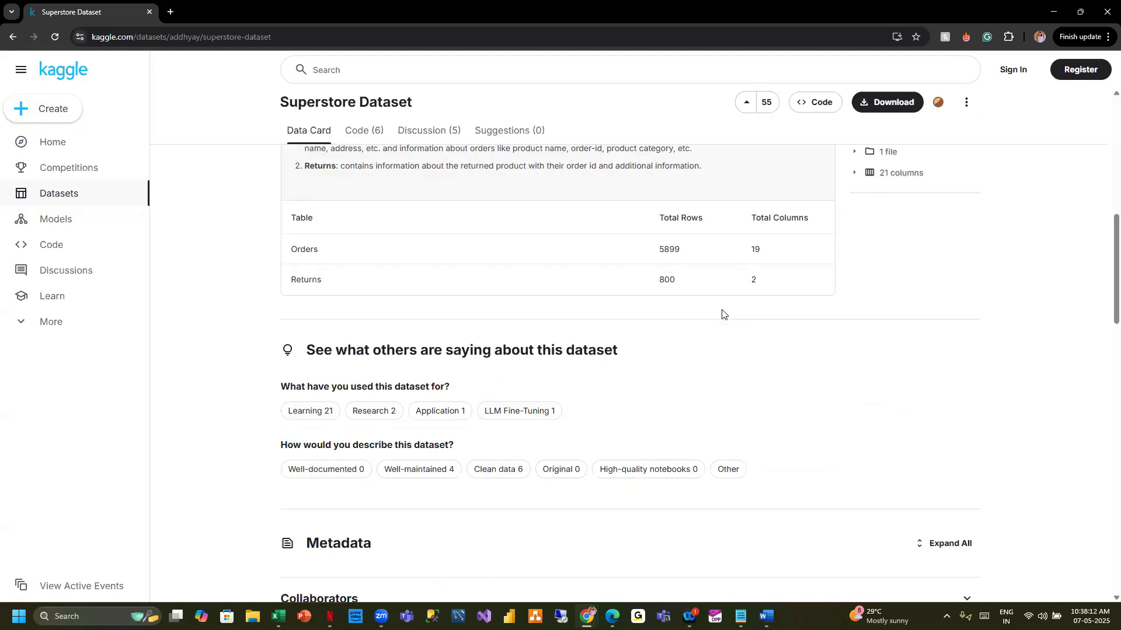
scroll(722, 311, "up", 4)
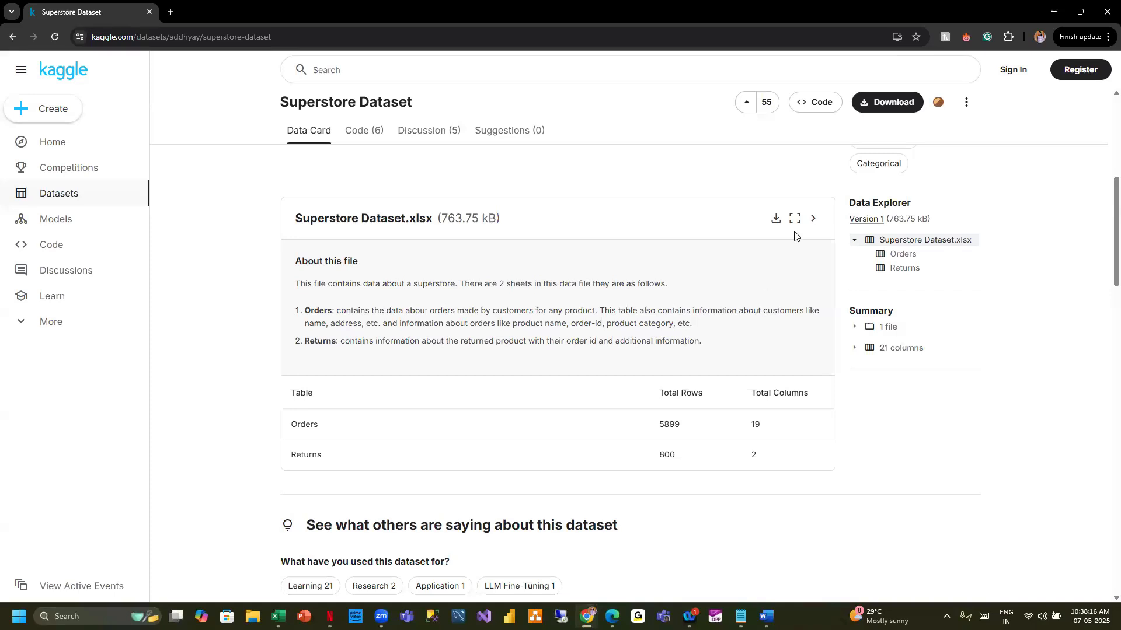
- Download the Superstore Dataset as a zip, signing in to Kaggle with Google
left_click(877, 109)
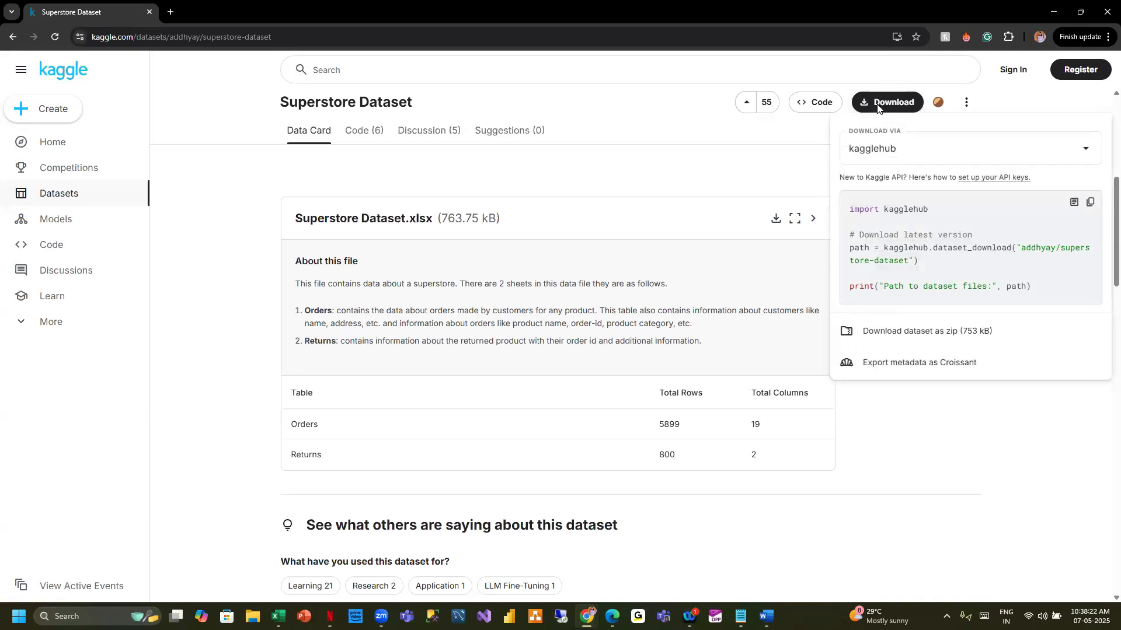
left_click(915, 331)
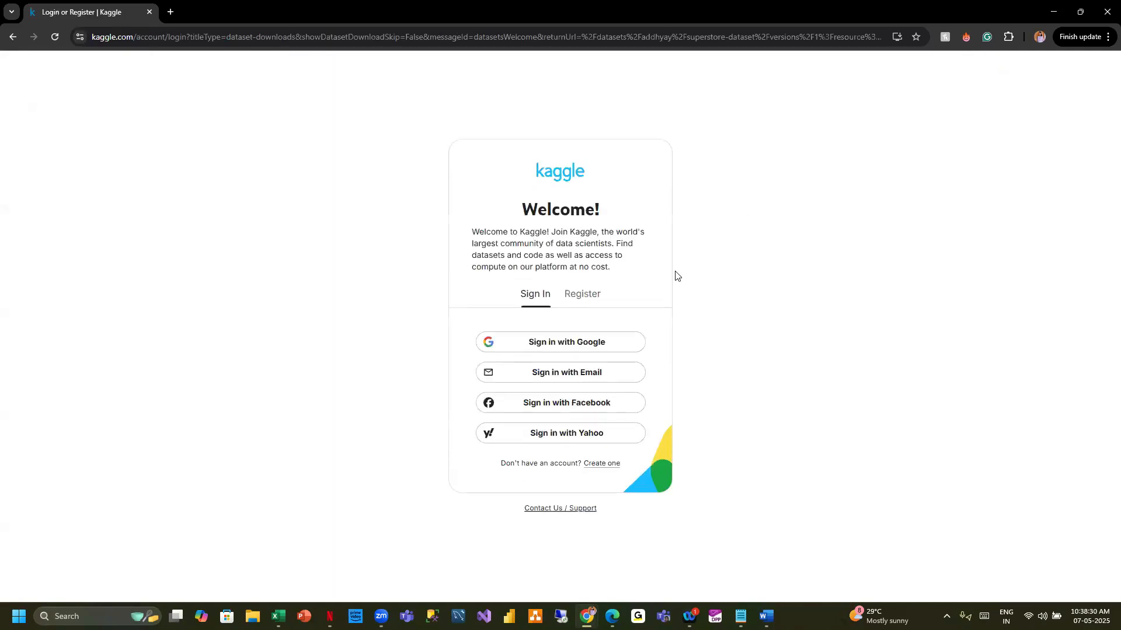
left_click(539, 347)
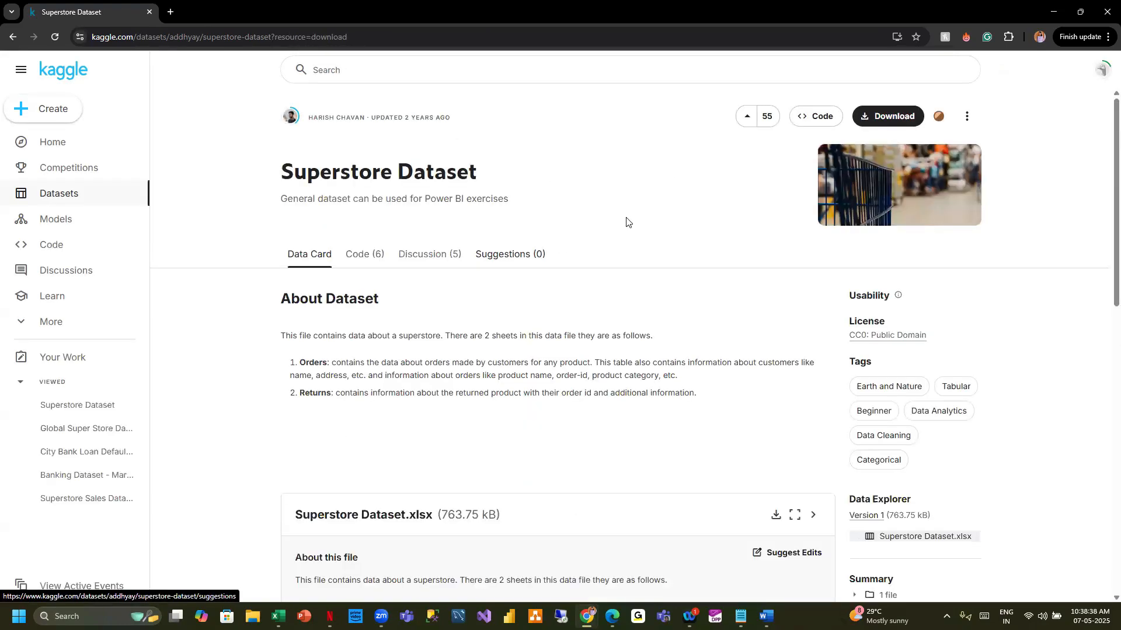
left_click(888, 120)
left_click(899, 346)
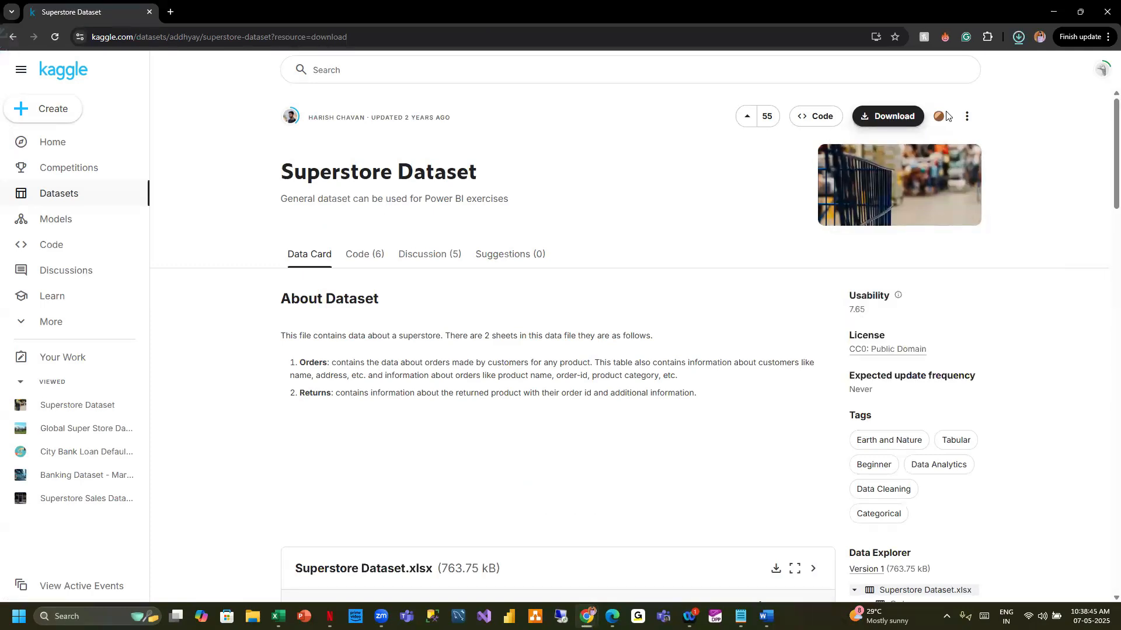
- Check the recent downloads for the zip, then open the Downloads folder in File Explorer
left_click(1018, 36)
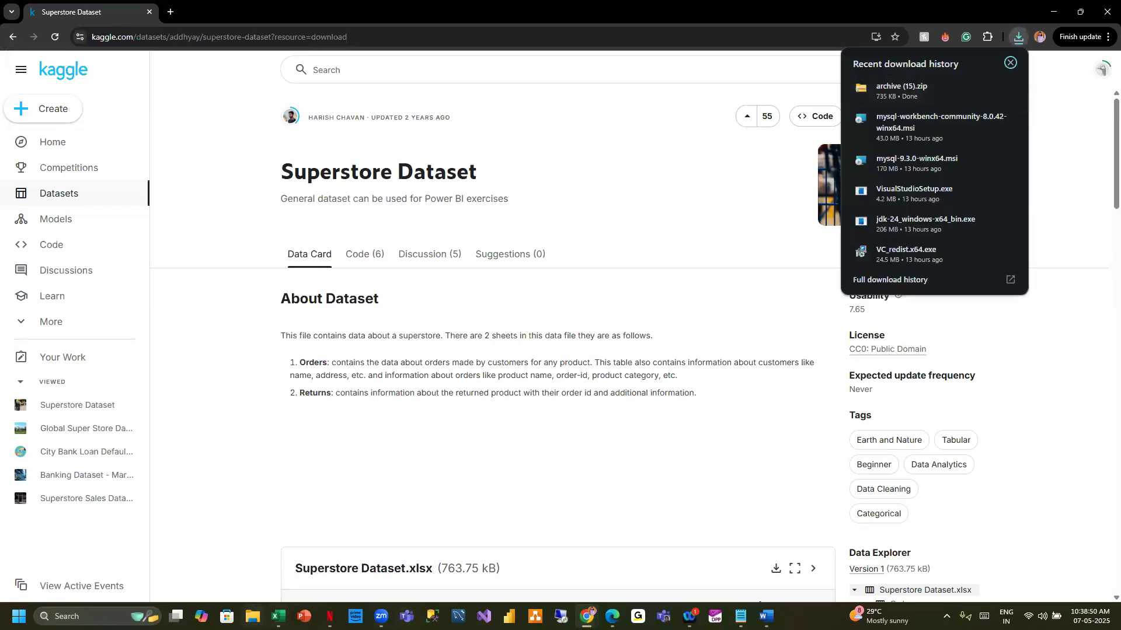
left_click(253, 617)
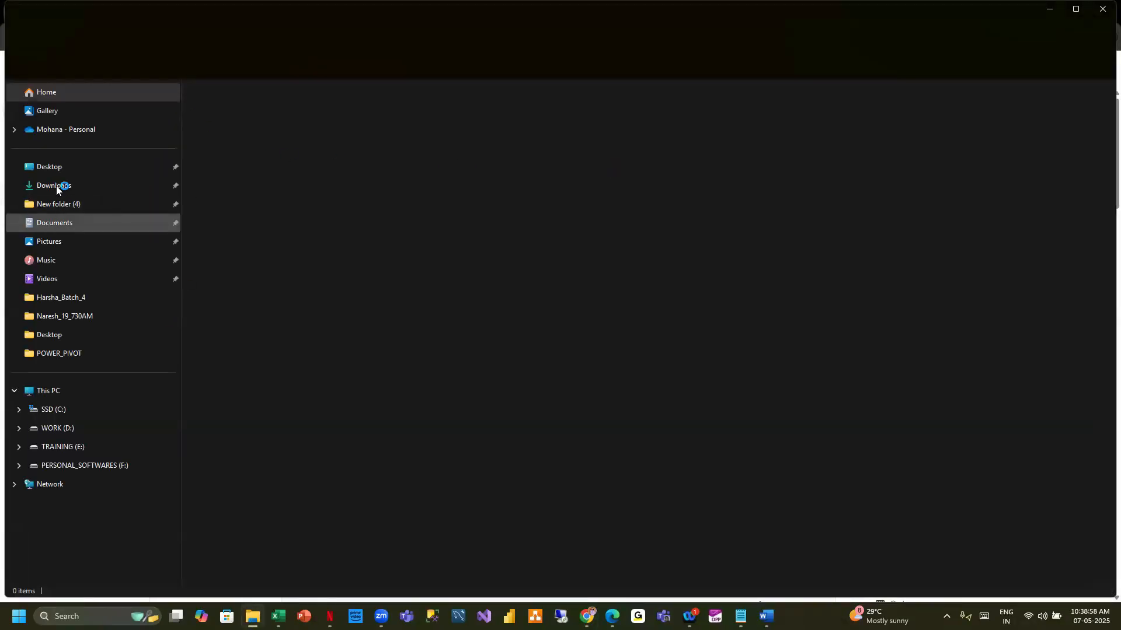
left_click(56, 186)
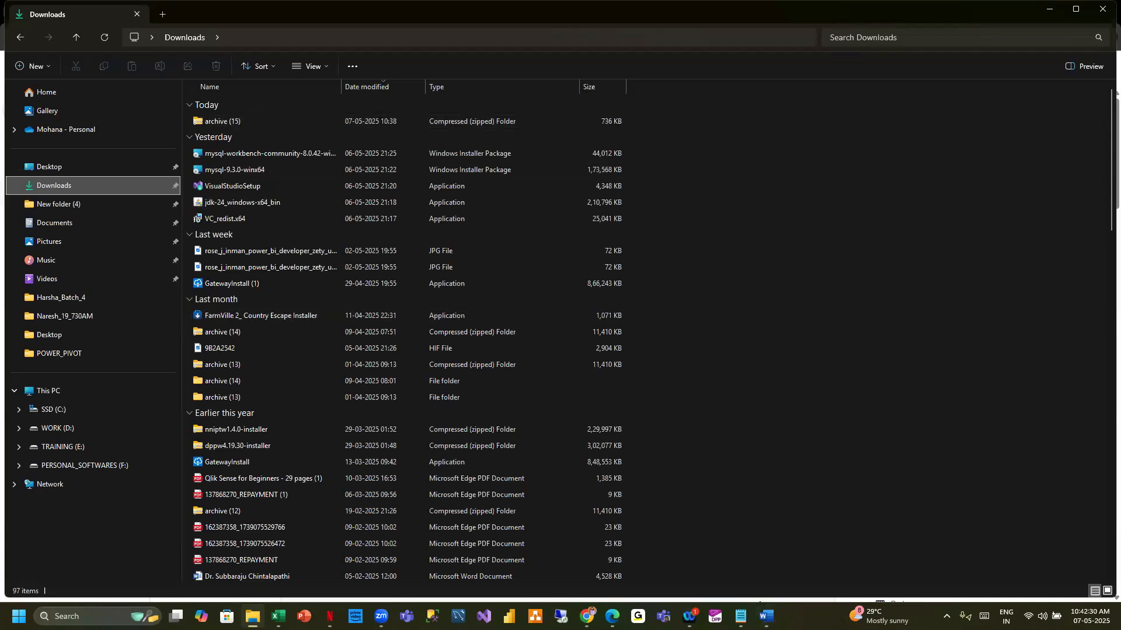
- Switch to the Data Analytics outline in Word and review the Introduction to Excel and UI of Excel topics
left_click(766, 616)
left_click(703, 557)
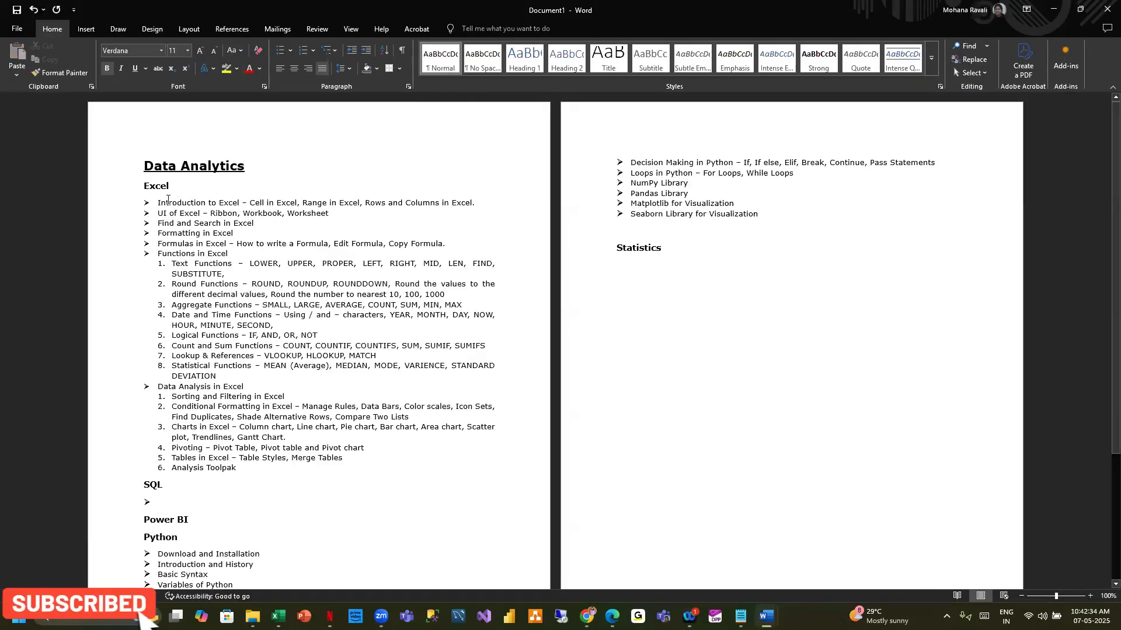
left_click_drag(156, 203, 480, 203)
left_click_drag(160, 213, 348, 222)
left_click(347, 219)
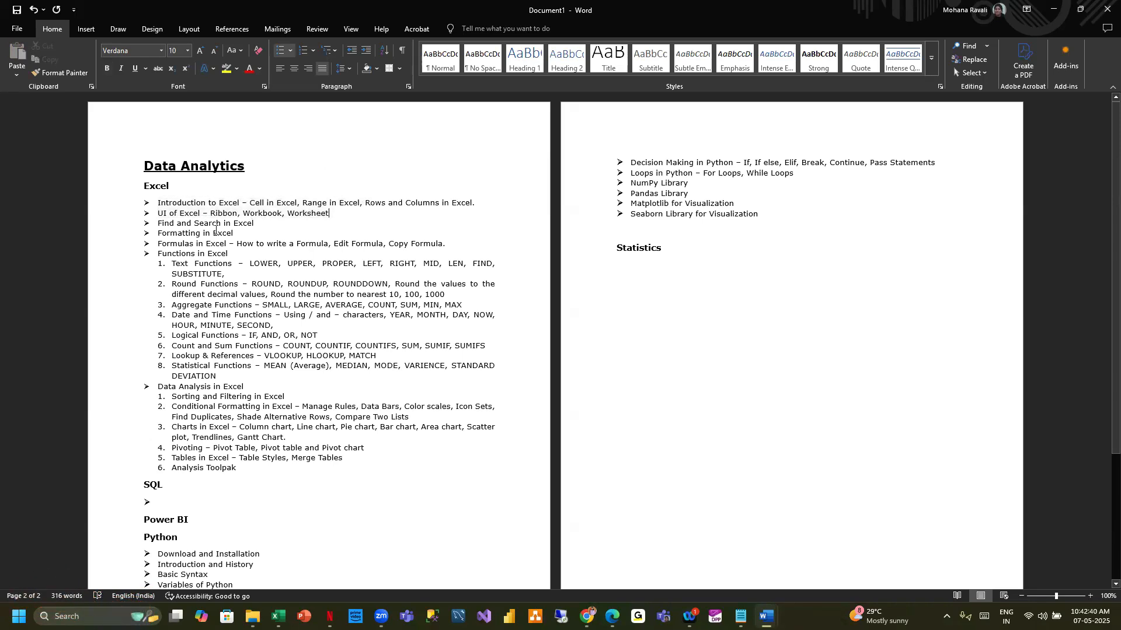
- Review the Find and Search in Excel topic in the outline, then return to the Downloads folder
left_click_drag(157, 225, 290, 229)
left_click(293, 226)
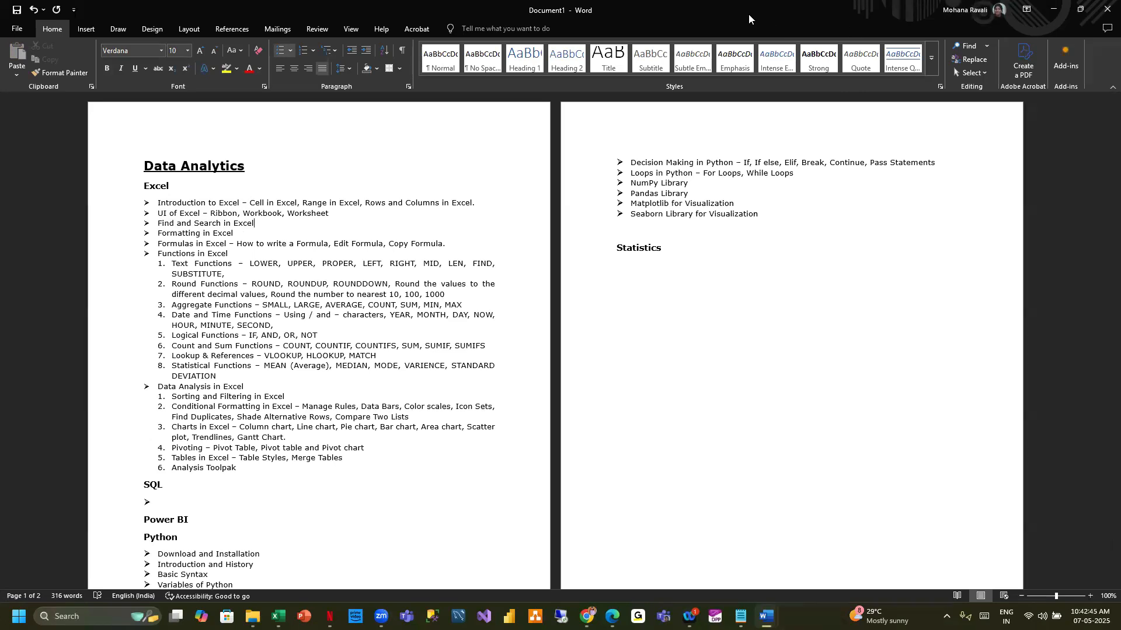
left_click(1053, 9)
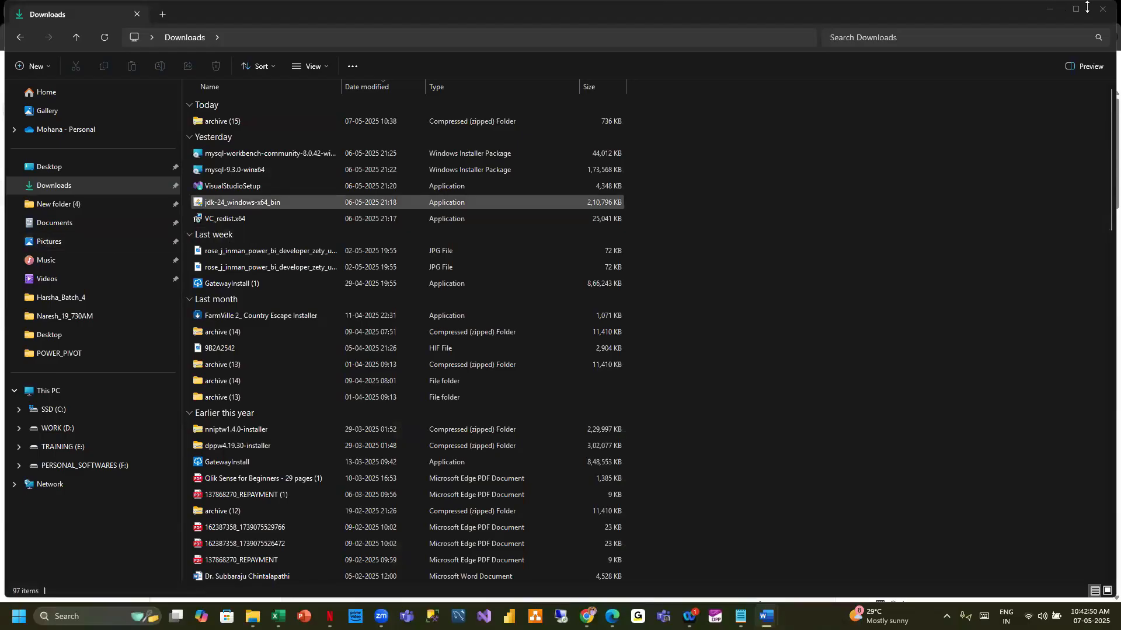
- Extract today's archive (15) zip into its own folder in Downloads and close the extracted folder's window
left_click(201, 121)
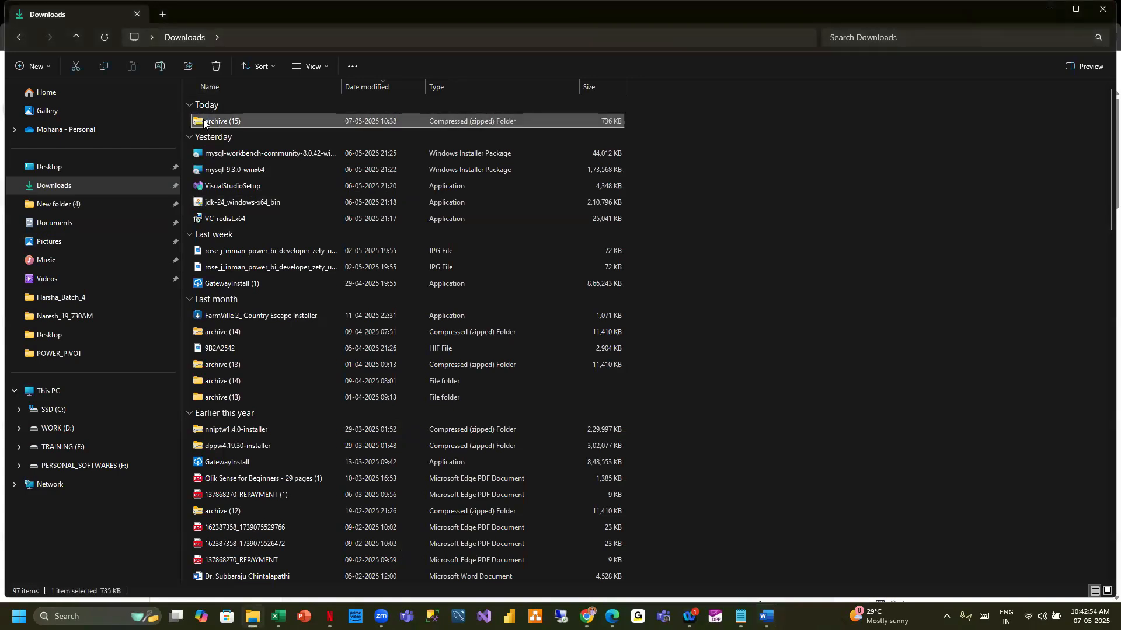
right_click(203, 119)
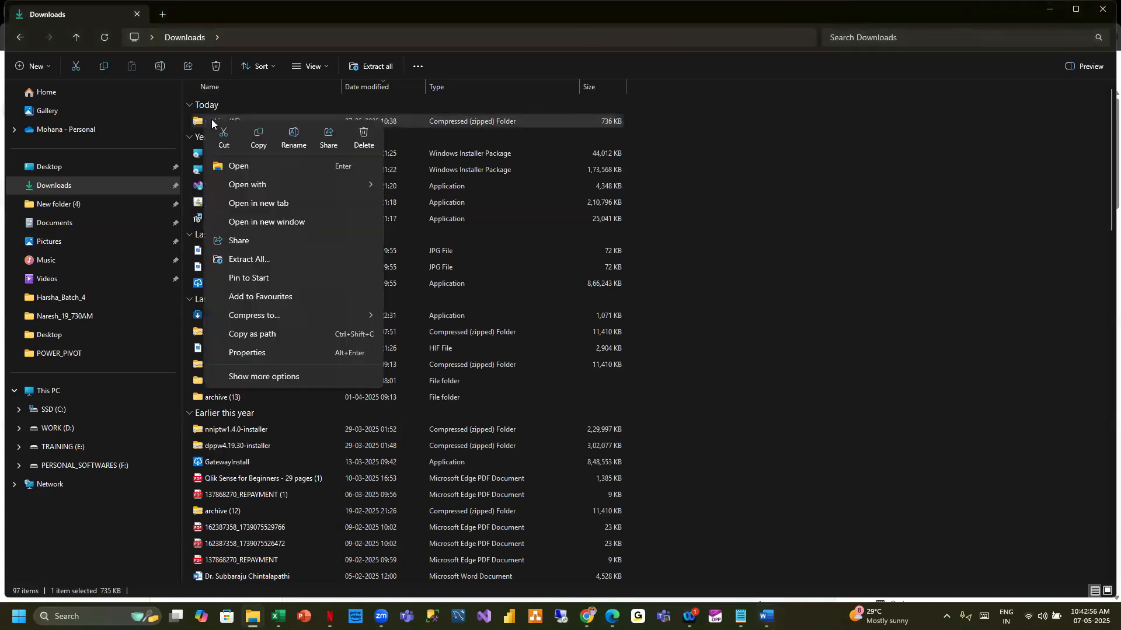
left_click(252, 259)
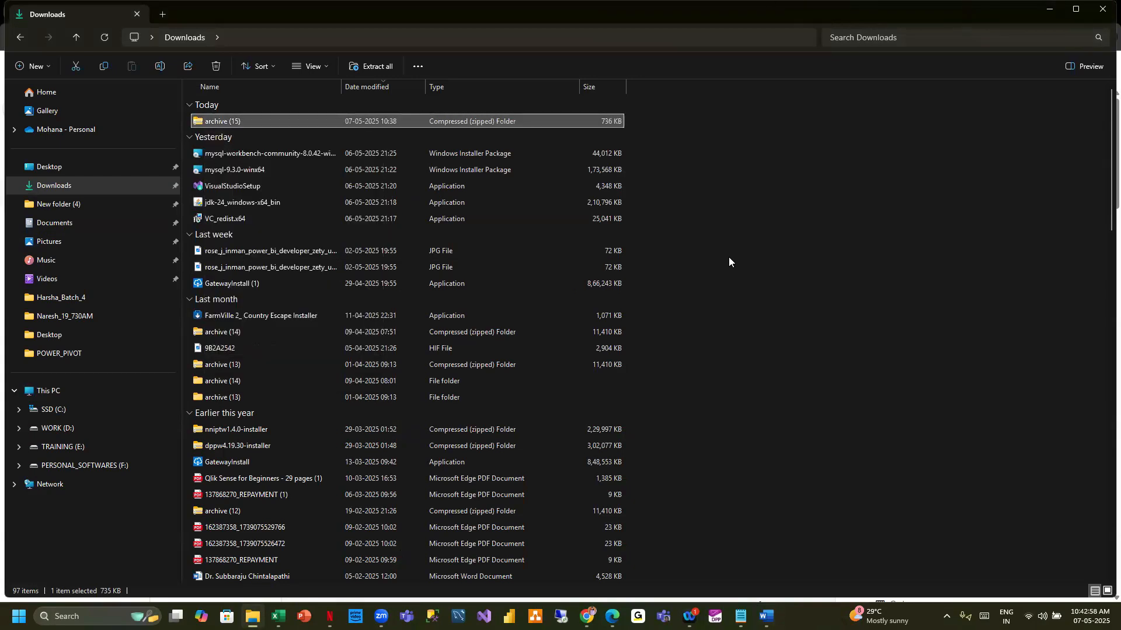
left_click(666, 420)
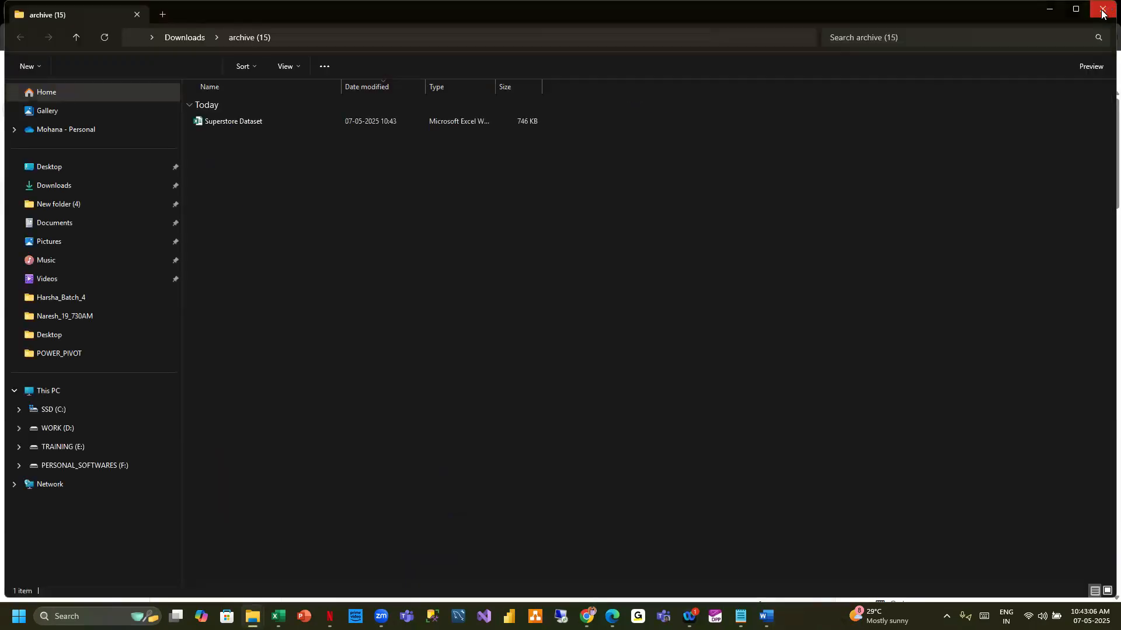
left_click(1101, 9)
- Open Superstore Dataset in Excel from the extracted archive (15) folder, widening the folder's Type column
left_click(240, 134)
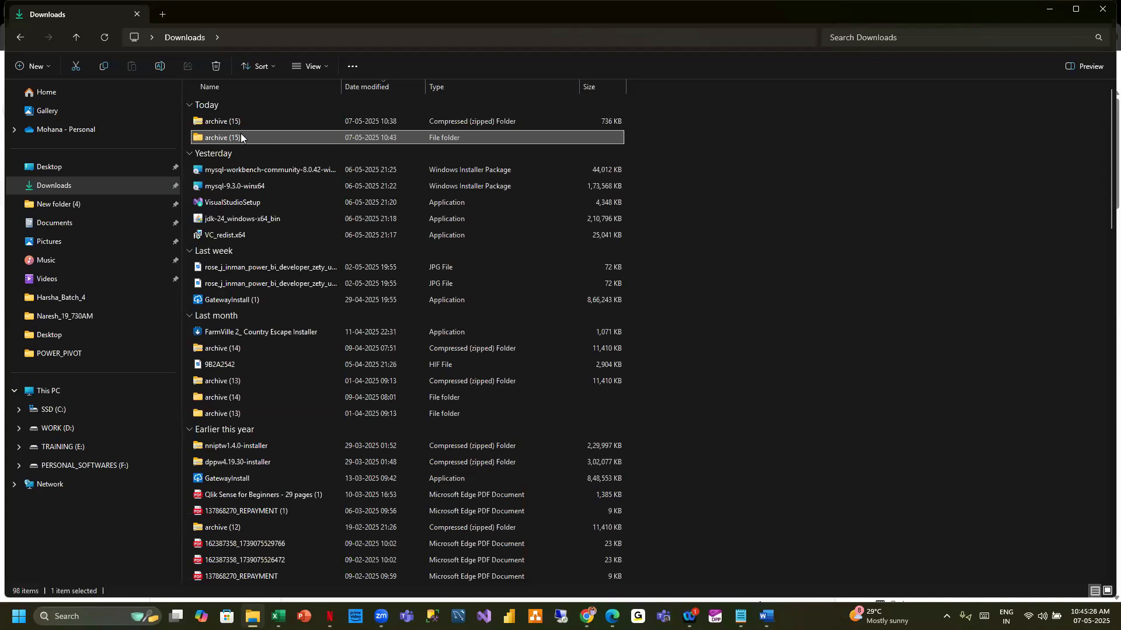
double_click(240, 137)
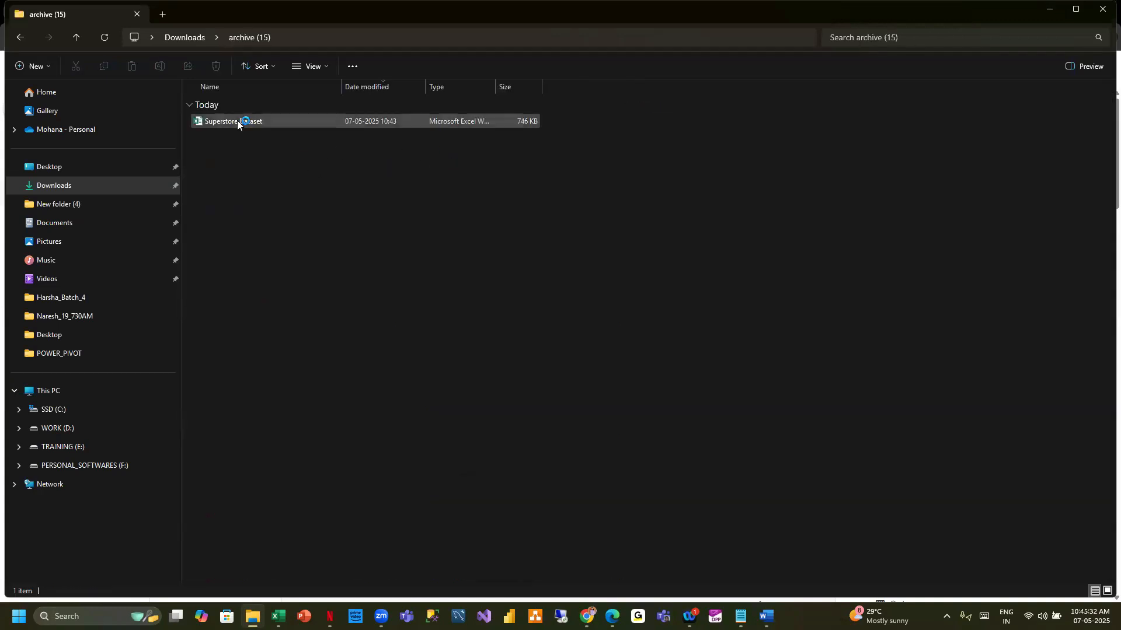
left_click_drag(496, 80, 546, 83)
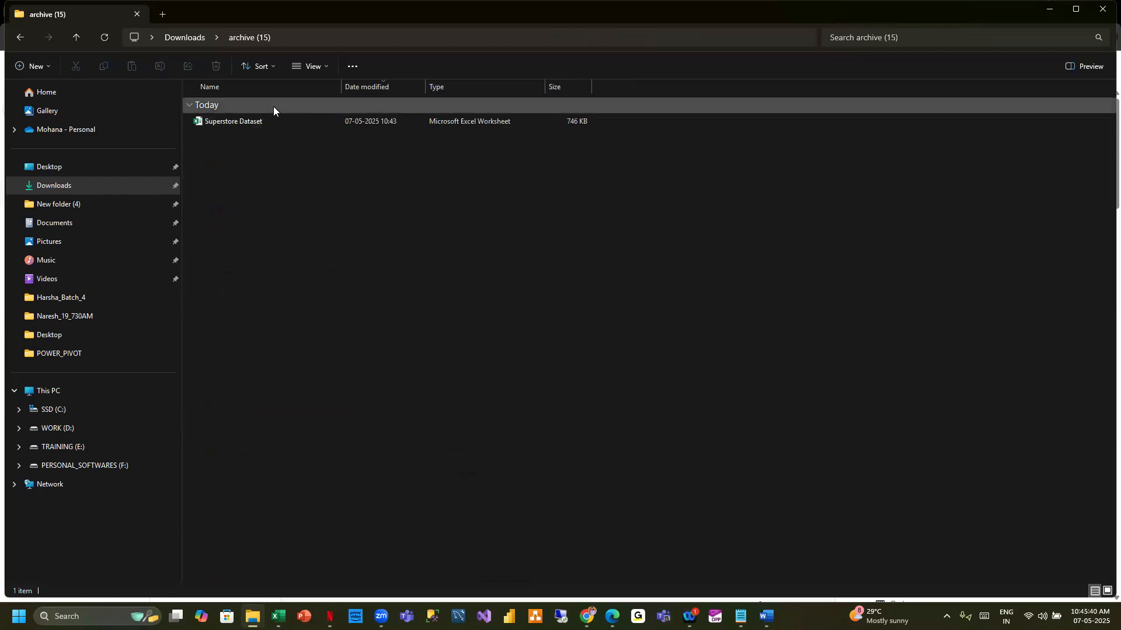
double_click(240, 120)
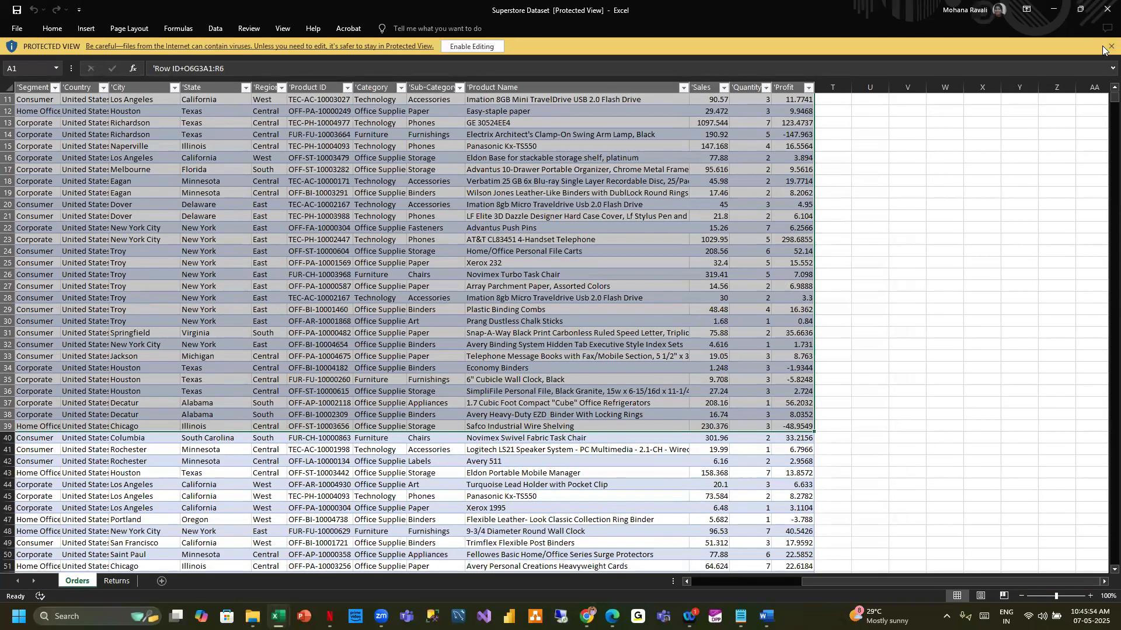
- Dismiss the Protected View bar and look through the Orders sheet's columns from Row ID to Profit
left_click(1109, 46)
left_click(701, 152)
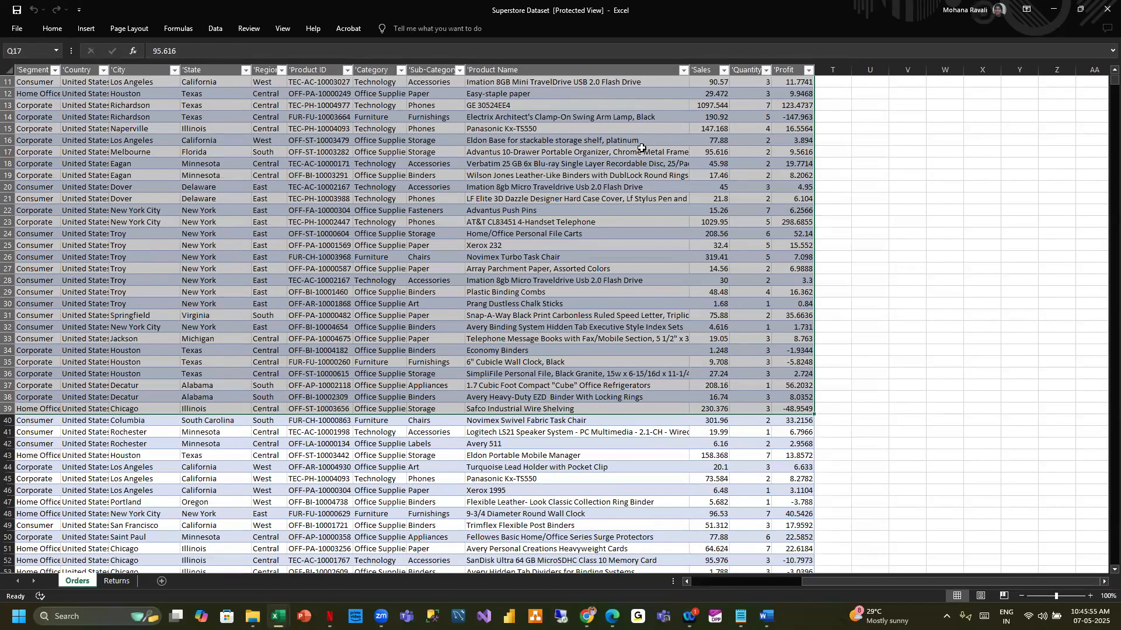
scroll(640, 147, "up", 3)
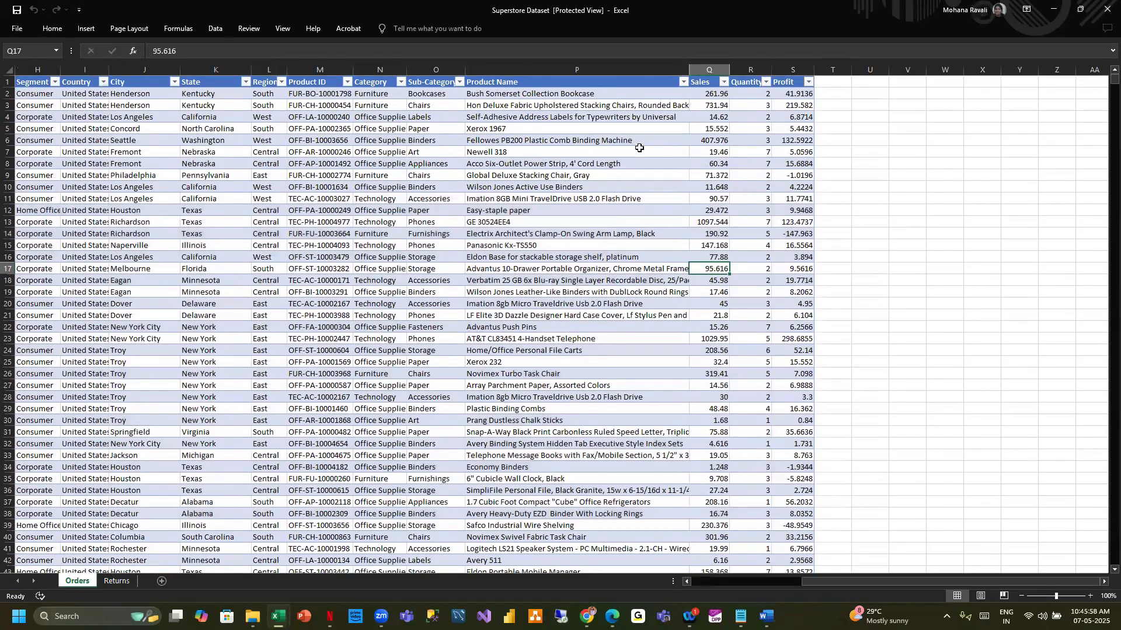
scroll(639, 148, "left", 5)
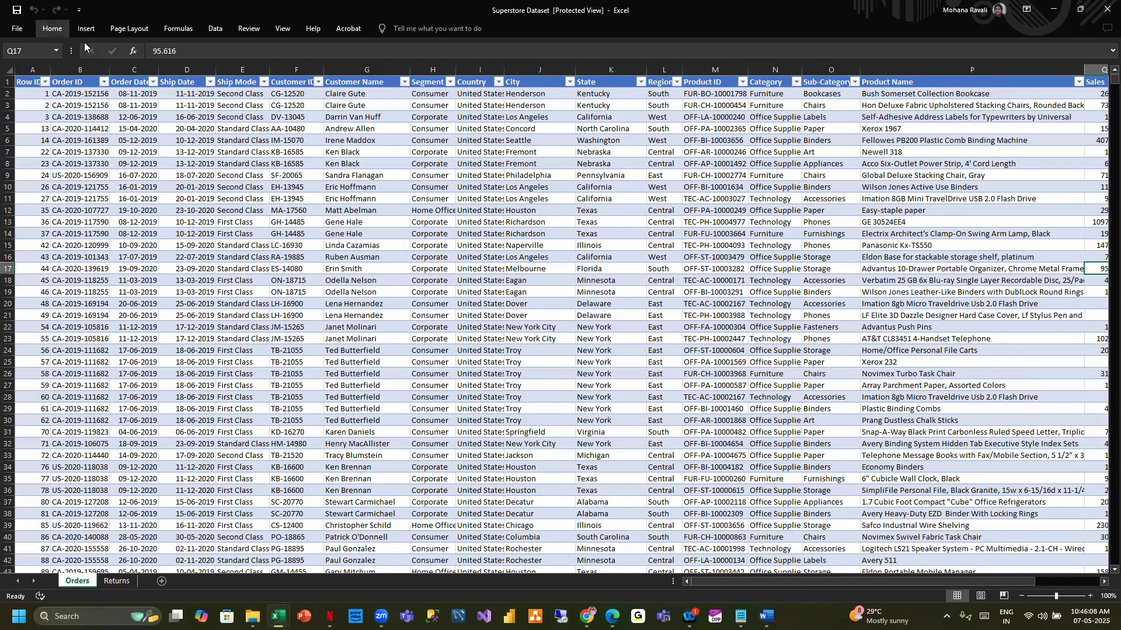
left_click(59, 27)
left_click(860, 10)
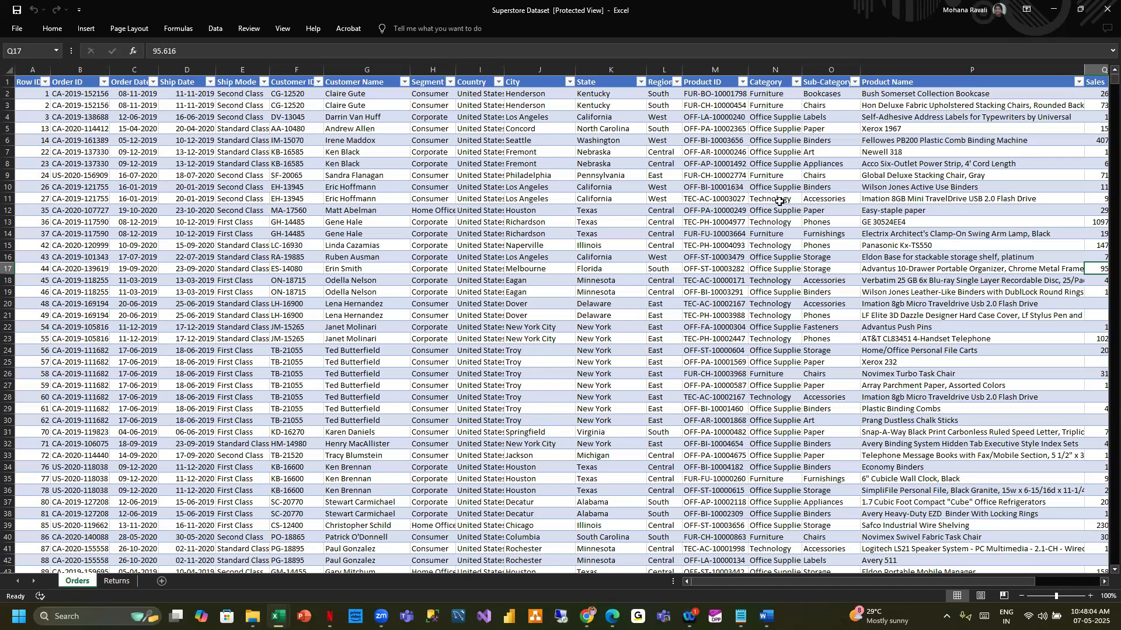
scroll(779, 201, "right", 4)
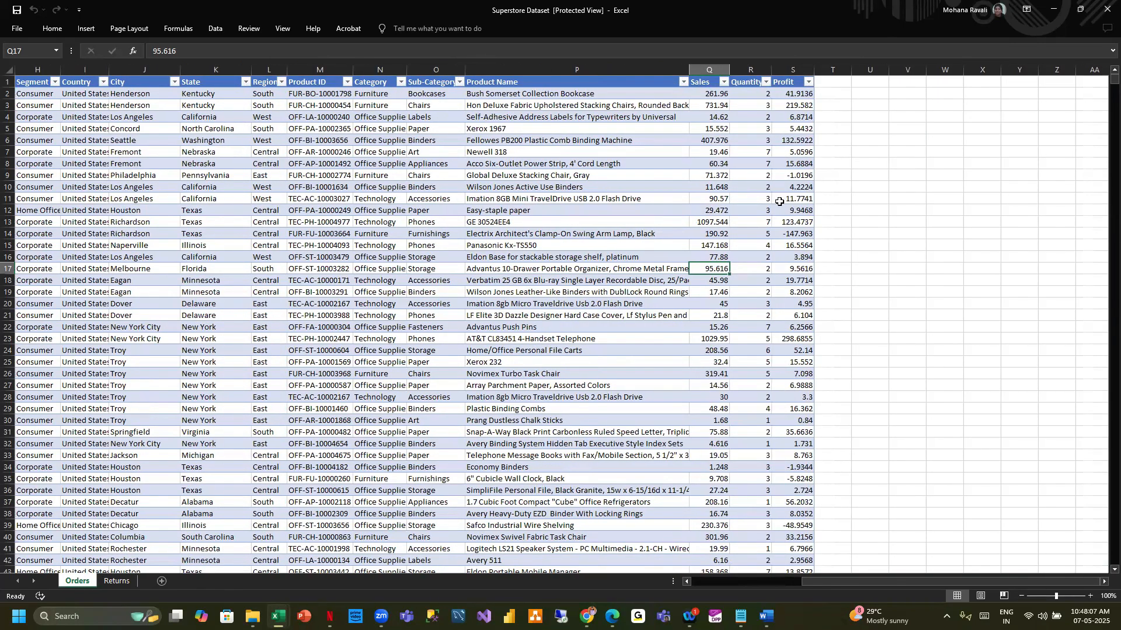
scroll(779, 201, "left", 1)
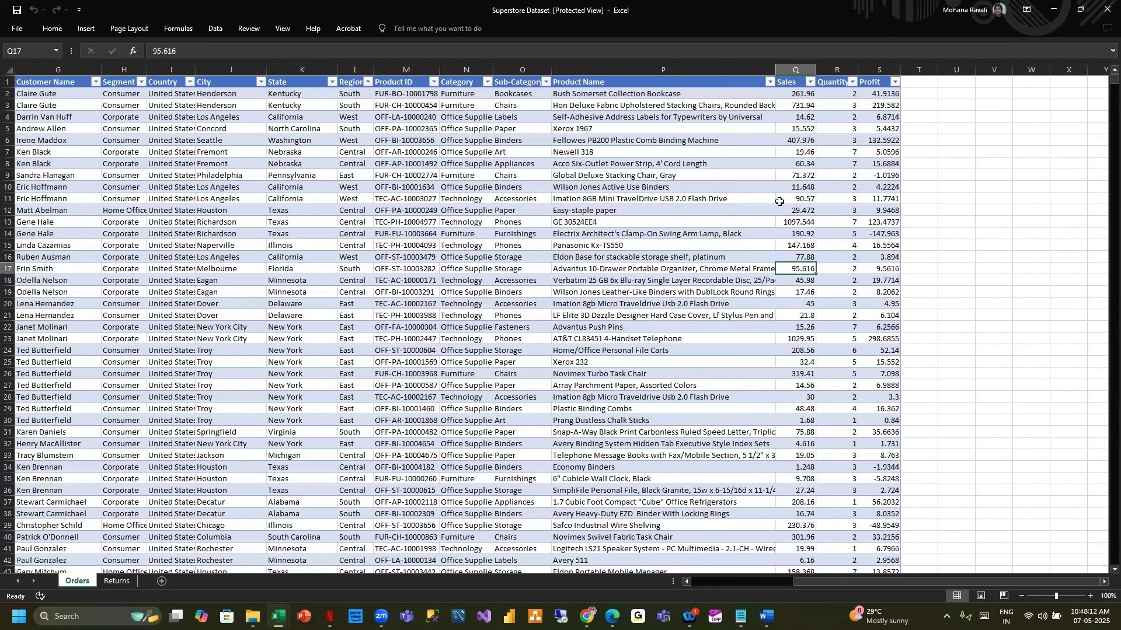
scroll(779, 201, "left", 6)
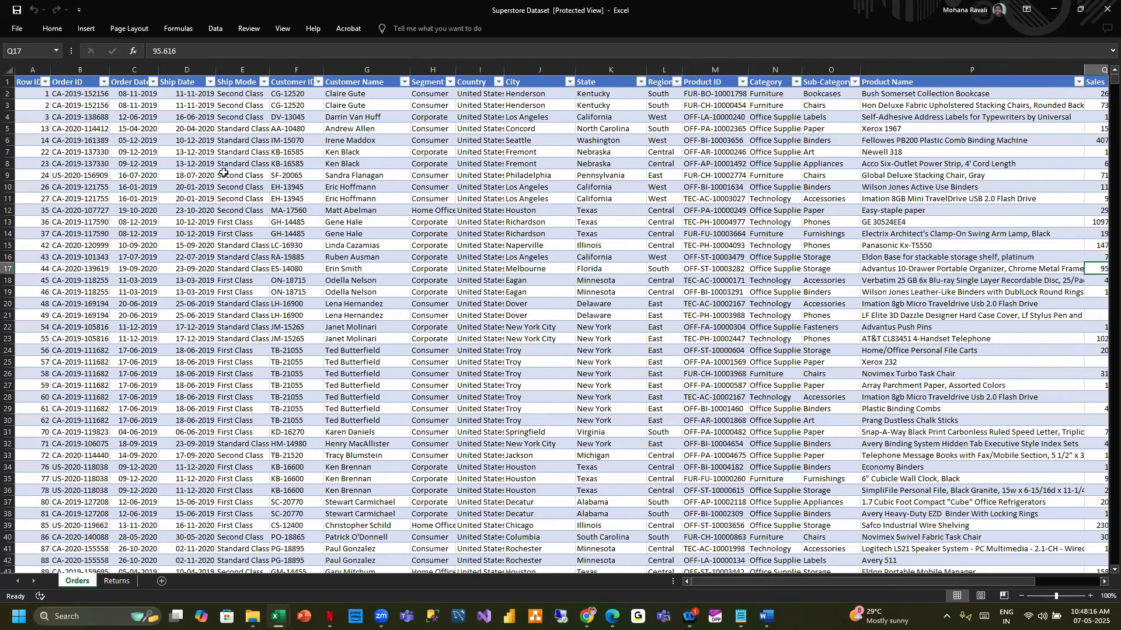
- Keep the ribbon permanently expanded and inspect the Row ID, Order ID and Order Date headers
left_click(53, 29)
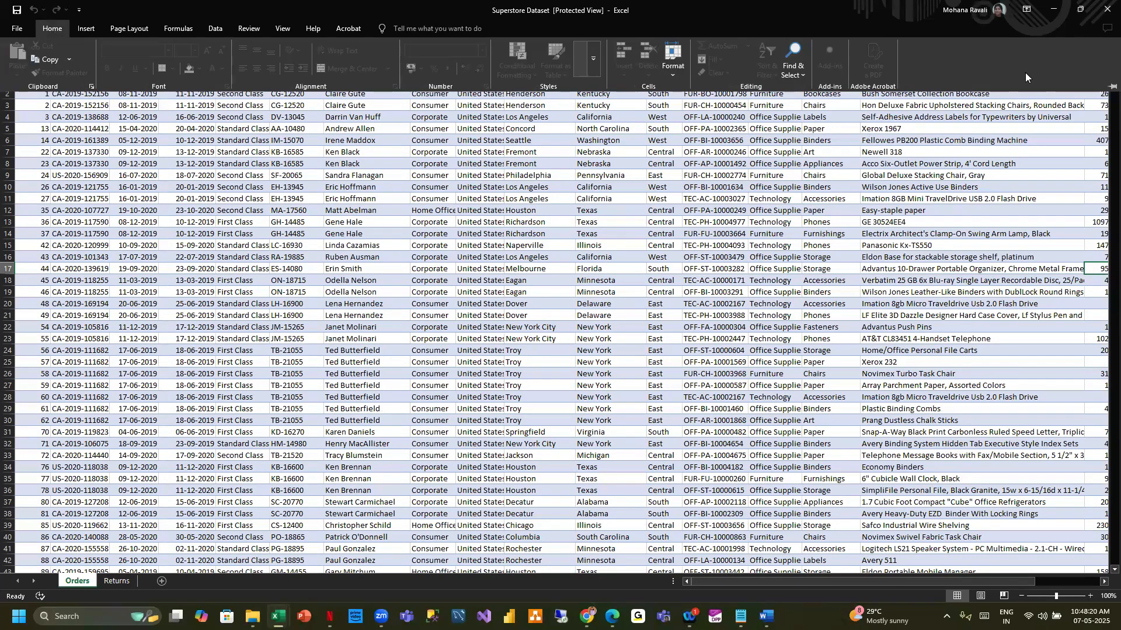
left_click(1105, 87)
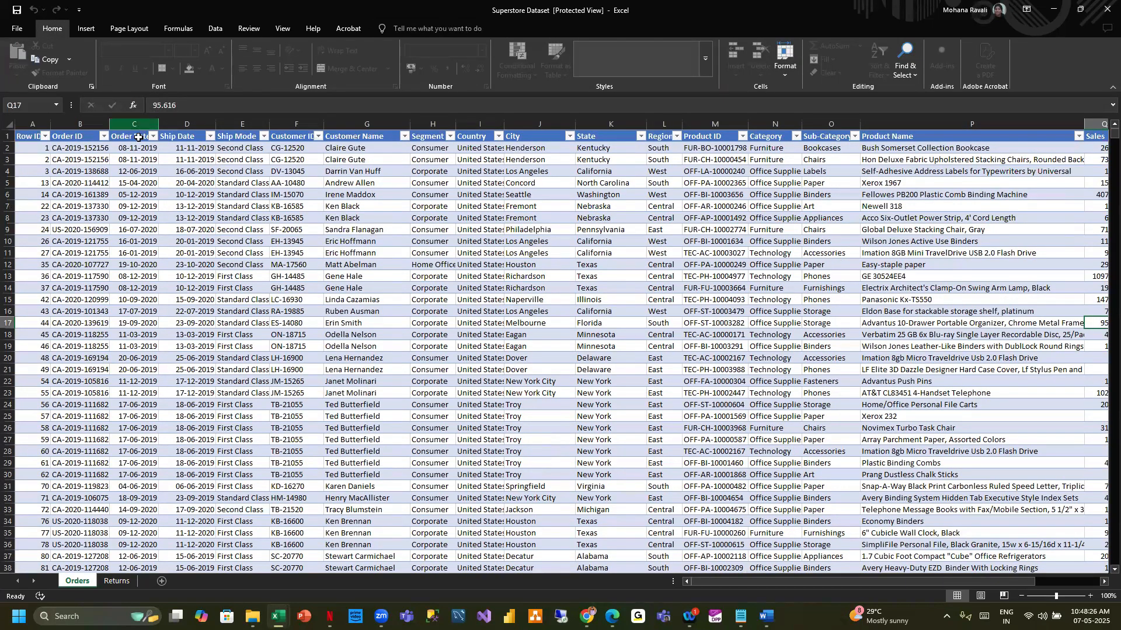
left_click(305, 265)
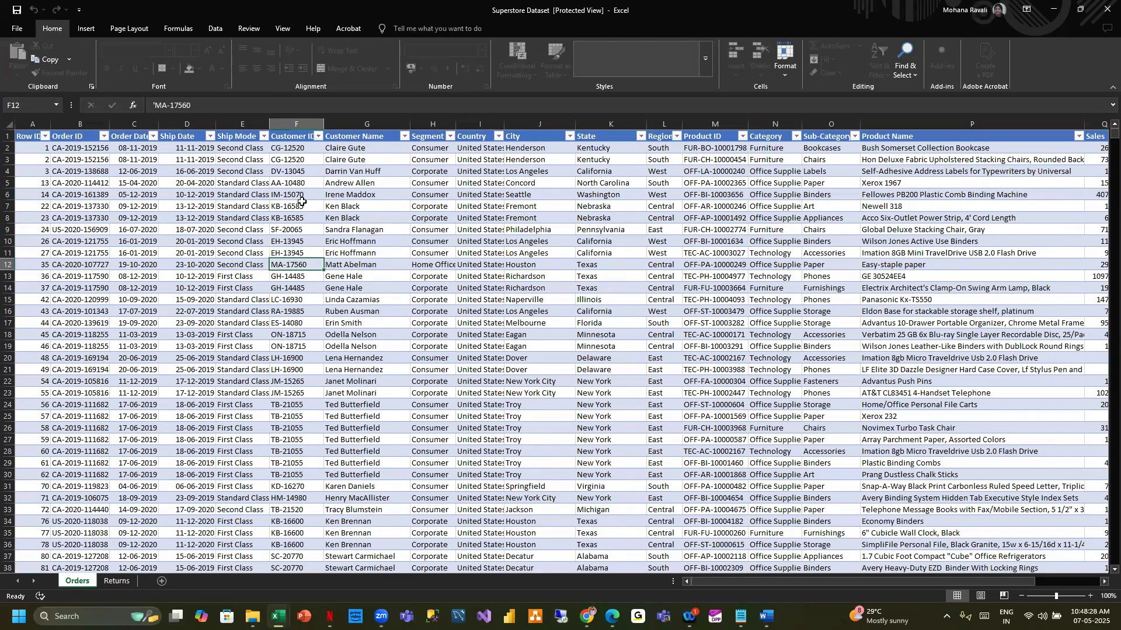
left_click(28, 135)
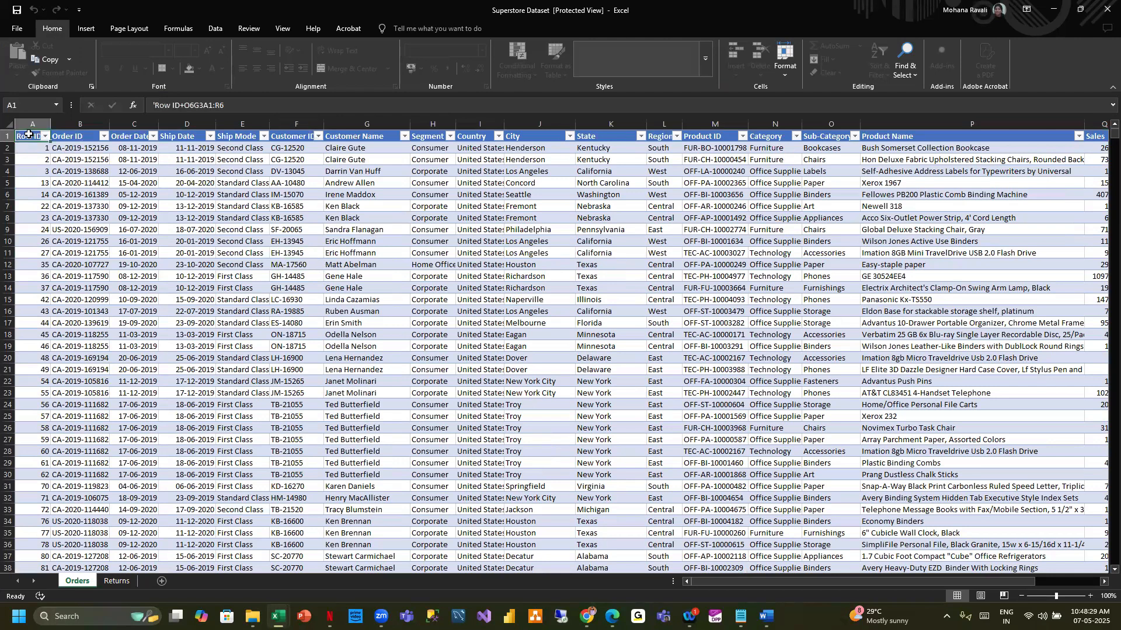
left_click(68, 134)
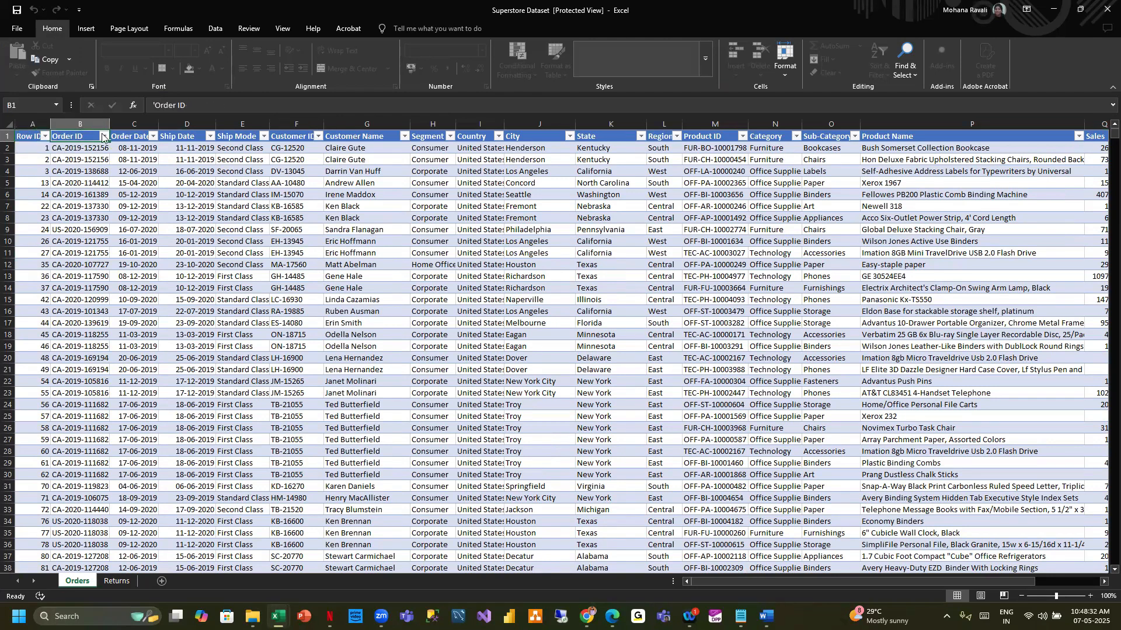
left_click(136, 135)
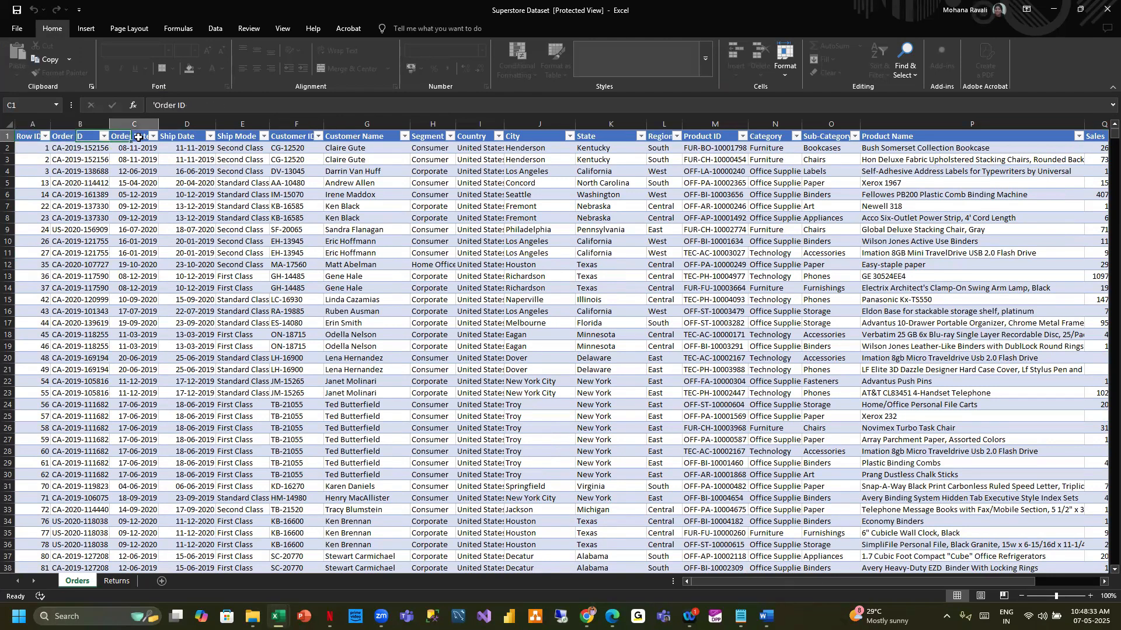
left_click(548, 291)
- Select and copy the entire Orders table, starting from the Row ID header cell
left_click(34, 135)
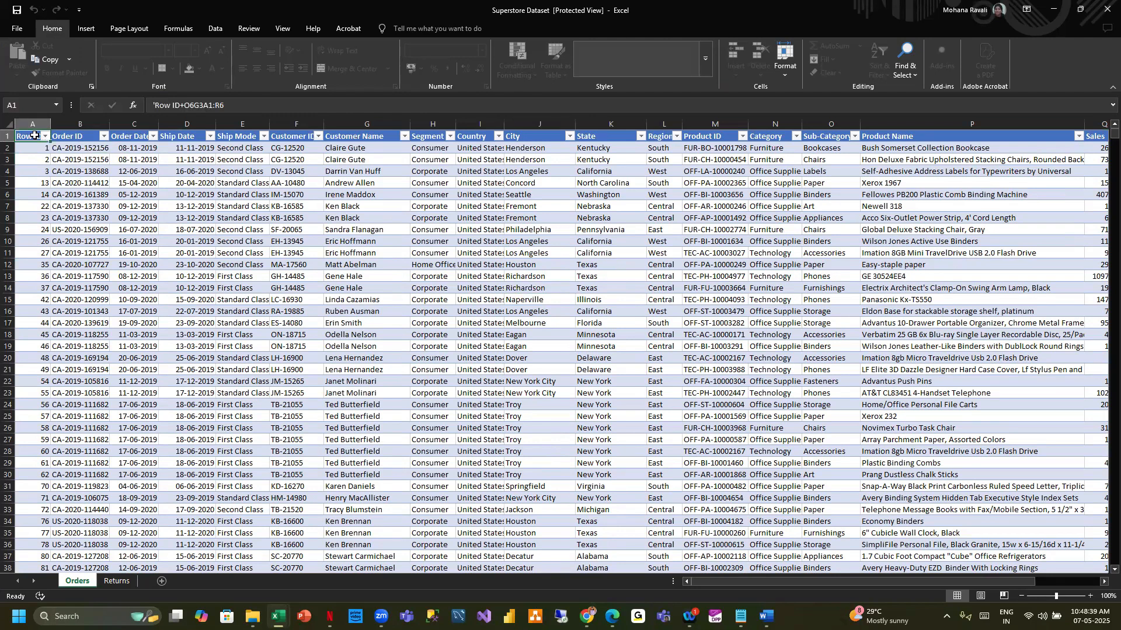
key("ctrl+shift+Right")
key("ctrl+shift+Down")
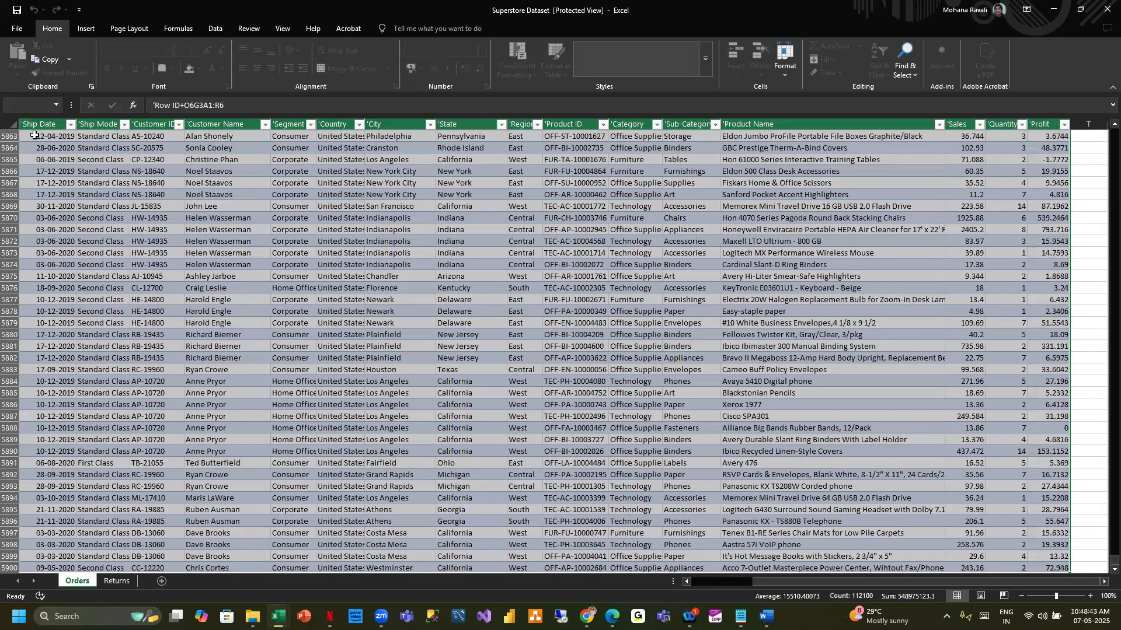
key("ctrl+c")
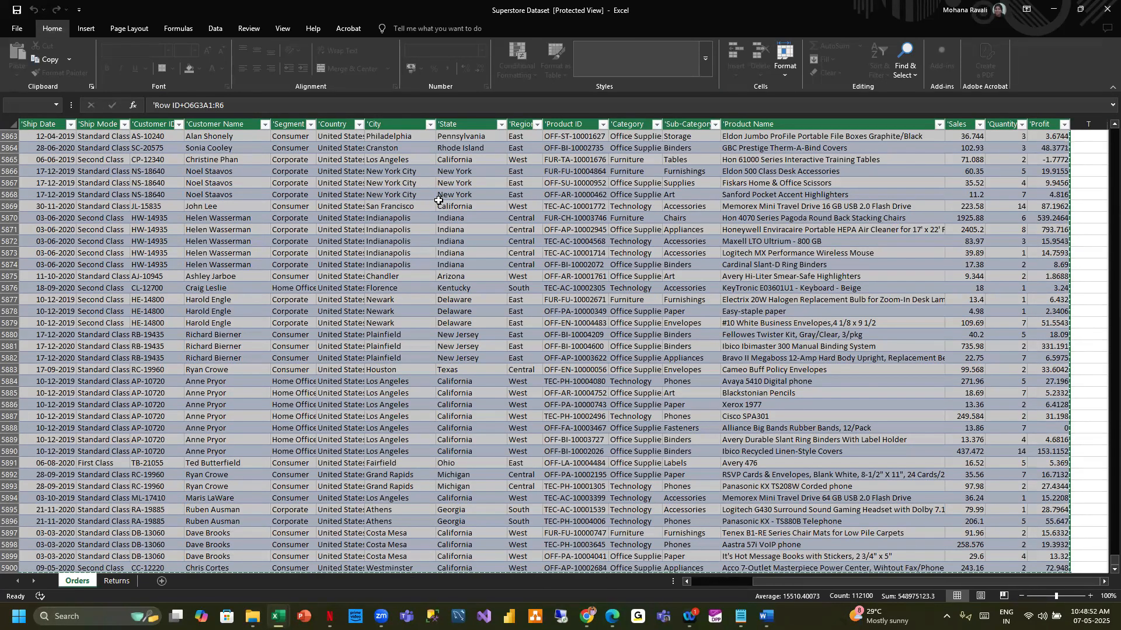
key("alt+e")
key("s")
key("Return")
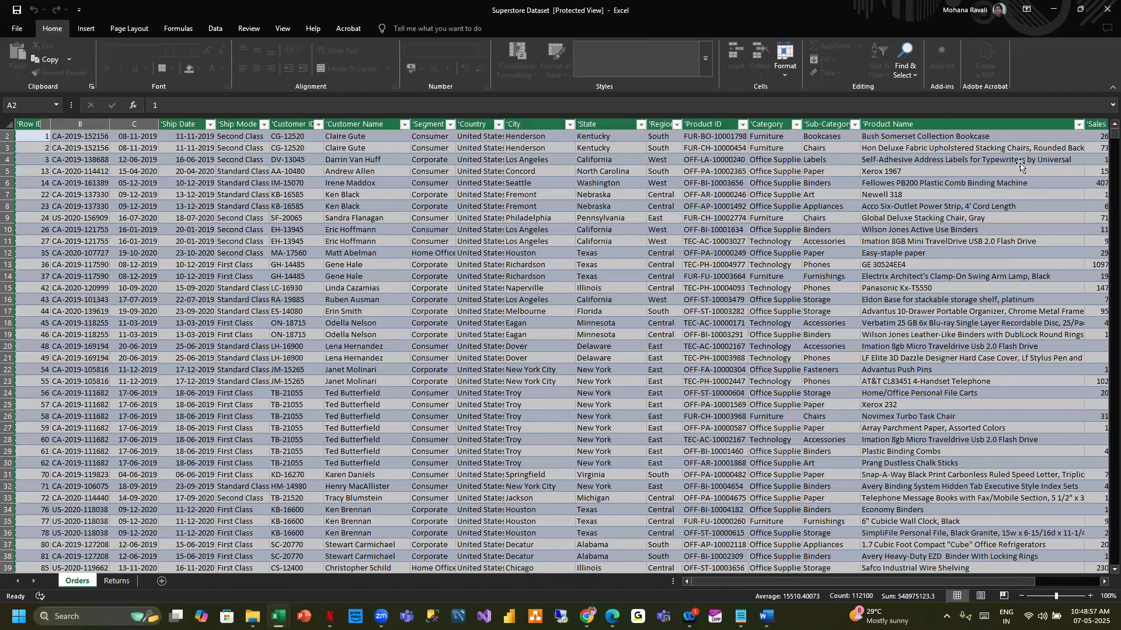
left_click(1021, 161)
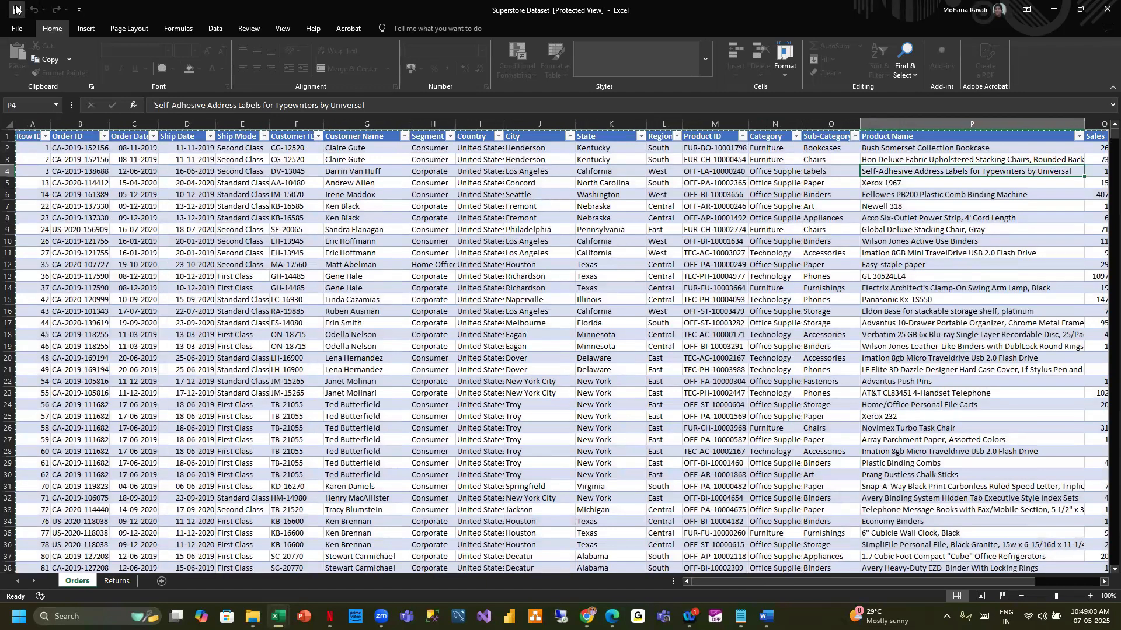
- Close the protected workbook, reopen Superstore Dataset from the archive (15) folder and enable editing
left_click(853, 153)
left_click(1106, 8)
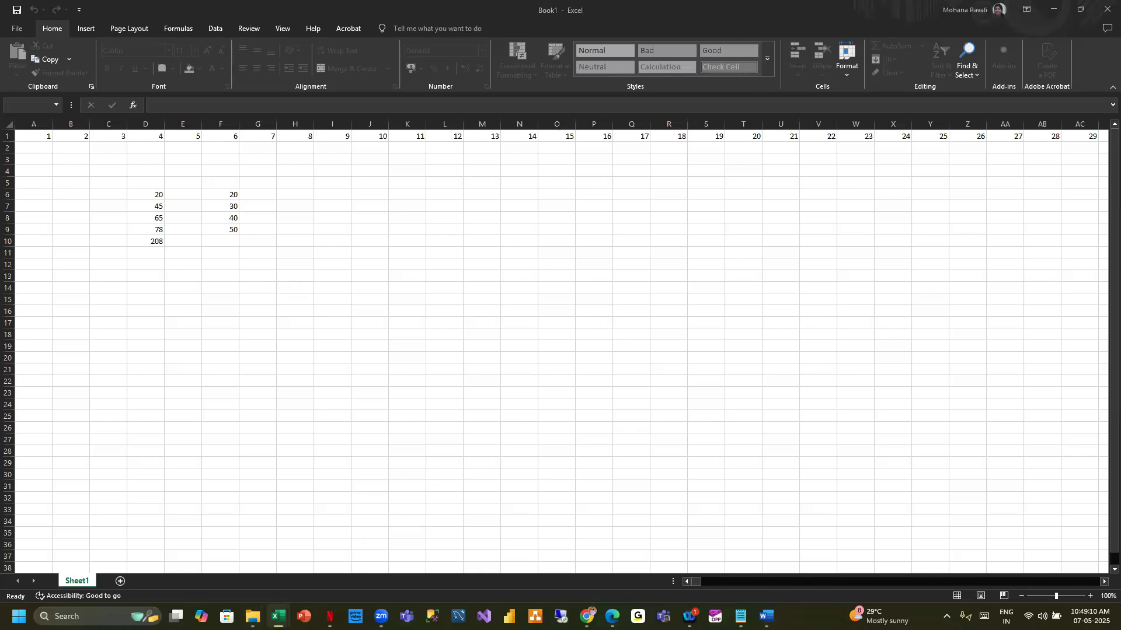
left_click(393, 516)
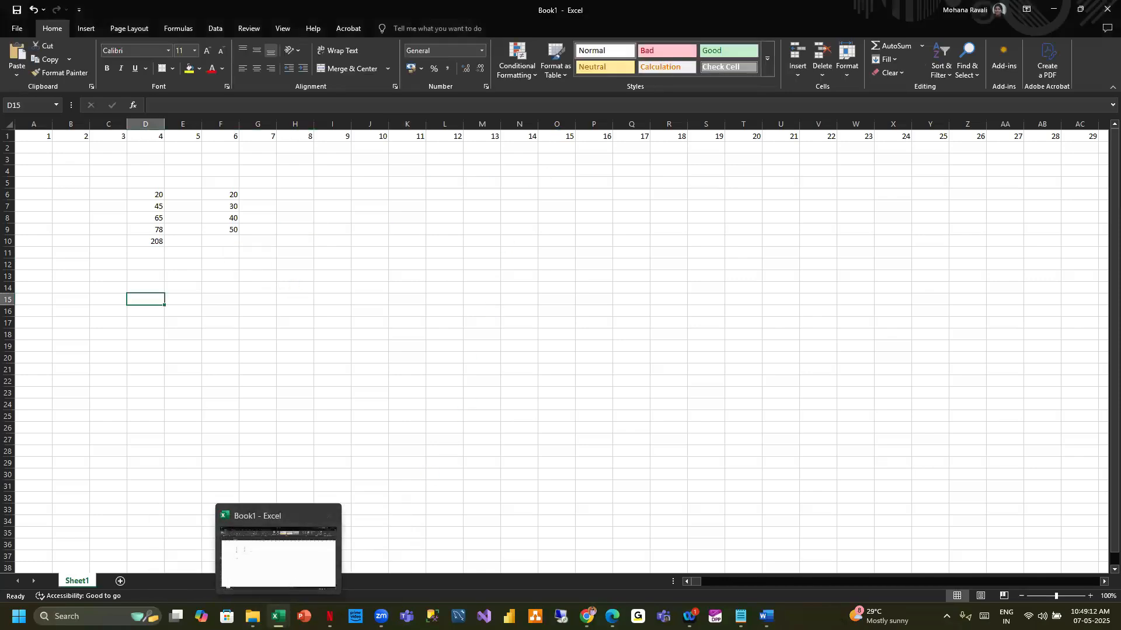
left_click(252, 617)
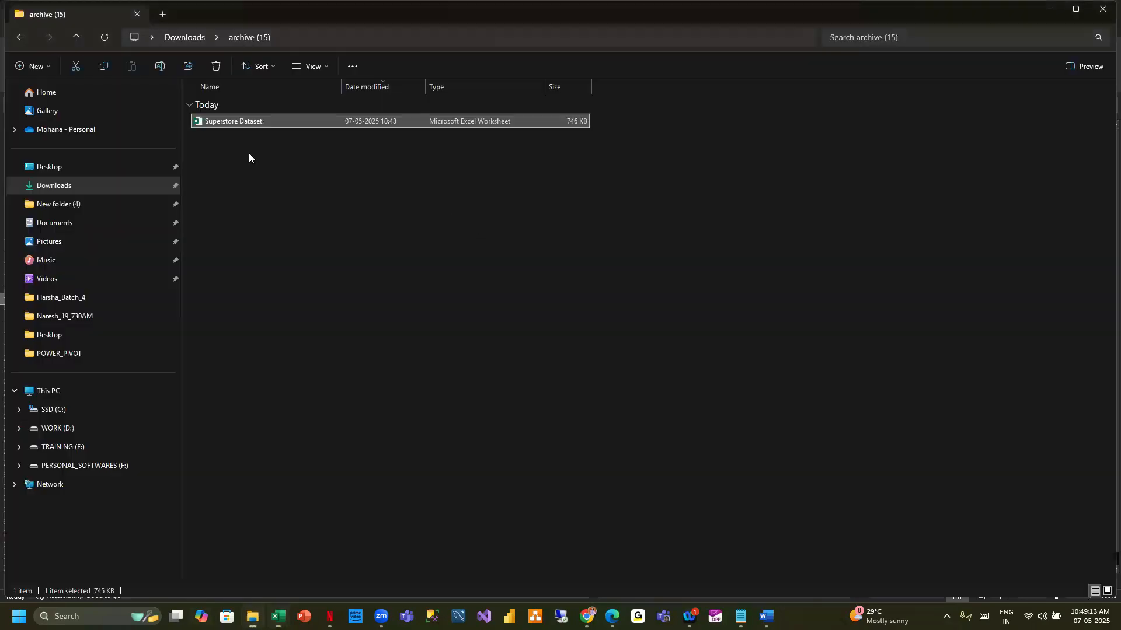
double_click(238, 121)
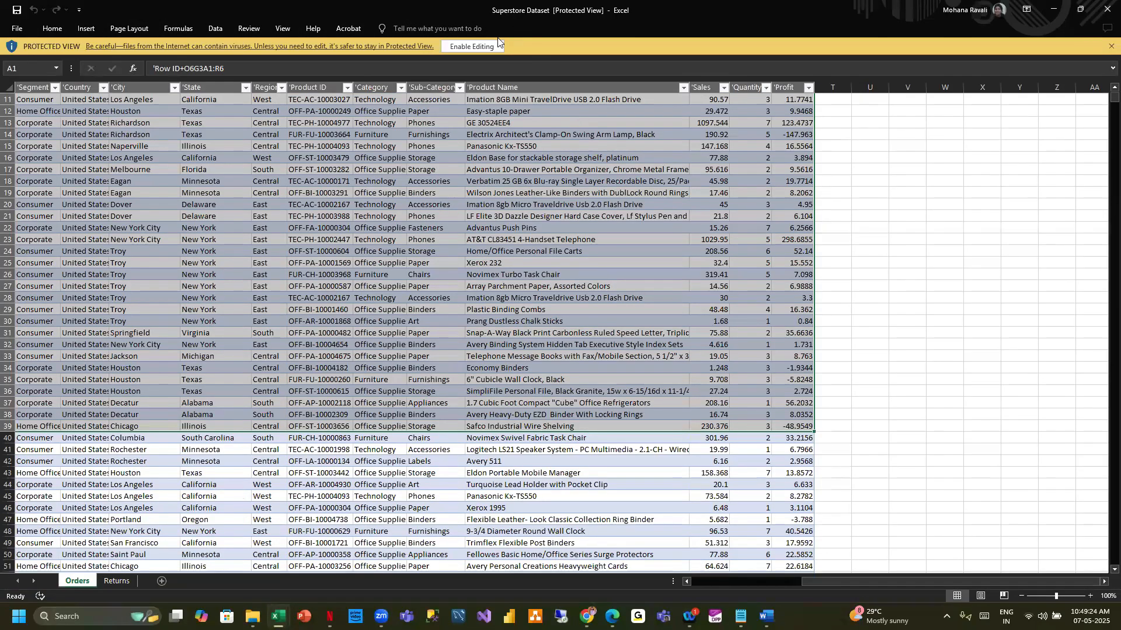
left_click(491, 44)
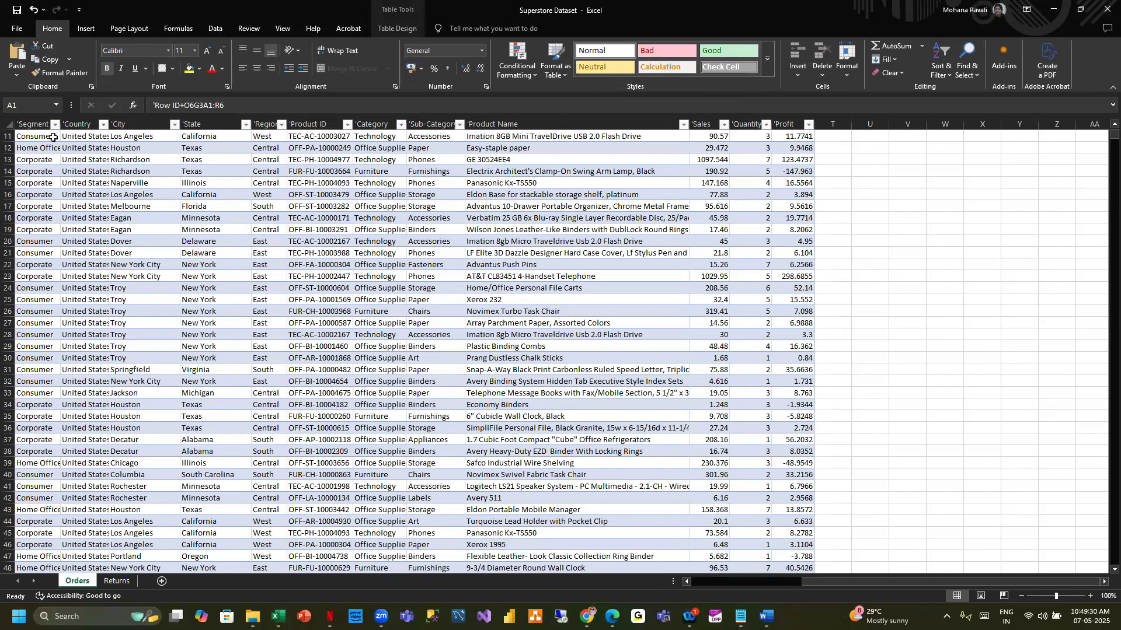
scroll(448, 231, "left", 3)
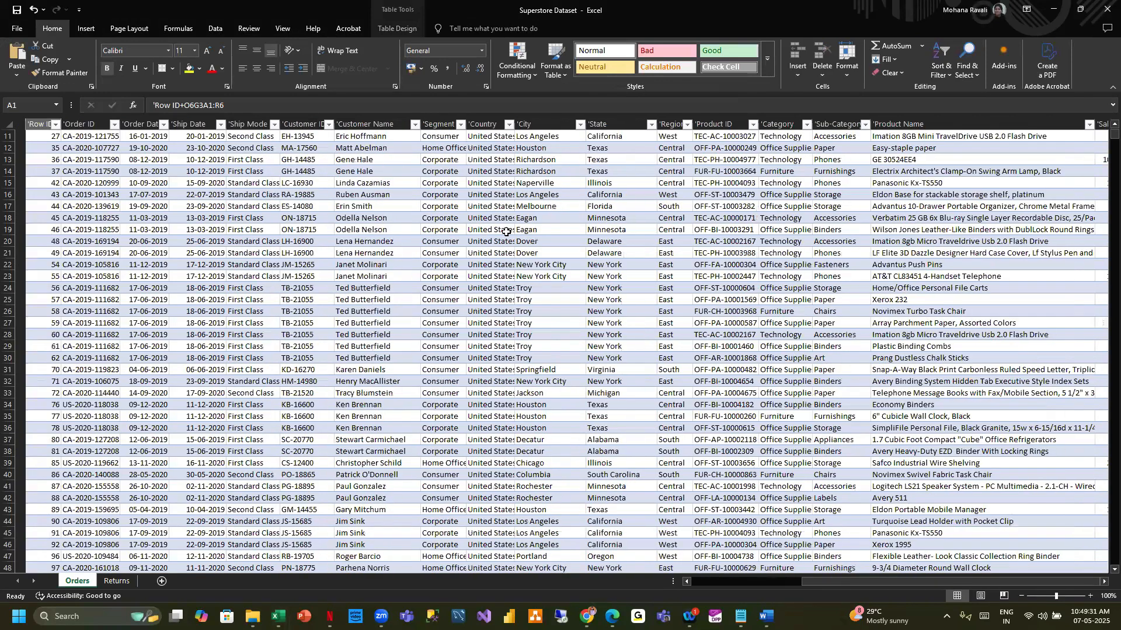
scroll(506, 232, "right", 4)
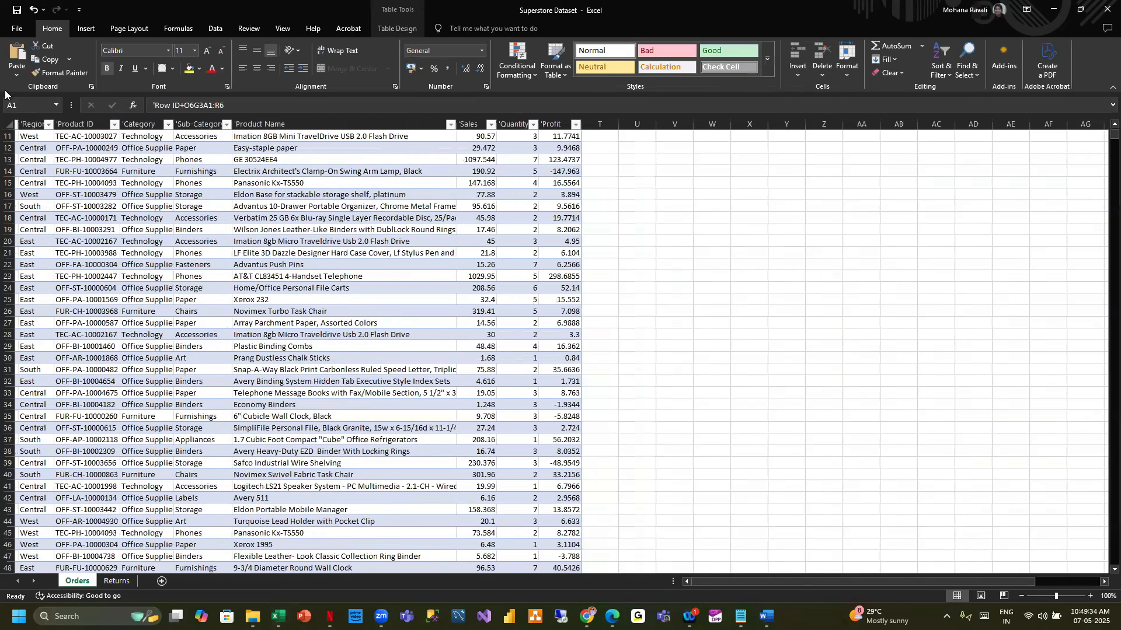
- Select the entire header row of the Orders sheet and look over the available Data, Review and View commands
scroll(29, 123, "left", 4)
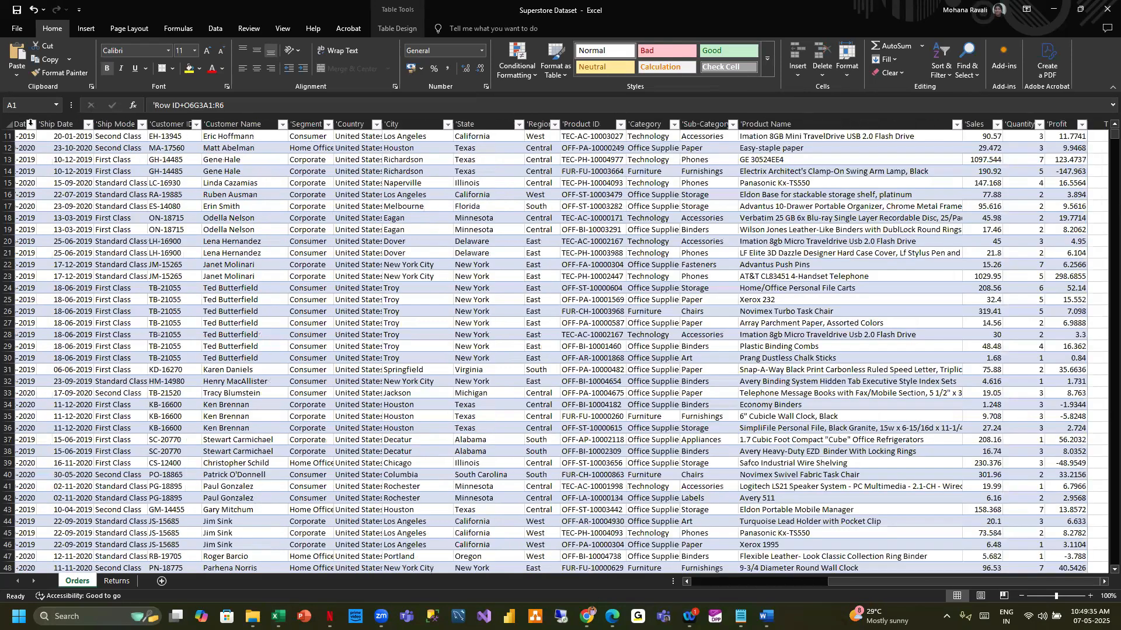
scroll(36, 137, "up", 3)
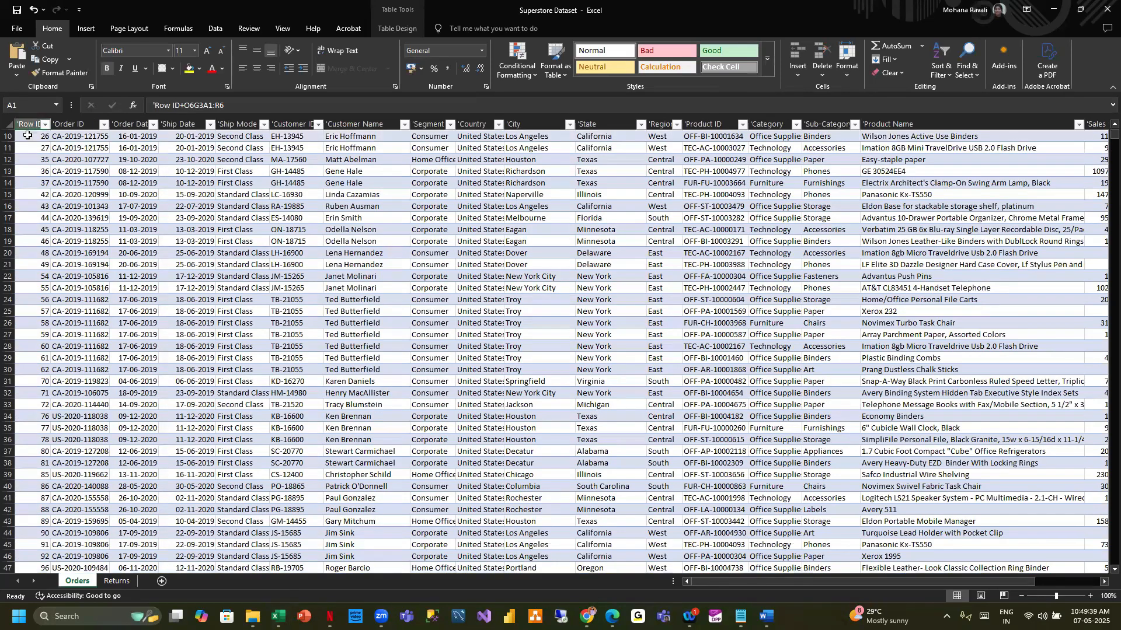
left_click(8, 134)
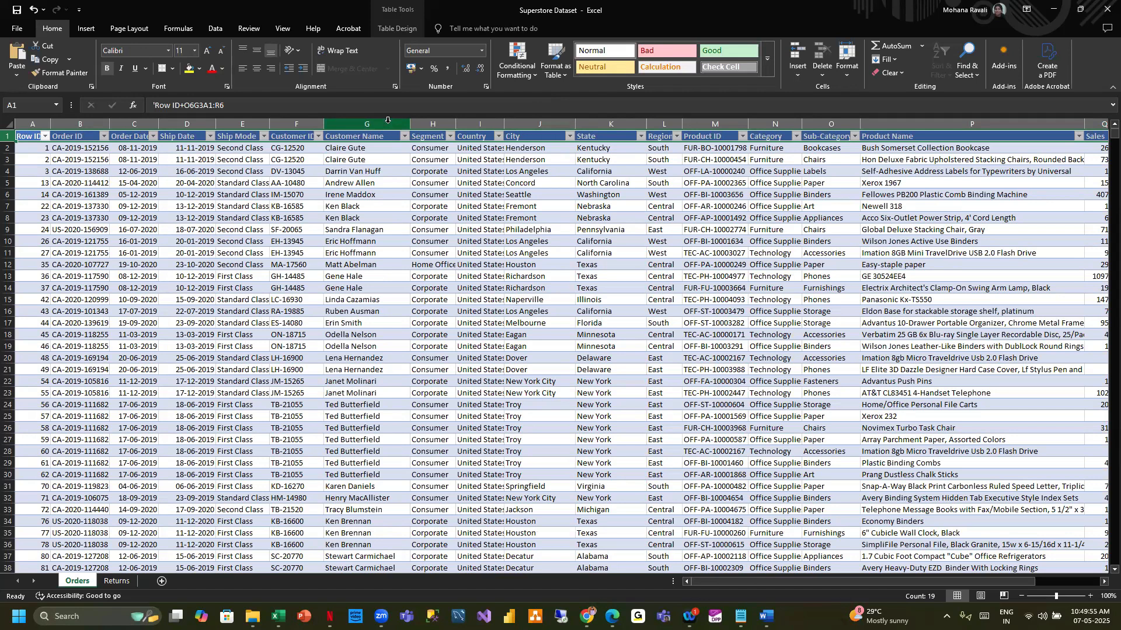
left_click(217, 27)
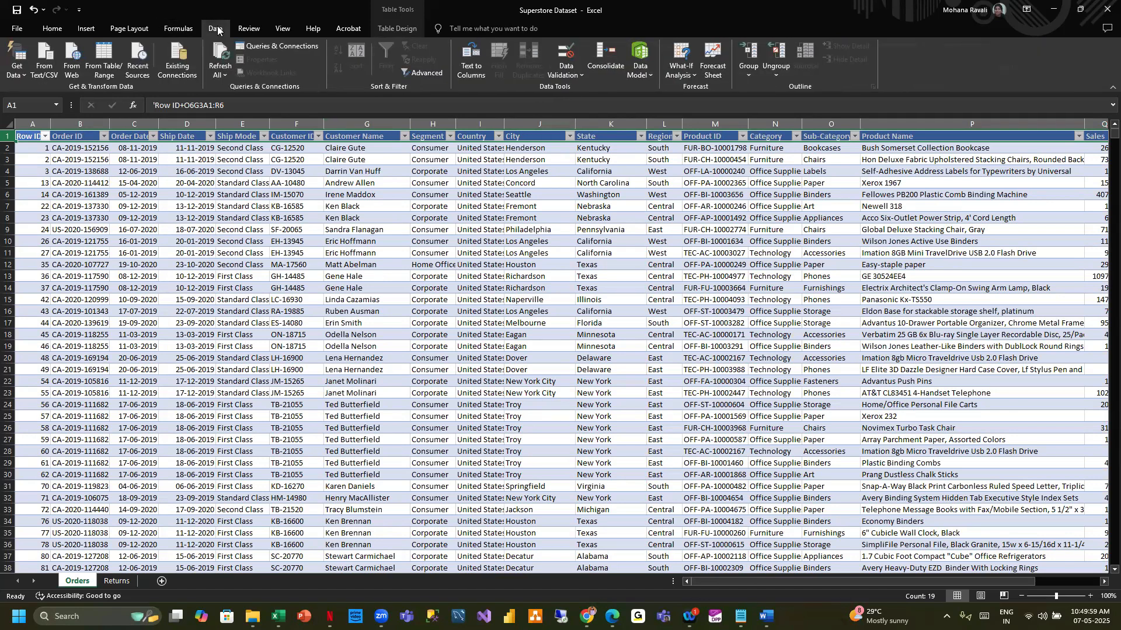
left_click(249, 28)
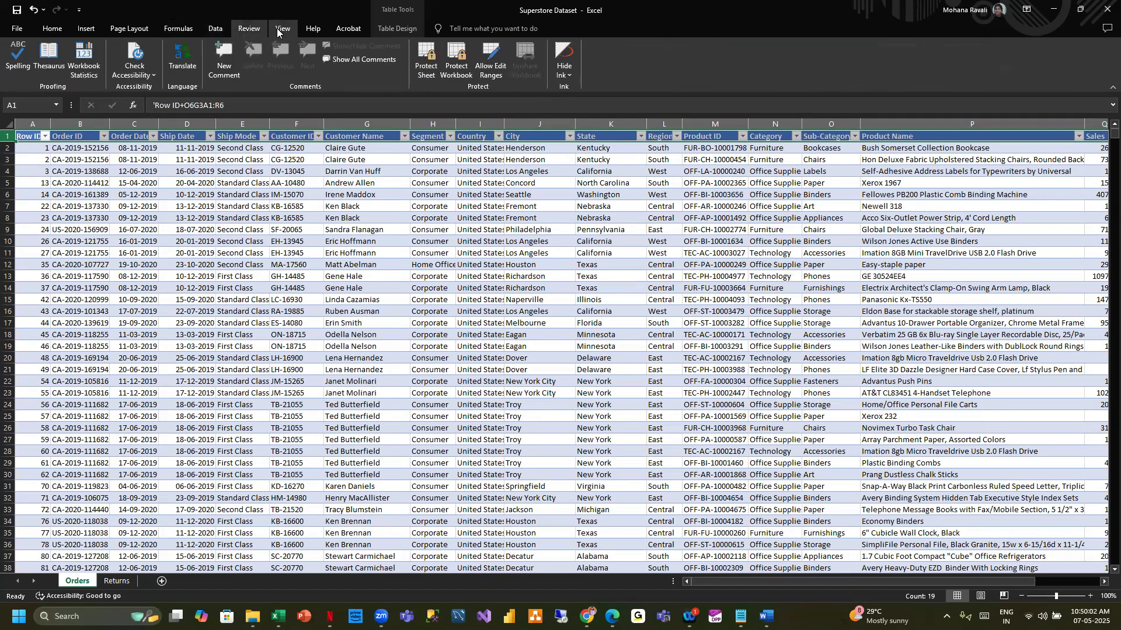
left_click(277, 33)
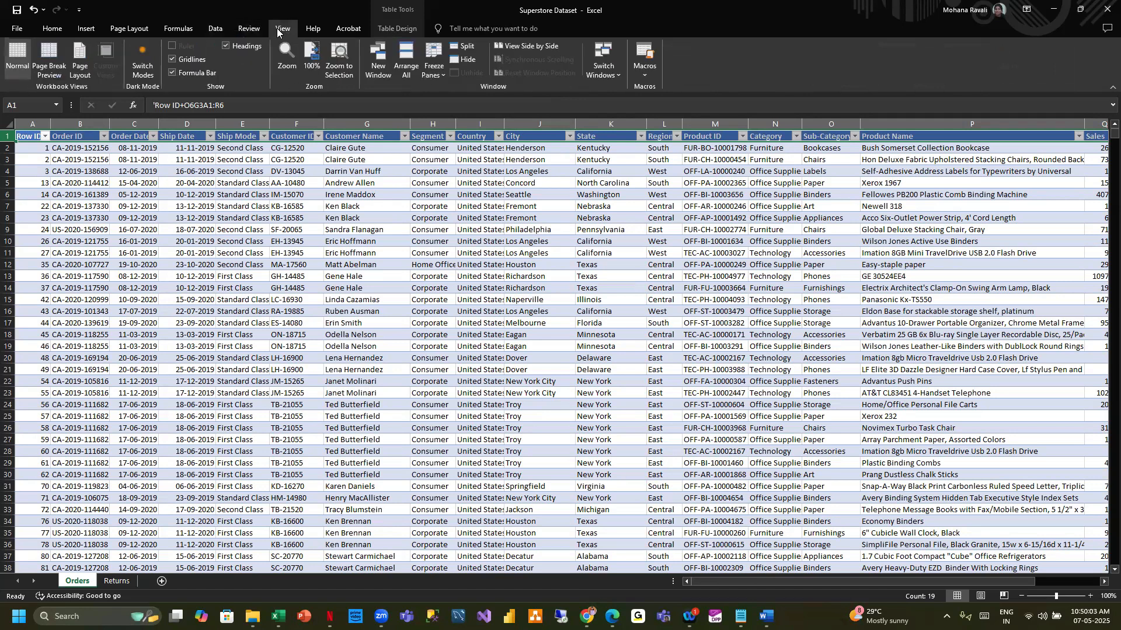
left_click(54, 30)
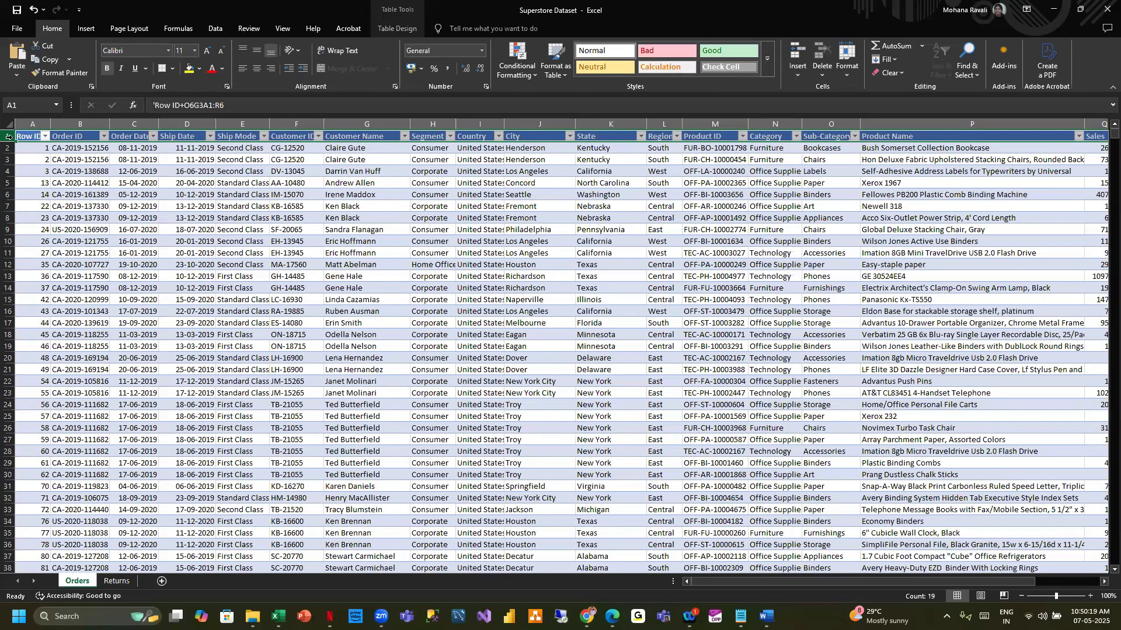
- Display the workbook statistics and close them again
key("ctrl+shift+g")
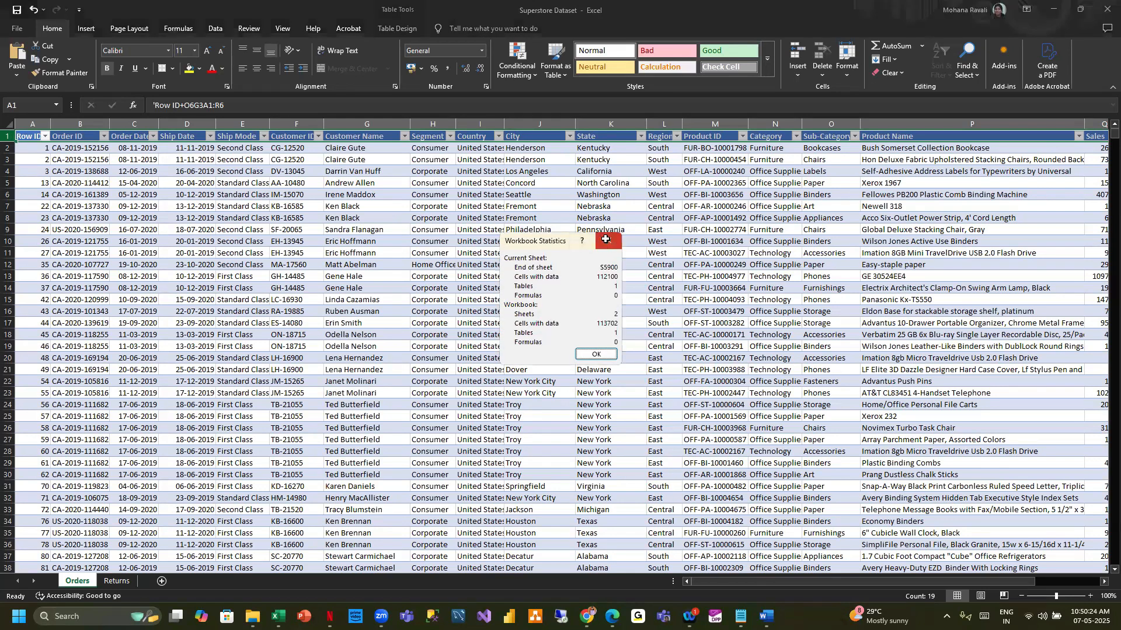
left_click(607, 243)
left_click(827, 323)
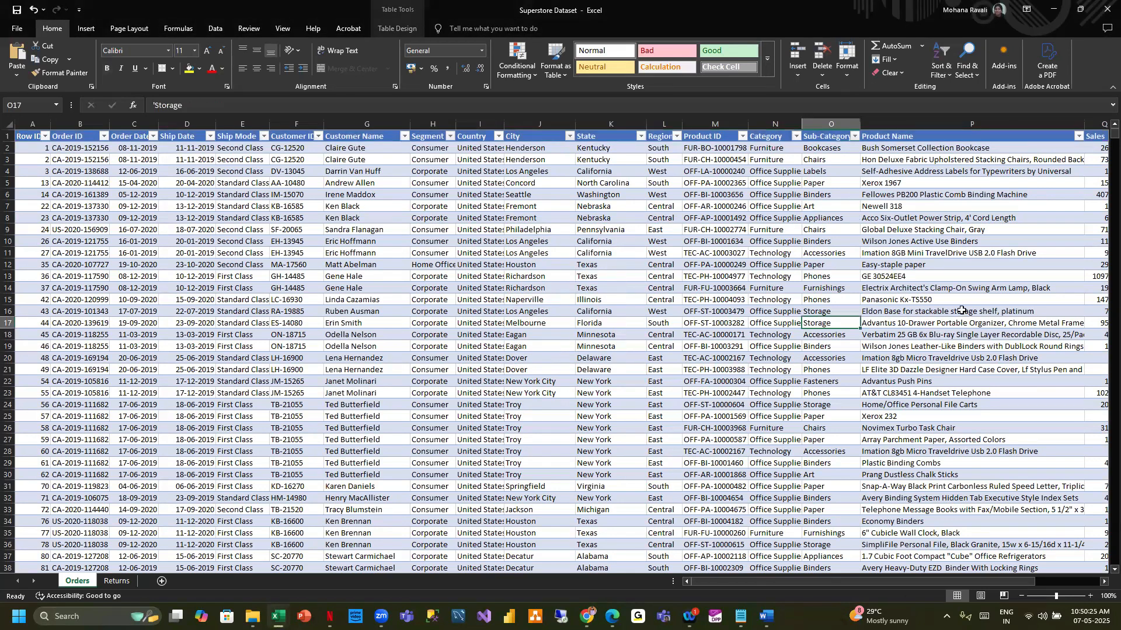
- Select all table columns from Row ID through Profit as whole columns, and clear the selection
left_click(528, 242)
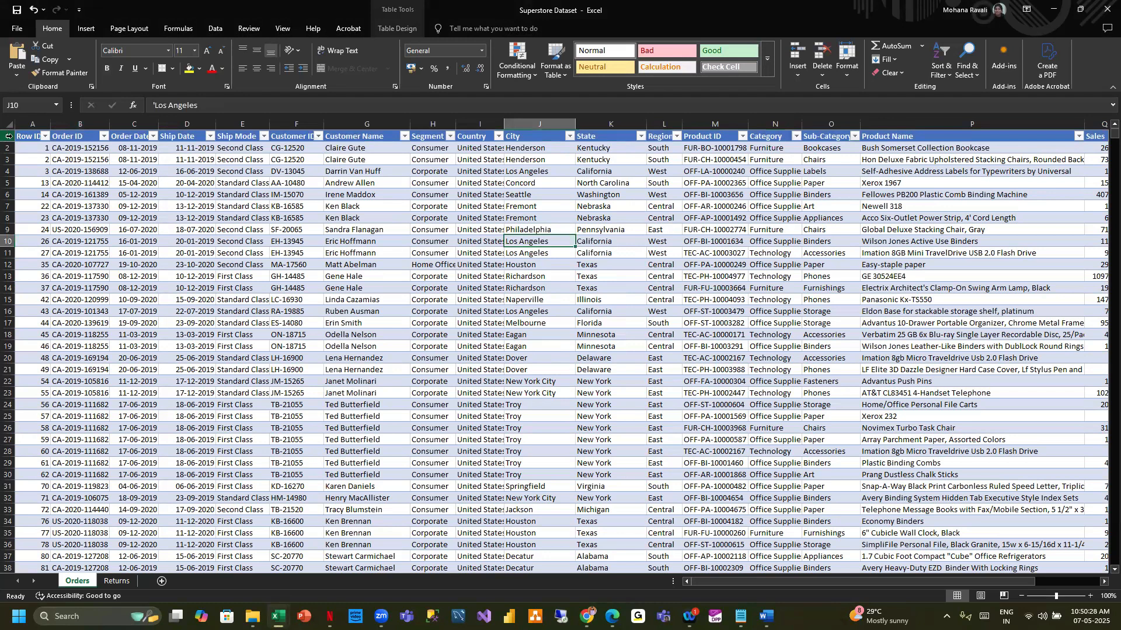
left_click(8, 136)
left_click(46, 157)
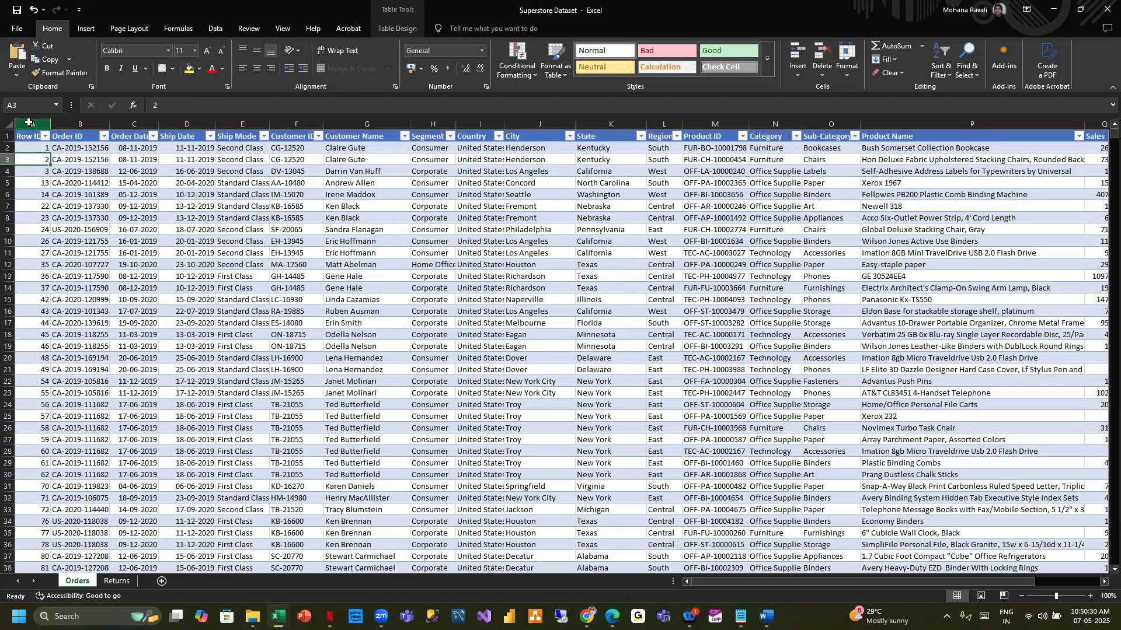
left_click(28, 121)
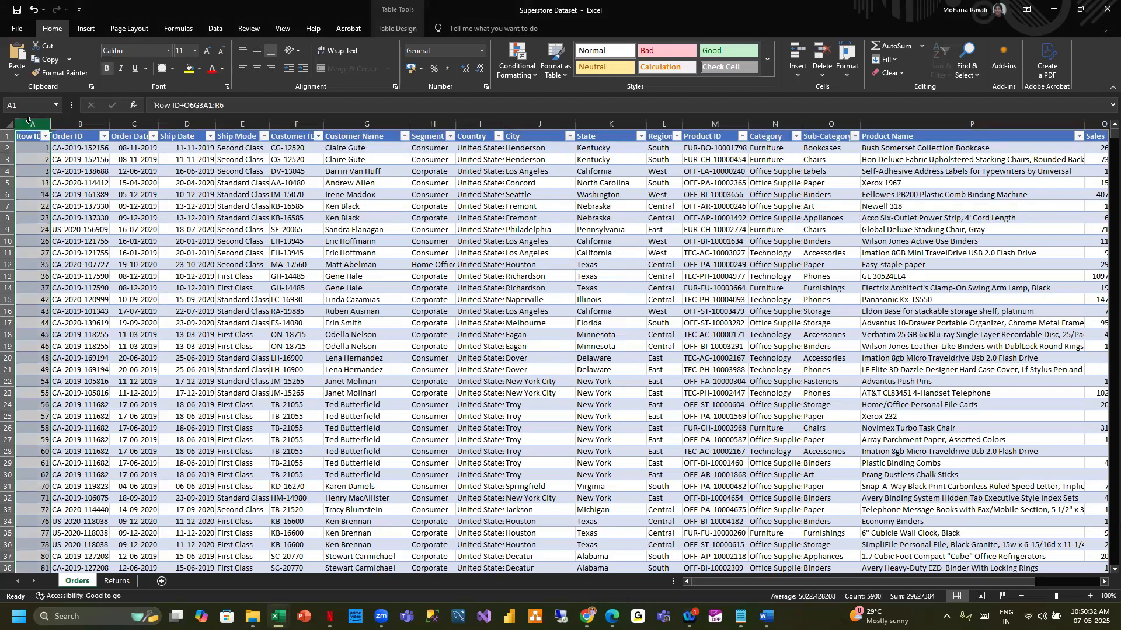
key("ctrl+shift+Right")
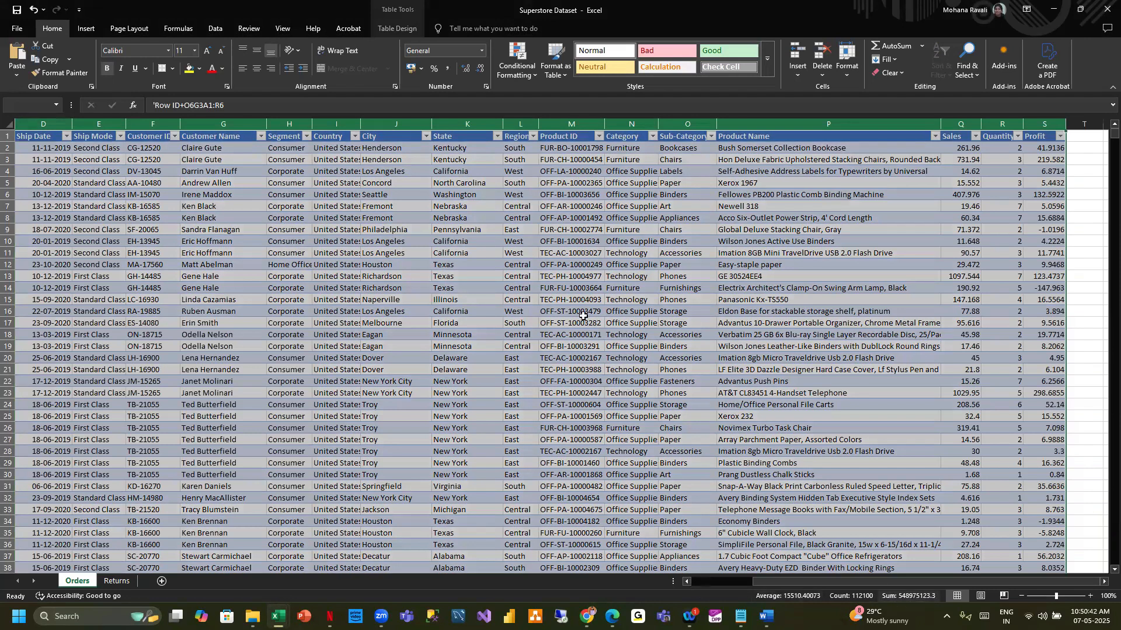
left_click(347, 199)
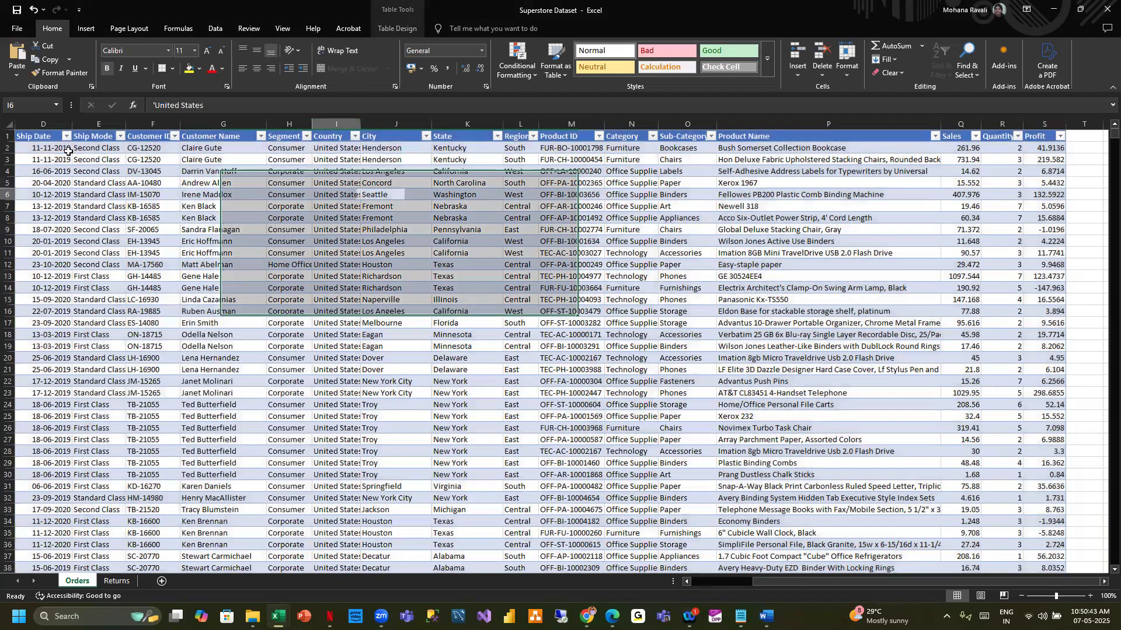
- Widen column A so that more of the header text in A1 fits
left_click(33, 119)
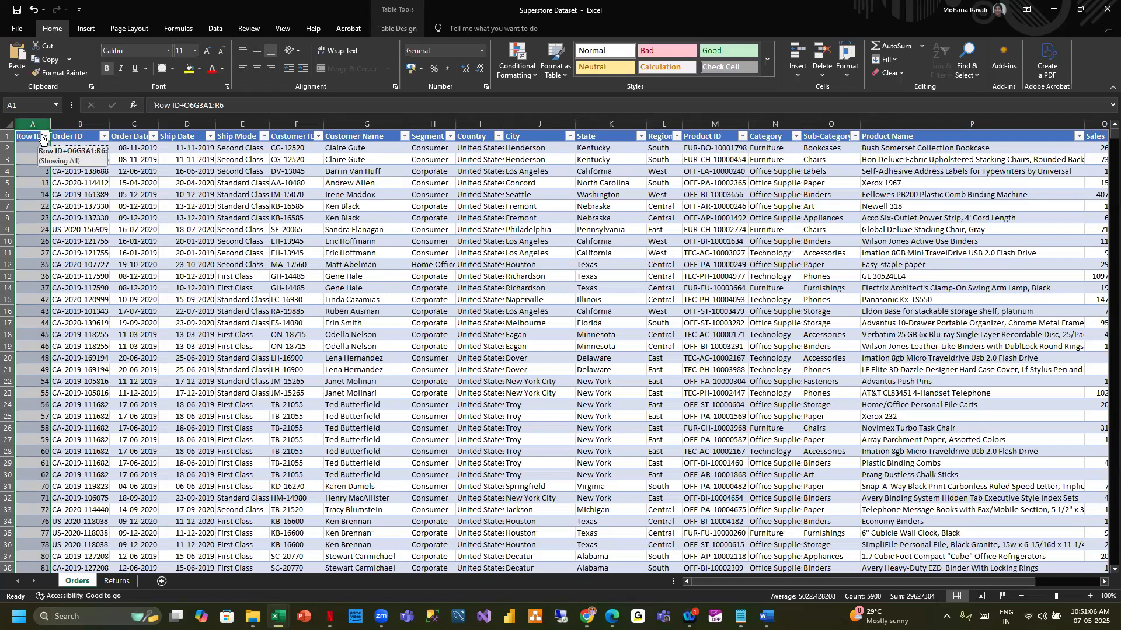
left_click(62, 171)
left_click(32, 135)
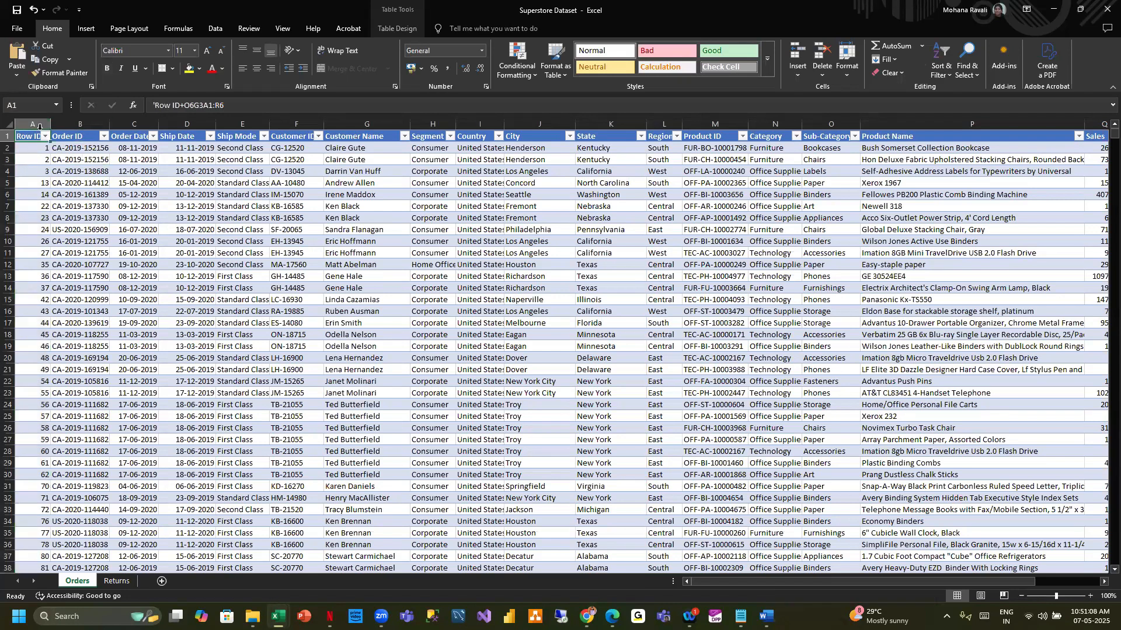
left_click_drag(51, 122, 84, 121)
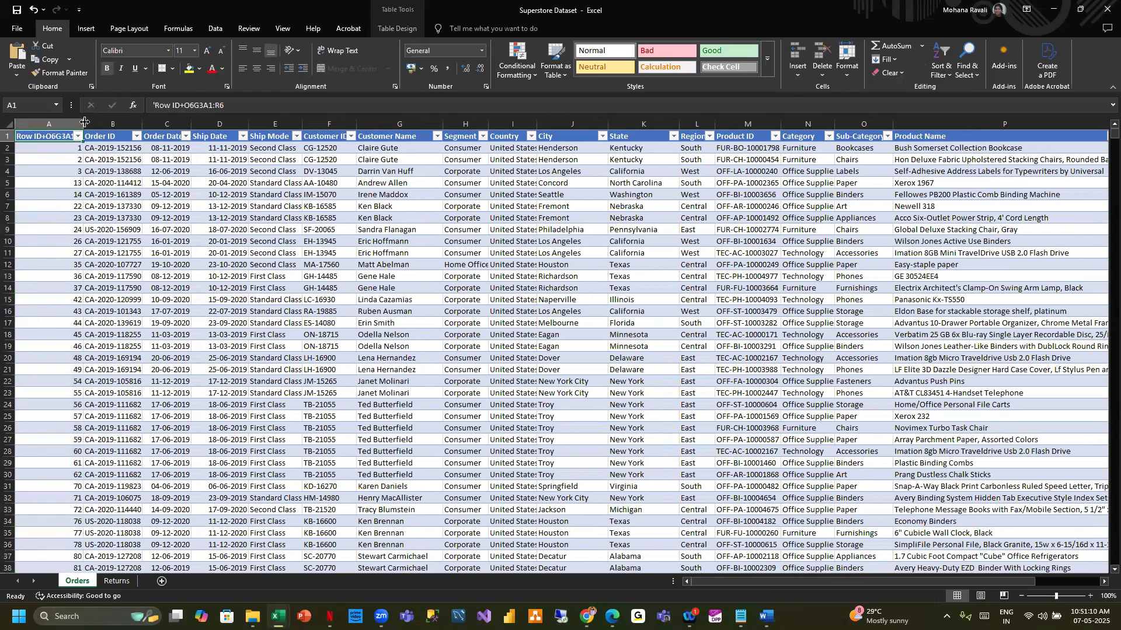
- Correct the header in cell A1 to read only Row ID, without the leading apostrophe
left_click(227, 104)
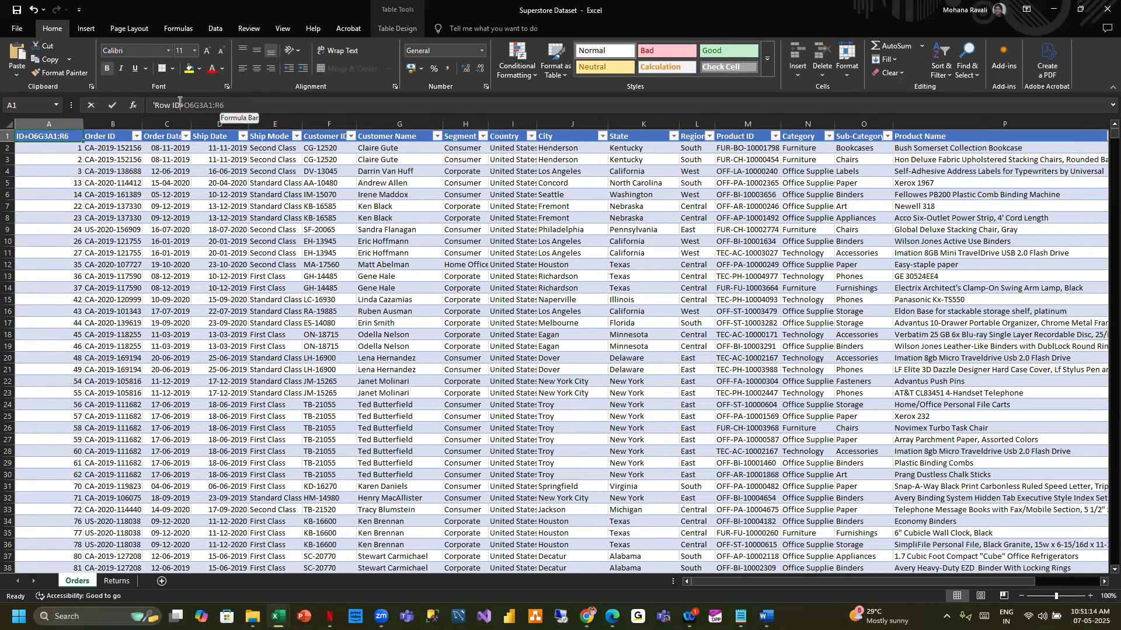
left_click(179, 104)
key("Delete")
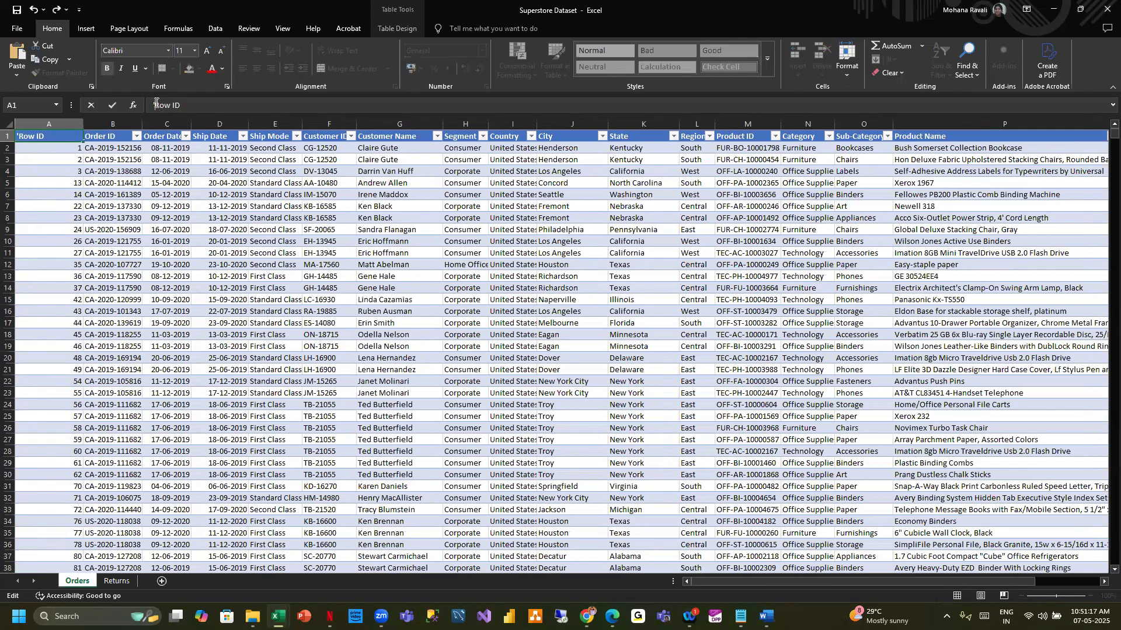
key("BackSpace")
key("Return")
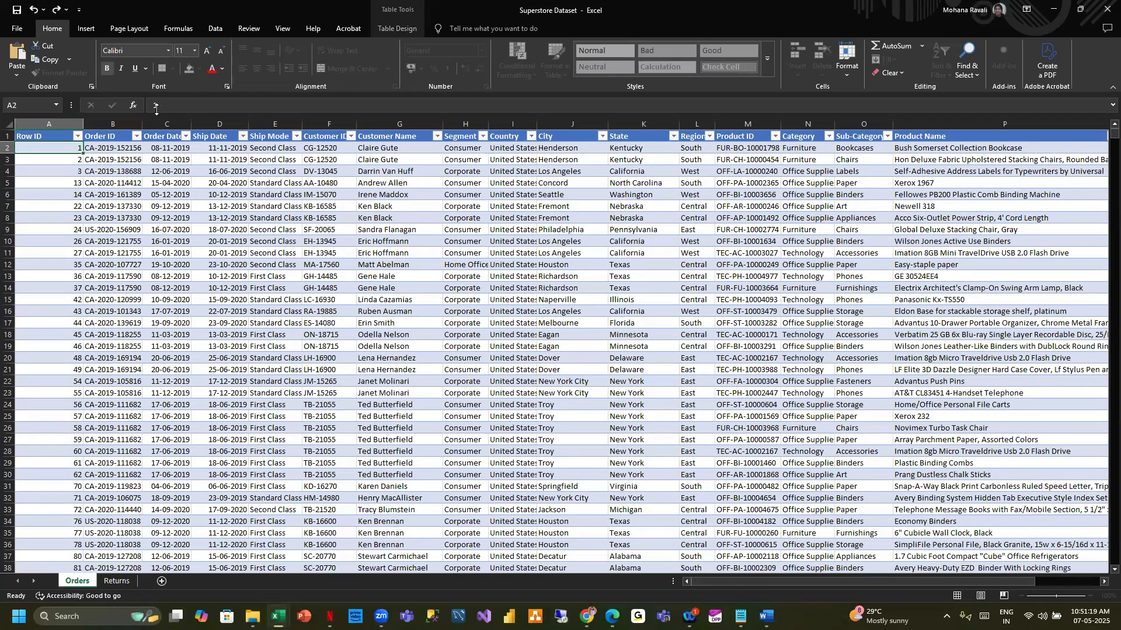
- Remove the leading apostrophe from the Order ID and Order Date headers in B1 and C1
left_click(113, 138)
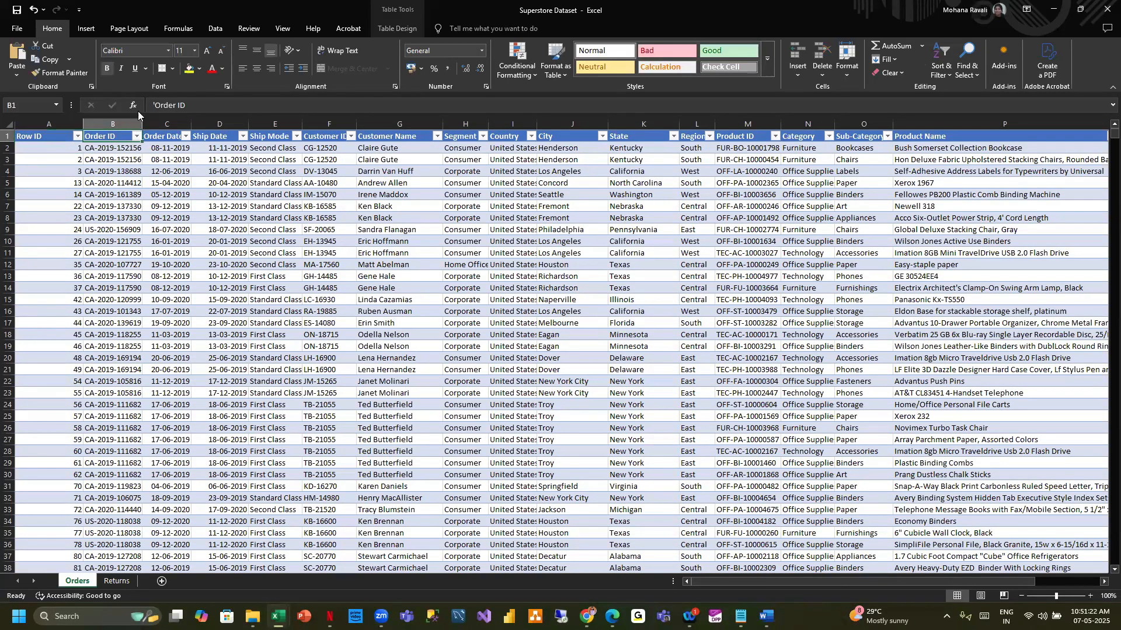
left_click(155, 105)
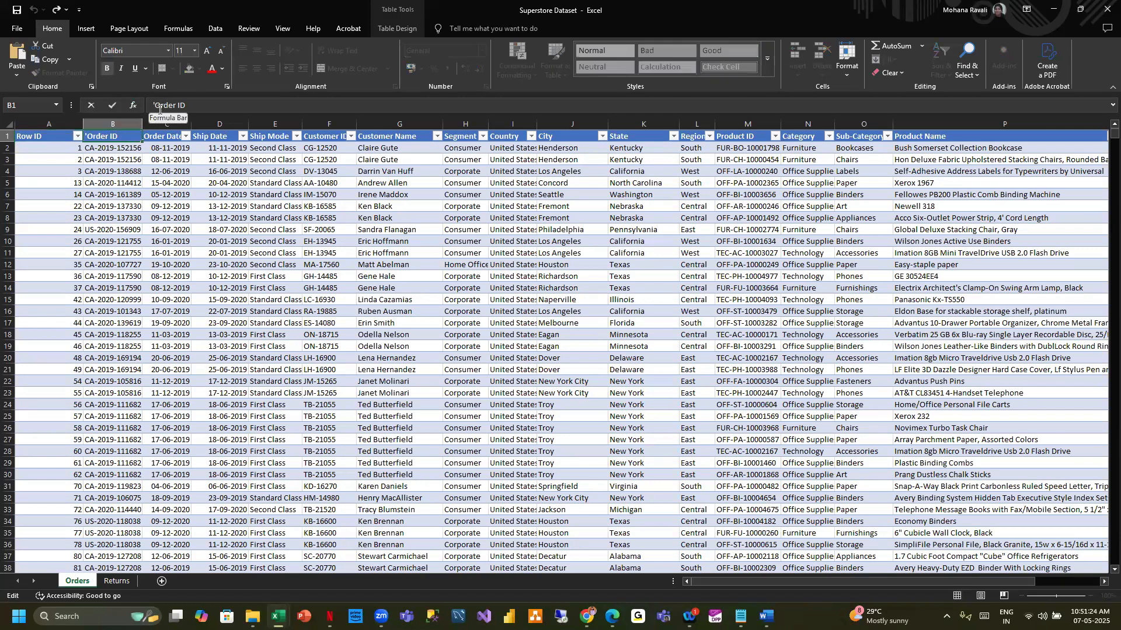
key("Delete")
key("Return")
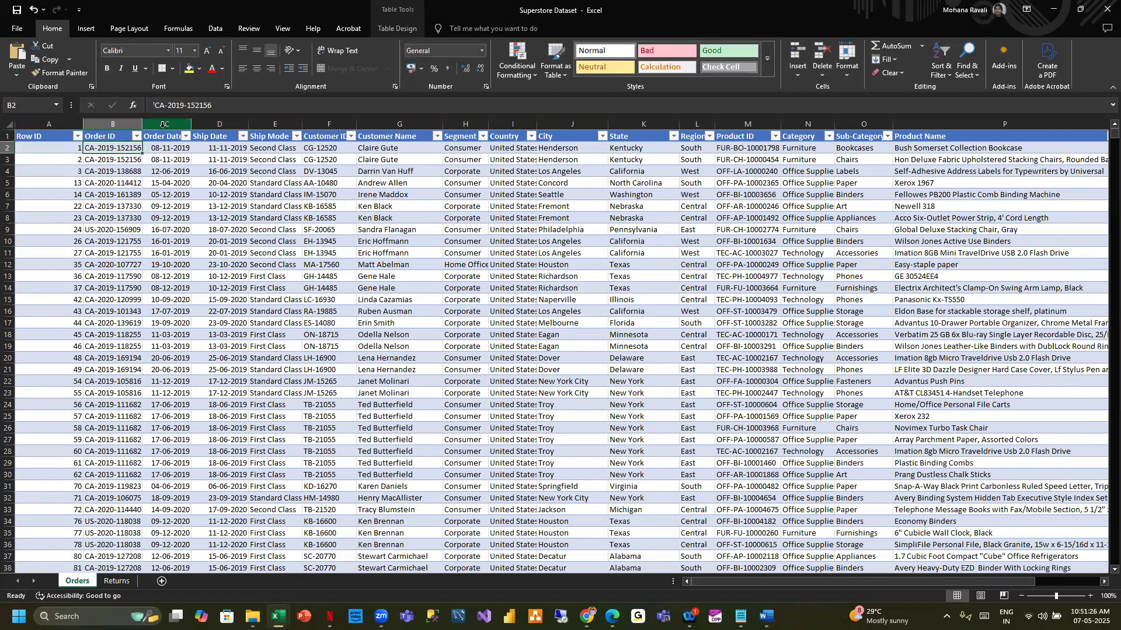
left_click(166, 140)
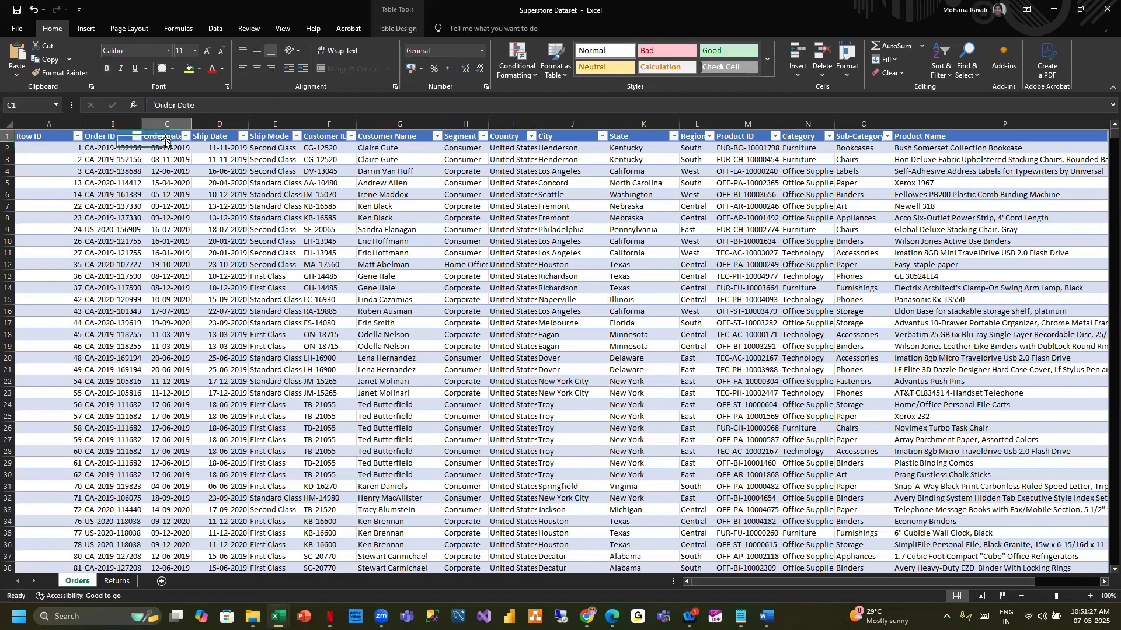
left_click(154, 105)
key("Delete")
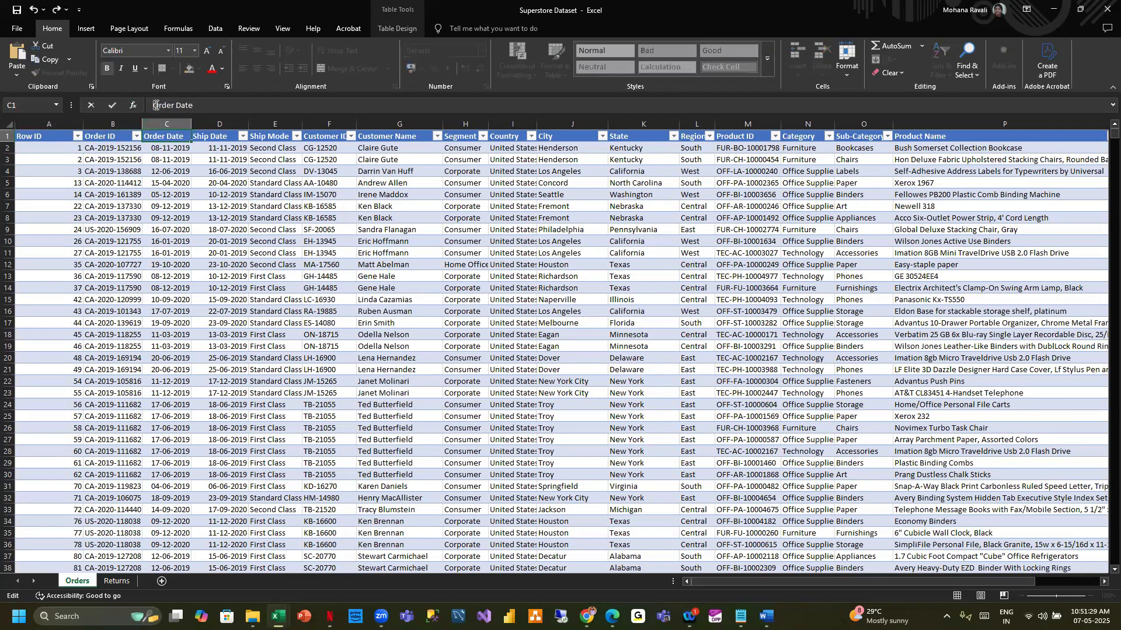
left_click(185, 182)
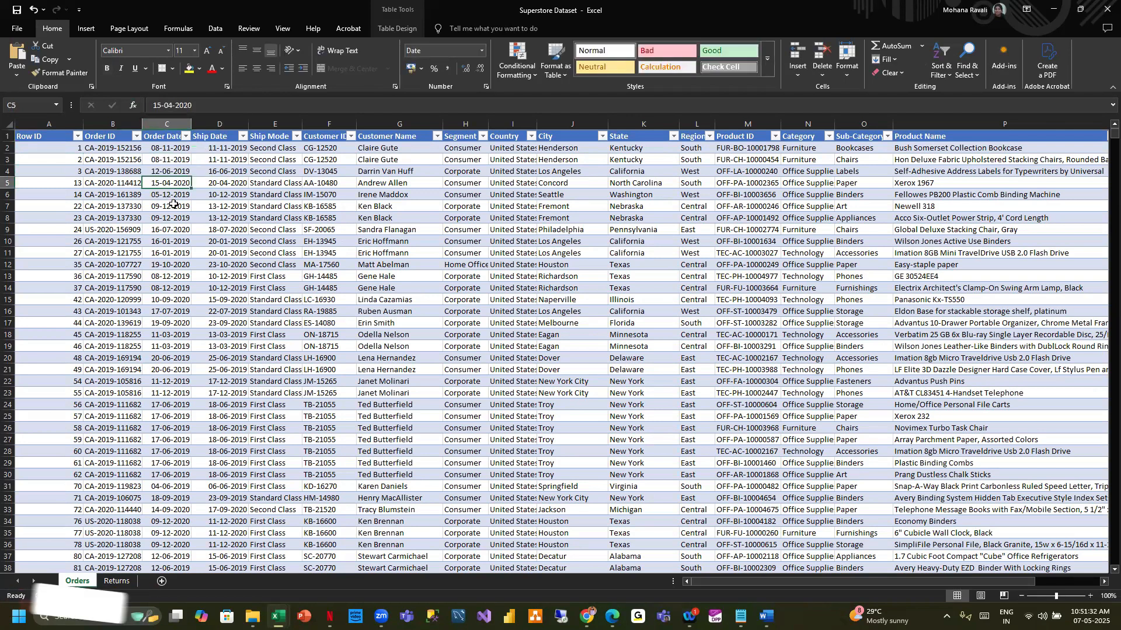
- Remove the leading apostrophe from the Ship Date and Ship Mode headers in D1 and E1
left_click(209, 137)
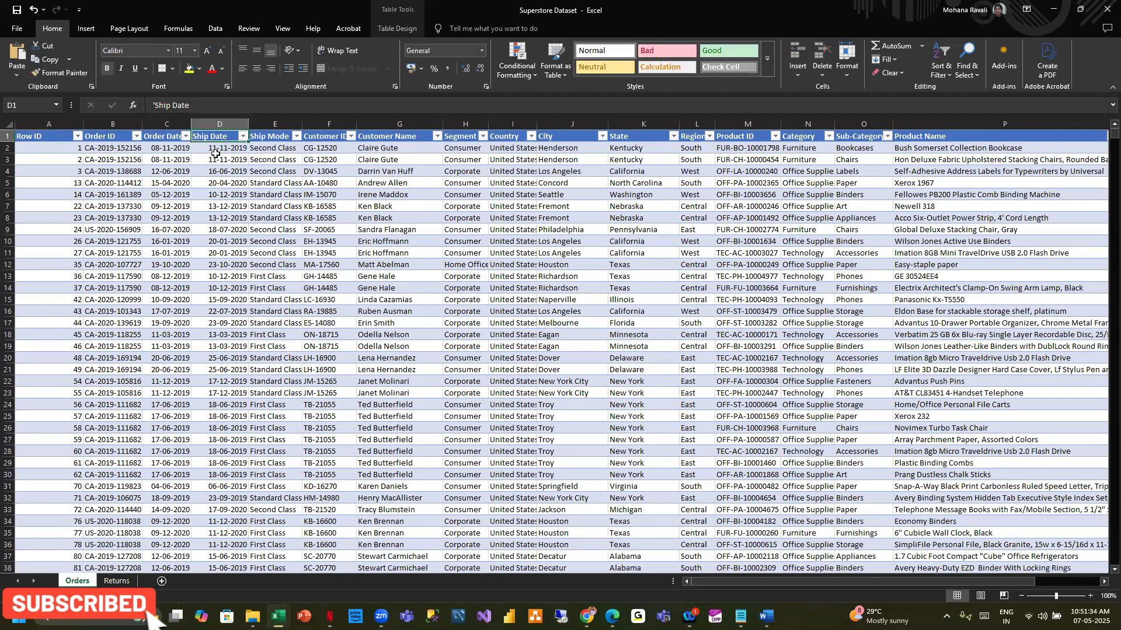
left_click(216, 183)
left_click(213, 132)
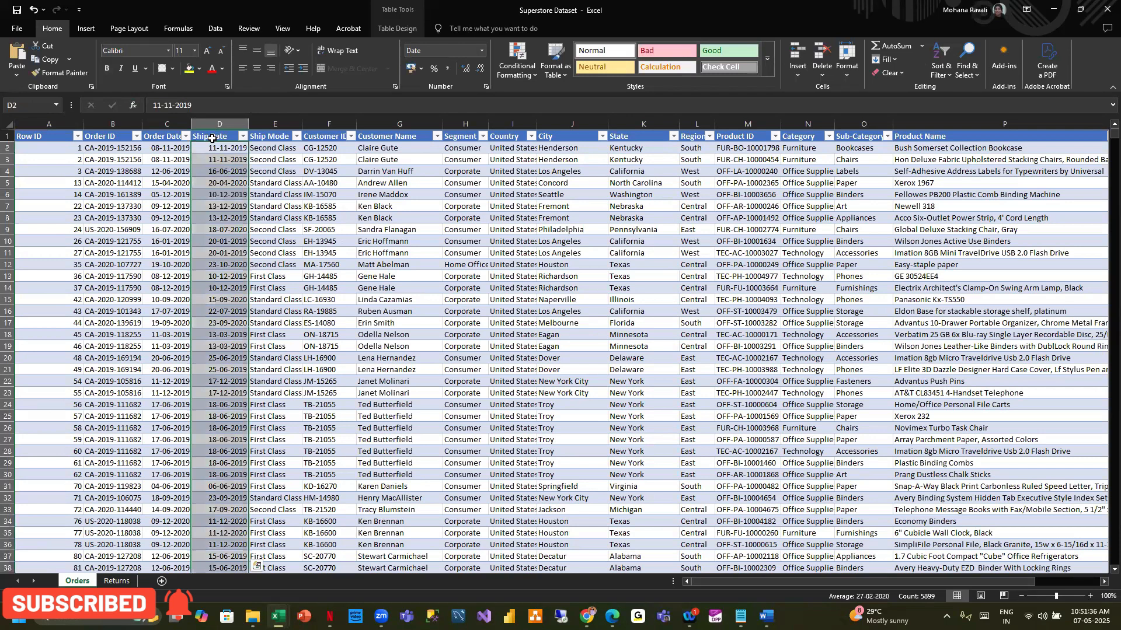
left_click(212, 138)
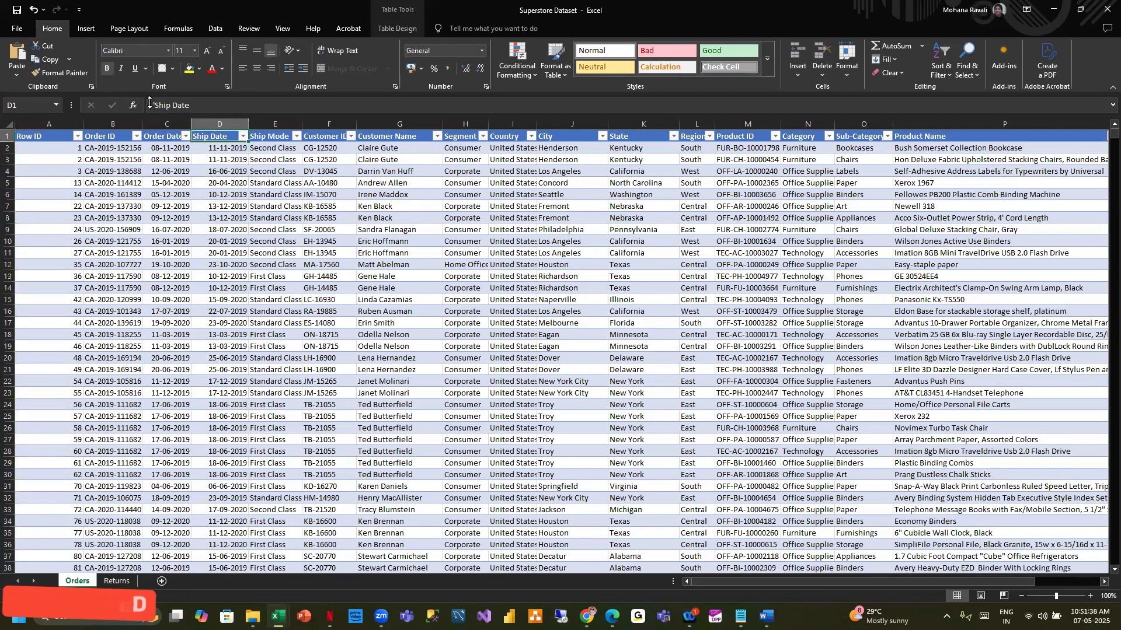
left_click(157, 107)
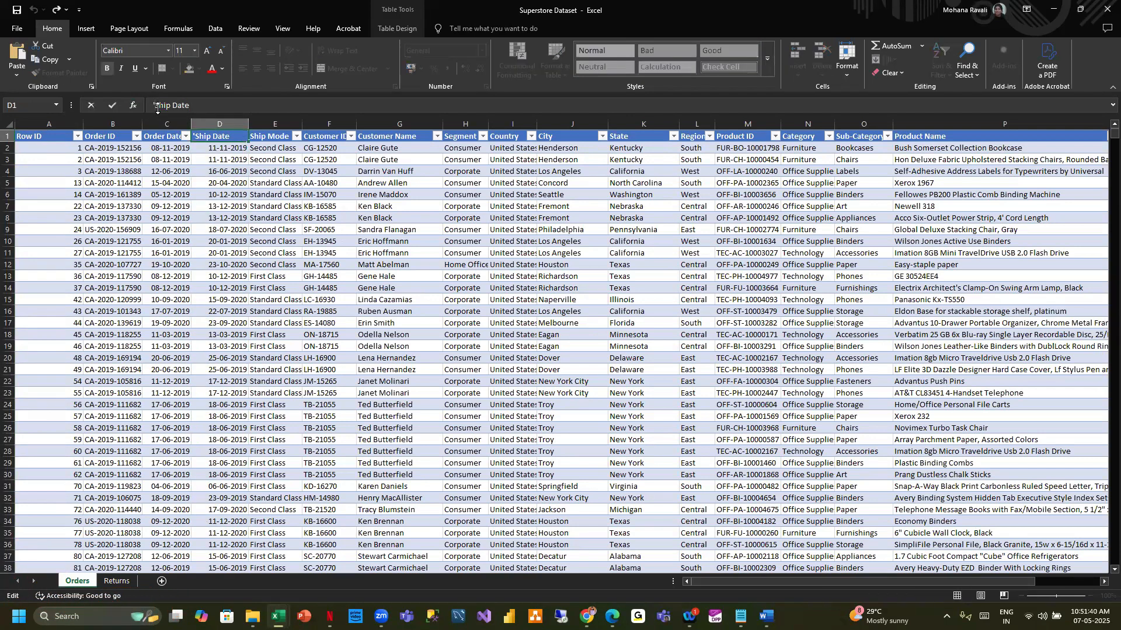
key("BackSpace")
key("Tab")
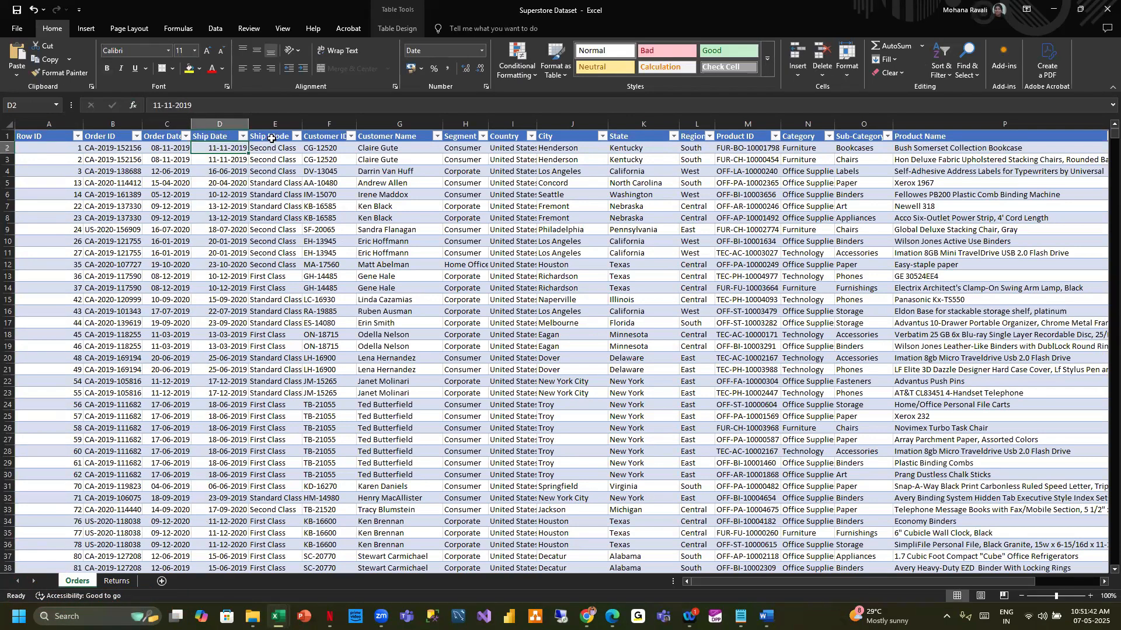
left_click(157, 104)
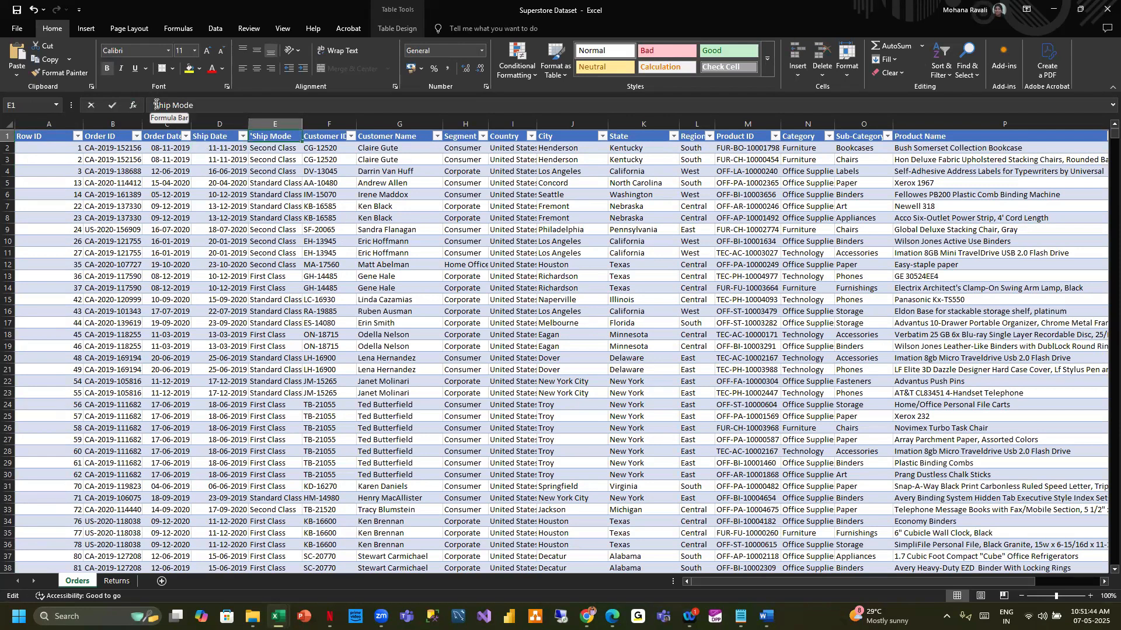
key("BackSpace")
key("Return")
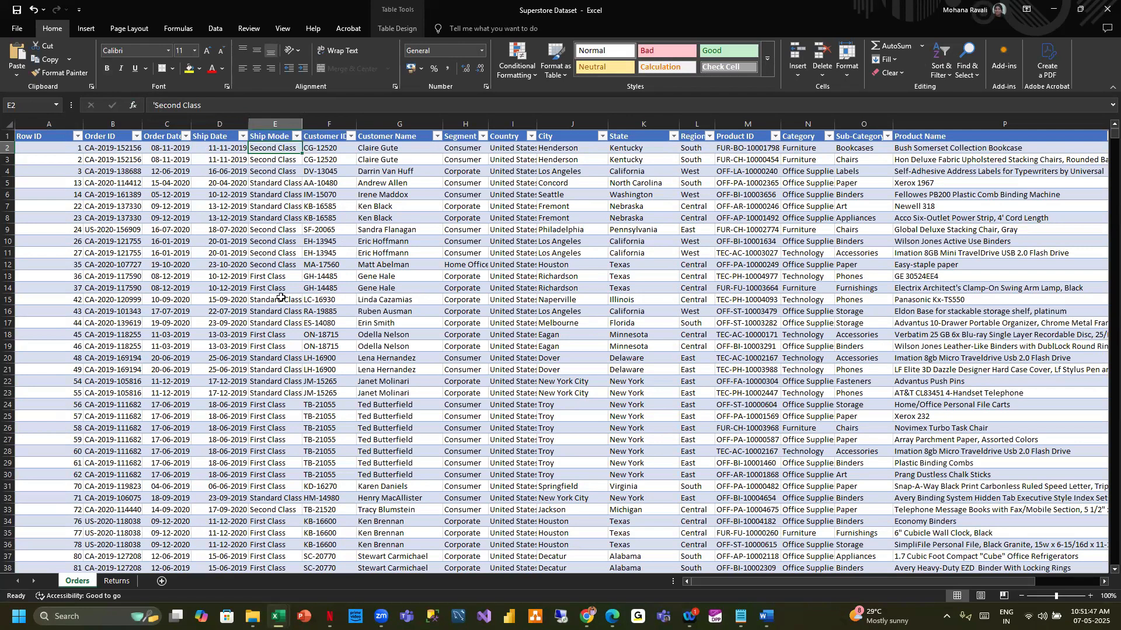
- Examine the different shipping classes listed in the Ship Mode column
left_click(255, 216)
left_click(257, 150)
left_click(275, 241)
left_click(285, 287)
left_click(286, 347)
left_click(286, 405)
left_click(262, 217)
left_click(259, 182)
- Examine sample entries in the customer, Segment, City, State, Category and Product ID columns
left_click(325, 160)
left_click(375, 161)
left_click(404, 299)
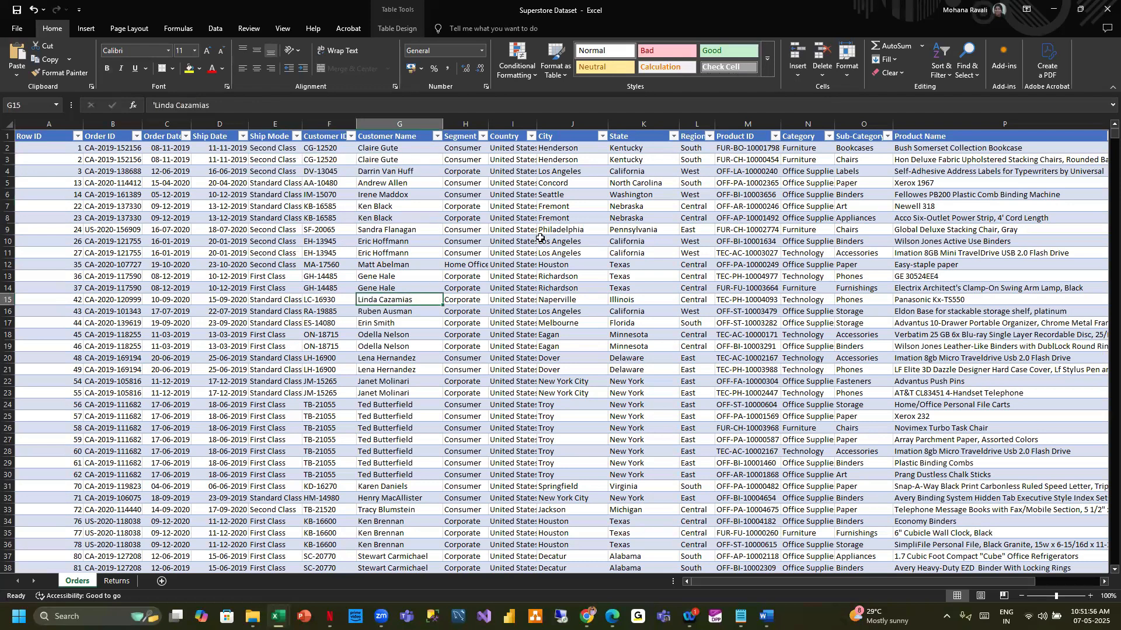
left_click(541, 238)
left_click(481, 182)
left_click(639, 195)
left_click(795, 218)
left_click(719, 296)
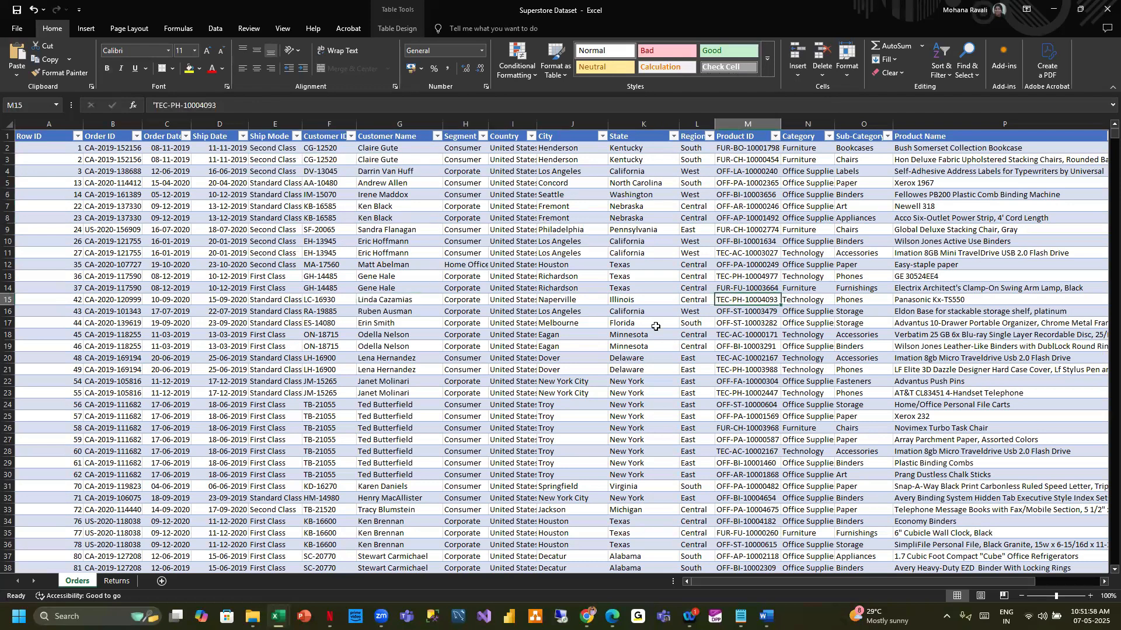
- Examine the State, Region and City headers, the city entries and the full header row of the Orders sheet
left_click(590, 351)
left_click(992, 275)
left_click(641, 136)
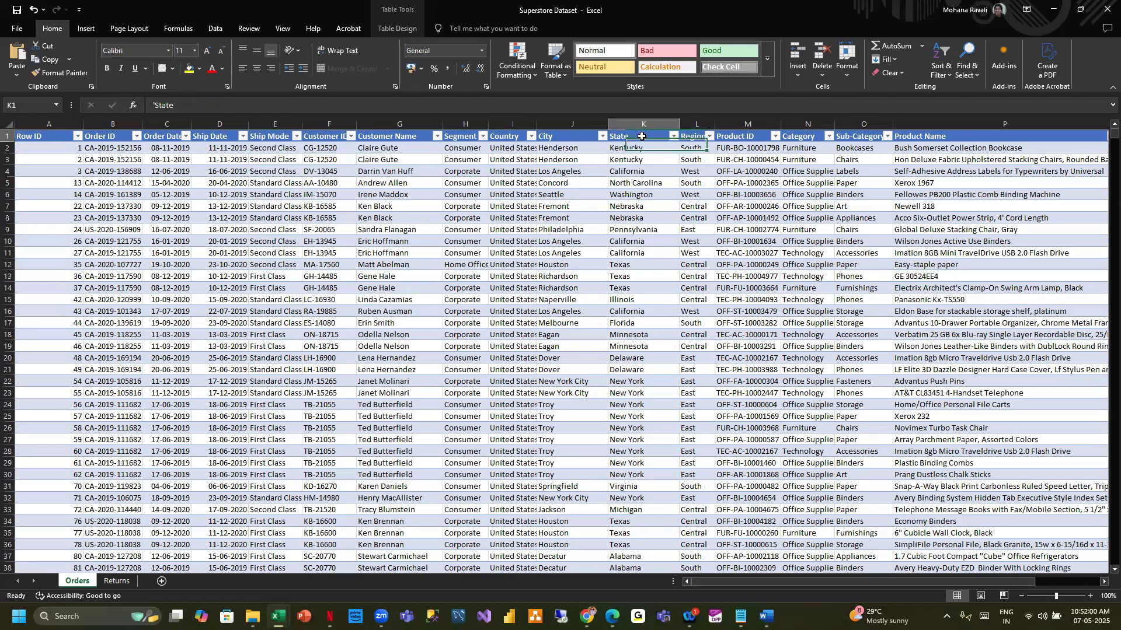
key("Right")
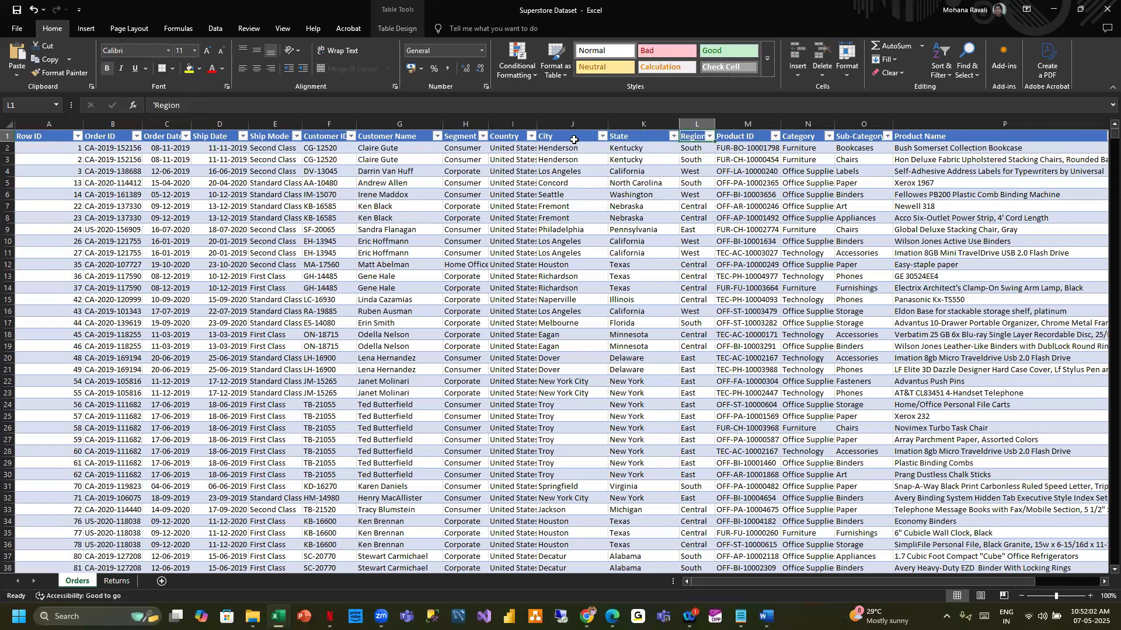
left_click(574, 140)
left_click(585, 215)
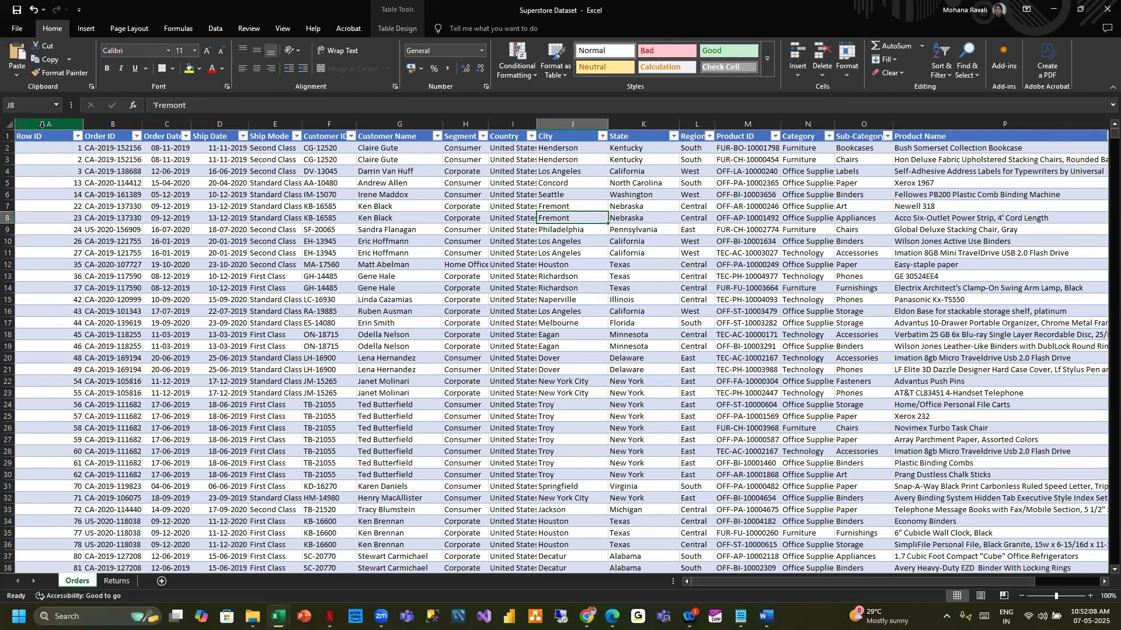
left_click(9, 136)
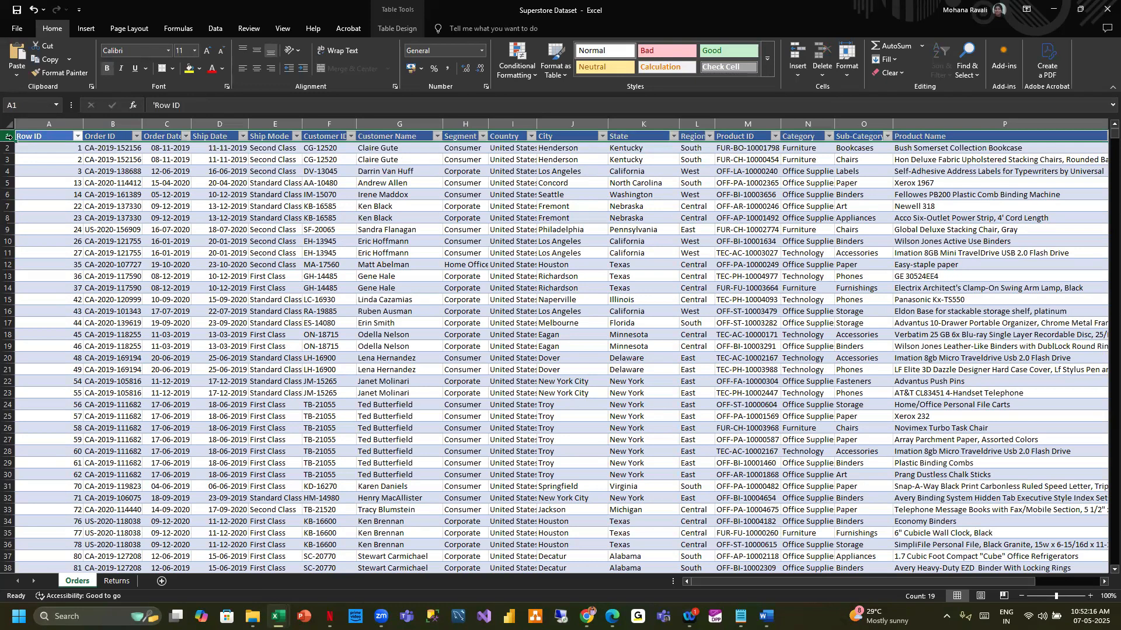
left_click(93, 205)
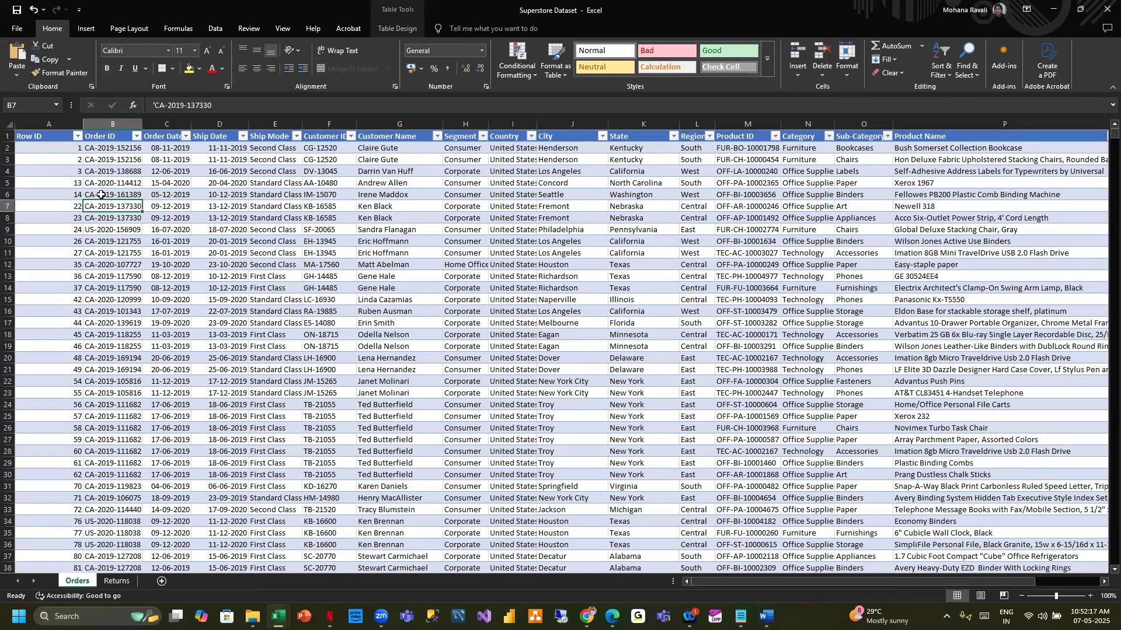
- AutoFit the widths of all the Orders table's columns, starting from the Row ID column
left_click(51, 124)
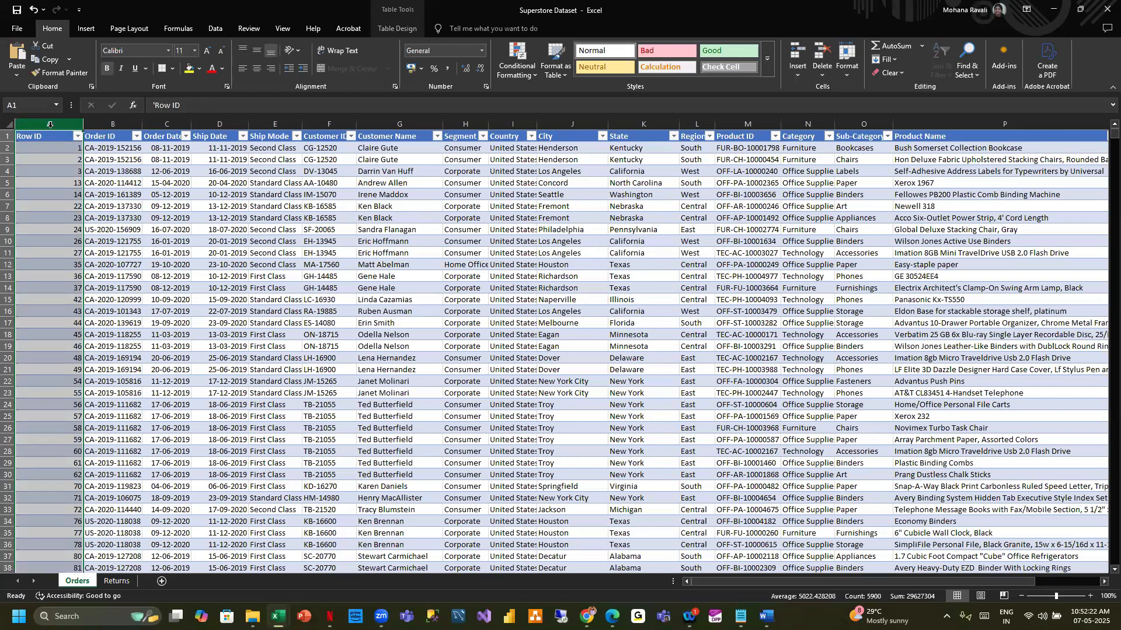
key("ctrl+shift+Right")
double_click(70, 123)
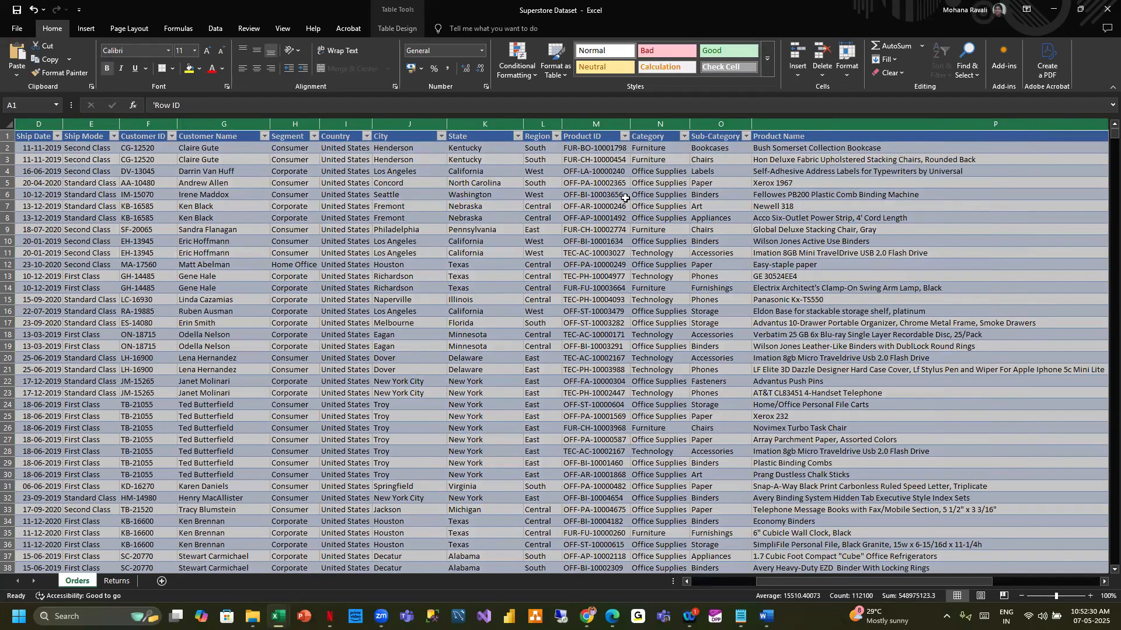
left_click(438, 204)
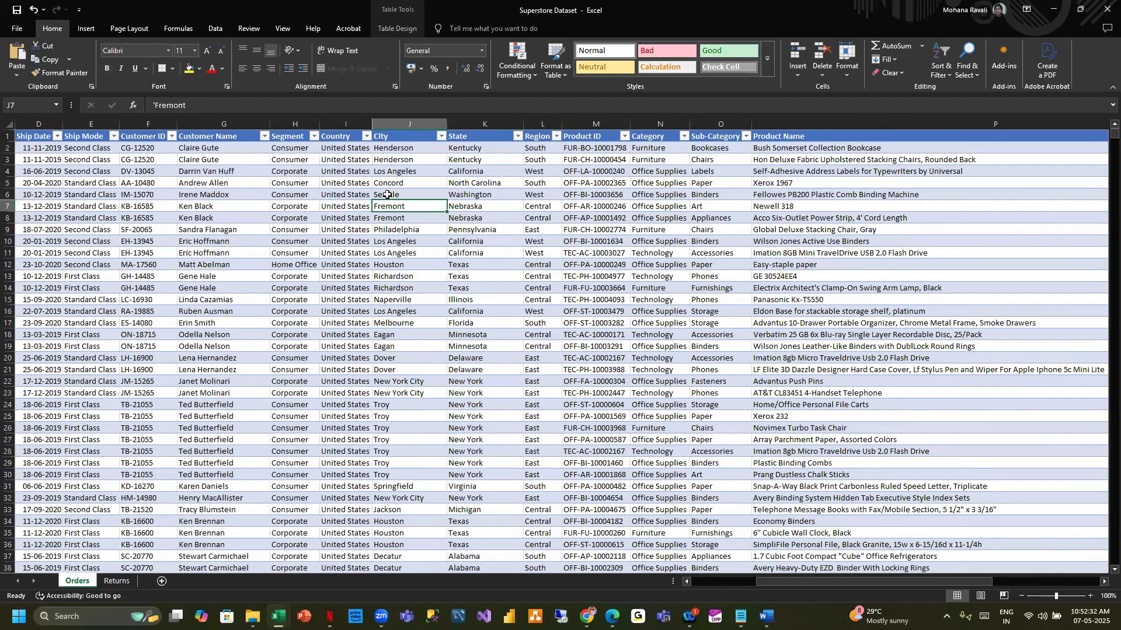
scroll(227, 171, "left", 3)
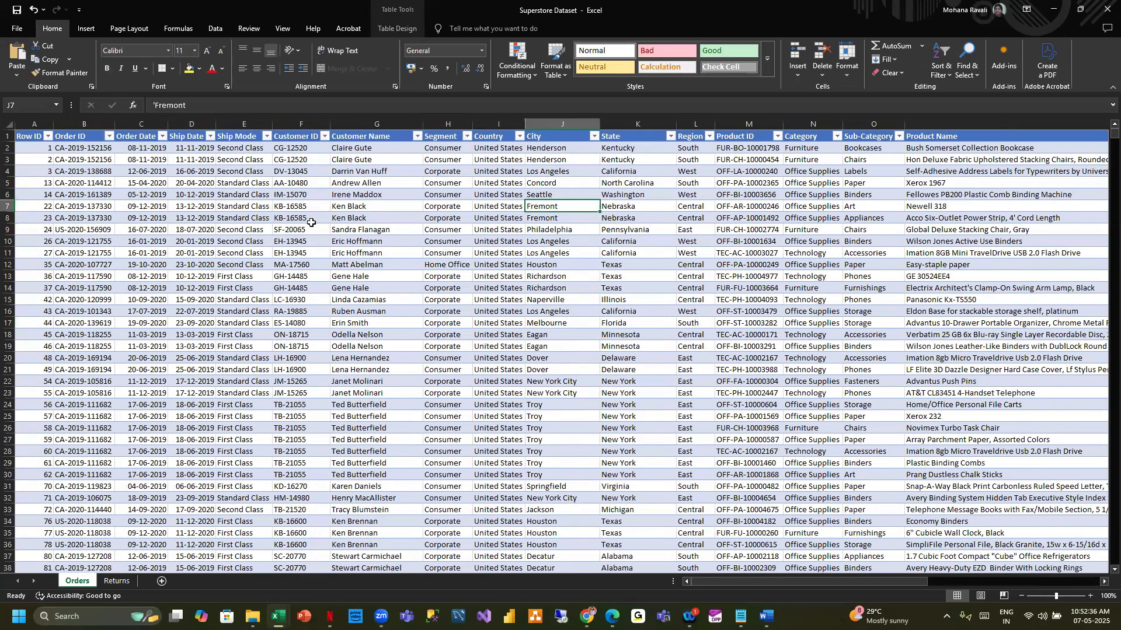
- Hide the filter buttons on the Orders table's headers and show them again
key("ctrl+shift+l")
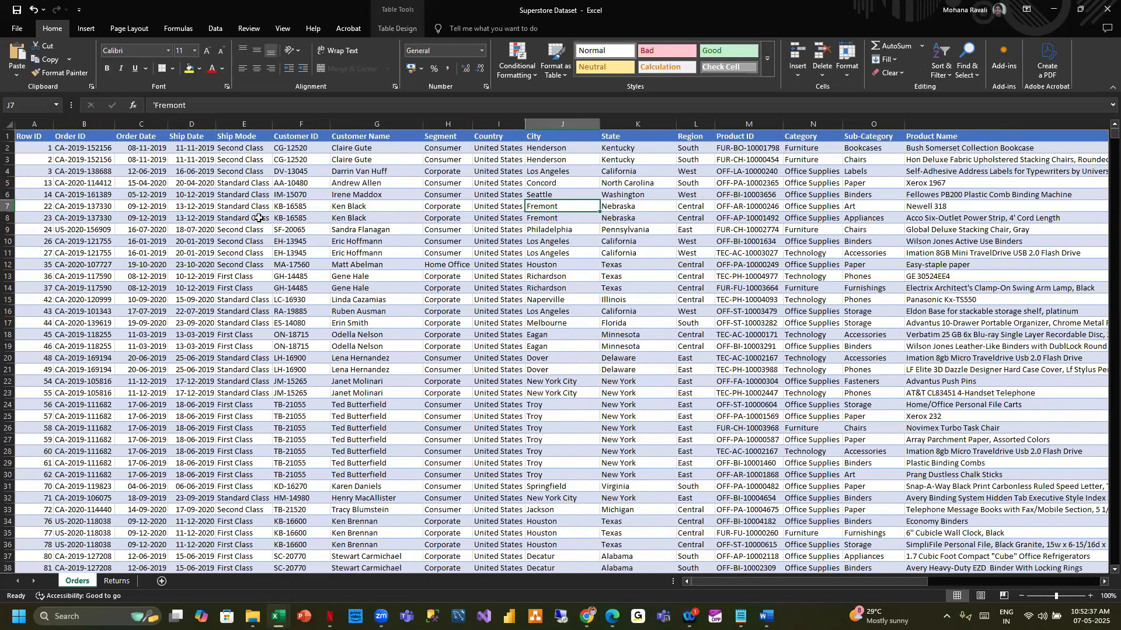
left_click_drag(601, 209, 408, 201)
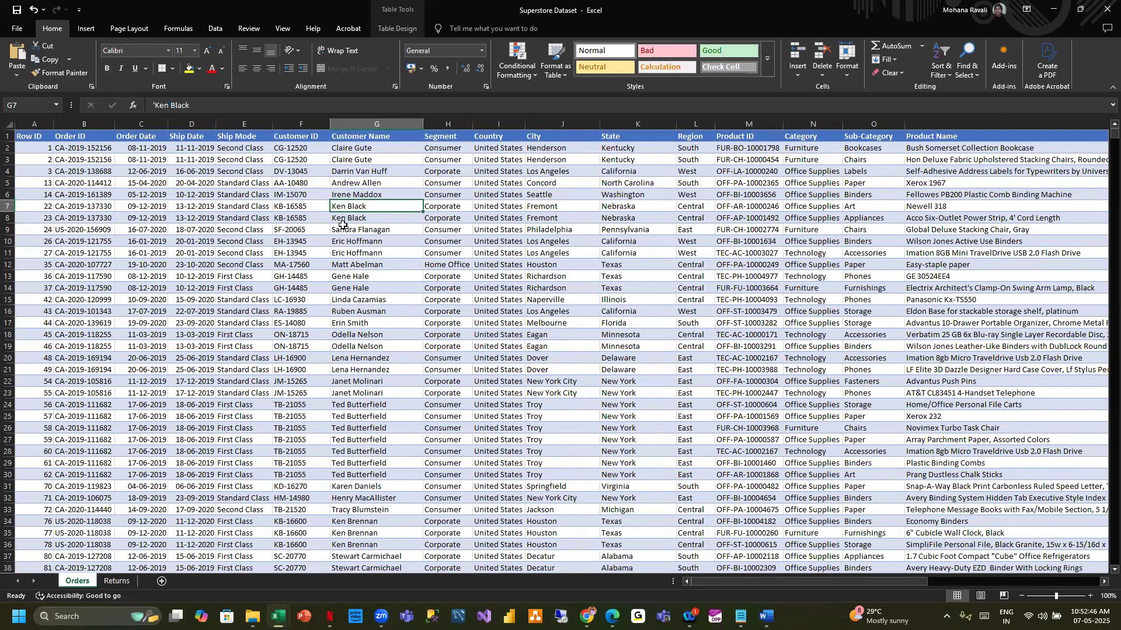
key("ctrl+shift+l")
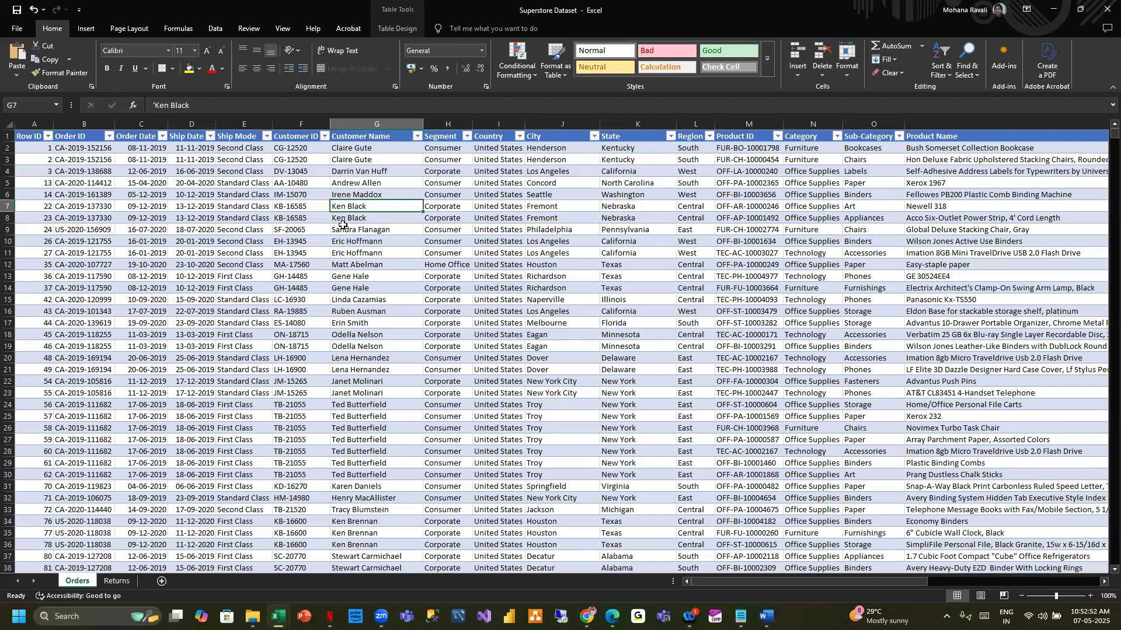
- Toggle the header filters off and on again from the Customer Name column, discarding the stray cell entries
key("ctrl+shift+l")
type("L")
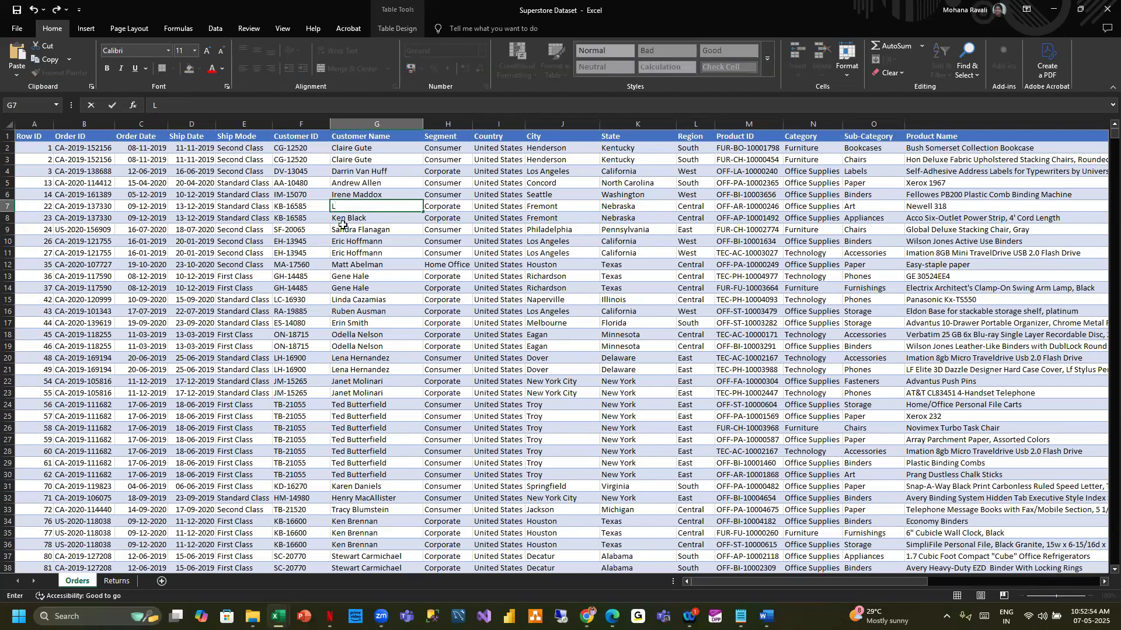
key("Escape")
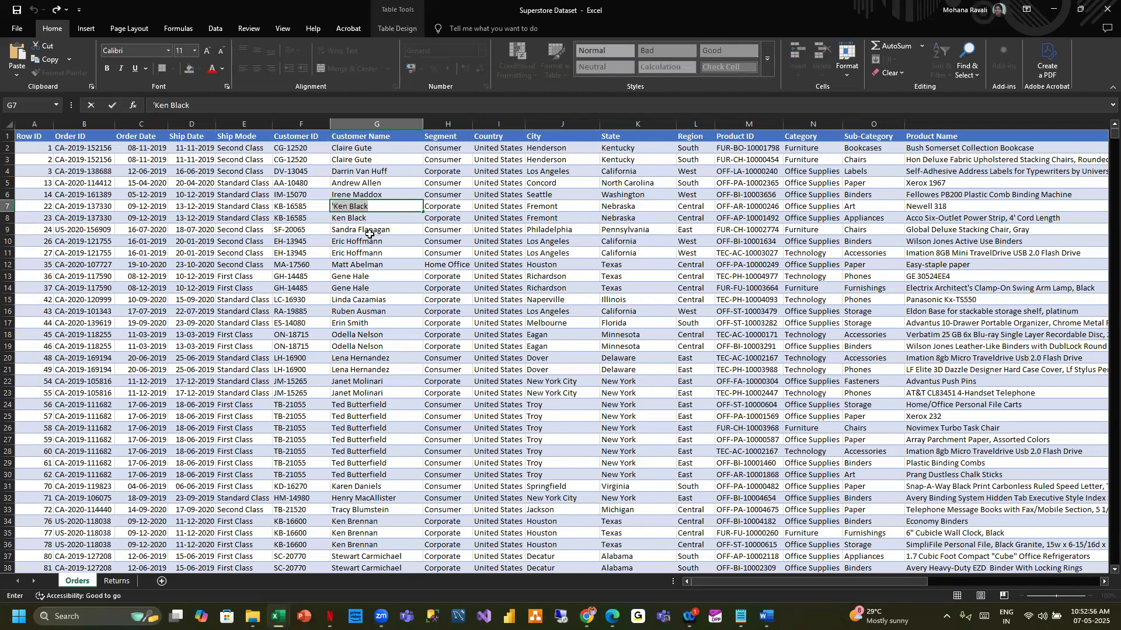
left_click(367, 232)
key("ctrl+shift+l")
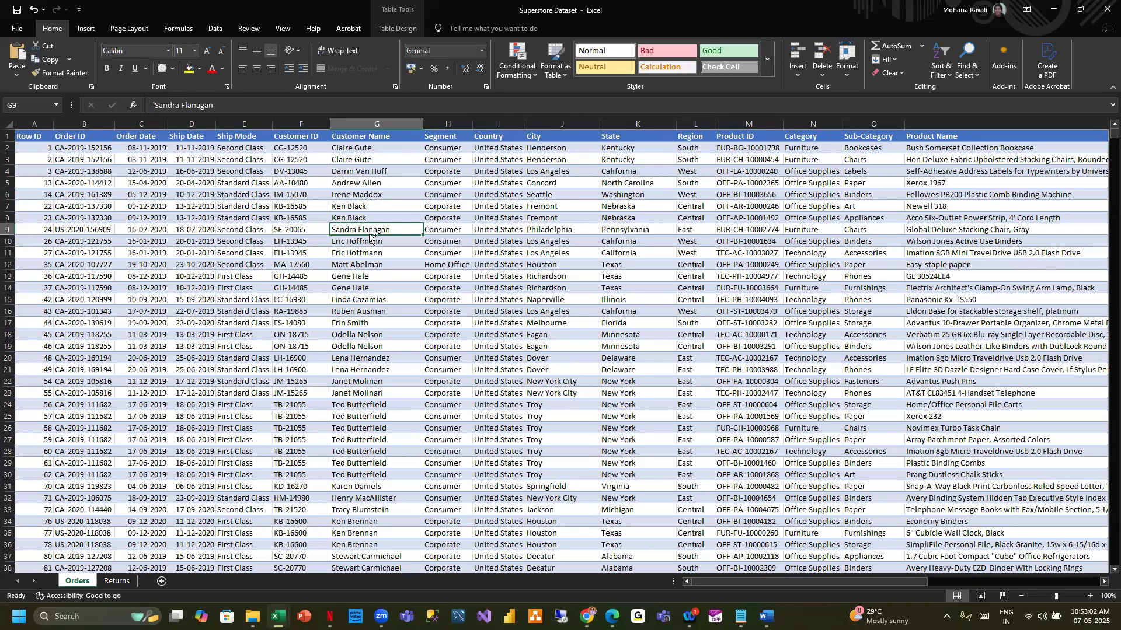
key("ctrl+shift+l")
type("L")
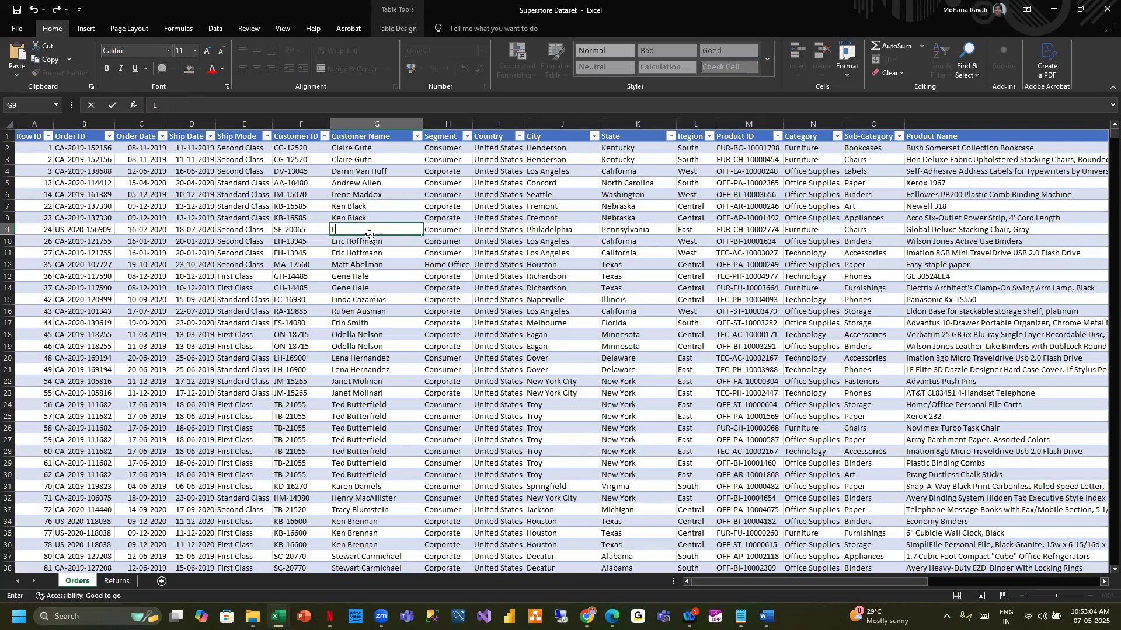
key("Escape")
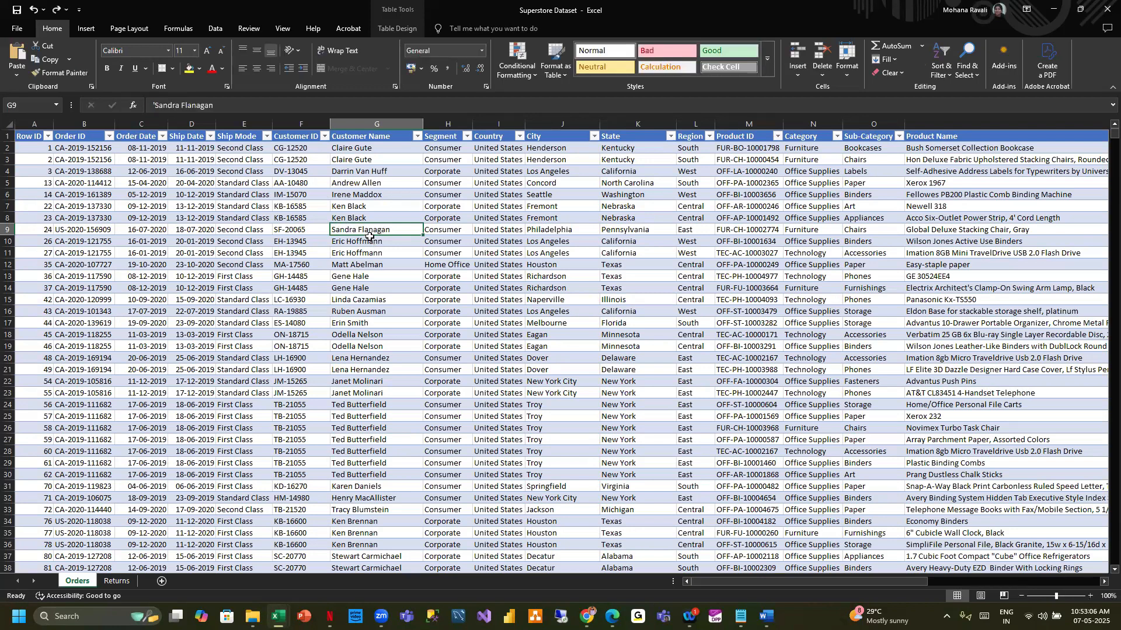
- Remove the filter buttons from the Orders table's header row
left_click(369, 252)
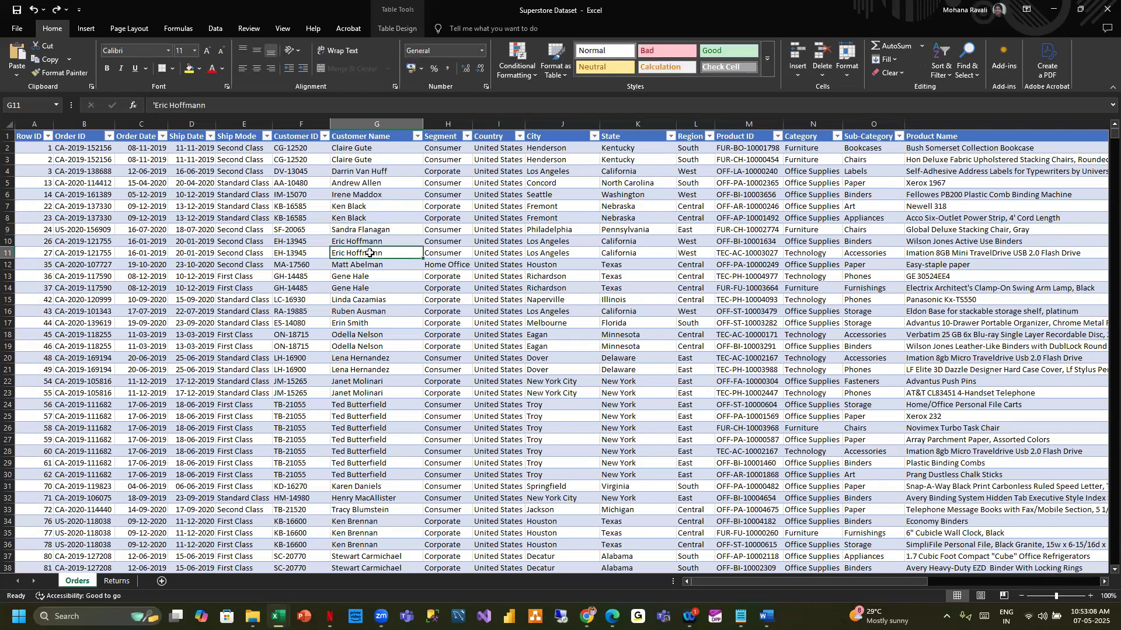
key("ctrl+shift+l")
left_click(646, 258)
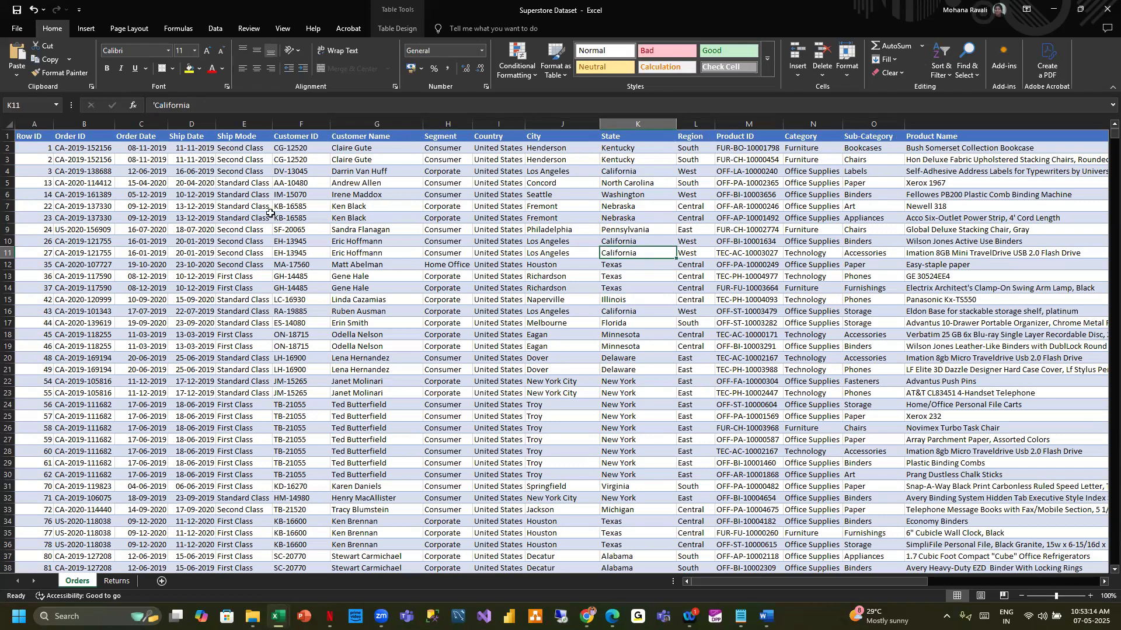
- Examine the Order ID header and walk through the first entries of column B
left_click(75, 138)
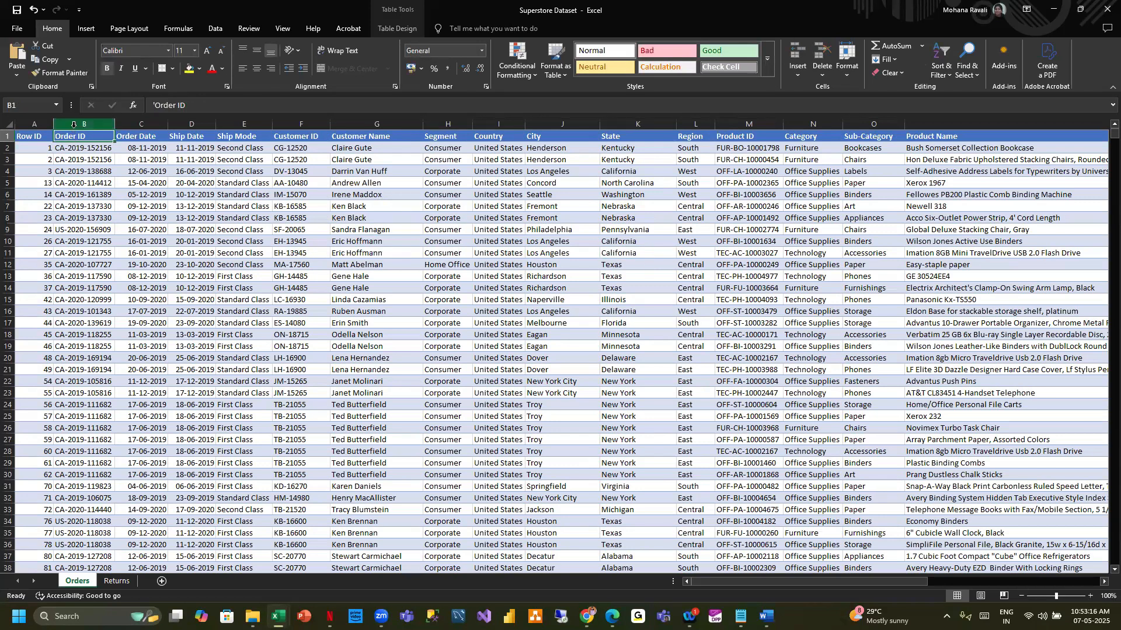
left_click(74, 124)
left_click(86, 149)
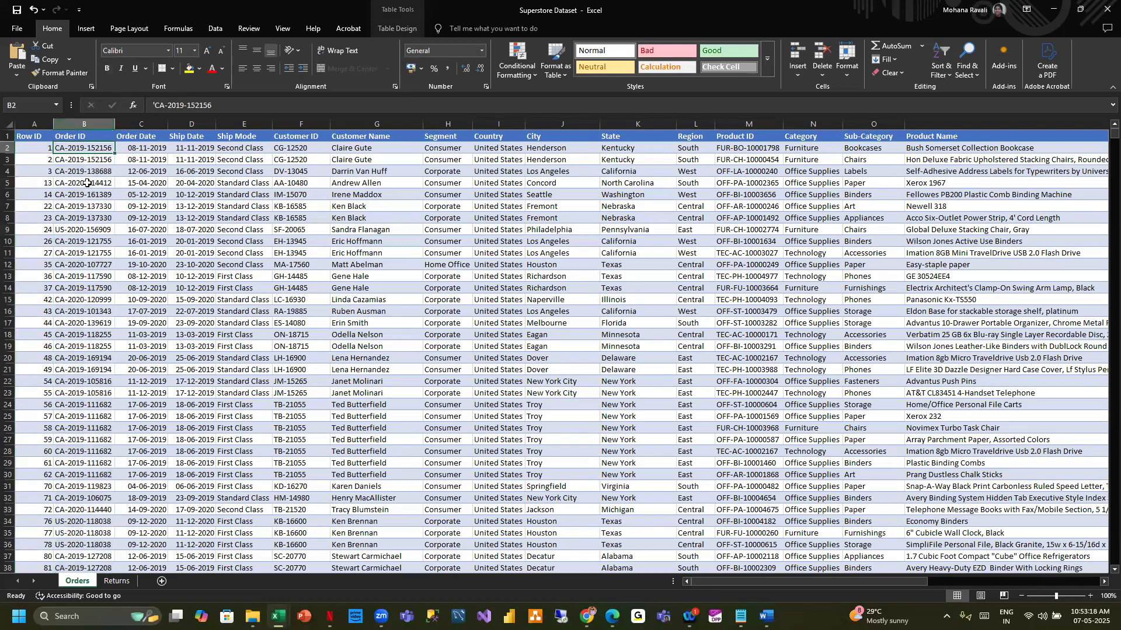
key("Down")
key("Down")
key("Down")
key("Down")
key("Down")
key("Down")
key("Down")
key("Down")
key("Down")
key("Down")
key("Down")
key("Up")
key("Up")
key("Up")
key("Up")
key("Up")
key("Up")
key("Up")
key("Up")
key("Up")
key("Up")
key("Up")
key("Up")
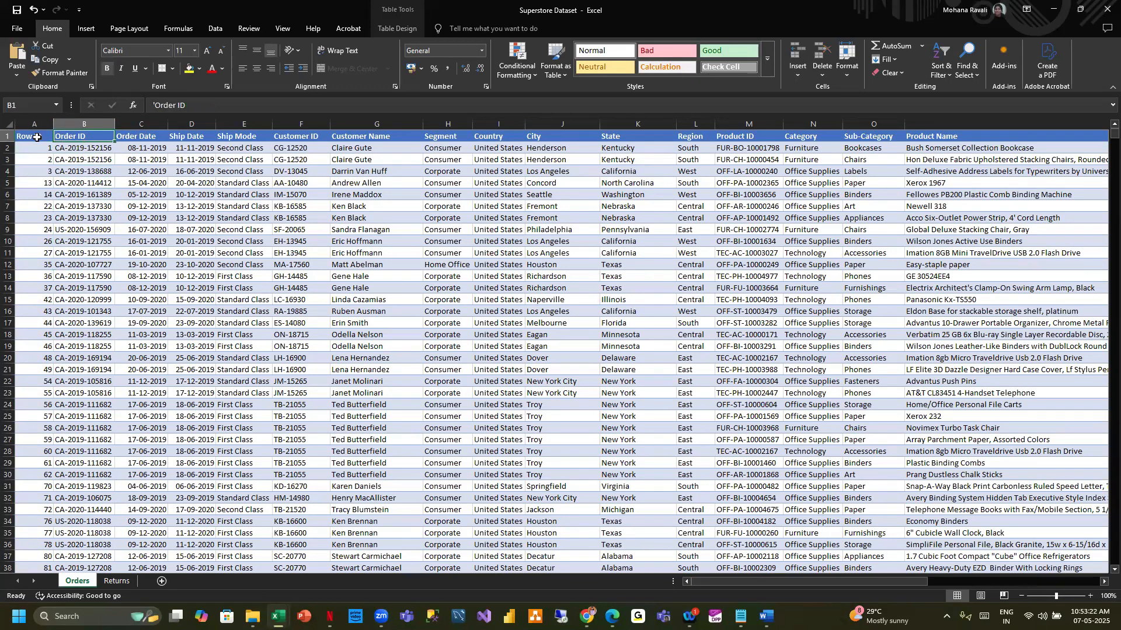
- Examine the headers from Order Date through Region in row 1, including the stored text of the Region header
key("Right")
key("Right")
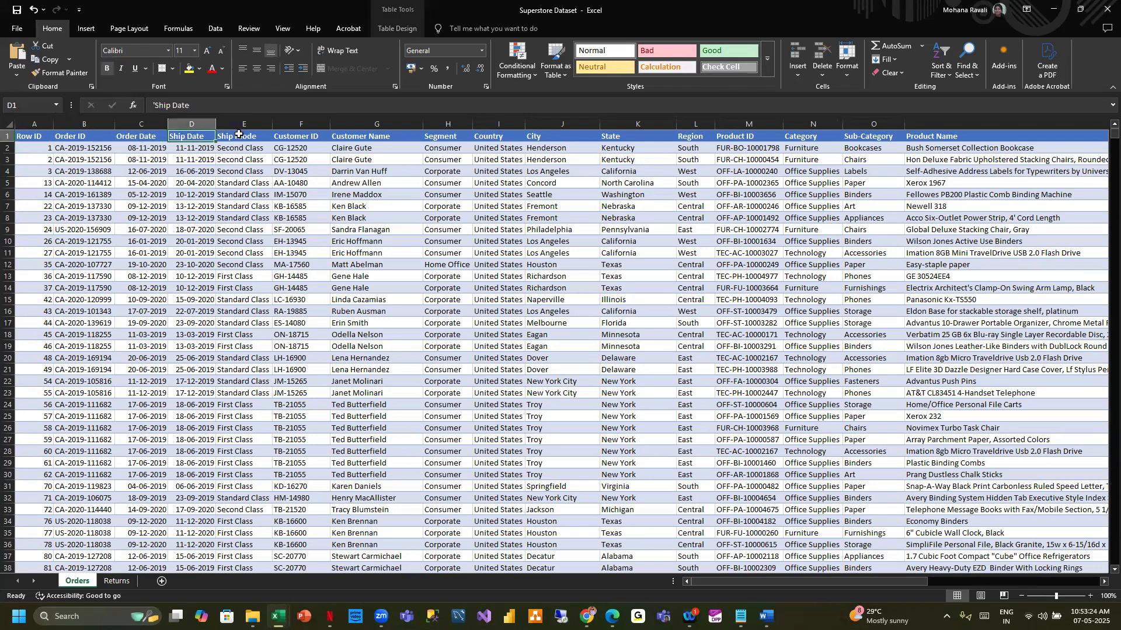
key("Right")
key("Right")
key("Right")
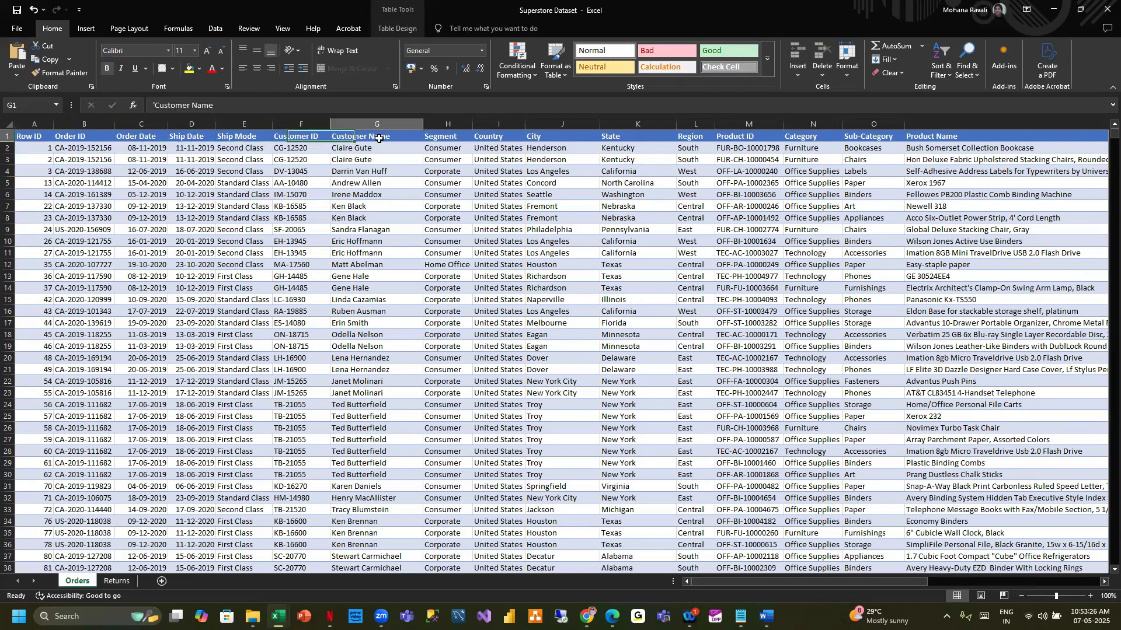
key("Right")
key("Right")
key("Right")
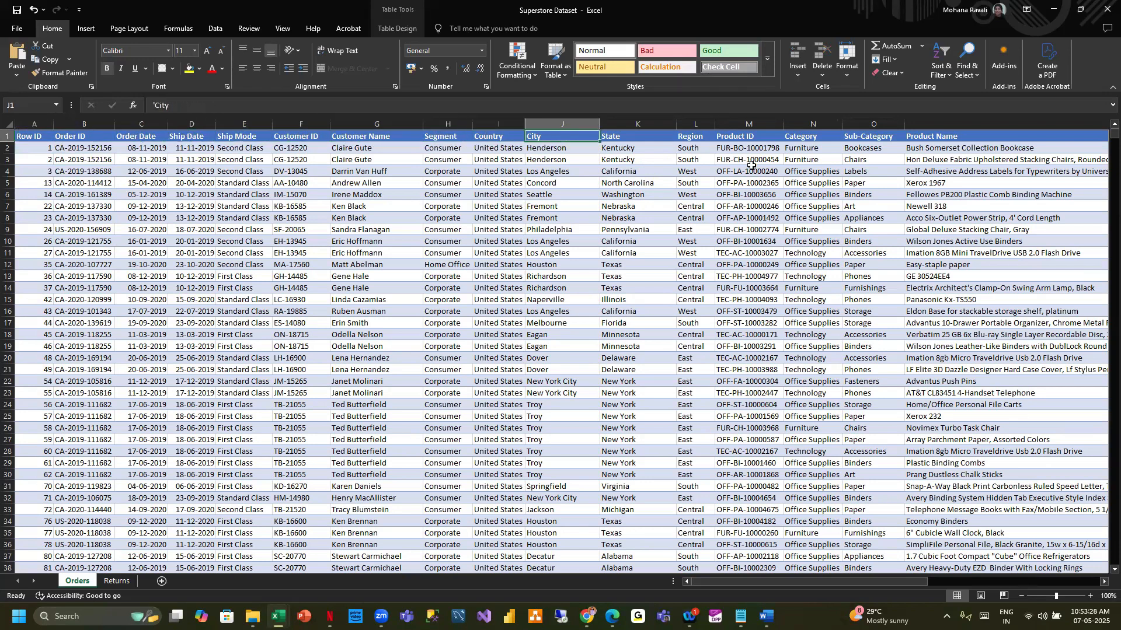
key("Right")
key("Right")
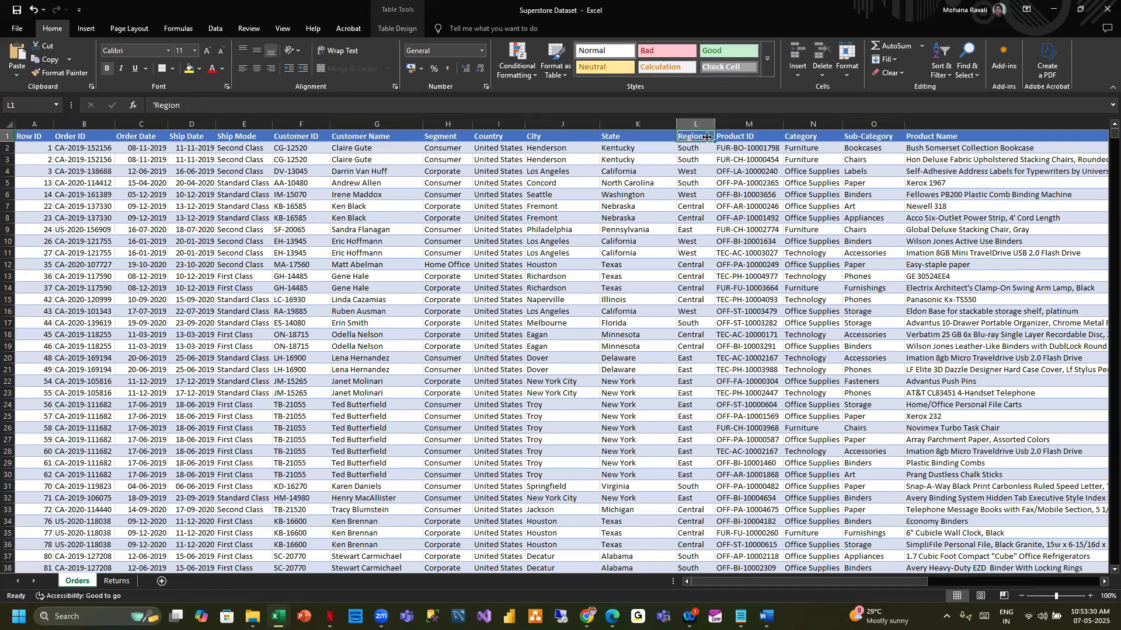
left_click(228, 102)
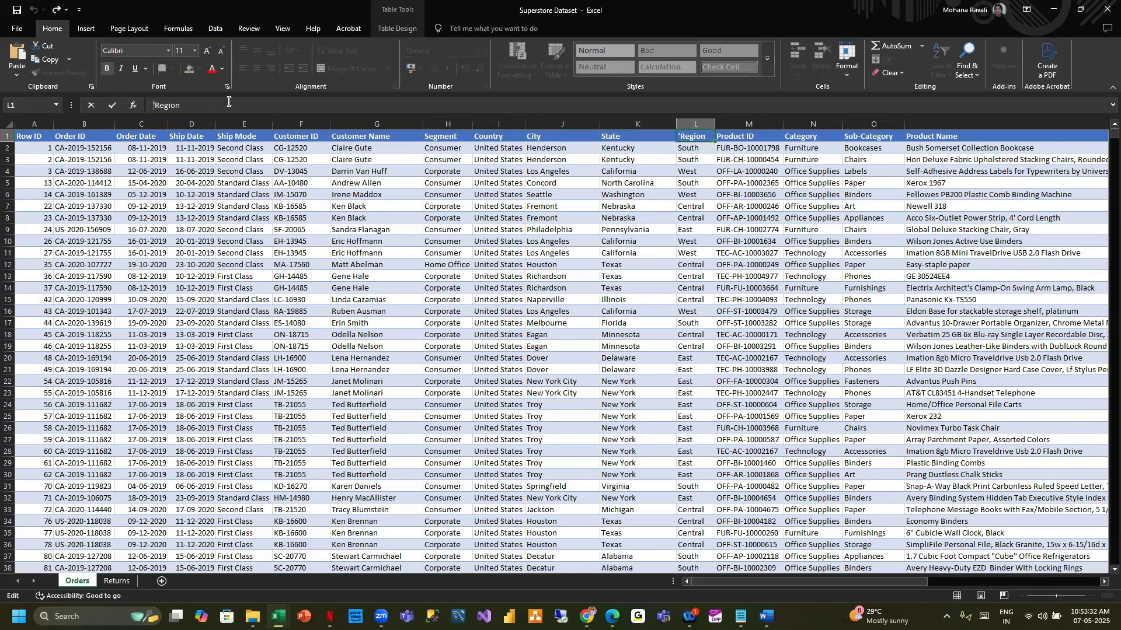
left_click(300, 206)
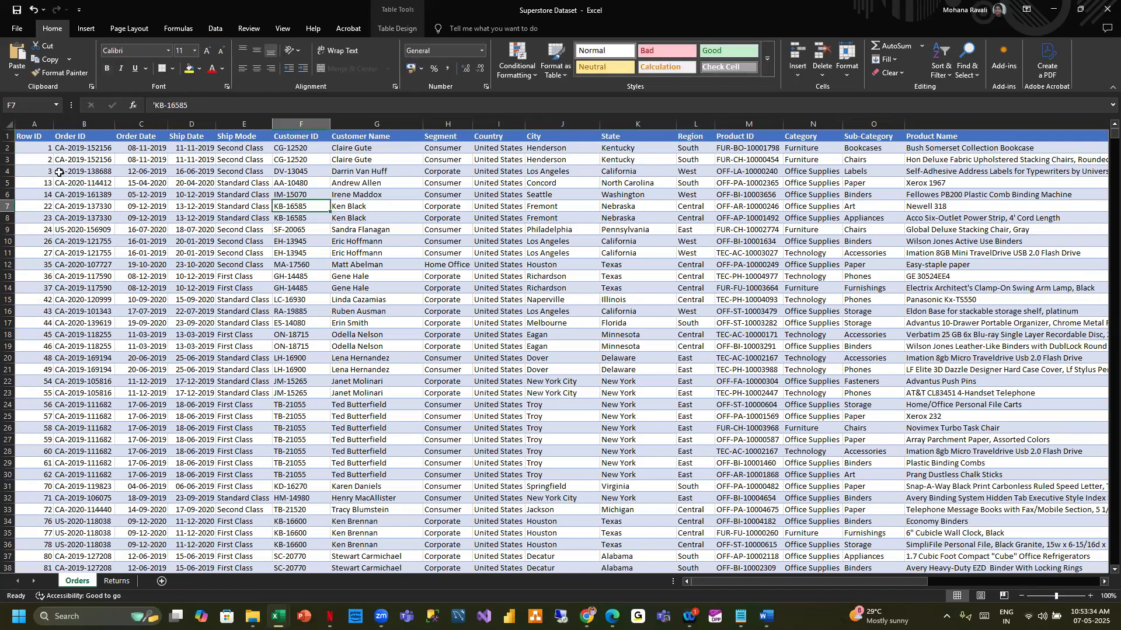
- Select the entire Orders table including its header row
left_click(85, 229)
left_click(34, 134)
key("ctrl+a")
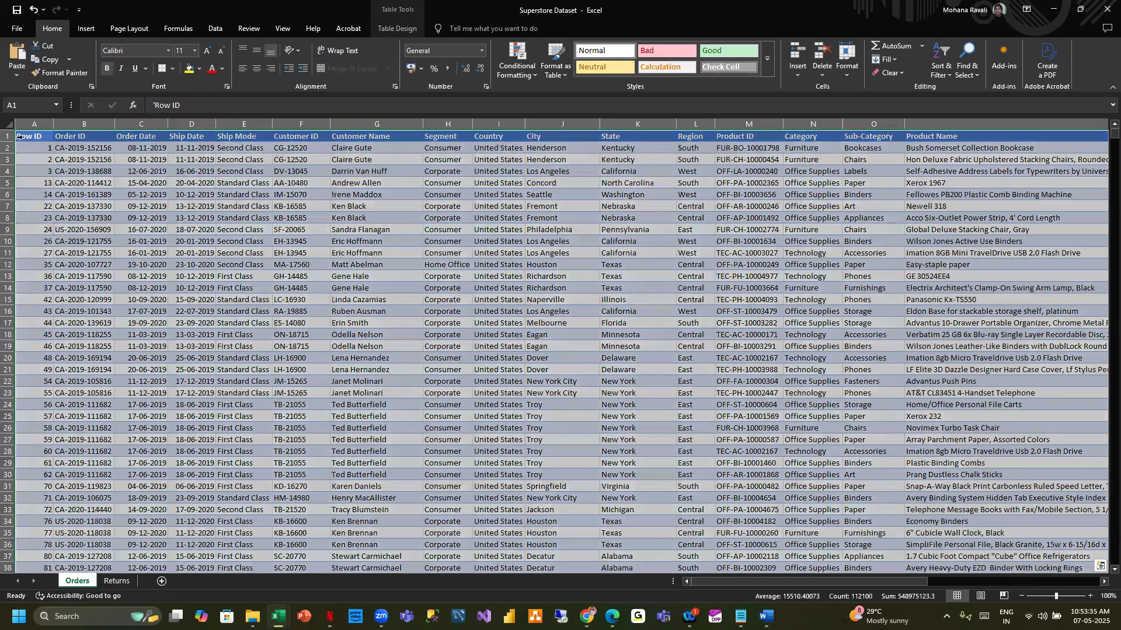
- Examine the Row ID, Order ID, Order Date and Ship Date columns by selecting each whole column
left_click(27, 124)
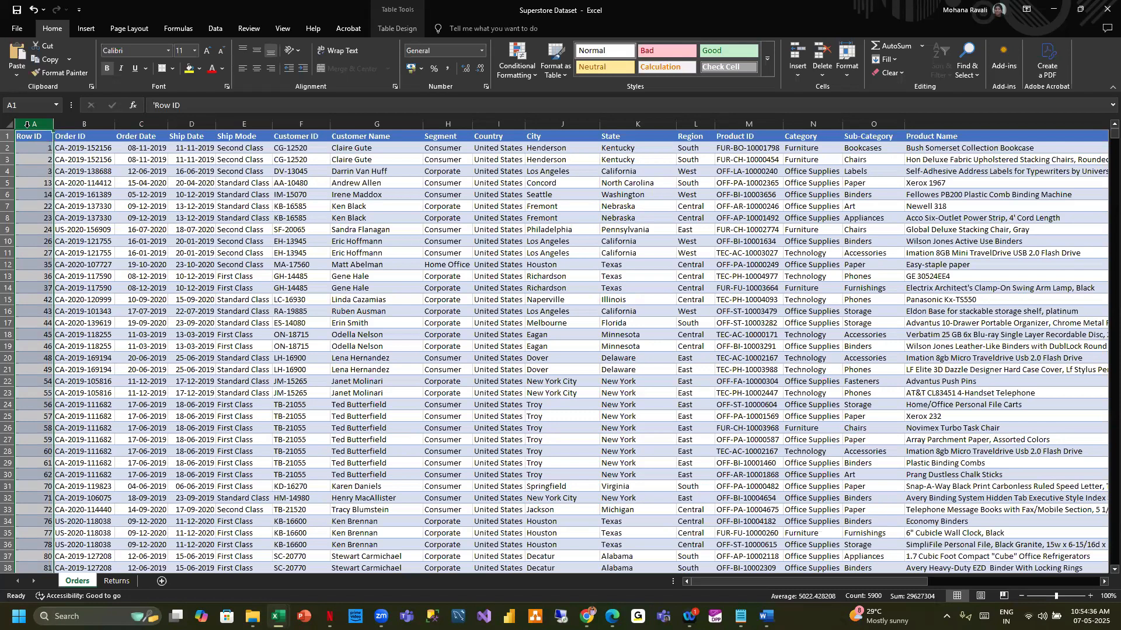
key("Right")
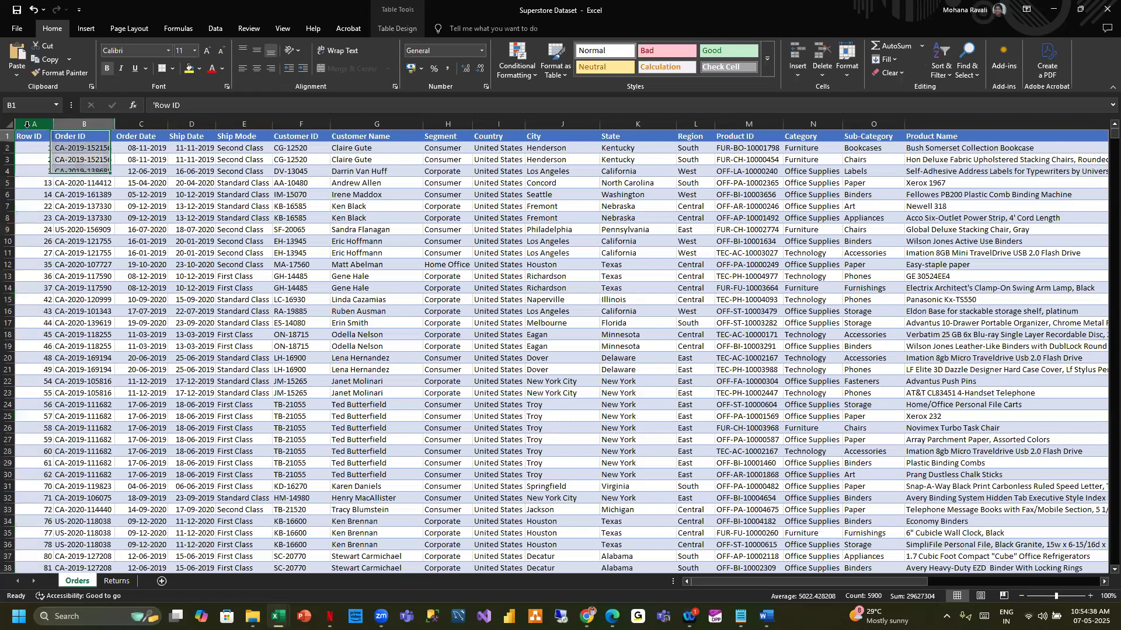
left_click(82, 120)
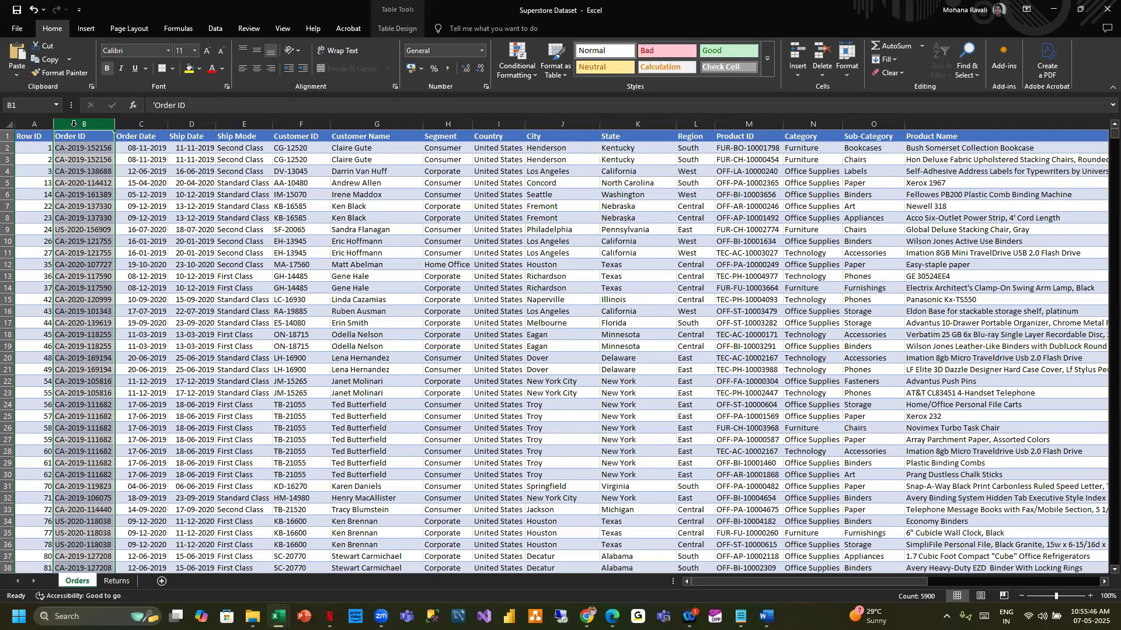
key("Right")
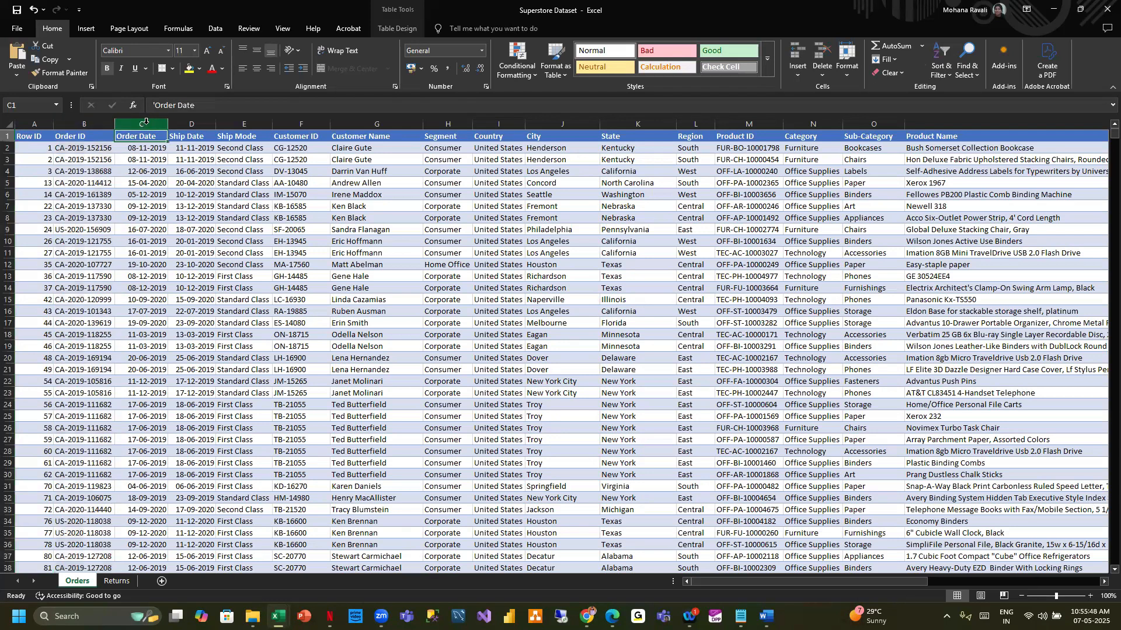
left_click(145, 121)
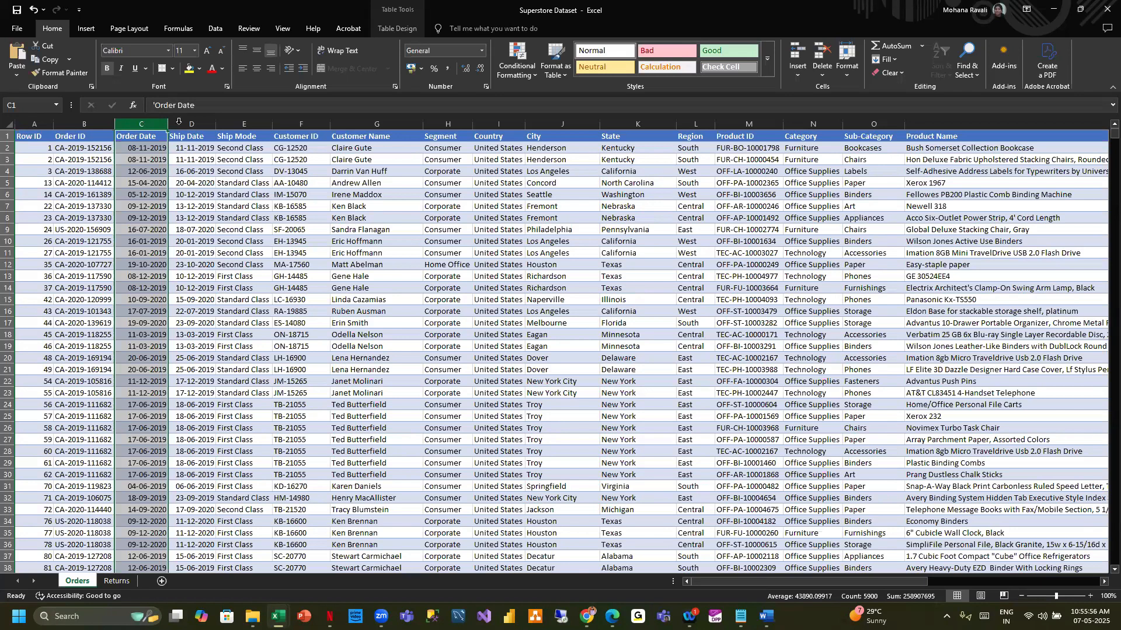
left_click(200, 124)
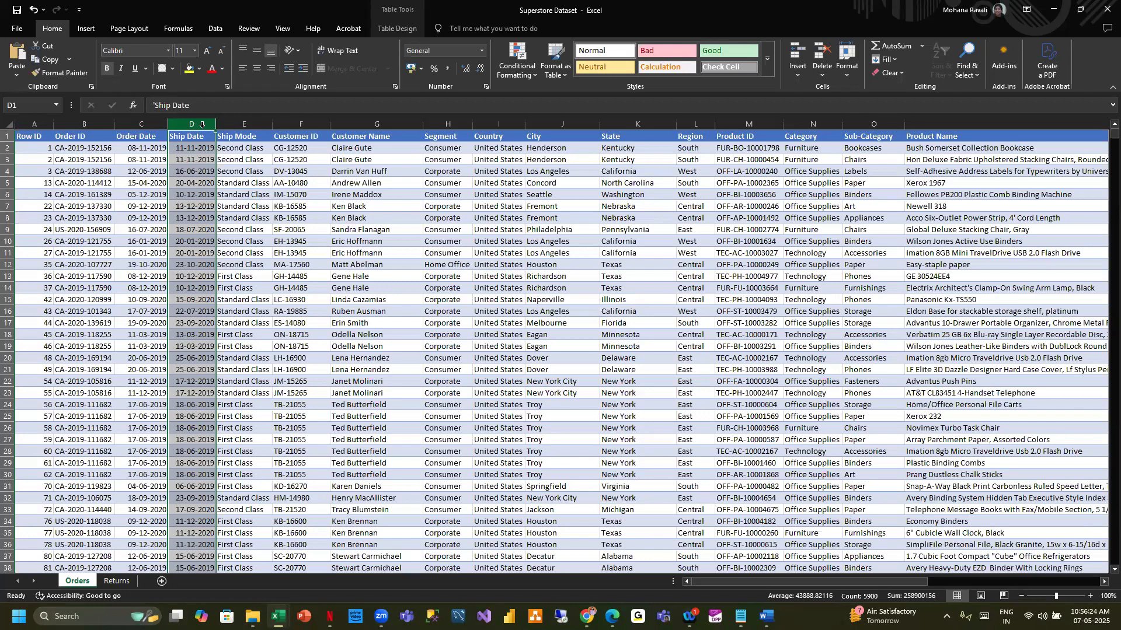
- Examine the Ship Mode, Customer ID, Customer Name, Segment and Country columns by selecting each whole column
left_click(241, 124)
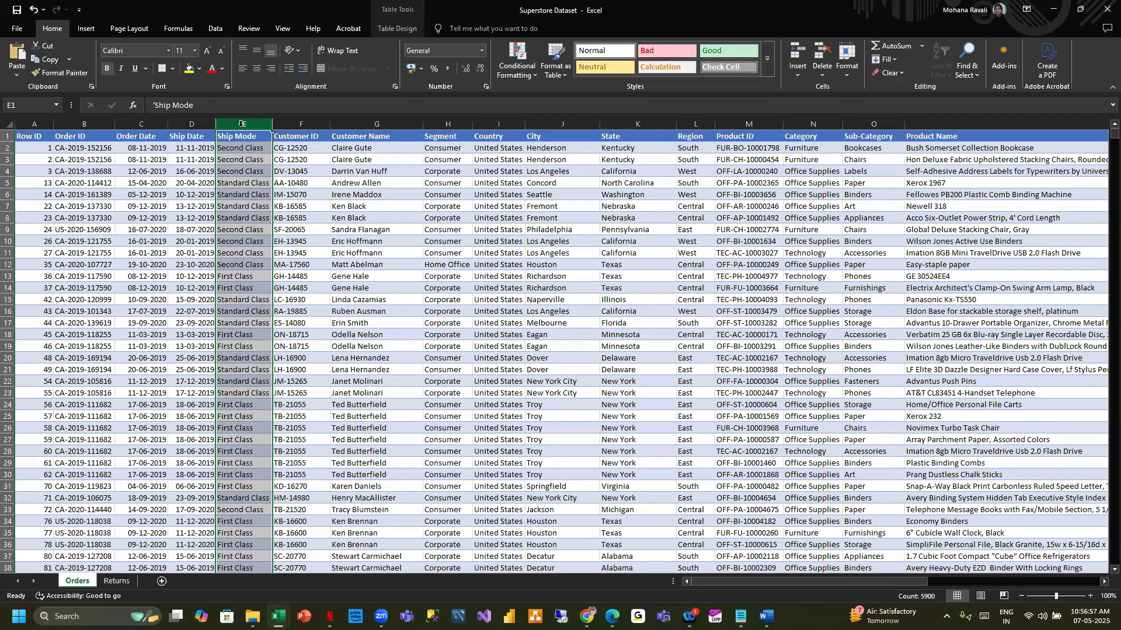
left_click(294, 124)
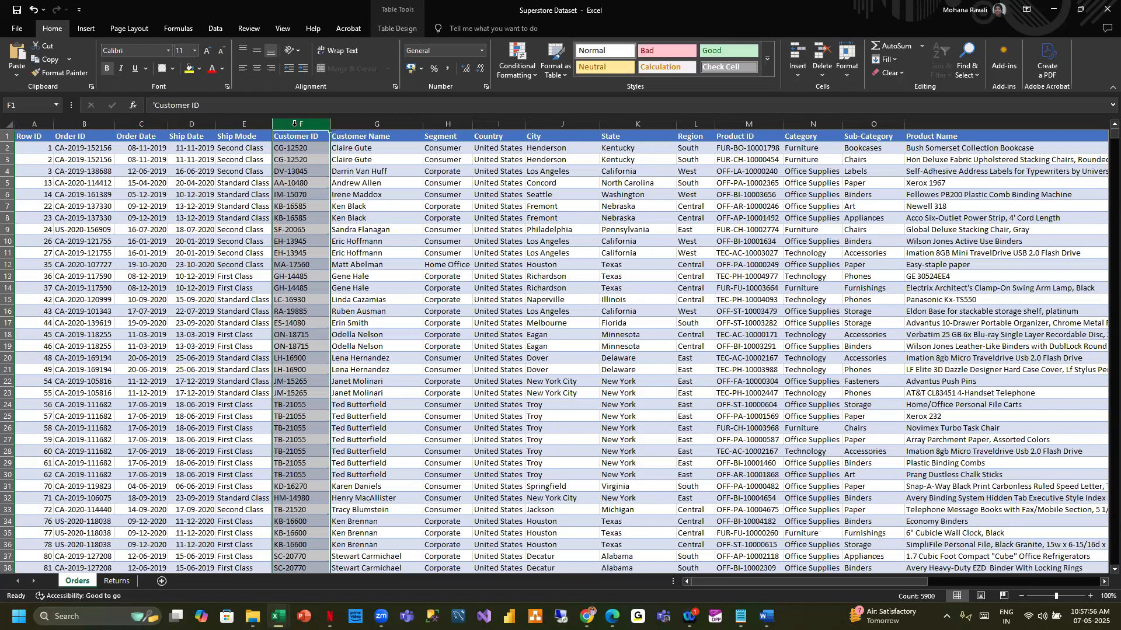
left_click_drag(294, 123, 355, 120)
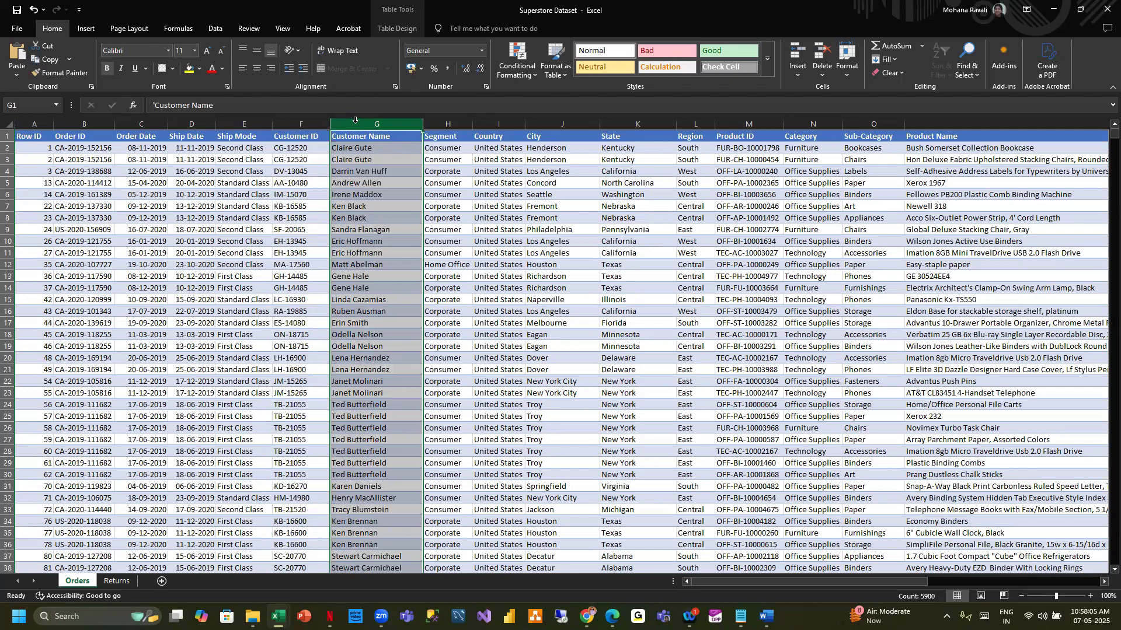
left_click(442, 123)
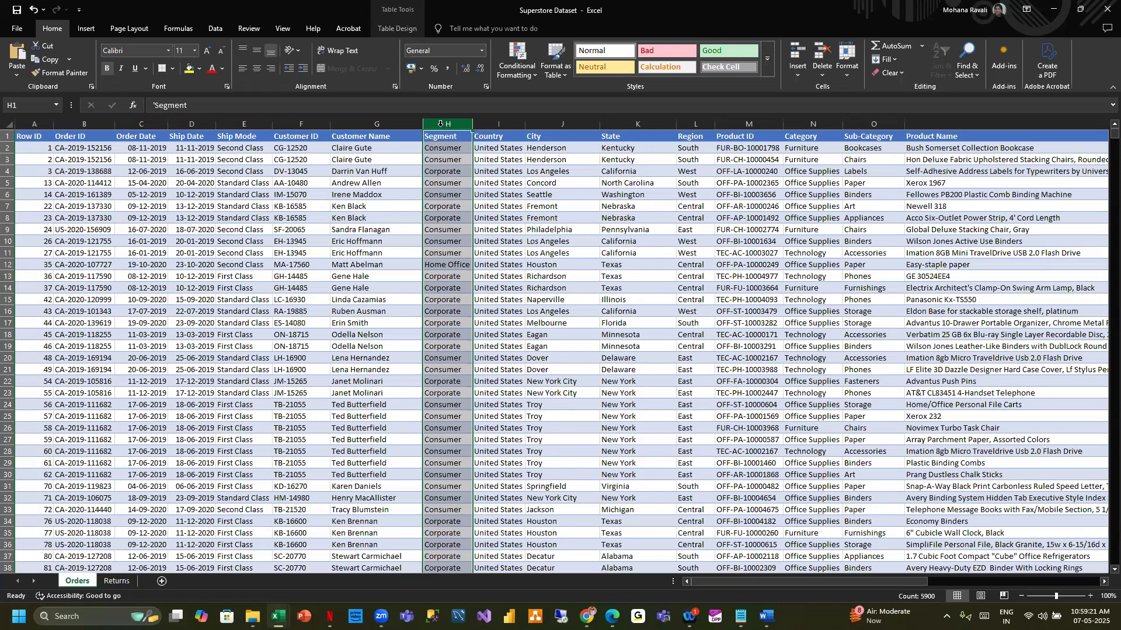
left_click(487, 122)
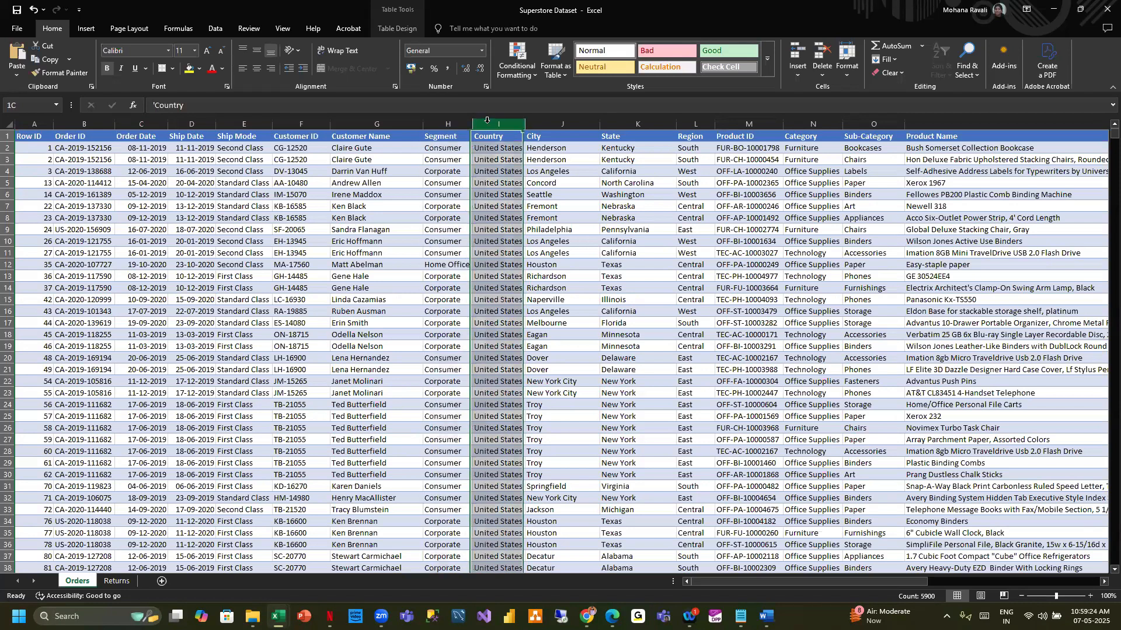
left_click_drag(487, 119, 668, 127)
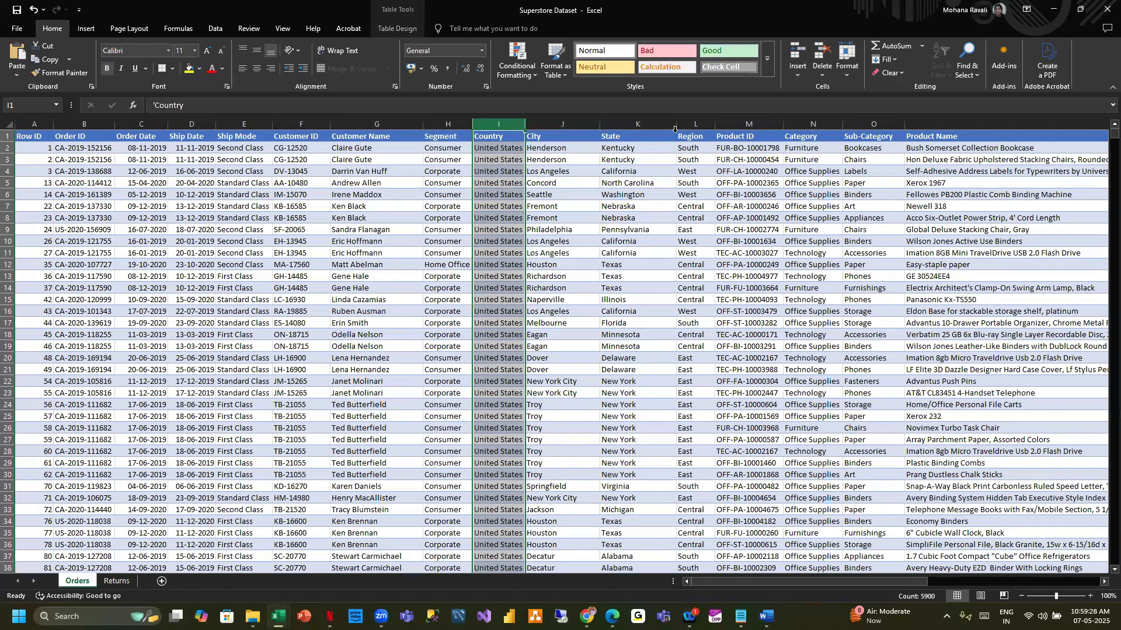
- Examine the Region, Product ID and Category columns by selecting each whole column
scroll(668, 129, "right", 4)
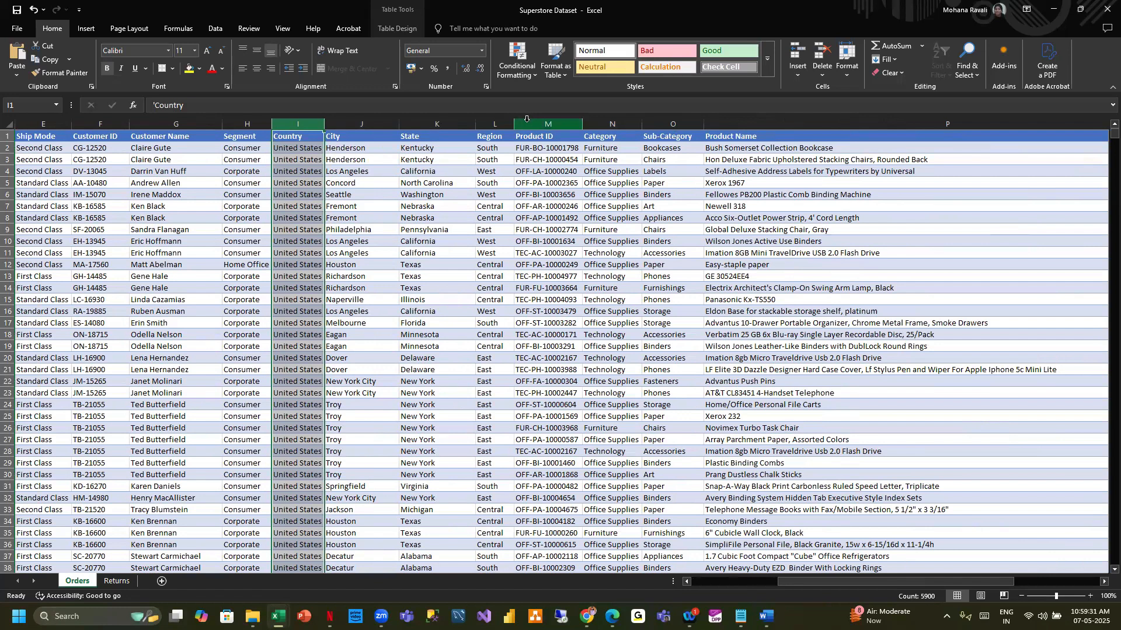
left_click(527, 122)
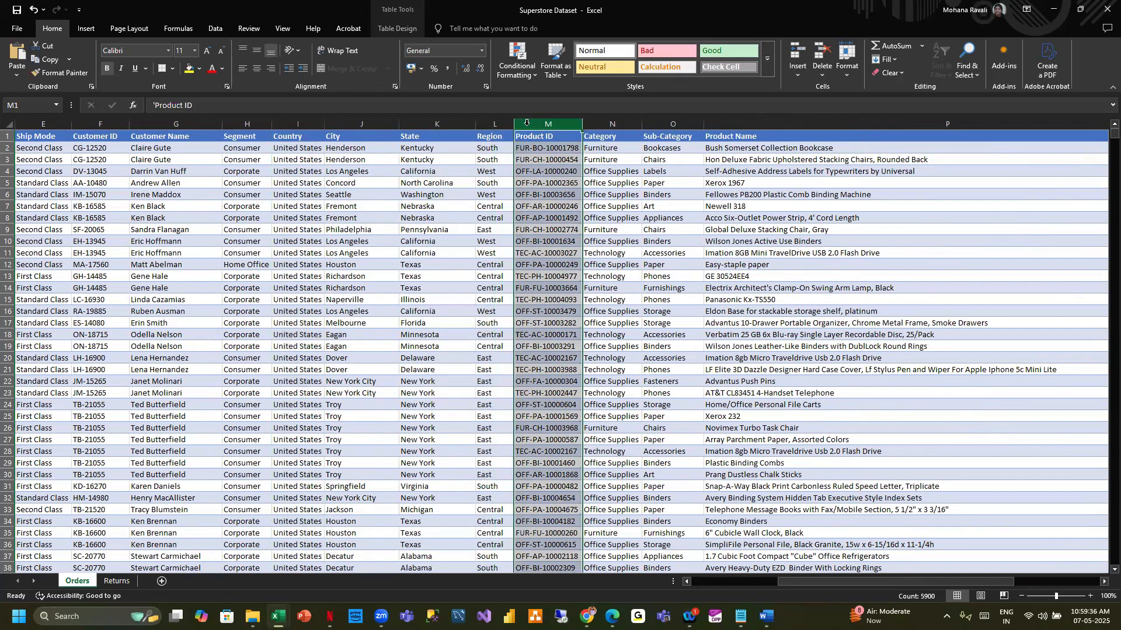
left_click(495, 121)
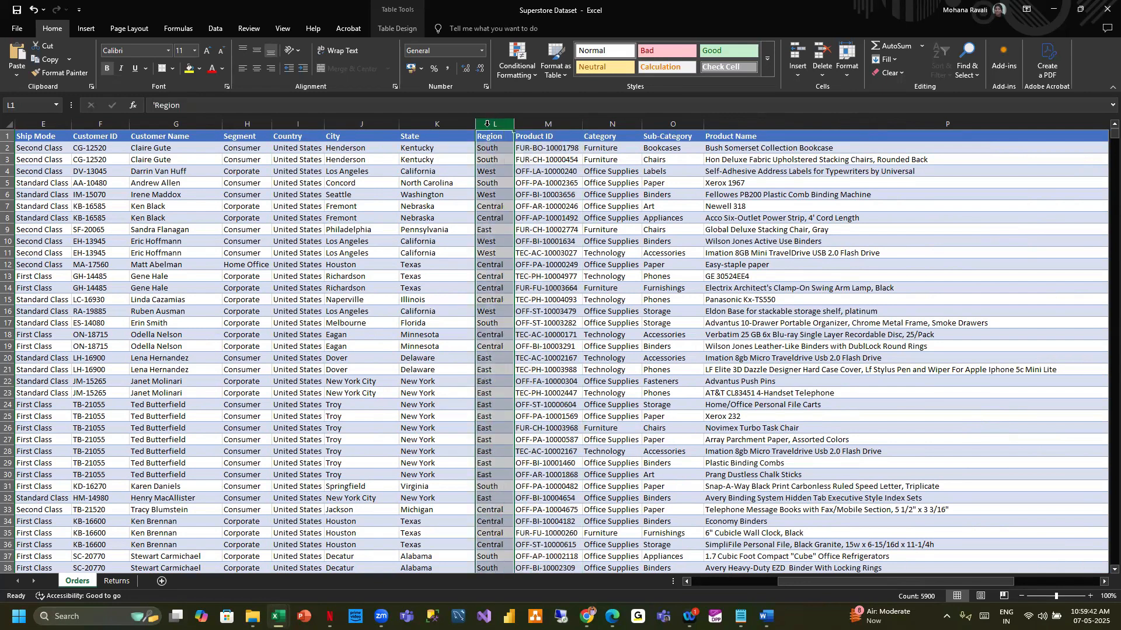
left_click_drag(487, 123, 558, 121)
left_click(557, 122)
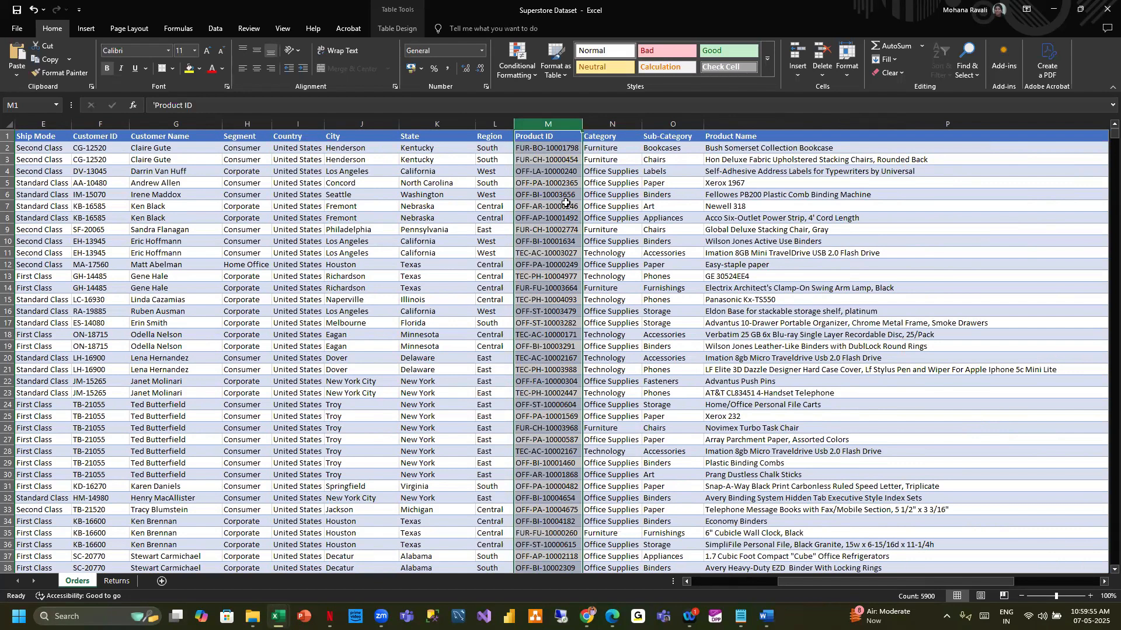
left_click(609, 126)
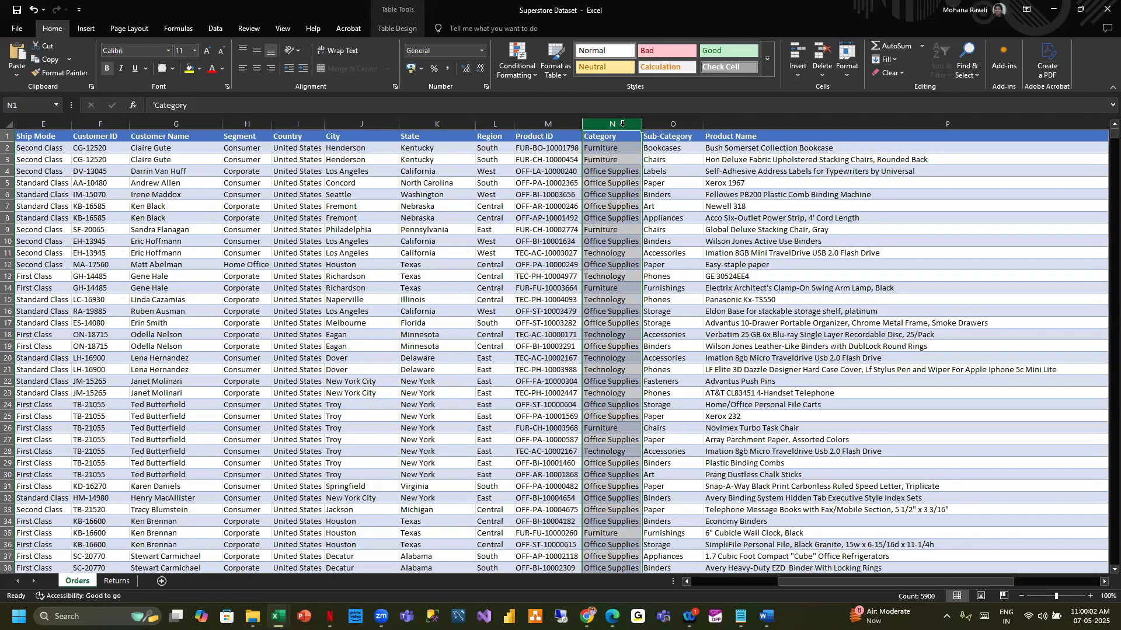
- Walk through row 9 cell by cell from Category and Sub-Category to Product Name, Sales, Quantity and Profit
left_click(598, 229)
left_click(680, 228)
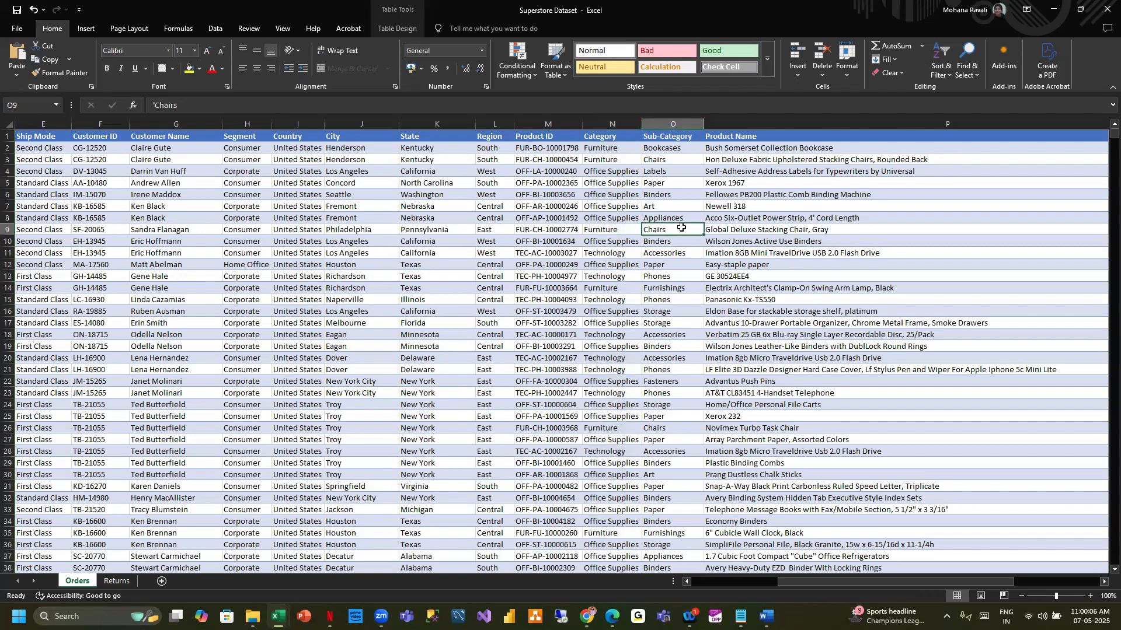
left_click(736, 234)
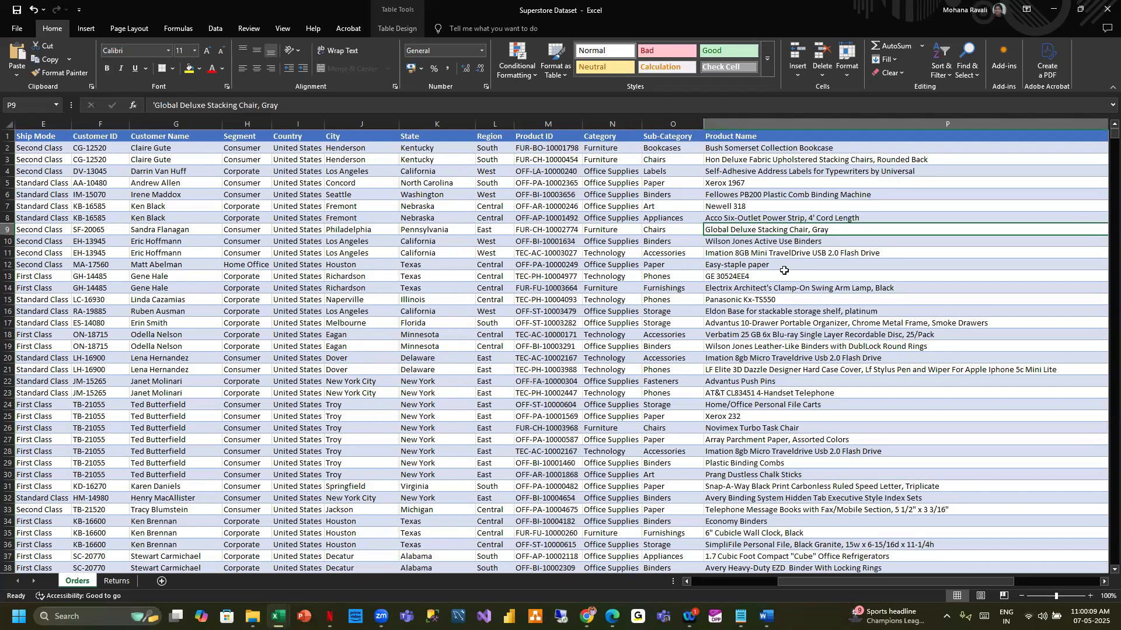
scroll(784, 270, "right", 3)
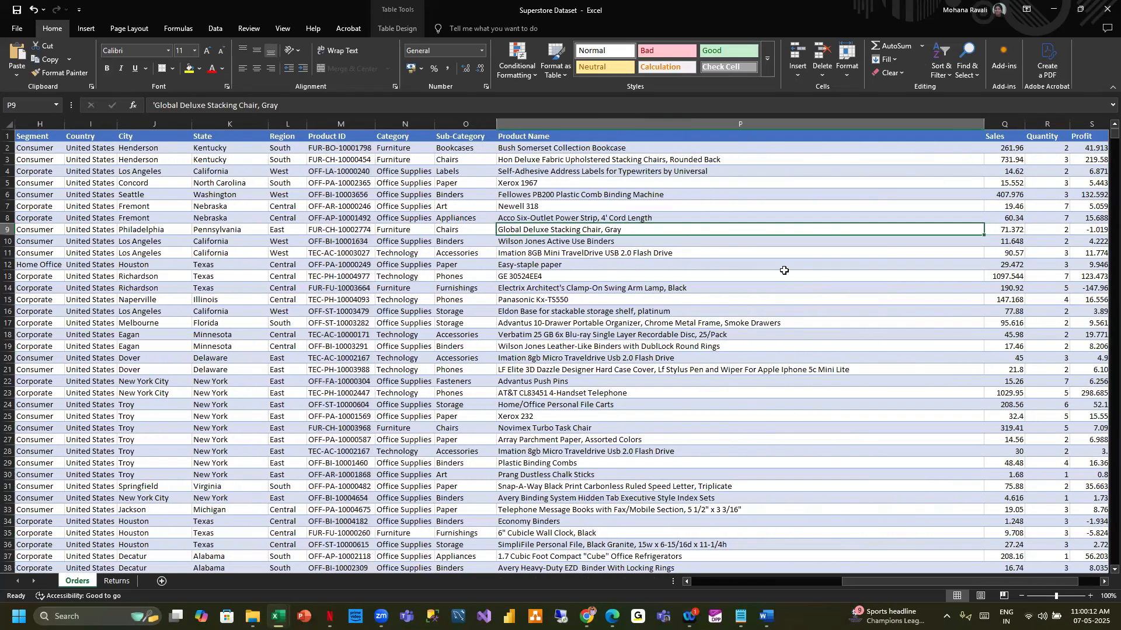
scroll(784, 270, "right", 3)
left_click(835, 227)
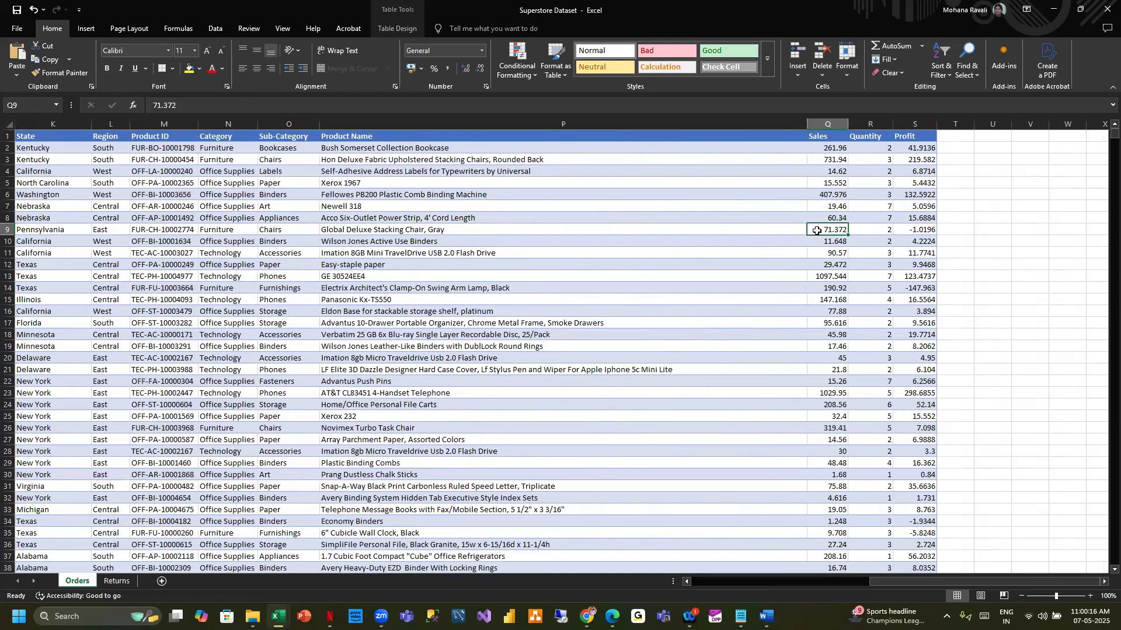
left_click(877, 234)
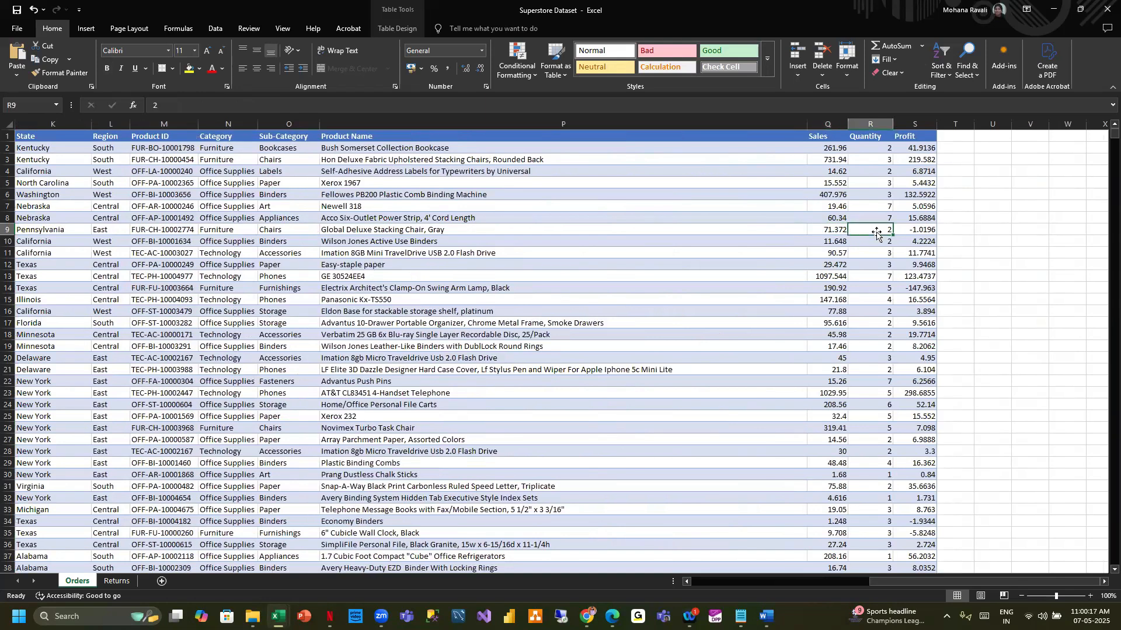
left_click(922, 231)
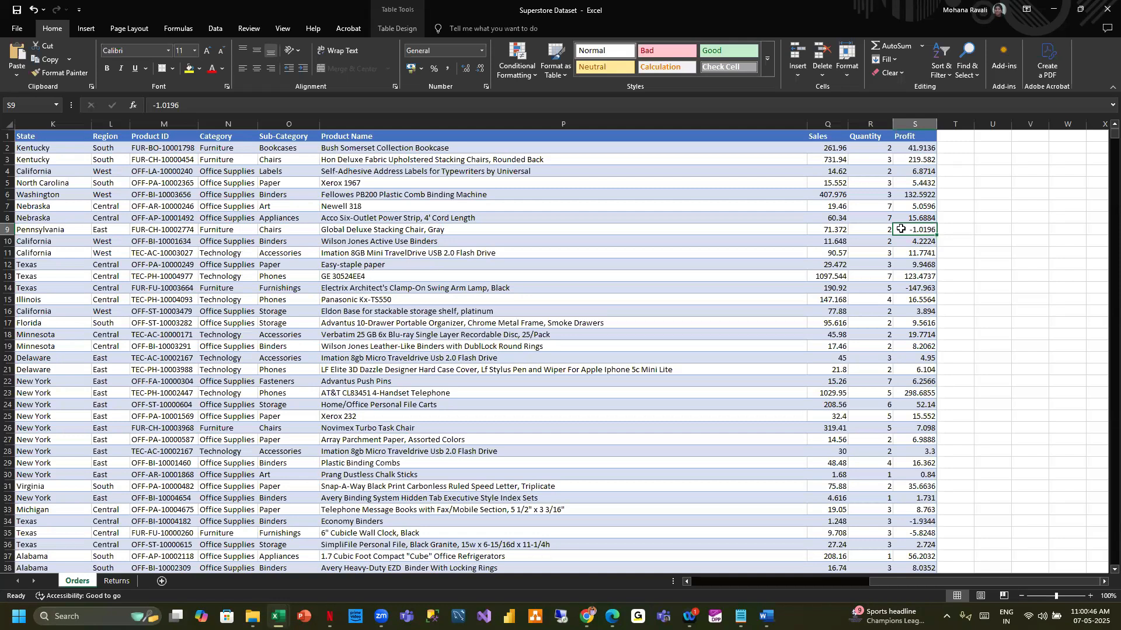
- Examine the whole Country column and the City entry in row 9
scroll(625, 191, "left", 5)
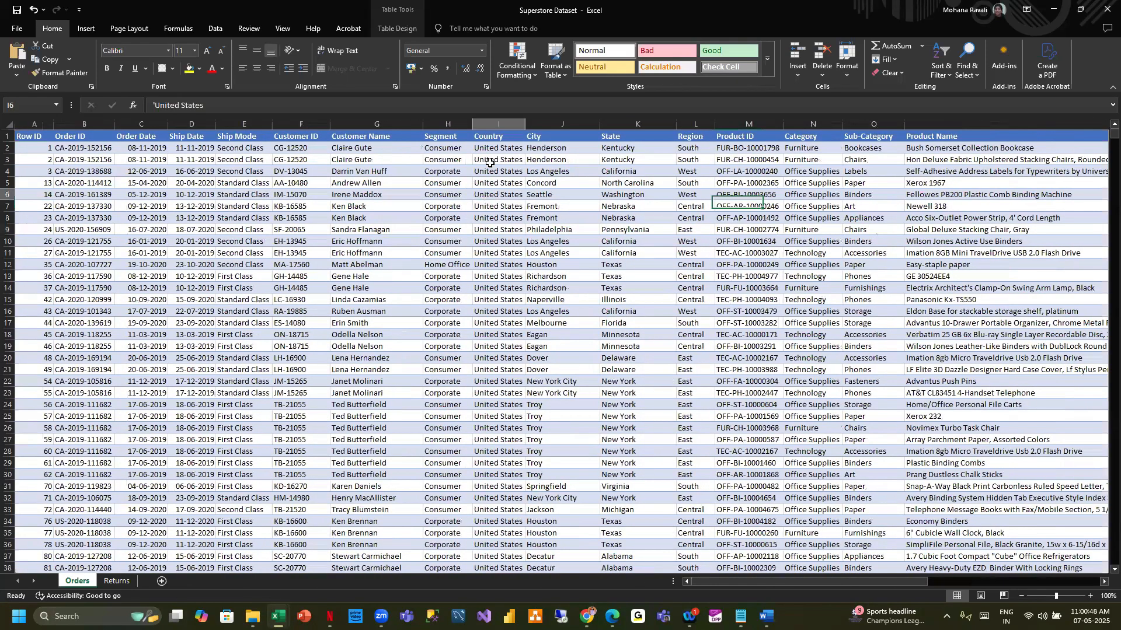
left_click(489, 196)
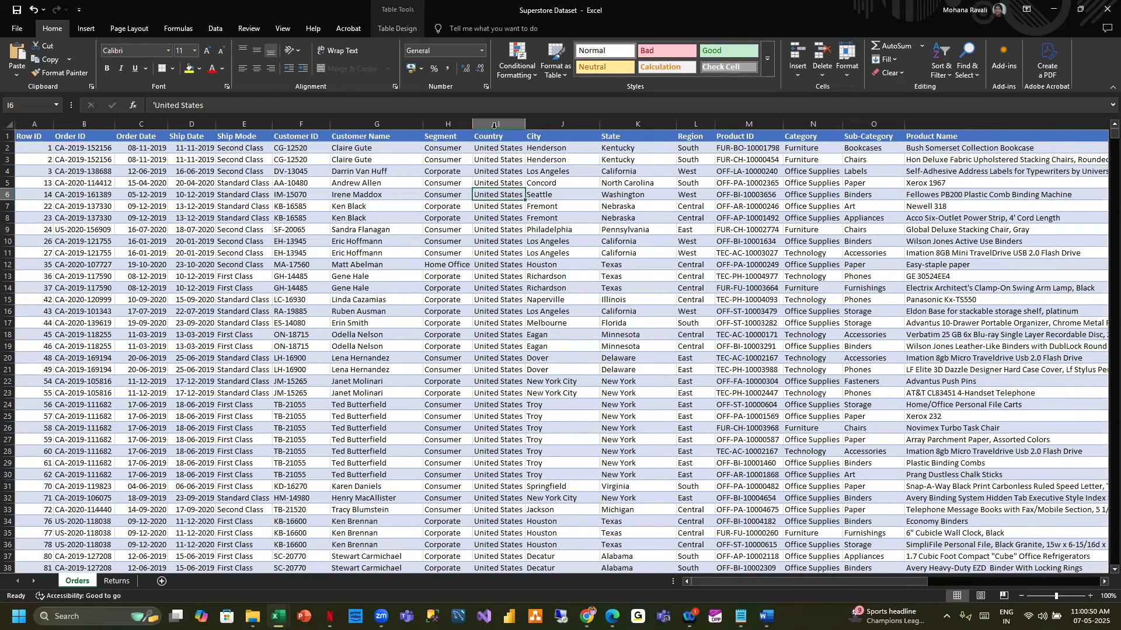
left_click(494, 123)
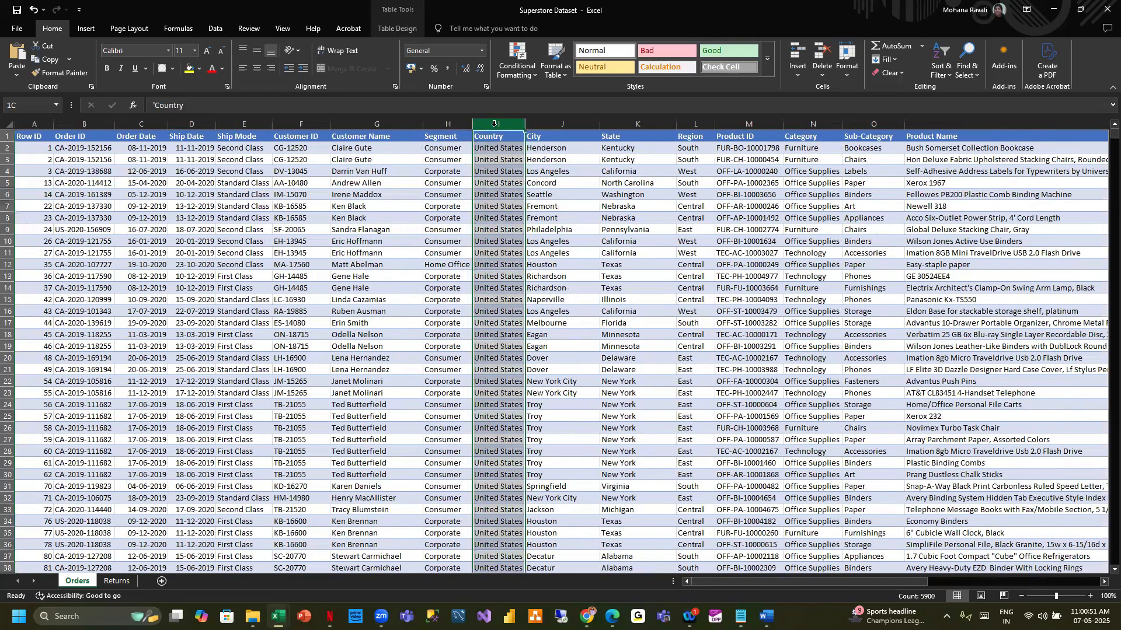
left_click(552, 226)
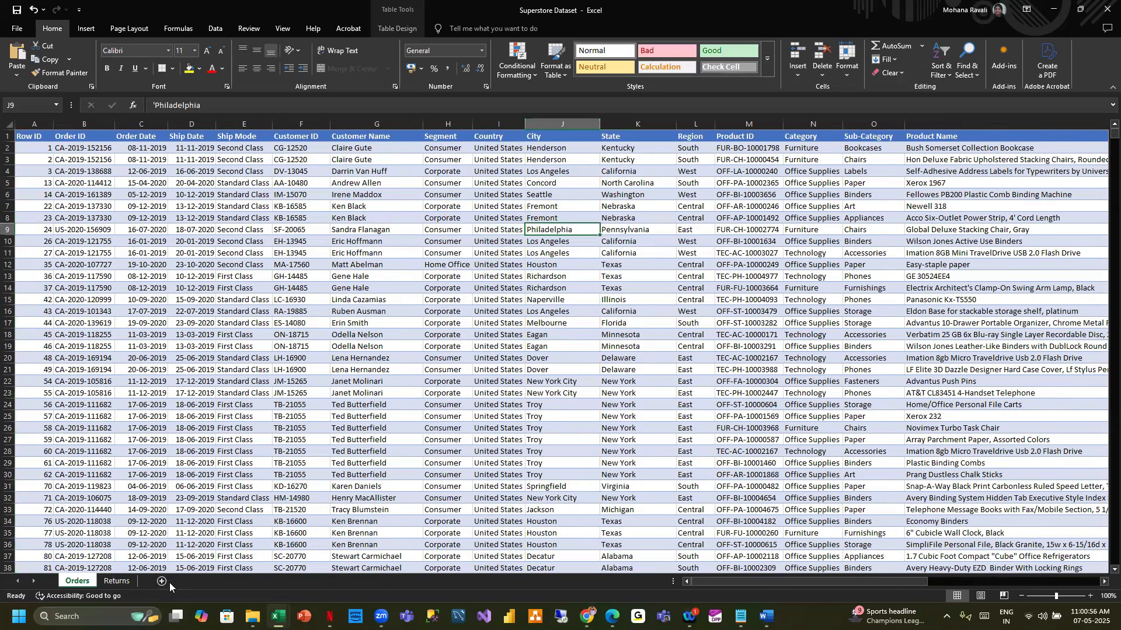
- Add a new worksheet, enter Orderid1 in cell G6 and fill the series down to G8
left_click(161, 582)
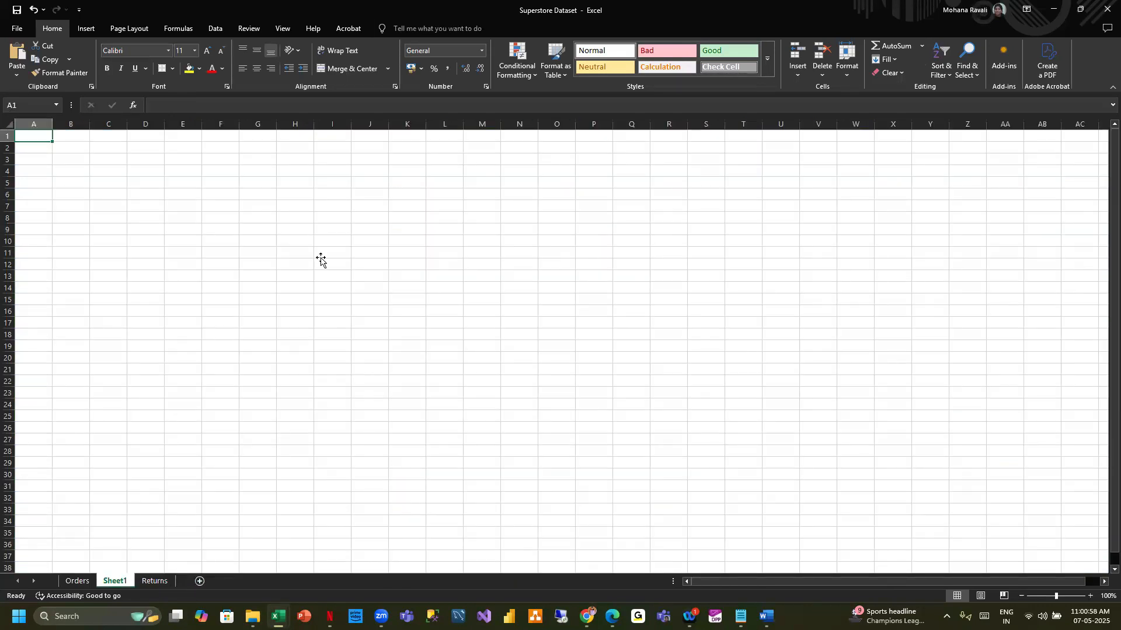
left_click(319, 251)
left_click(268, 194)
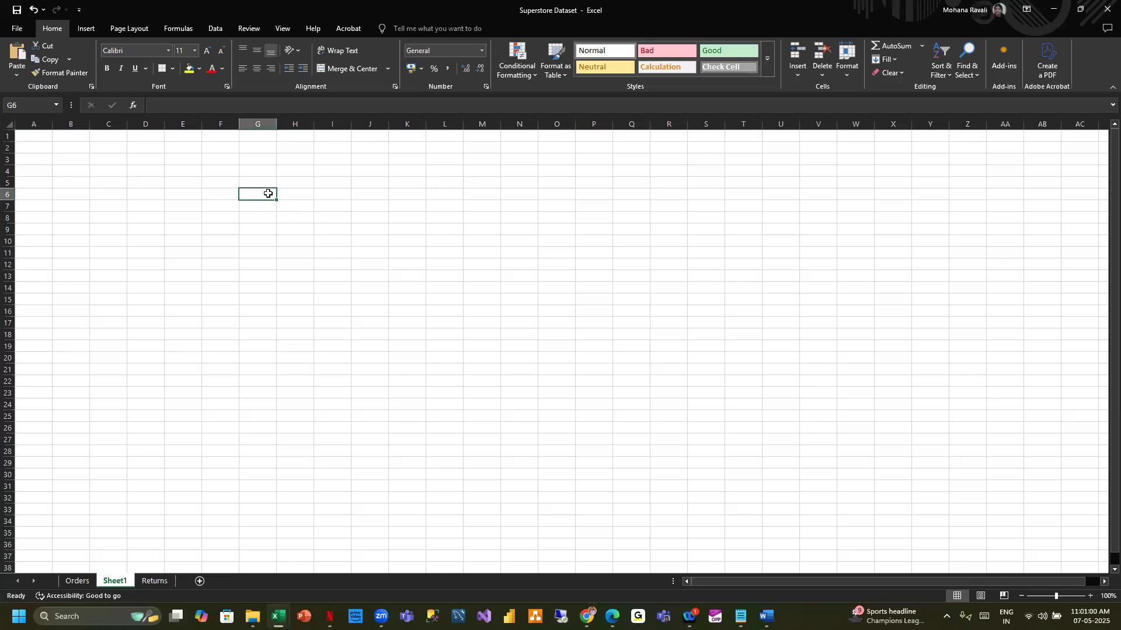
type("Order")
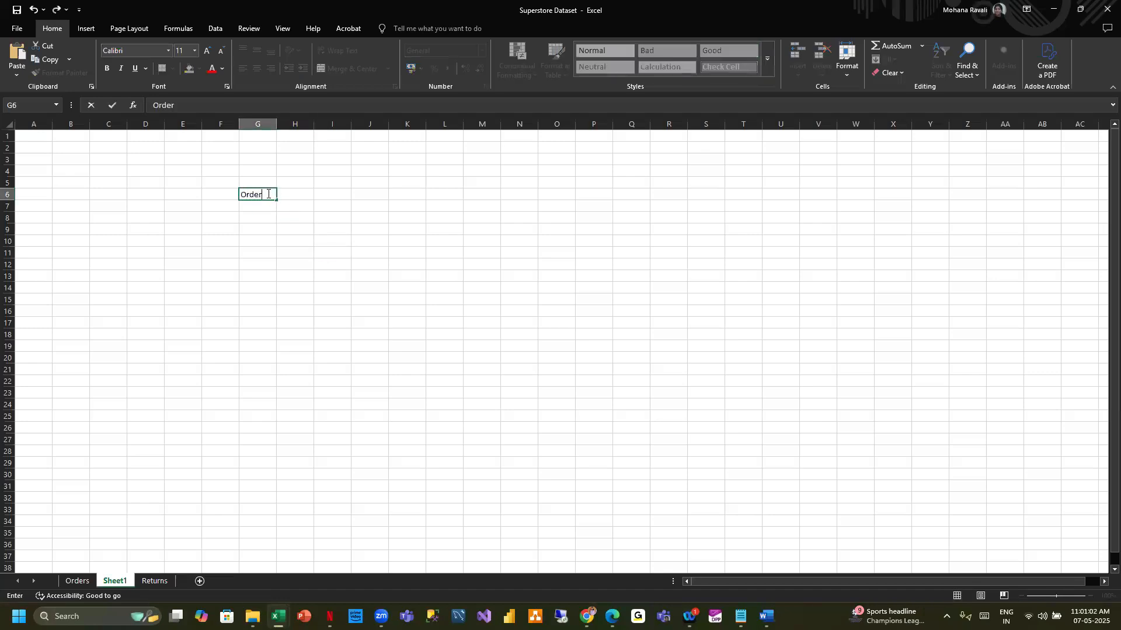
type("id1")
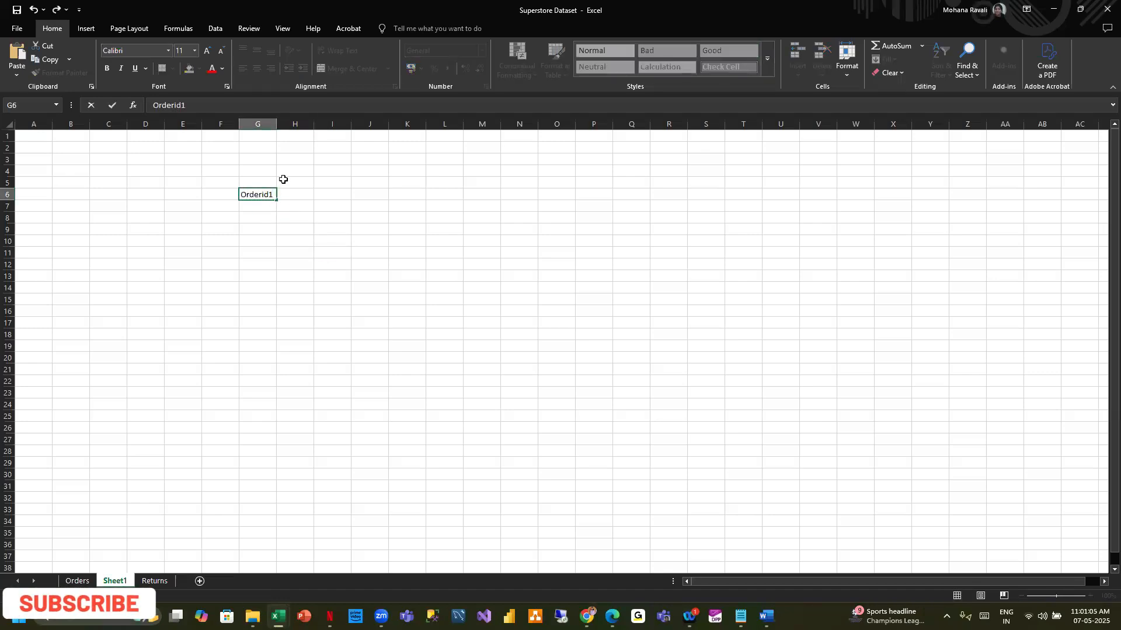
key("Return")
left_click(265, 196)
left_click_drag(276, 202, 275, 221)
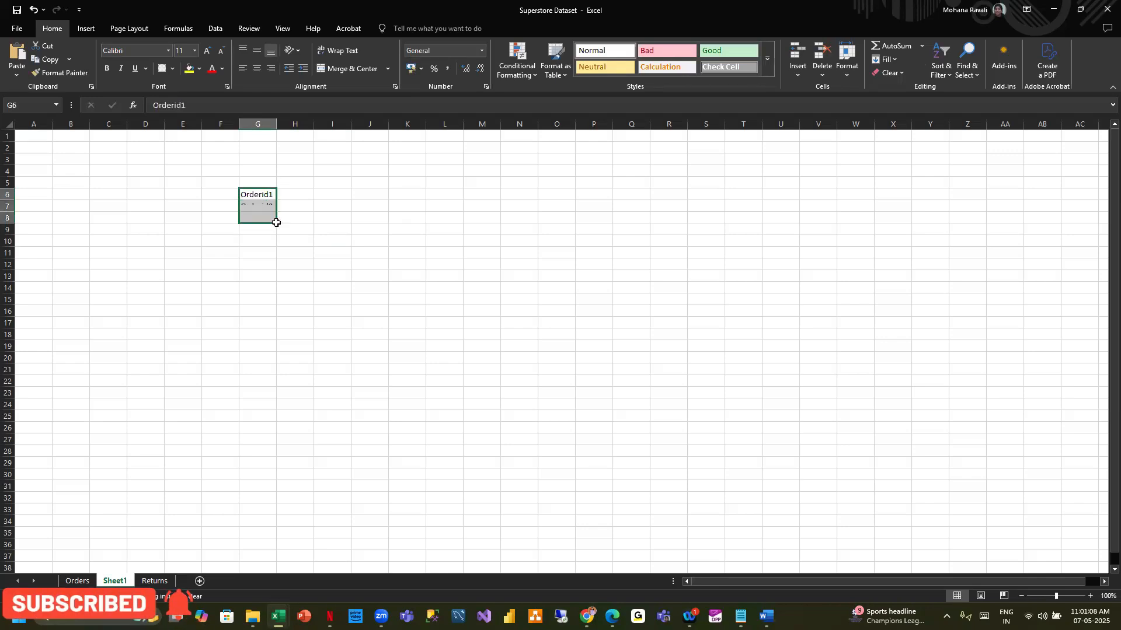
- Enter Productid1 in cell I7 and widen column I to fit the text
left_click(331, 205)
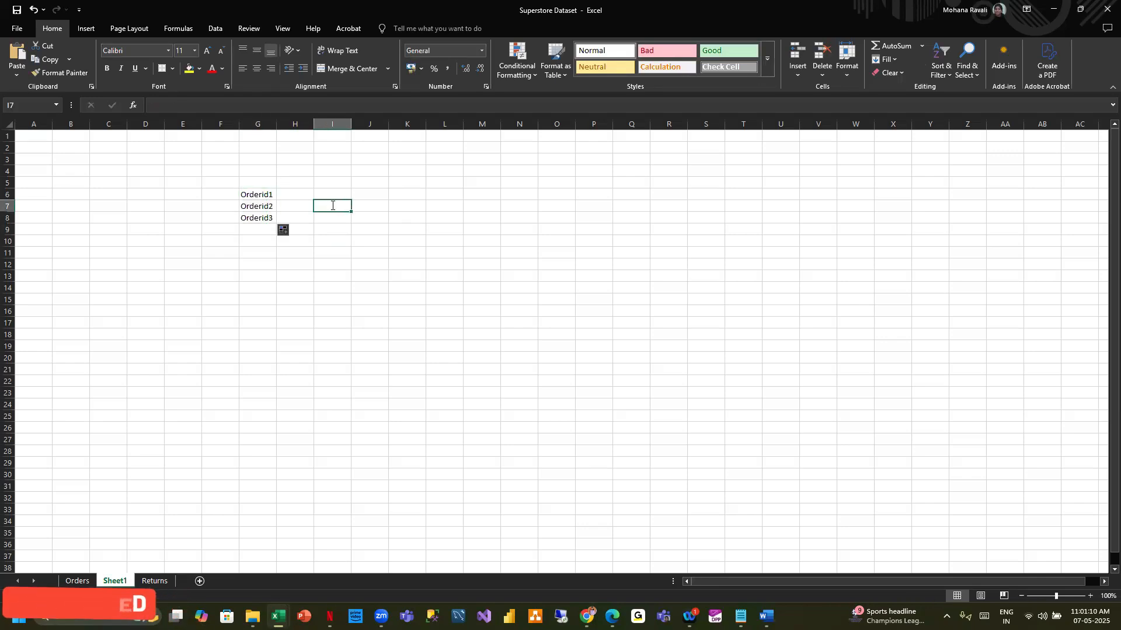
type("Productid")
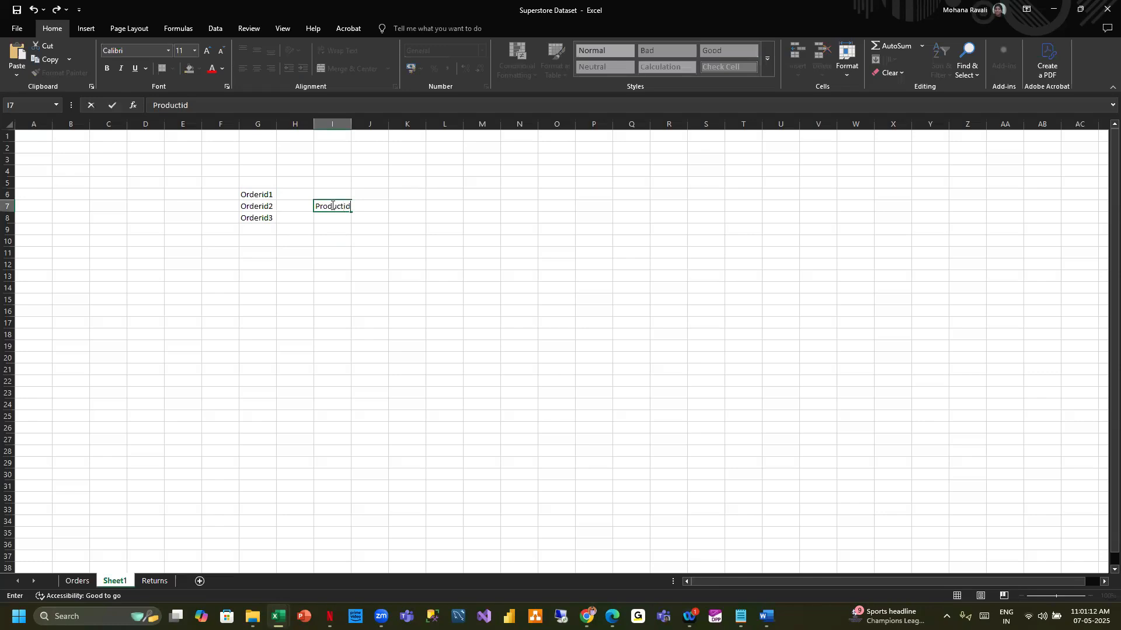
left_click(318, 271)
left_click_drag(351, 124, 353, 200)
double_click(349, 205)
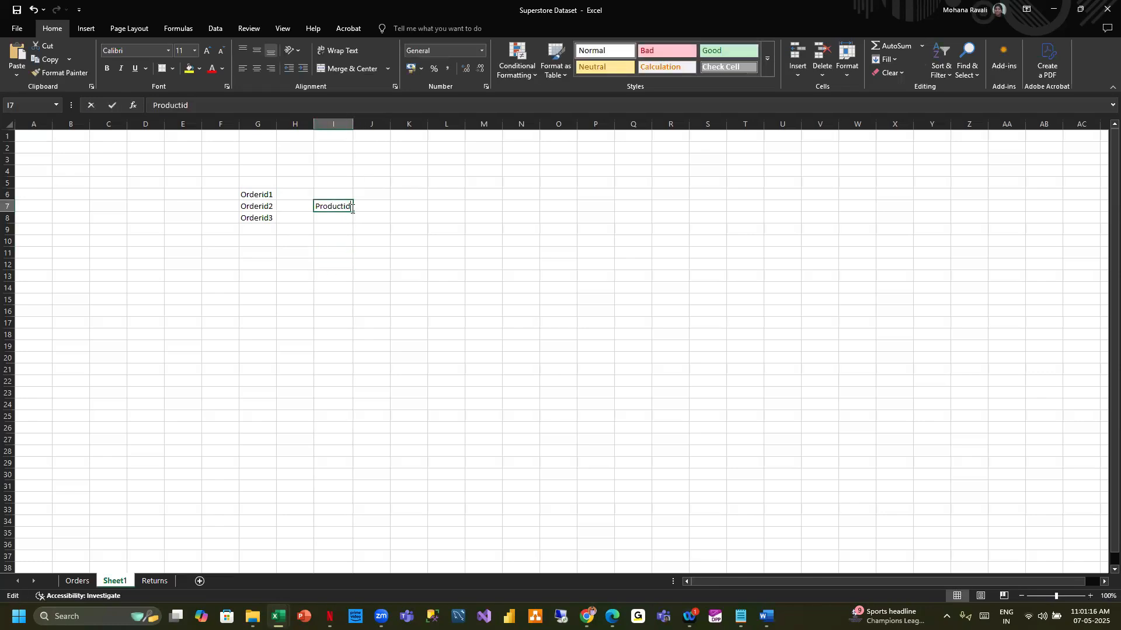
type("1")
left_click(469, 233)
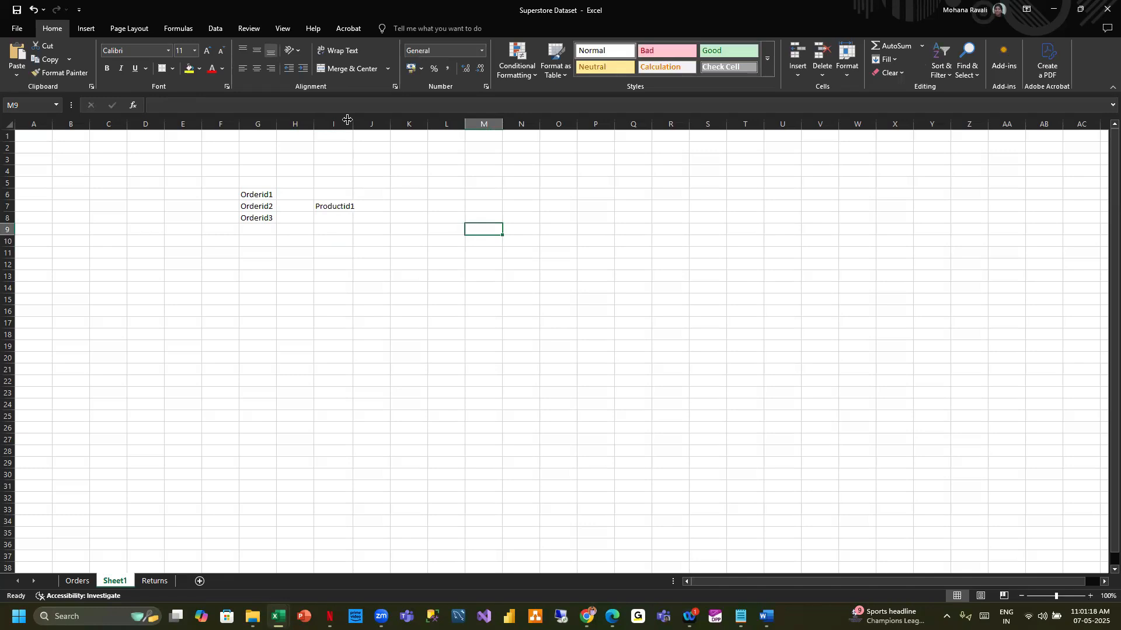
left_click(359, 121)
double_click(359, 122)
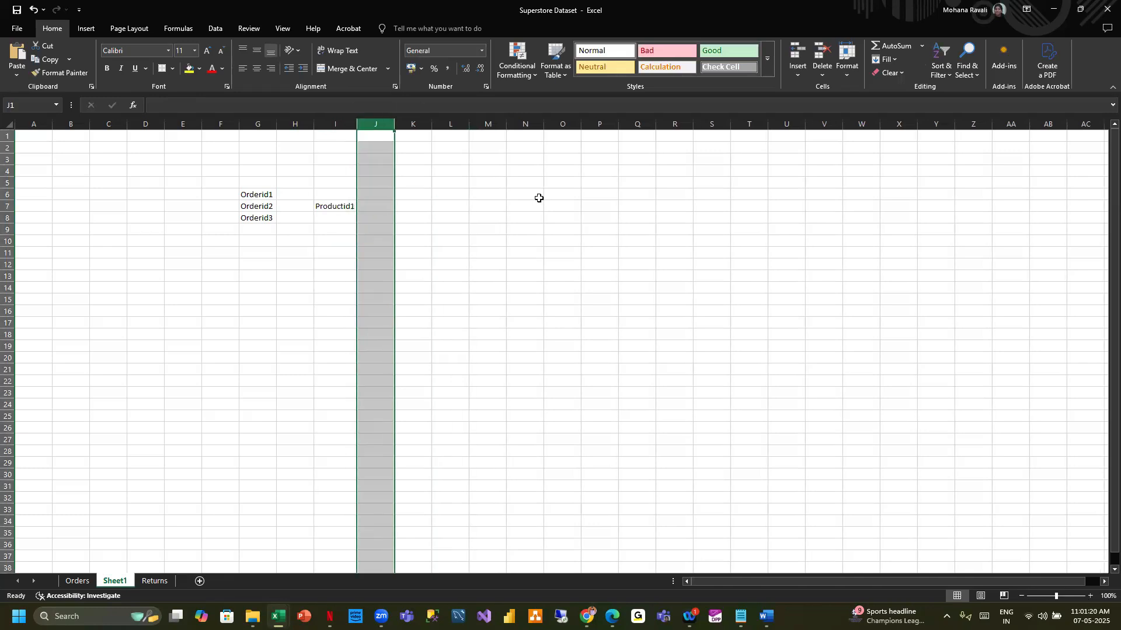
left_click(532, 193)
- Copy Orderid1 from cell G6 to cell I12
left_click(268, 193)
key("ctrl+c")
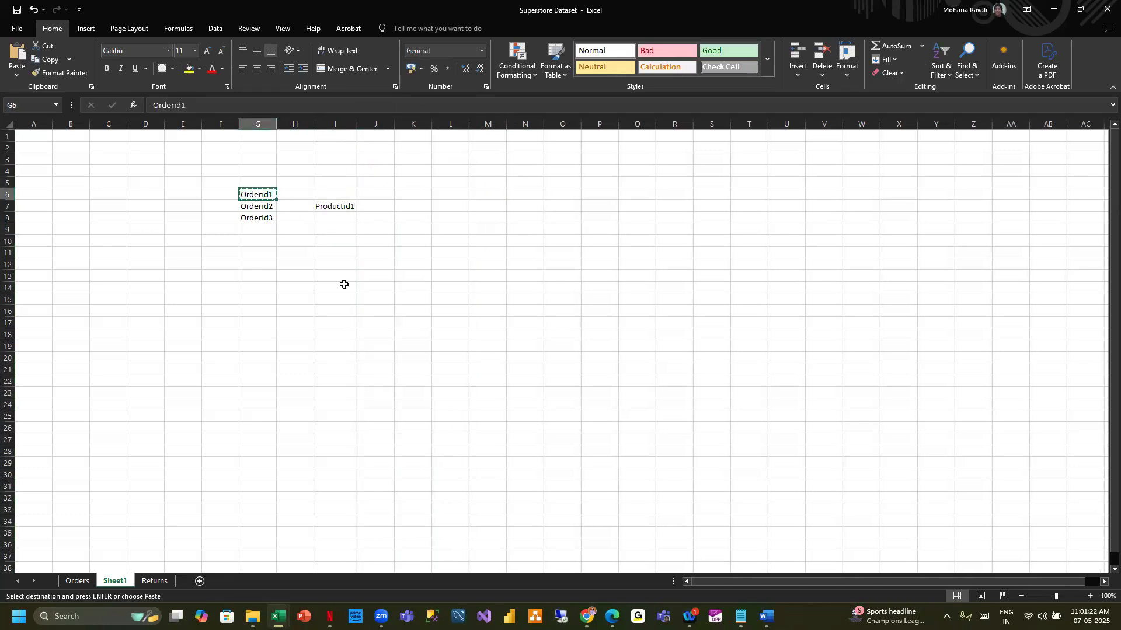
left_click(327, 265)
key("ctrl+v")
- Copy Productid1 from cell I7 to G11 and fill the series down to G13
left_click(341, 207)
key("ctrl+c")
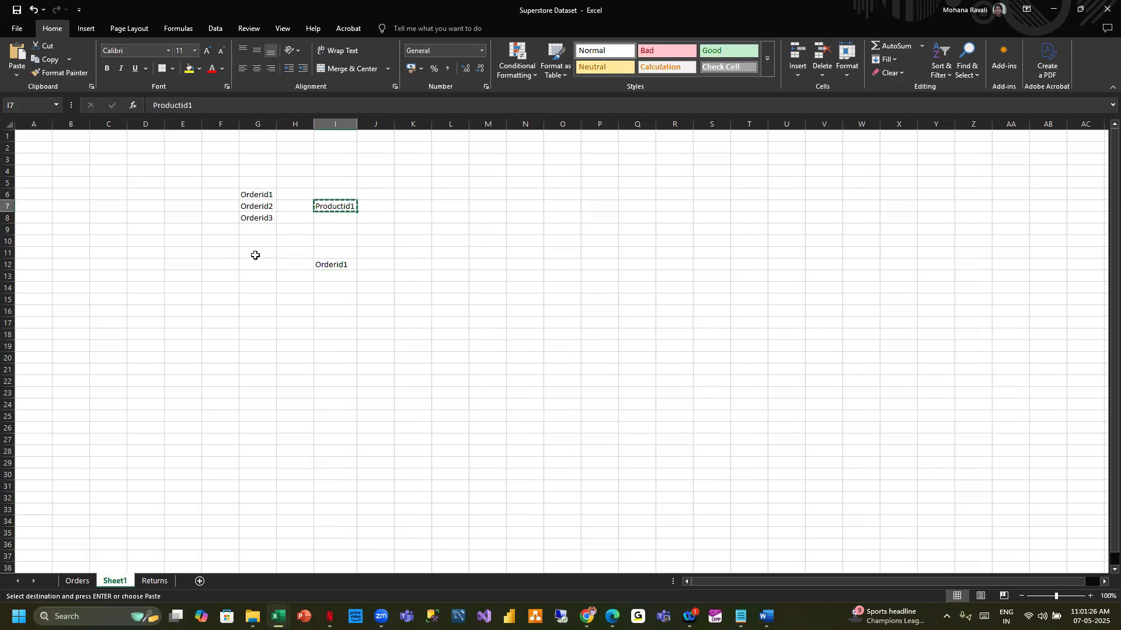
left_click(253, 253)
key("ctrl+v")
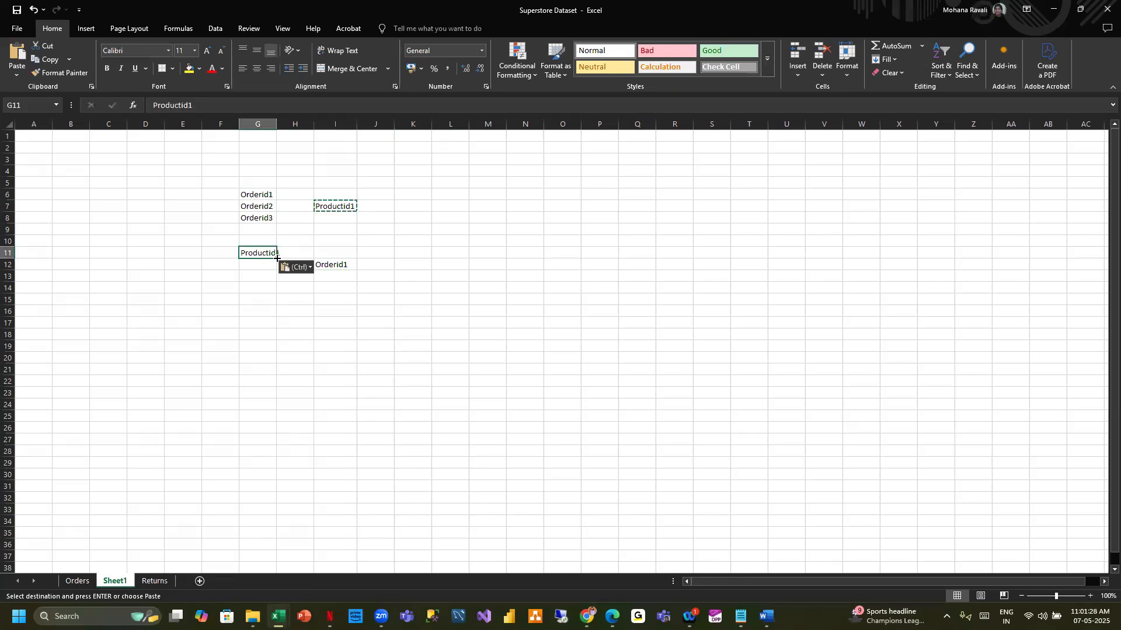
left_click_drag(276, 258, 277, 280)
left_click(275, 325)
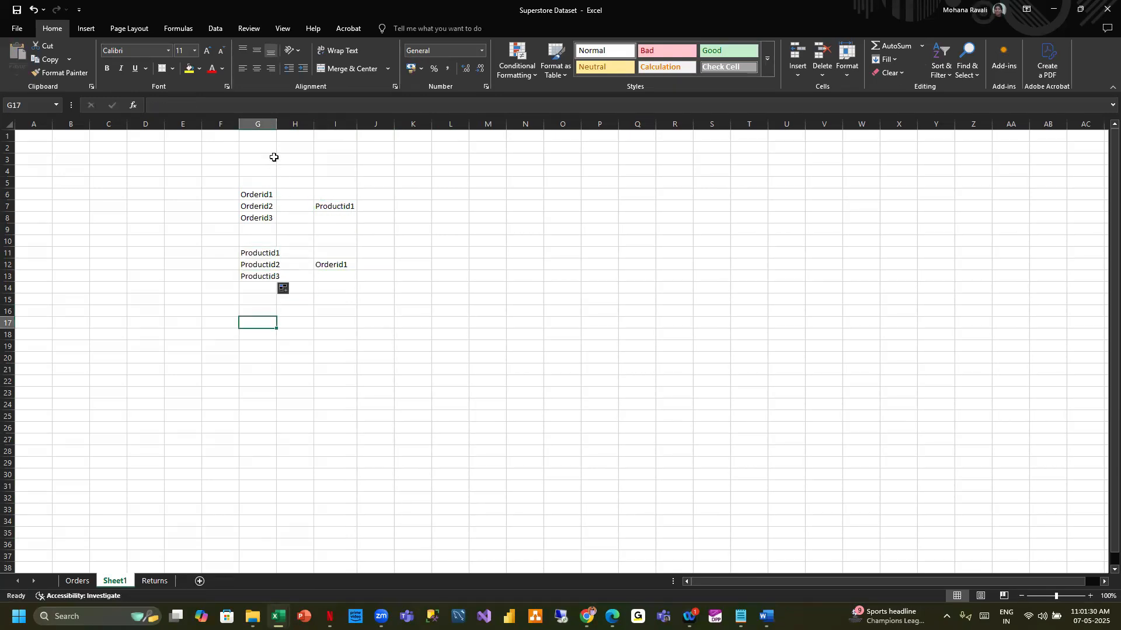
- Autofit column G, then number the two ID examples by entering 1 in cell E7 and 2 in cell E12
double_click(276, 124)
left_click(182, 204)
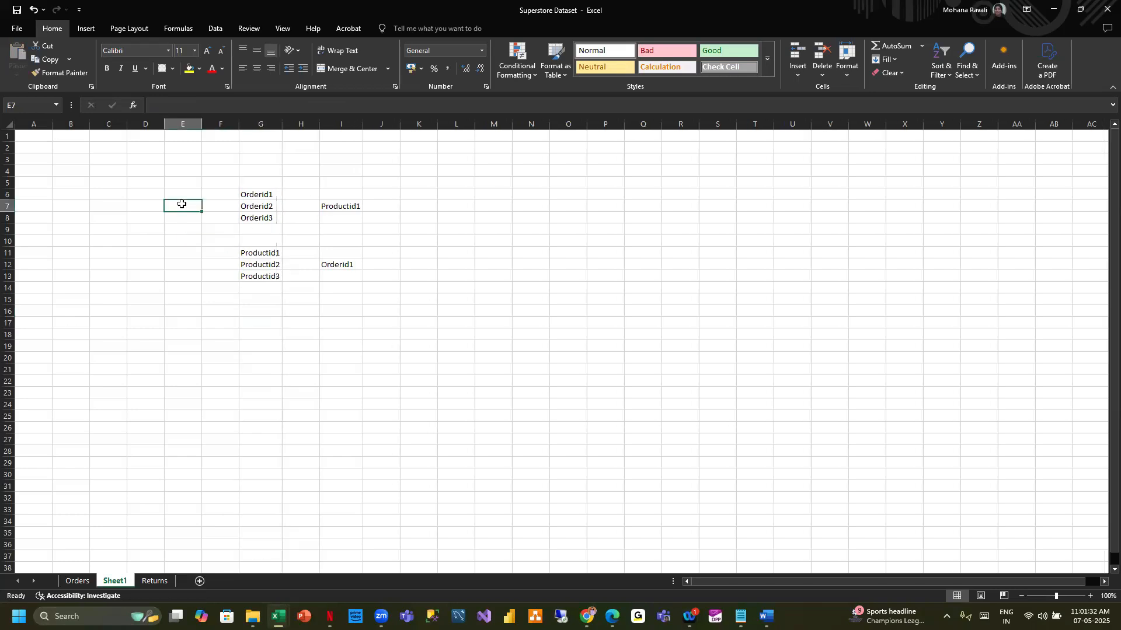
type("1")
left_click(181, 265)
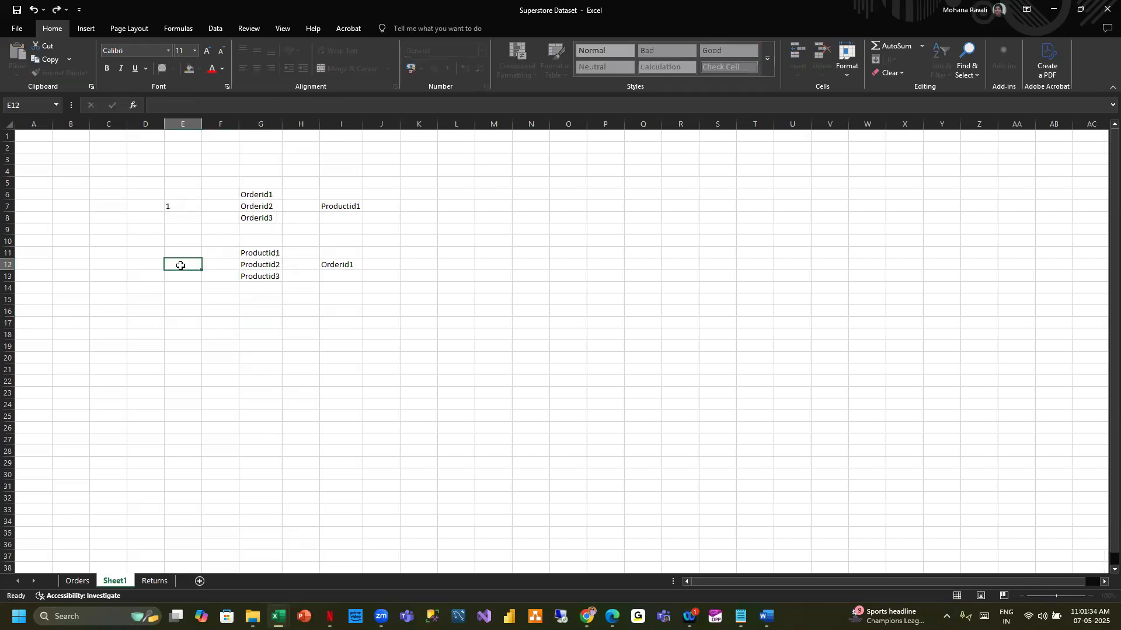
type("2")
left_click(502, 315)
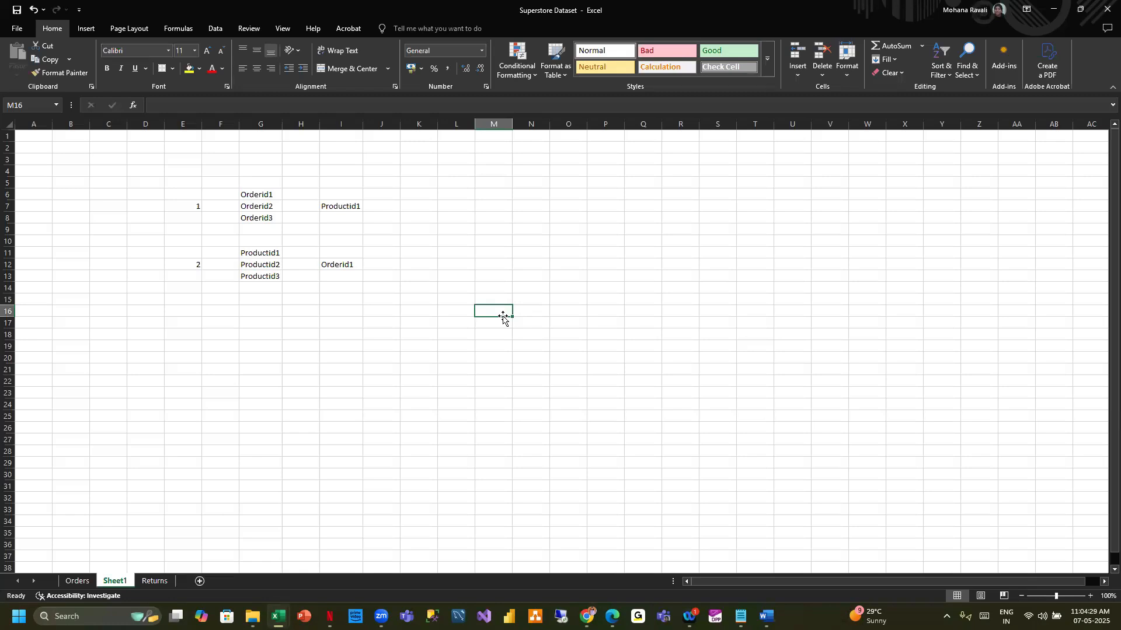
left_click(614, 246)
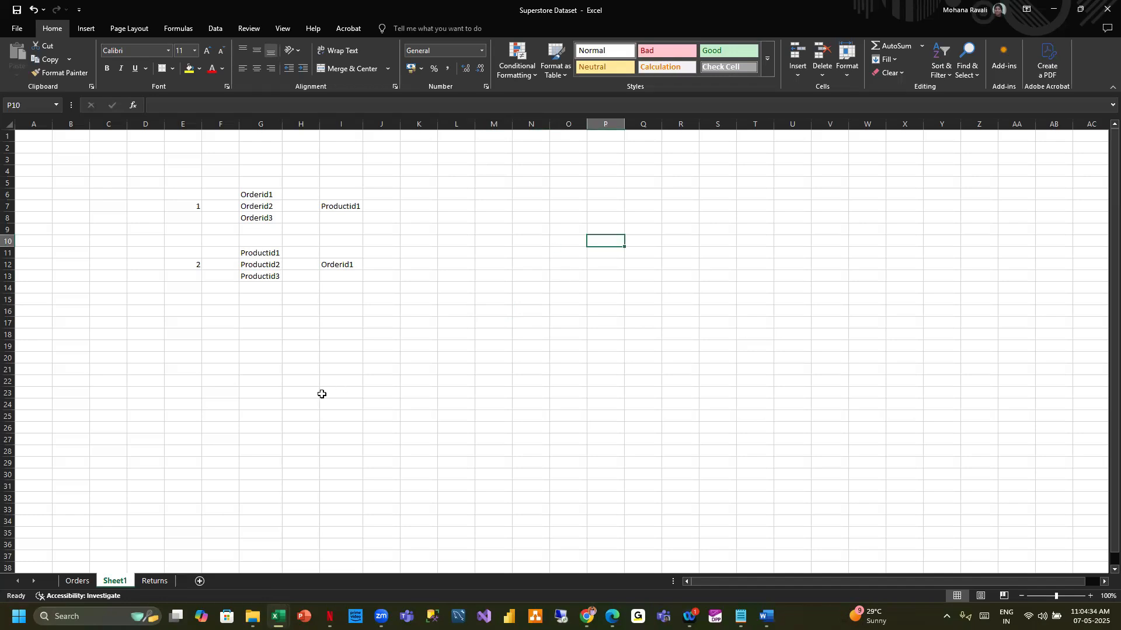
left_click(343, 389)
left_click(351, 371)
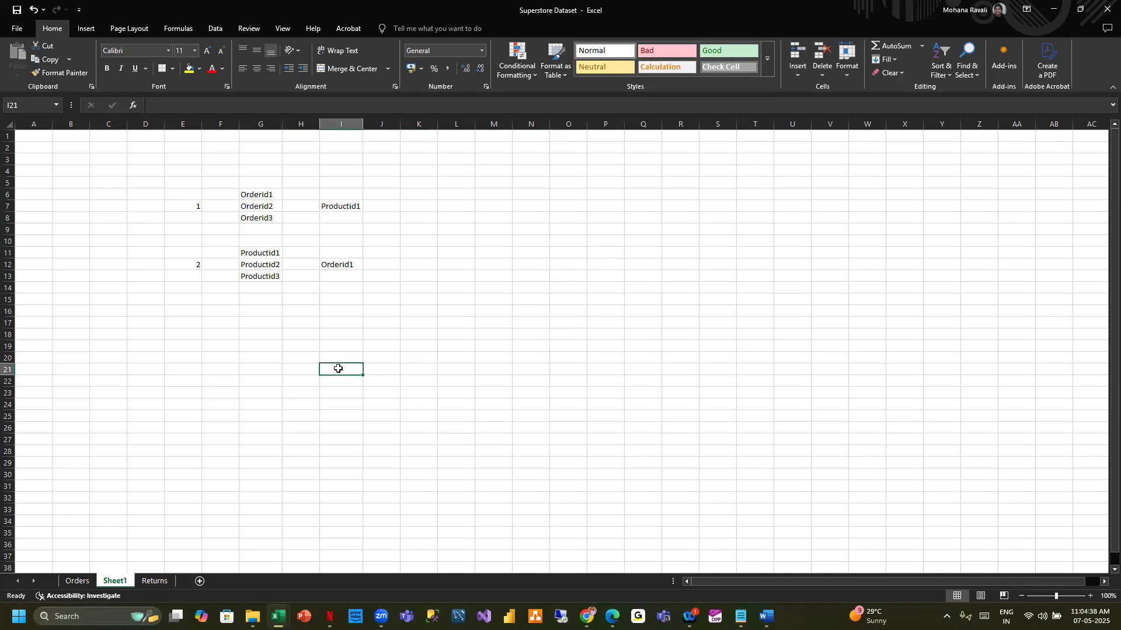
left_click(513, 219)
left_click(494, 219)
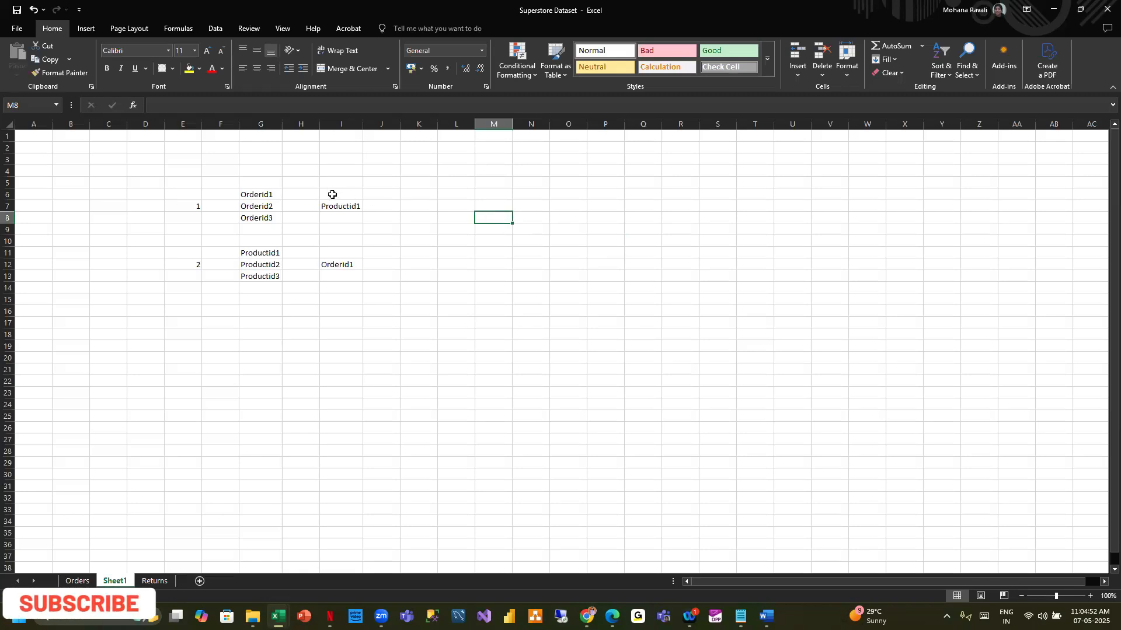
- Examine the first example, comparing the order IDs in G6:G8 with the product ID in I7
left_click(270, 192)
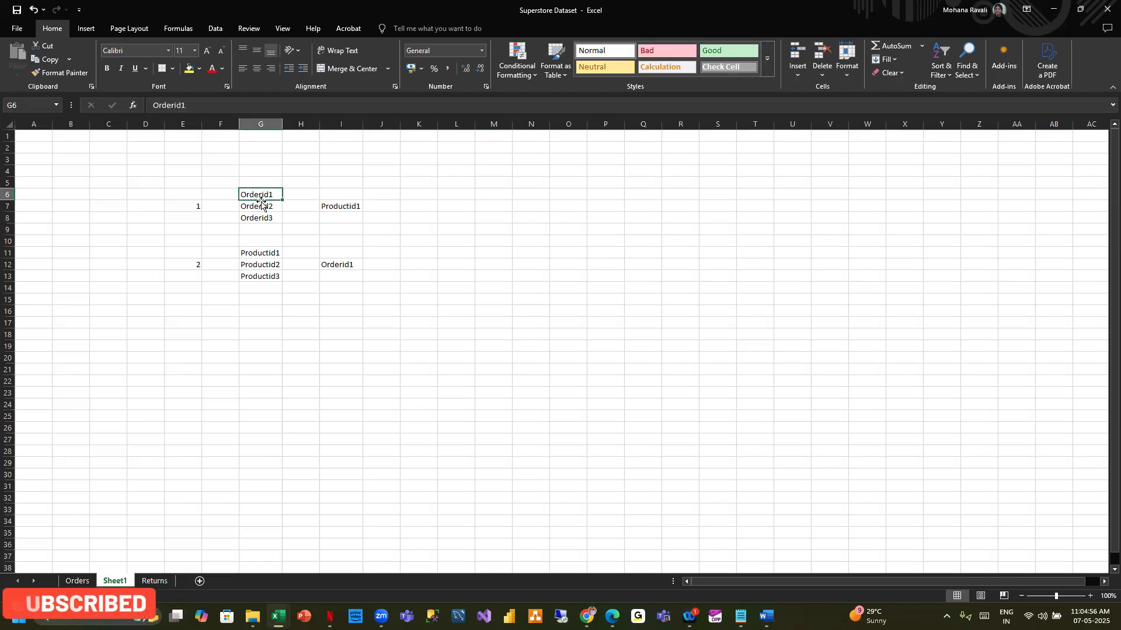
left_click(264, 205)
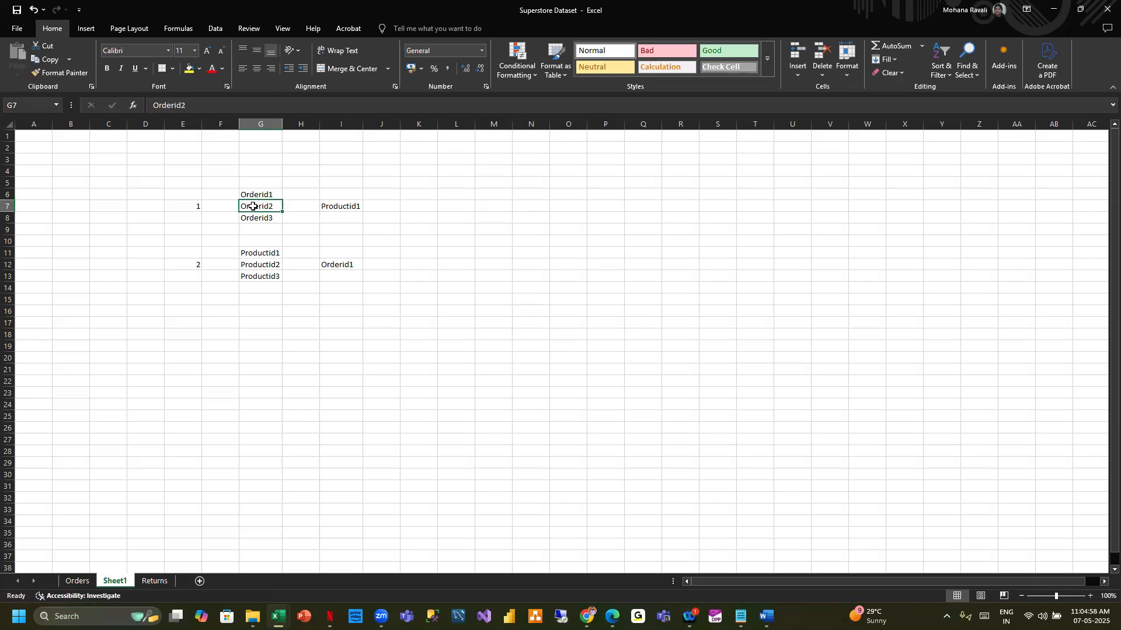
left_click(250, 217)
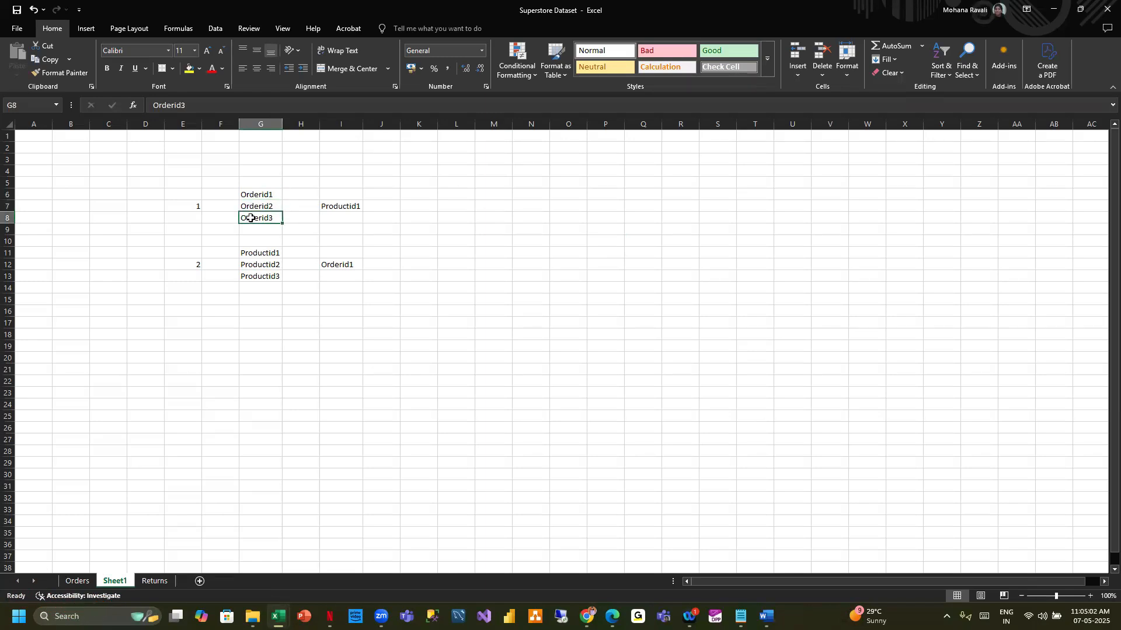
left_click(335, 207)
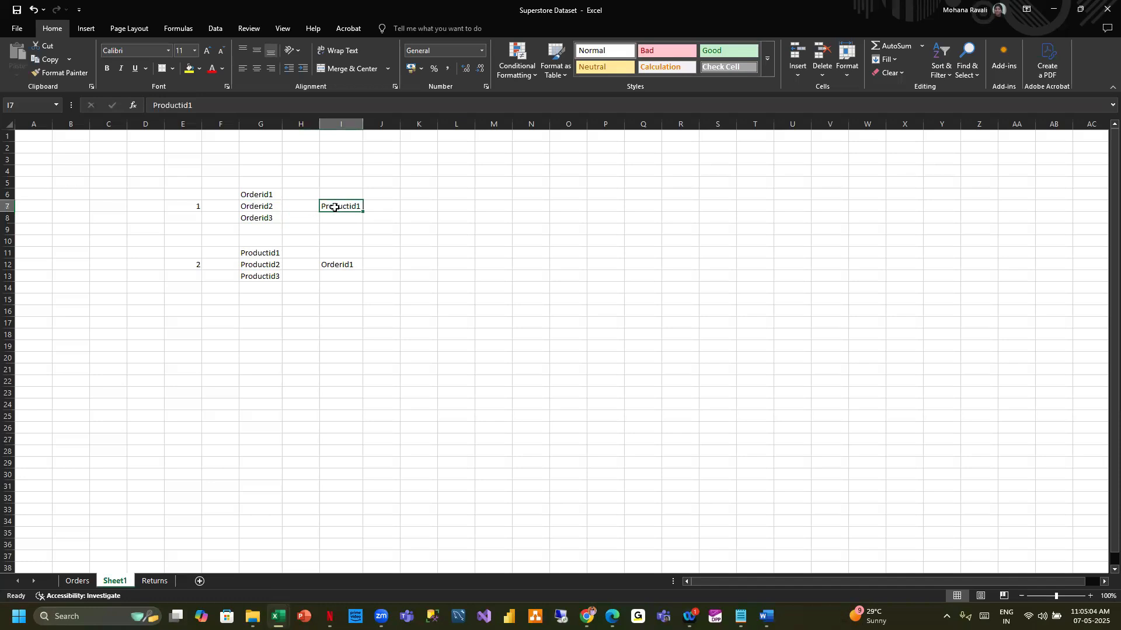
left_click_drag(270, 195, 272, 217)
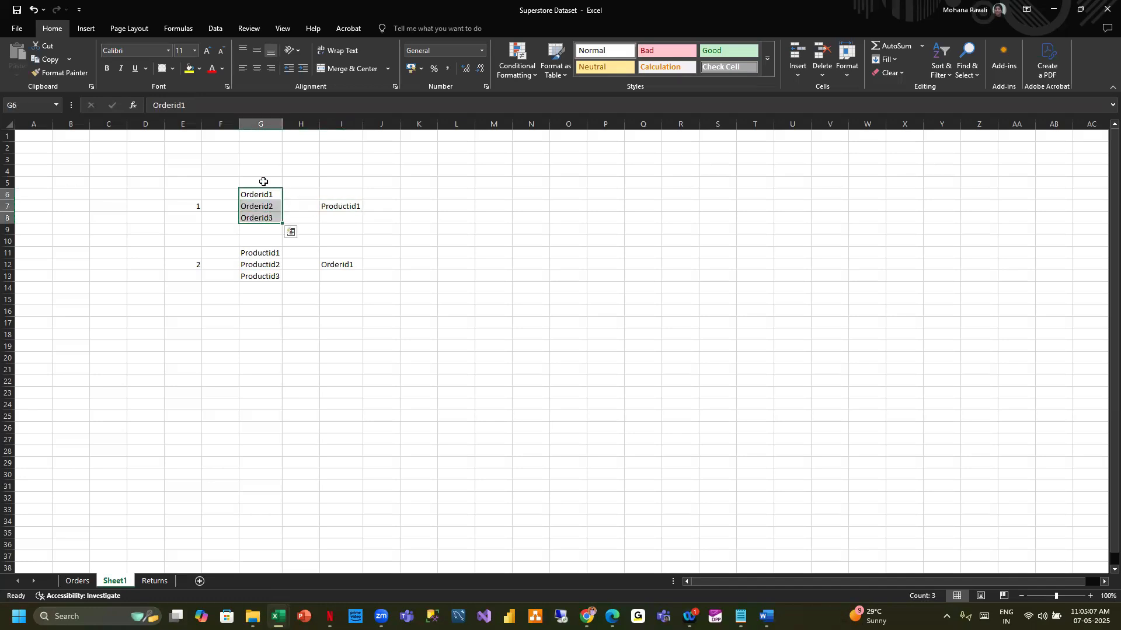
left_click(343, 206)
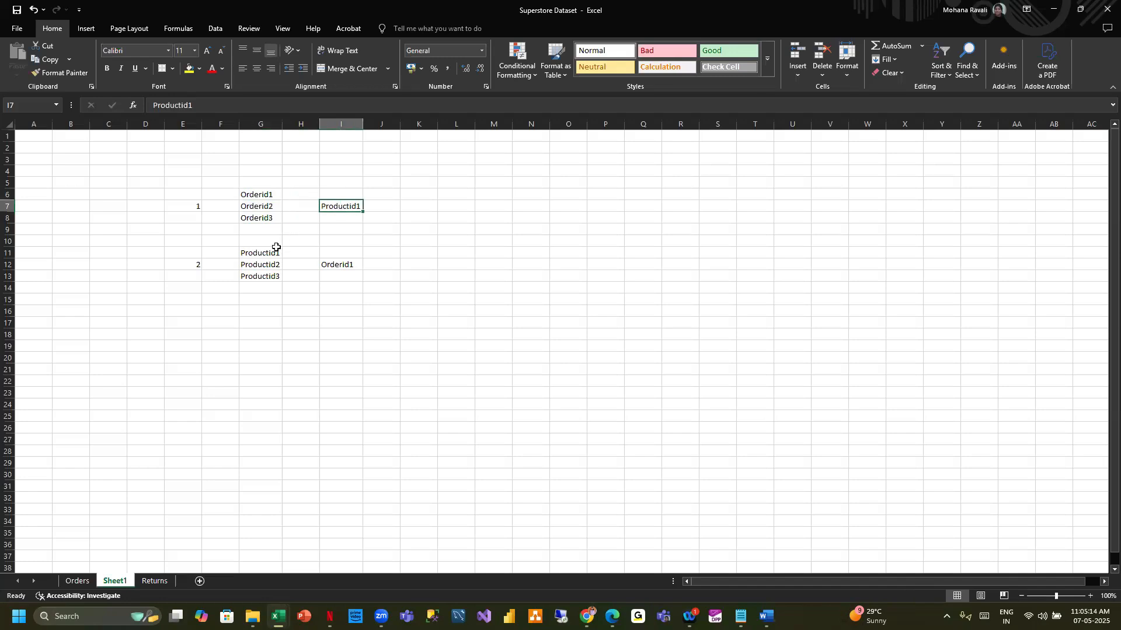
- Examine the second example, comparing the product IDs in G11:G13 with the order ID in I12
left_click(269, 252)
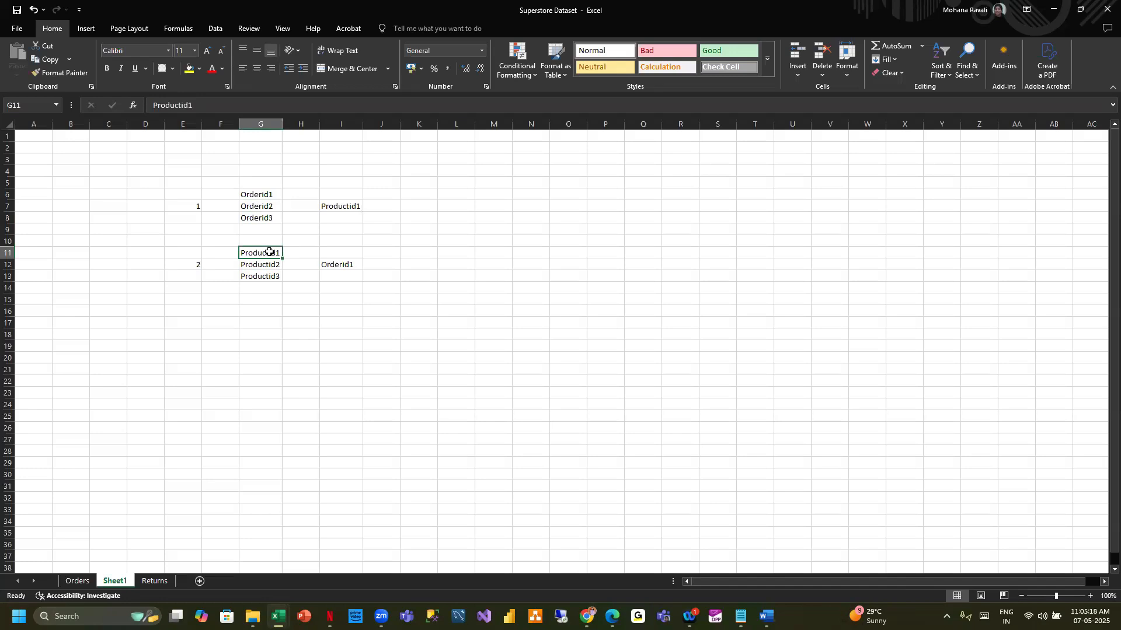
left_click(257, 263)
left_click(256, 287)
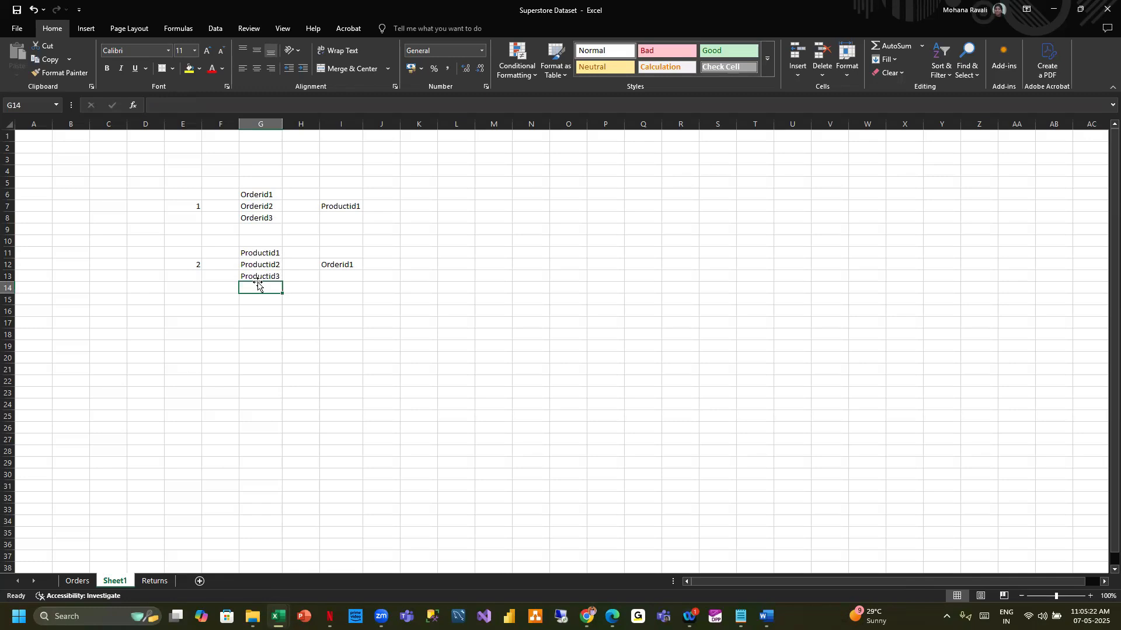
left_click(325, 264)
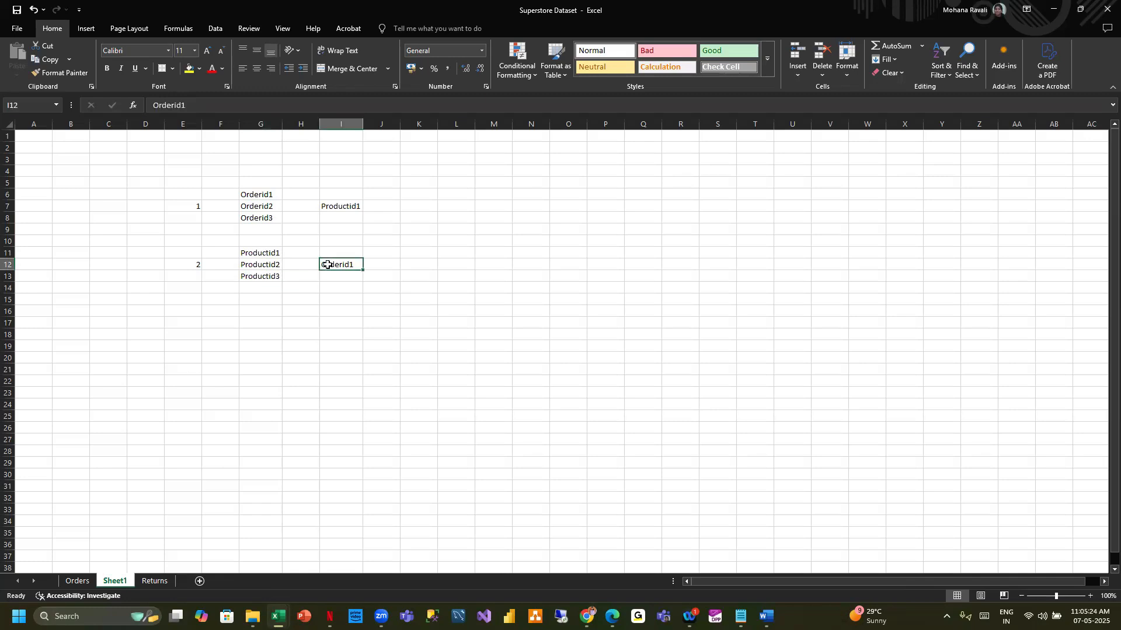
left_click(265, 257)
left_click_drag(265, 258, 266, 278)
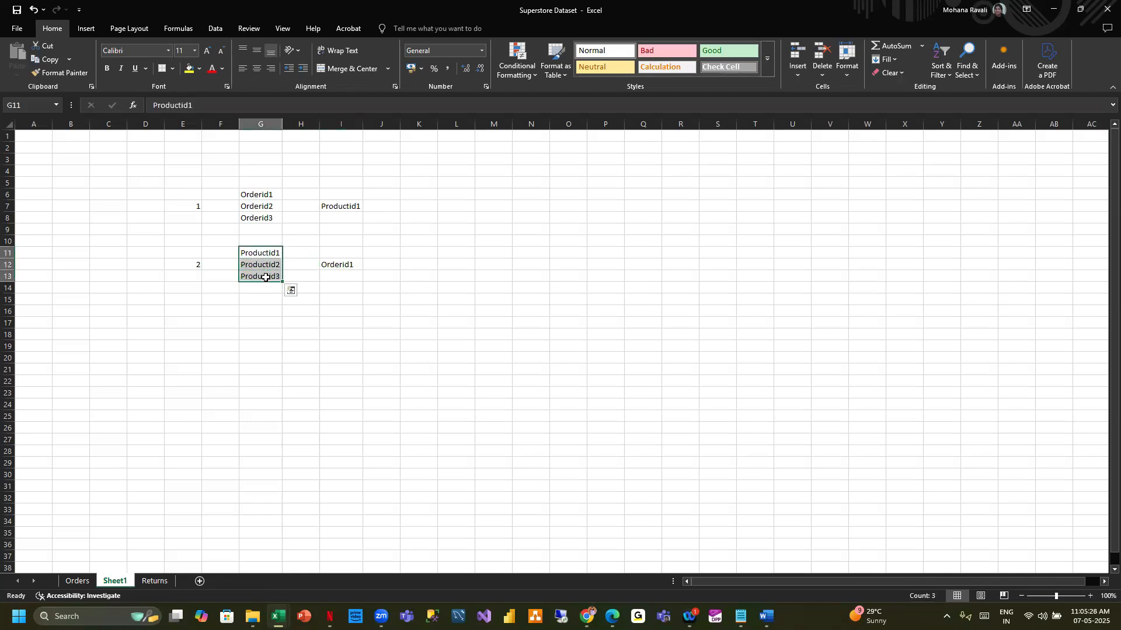
left_click(261, 254)
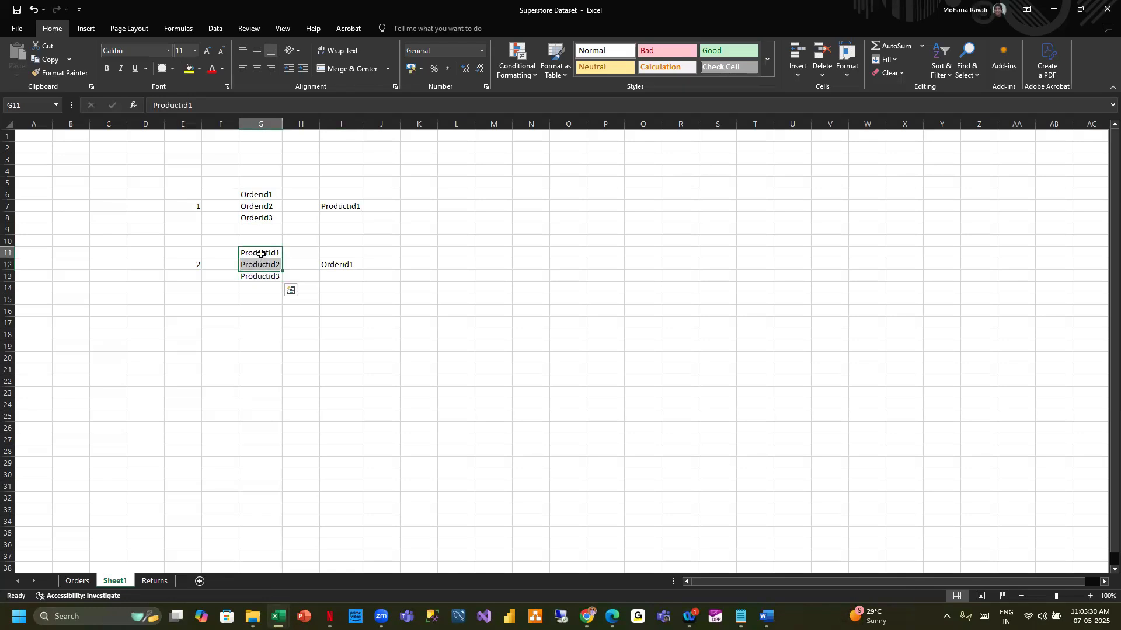
left_click(262, 265)
left_click(262, 276)
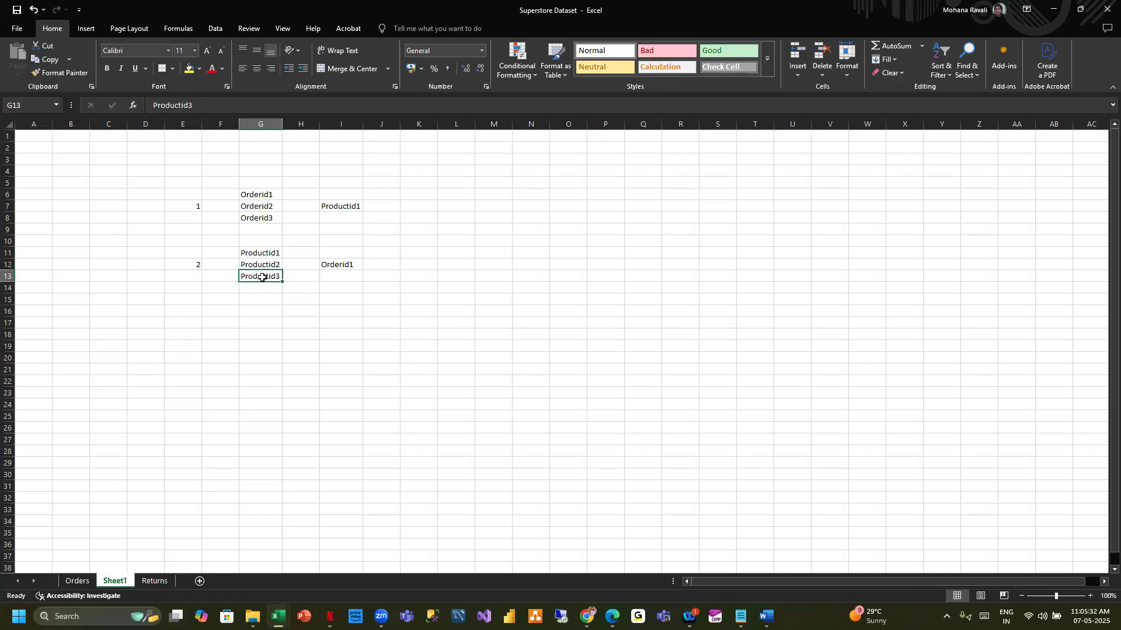
left_click(345, 267)
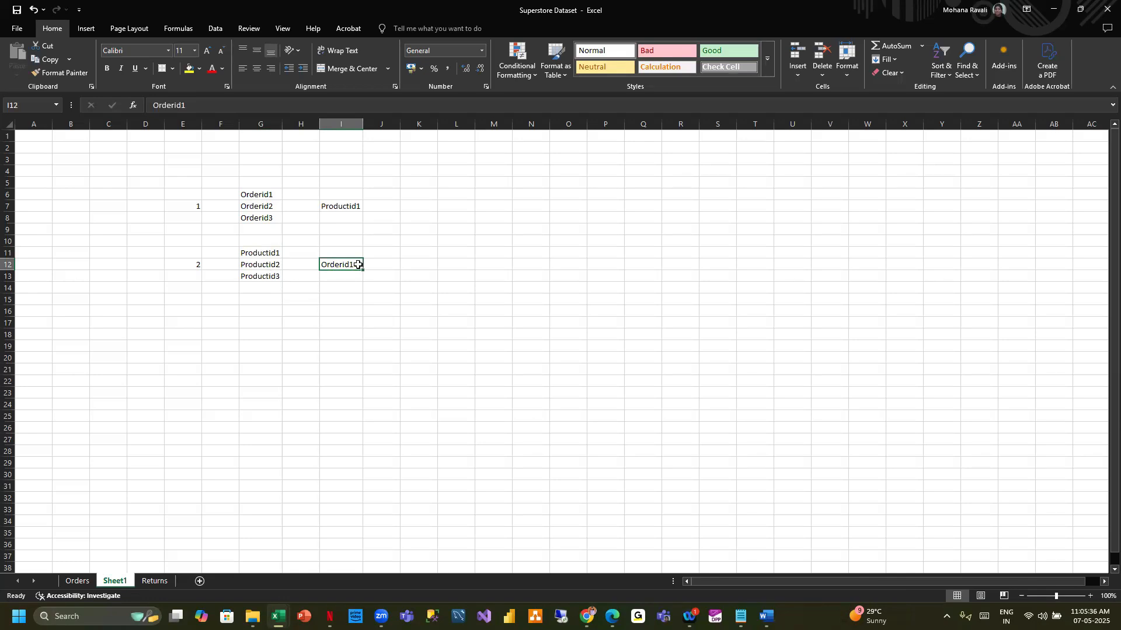
- Delete the Sheet1 worksheet and confirm its permanent removal
left_click(334, 336)
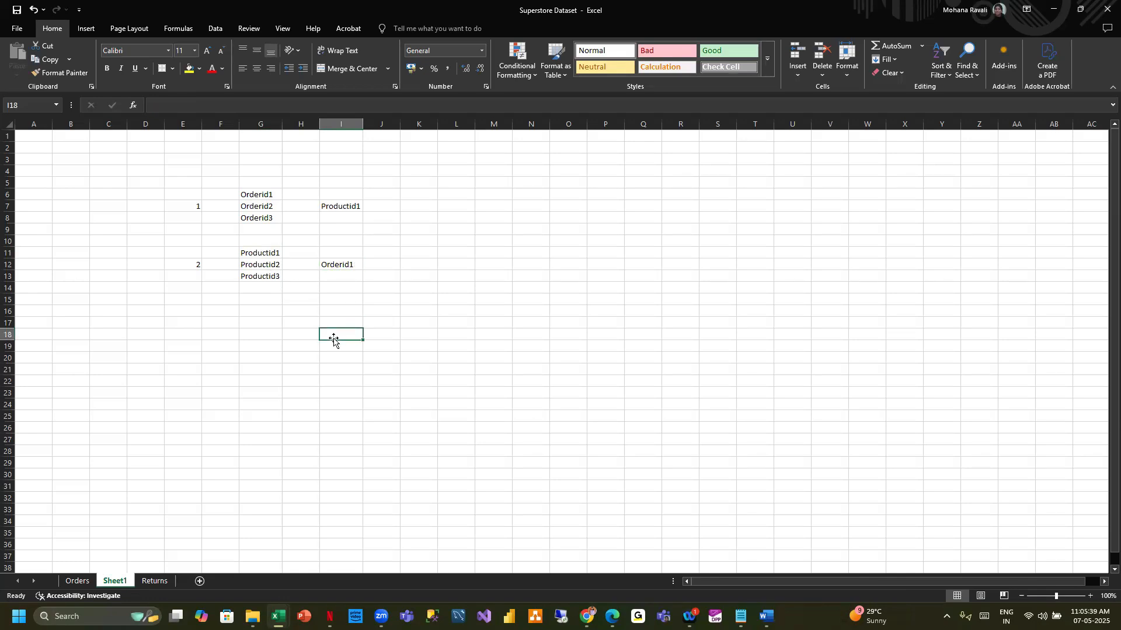
right_click(110, 584)
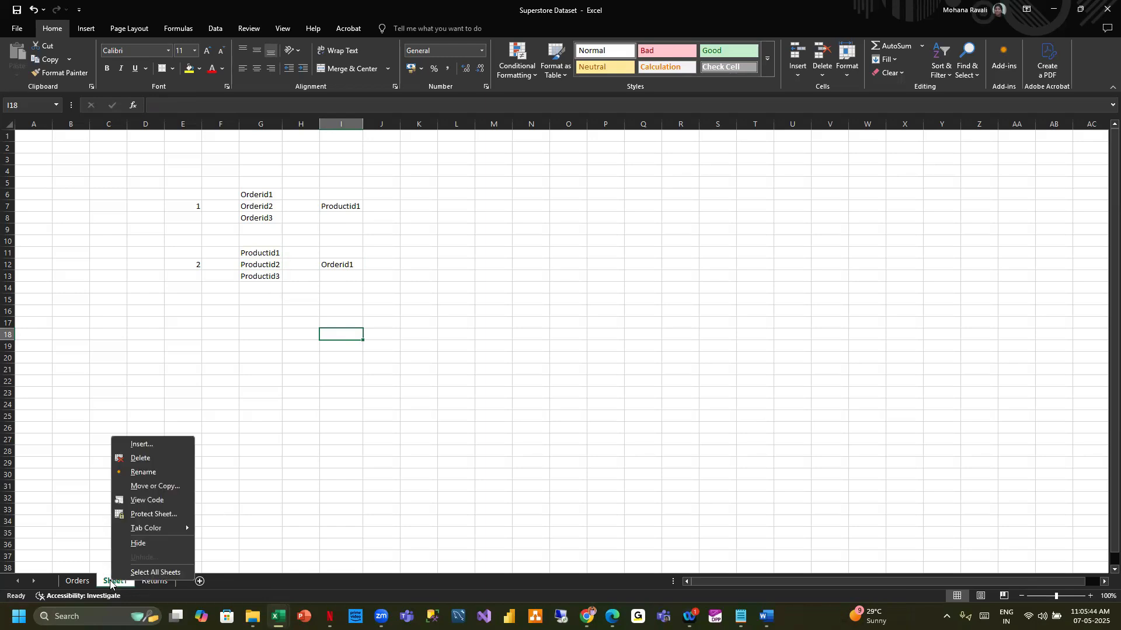
left_click(137, 458)
left_click(539, 339)
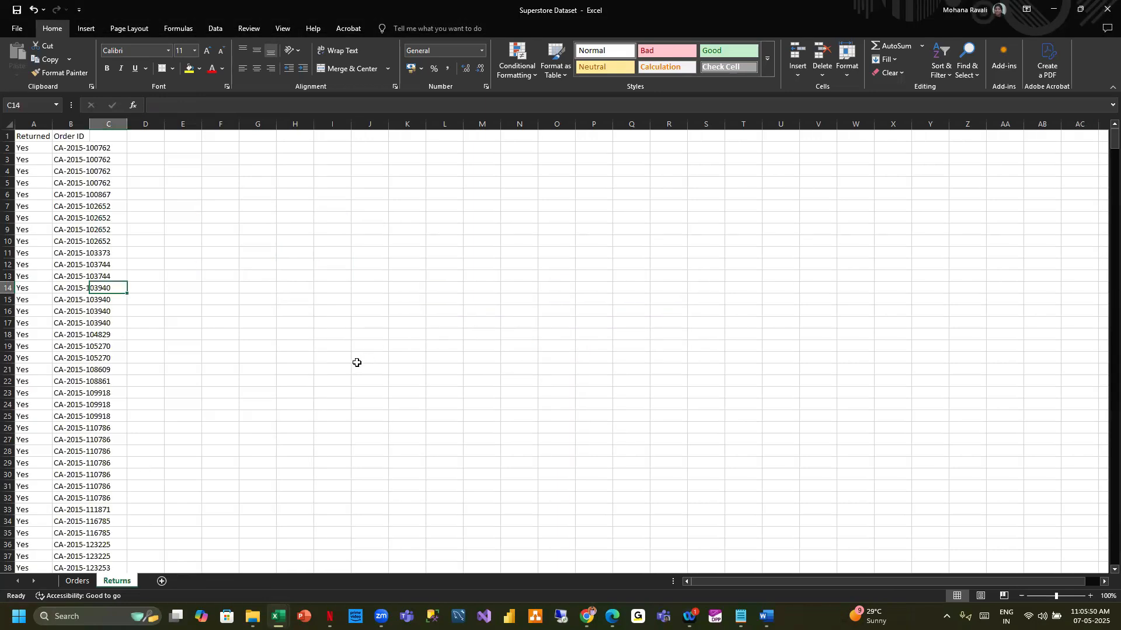
- Return to the Orders sheet and review its City, Row ID and Order ID column headers
left_click(78, 581)
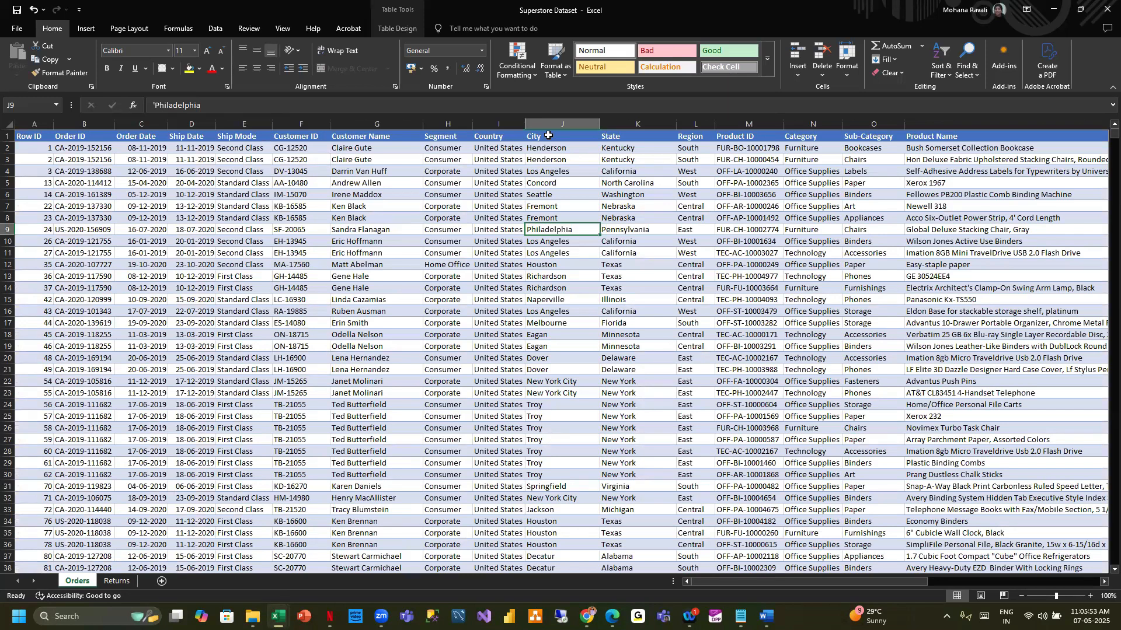
left_click(548, 135)
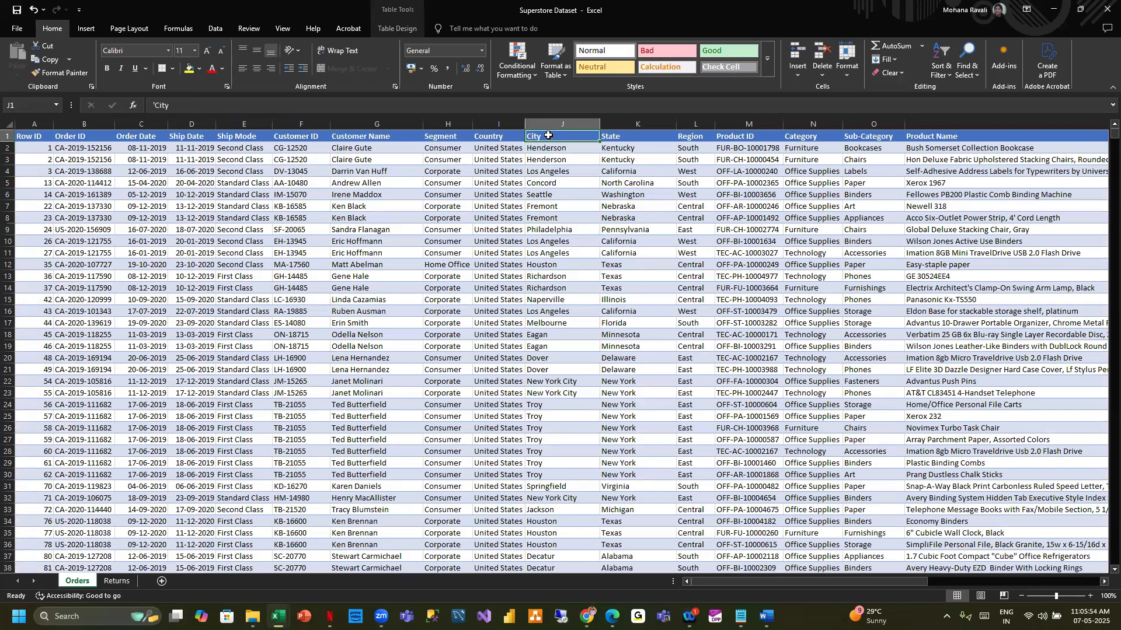
left_click(35, 135)
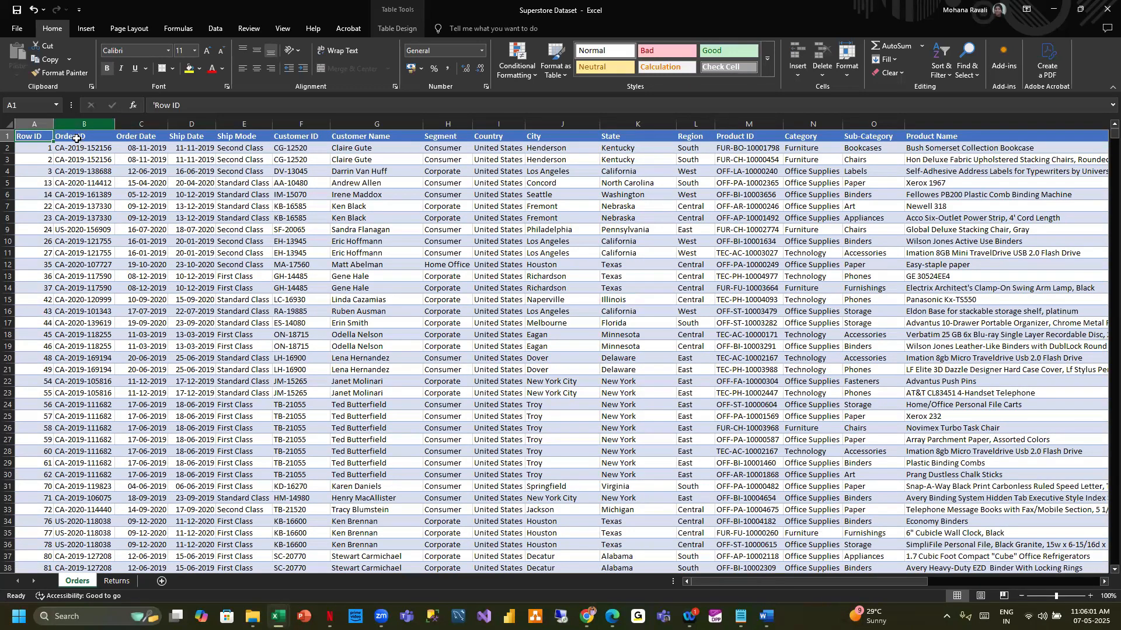
left_click(101, 136)
left_click(43, 138)
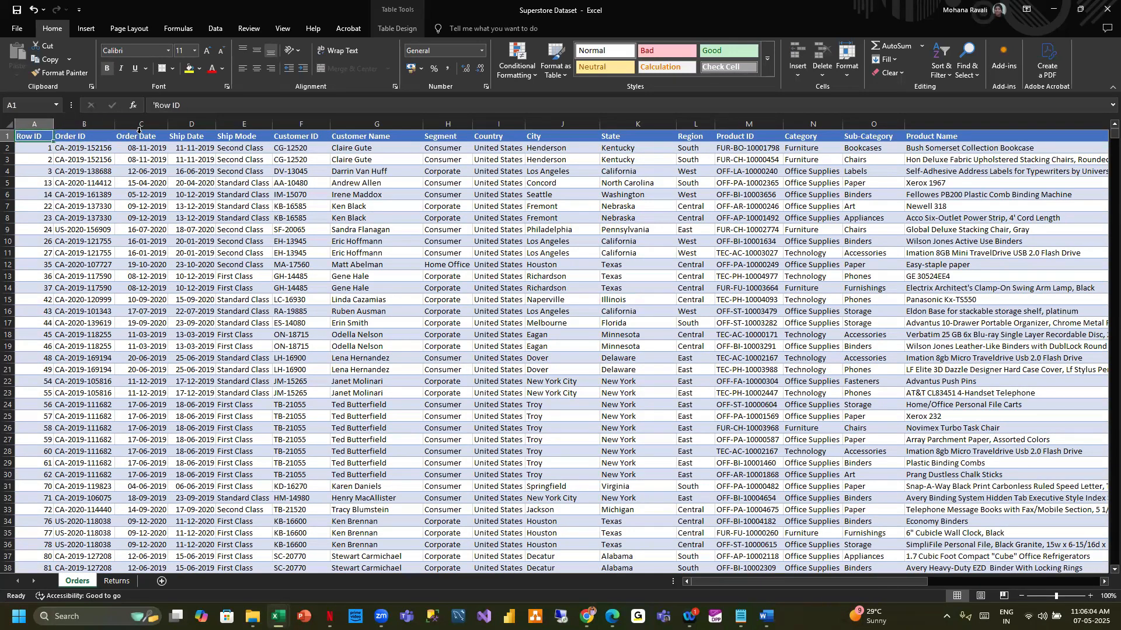
left_click(90, 140)
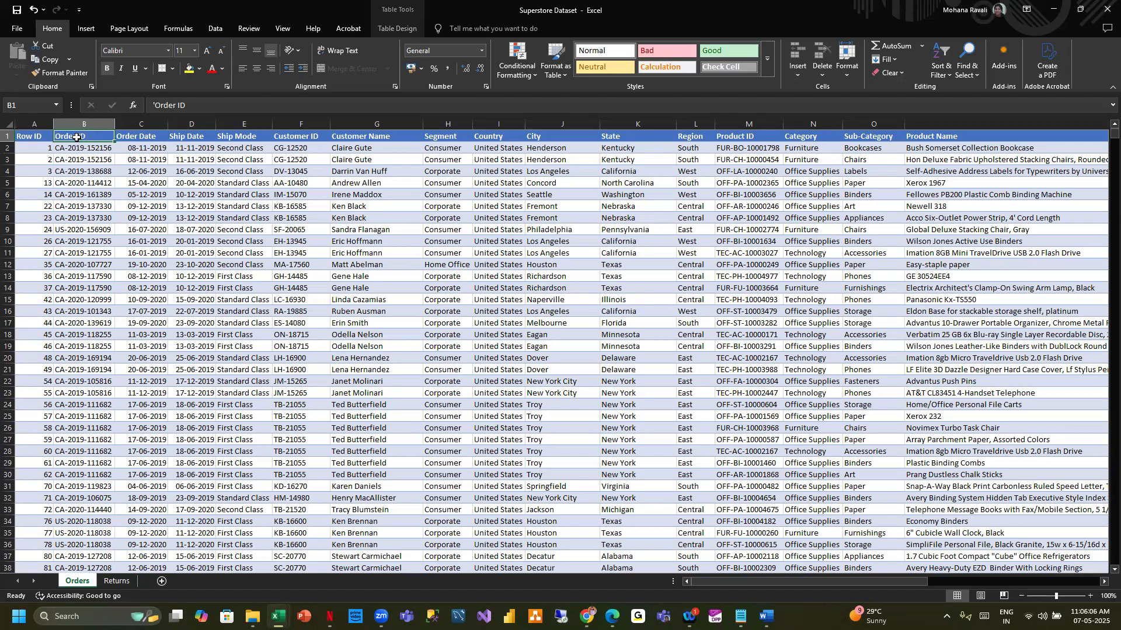
left_click(33, 137)
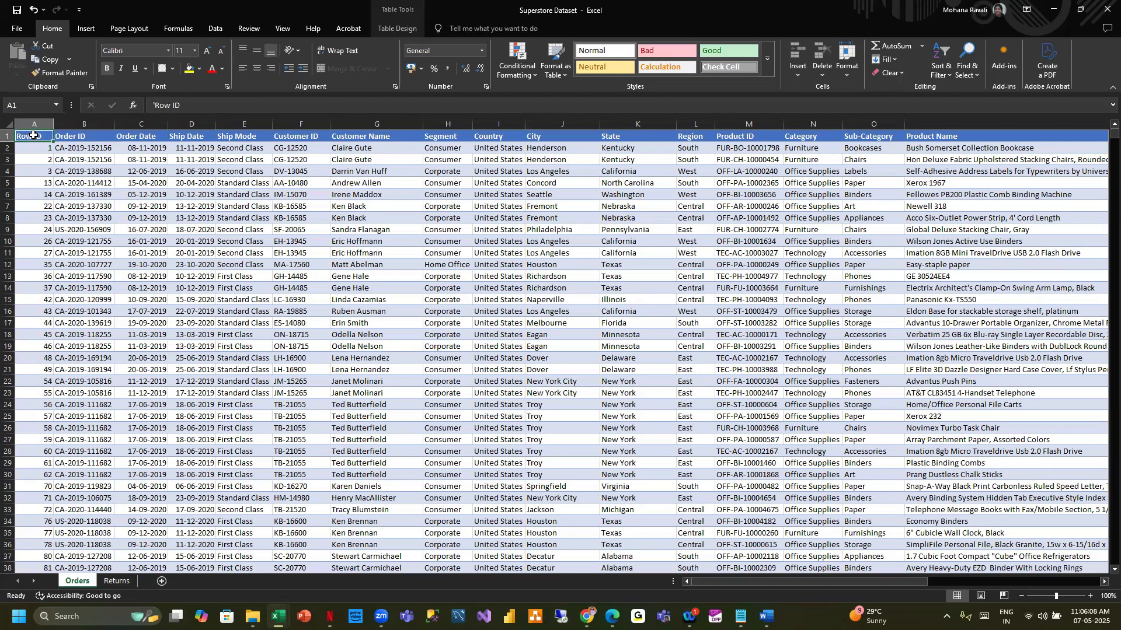